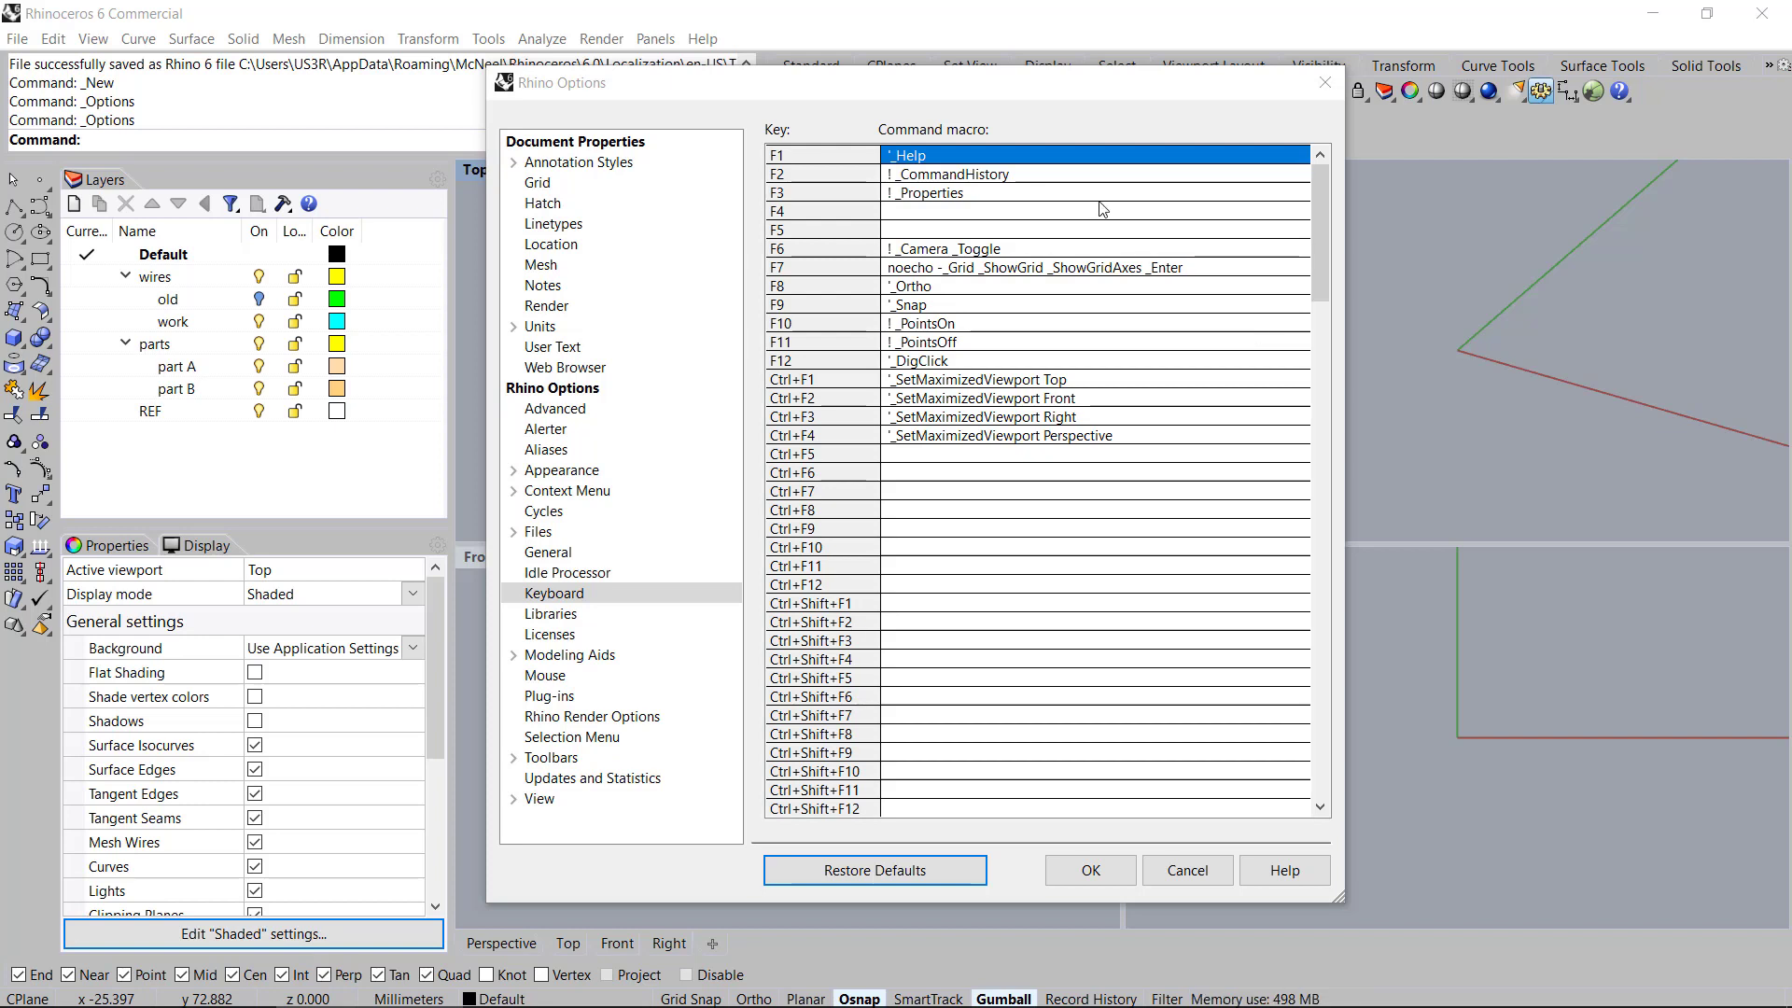
Assign the command macro '_zoom to the F1 shortcut and !_rotate to the F2 shortcut
mouse_move(828, 87)
left_mouse_down()
mouse_move(845, 87)
mouse_move(806, 77)
left_mouse_up()
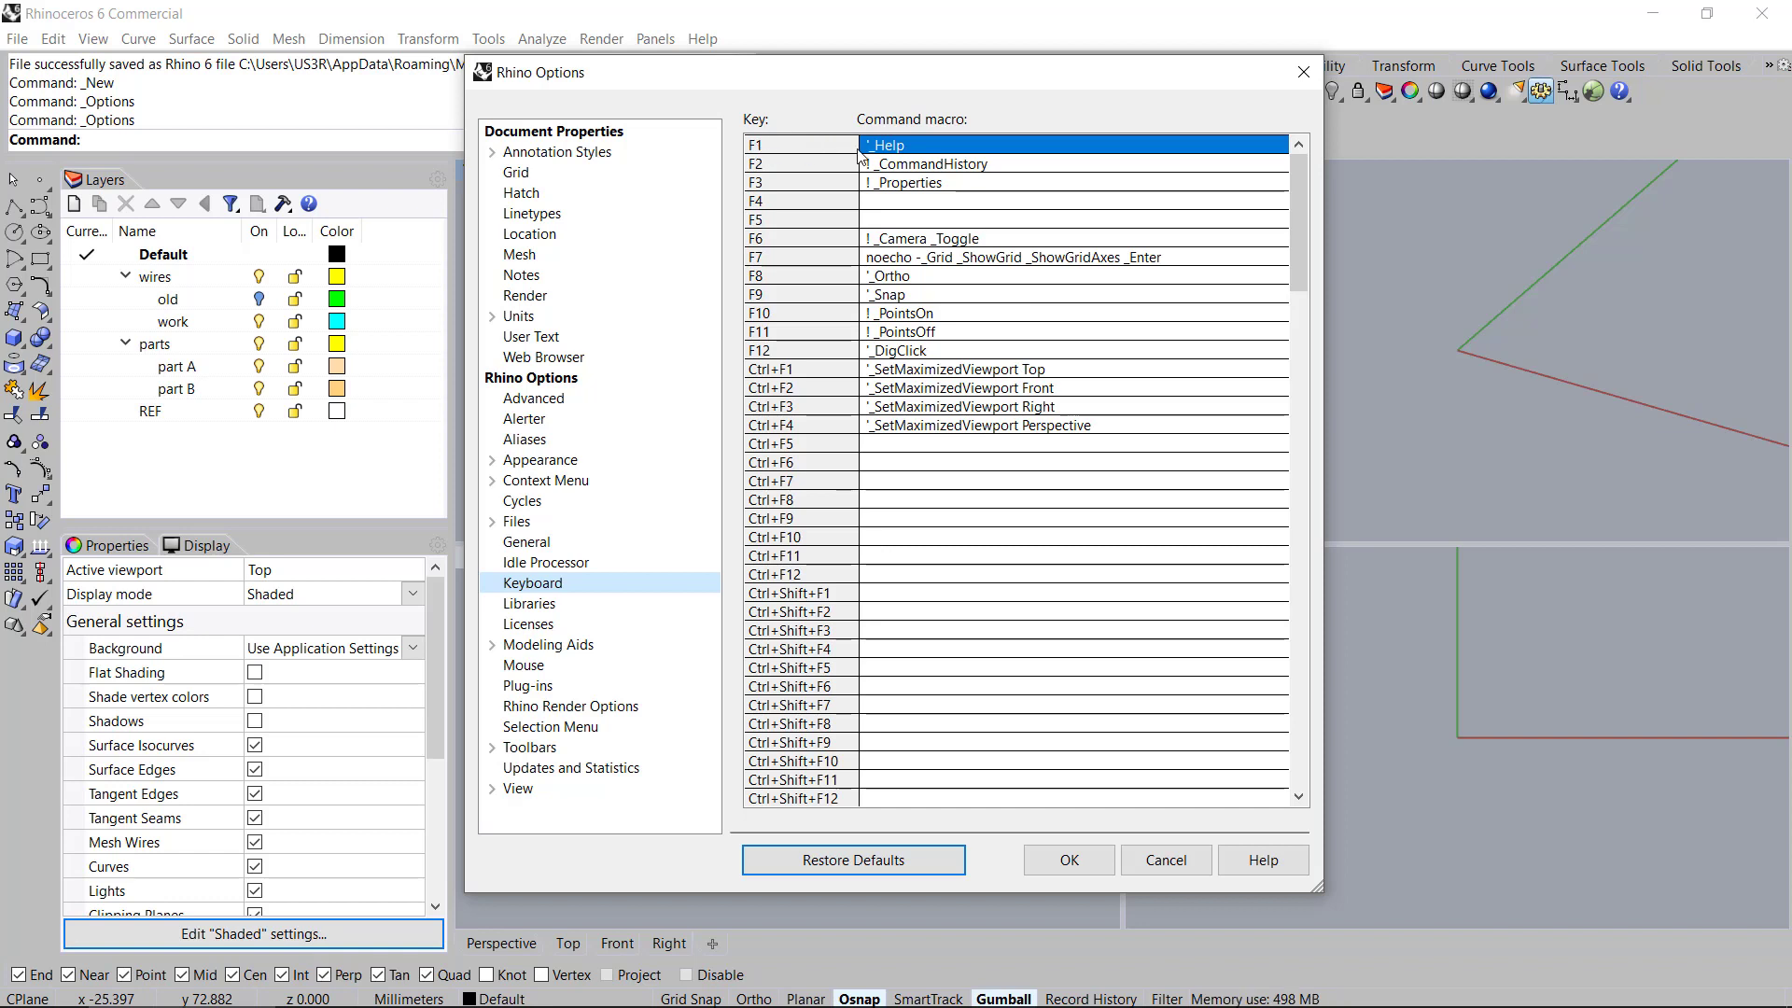
left_click(1032, 149)
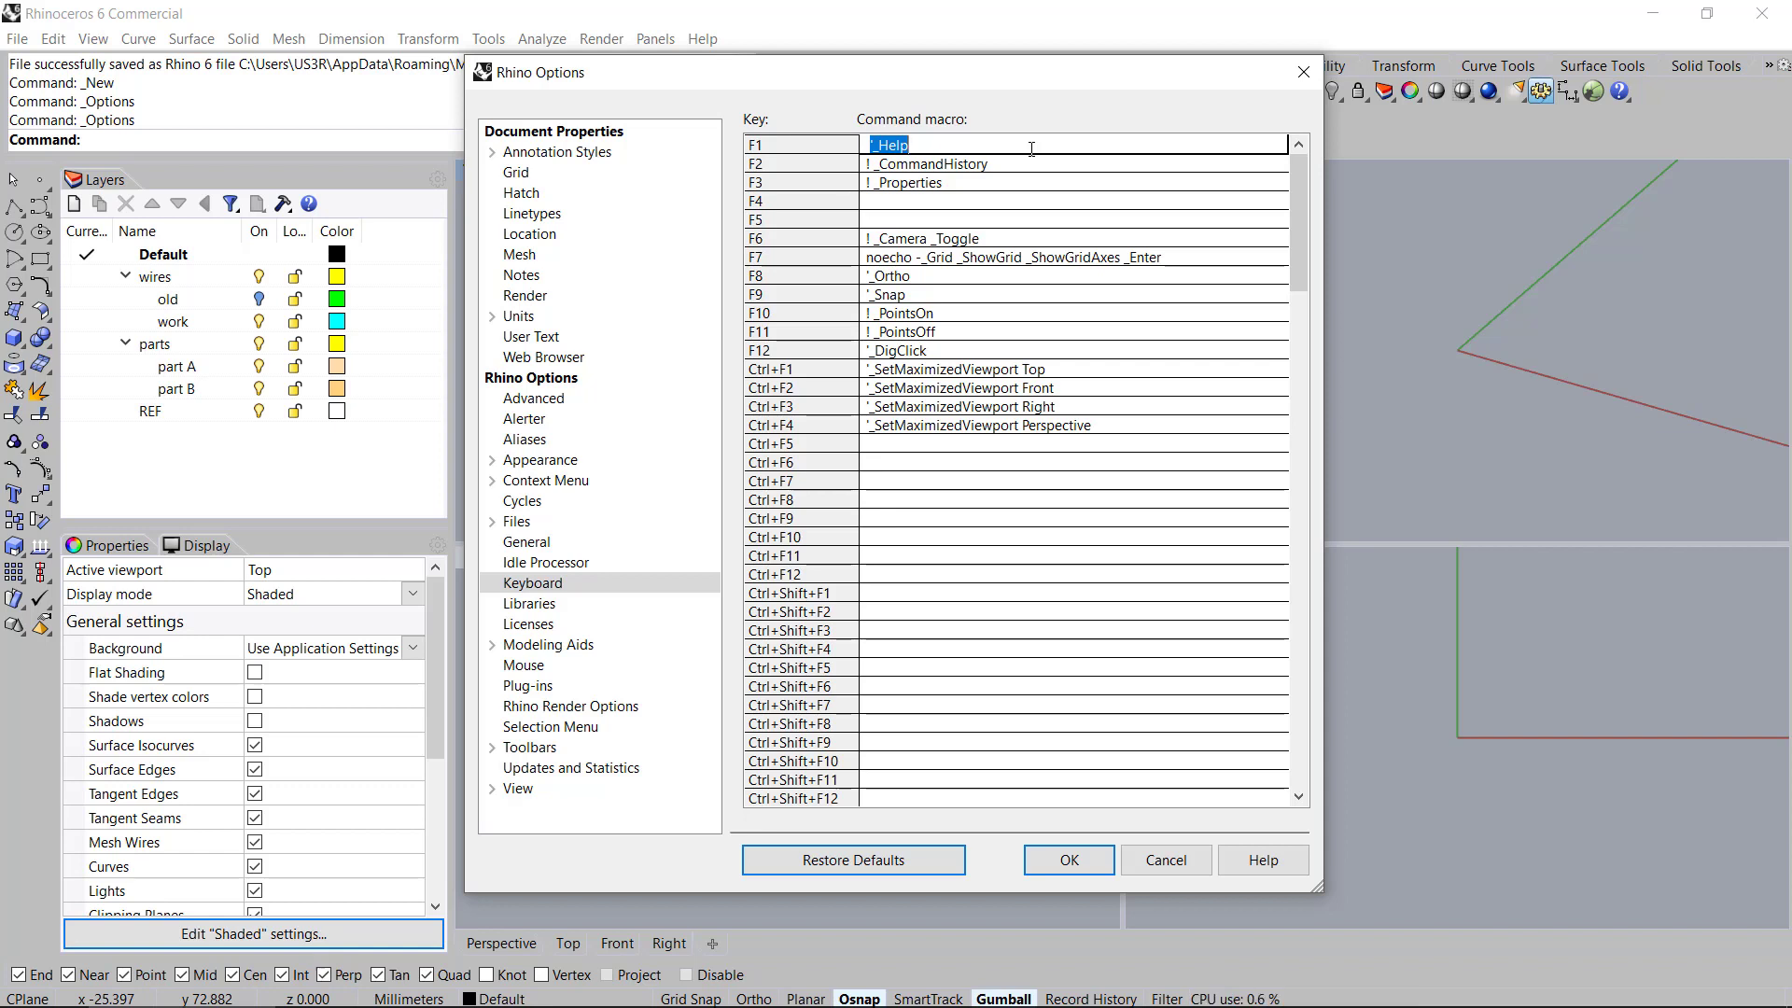
type("'_")
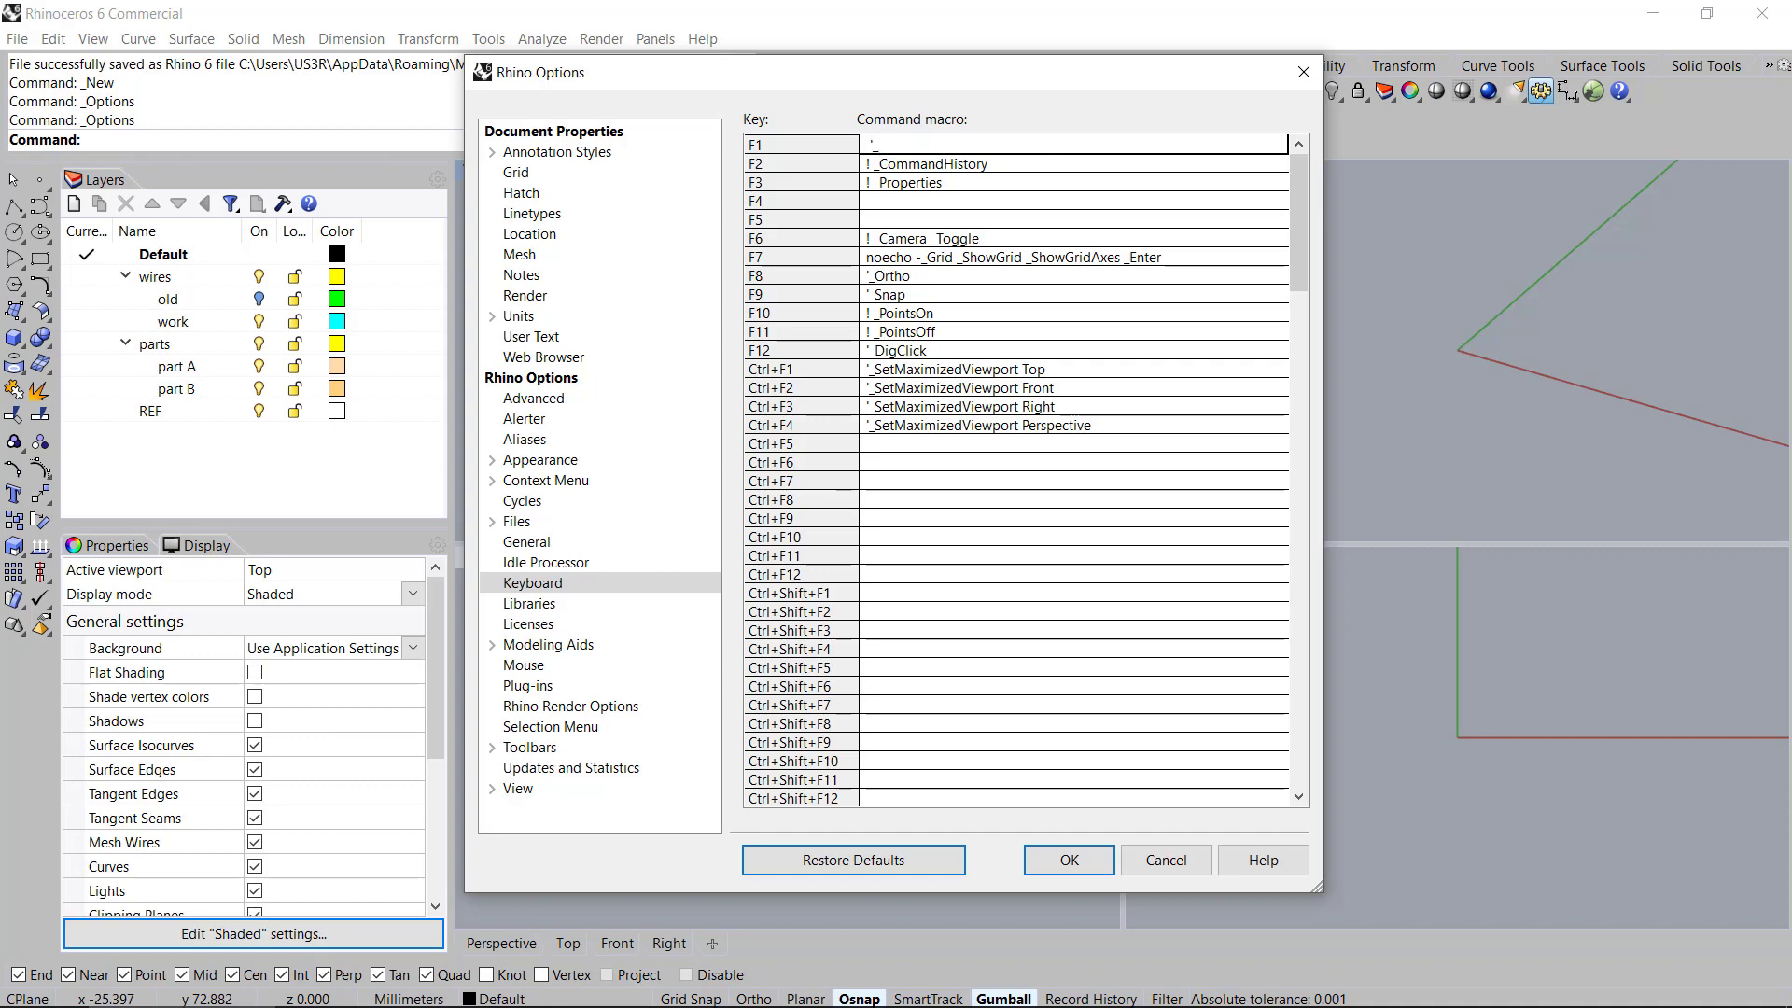
type("zoom")
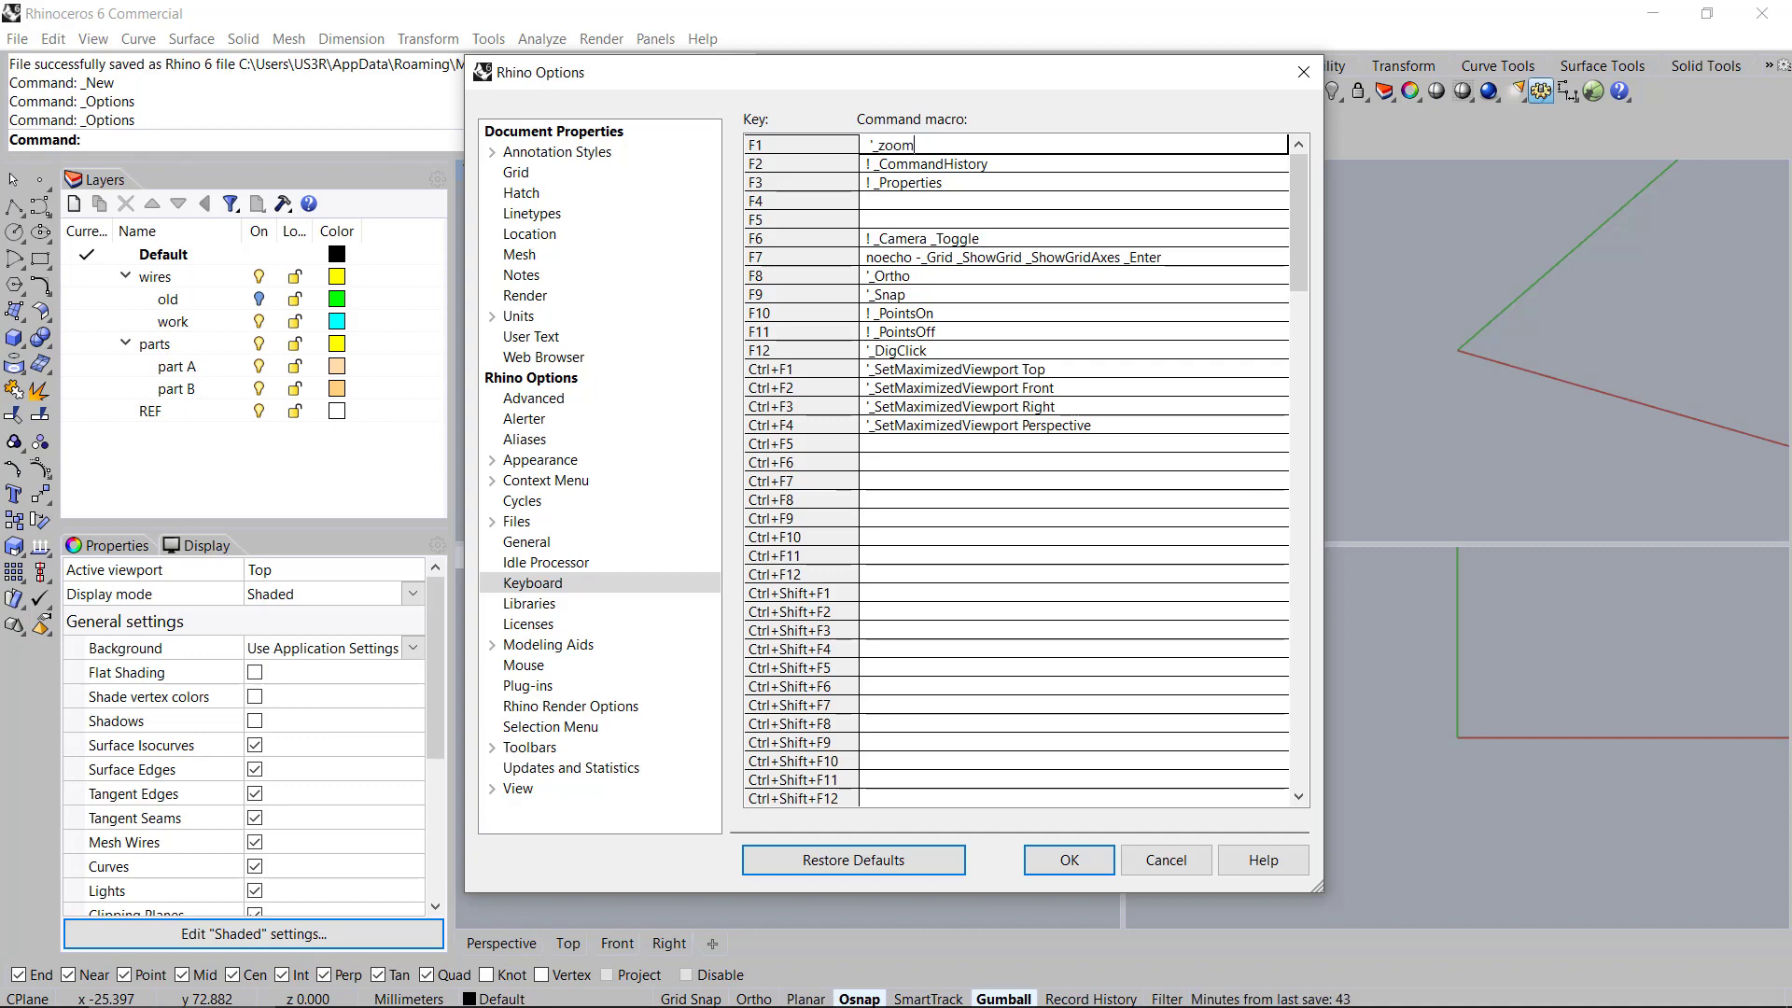
key("Return")
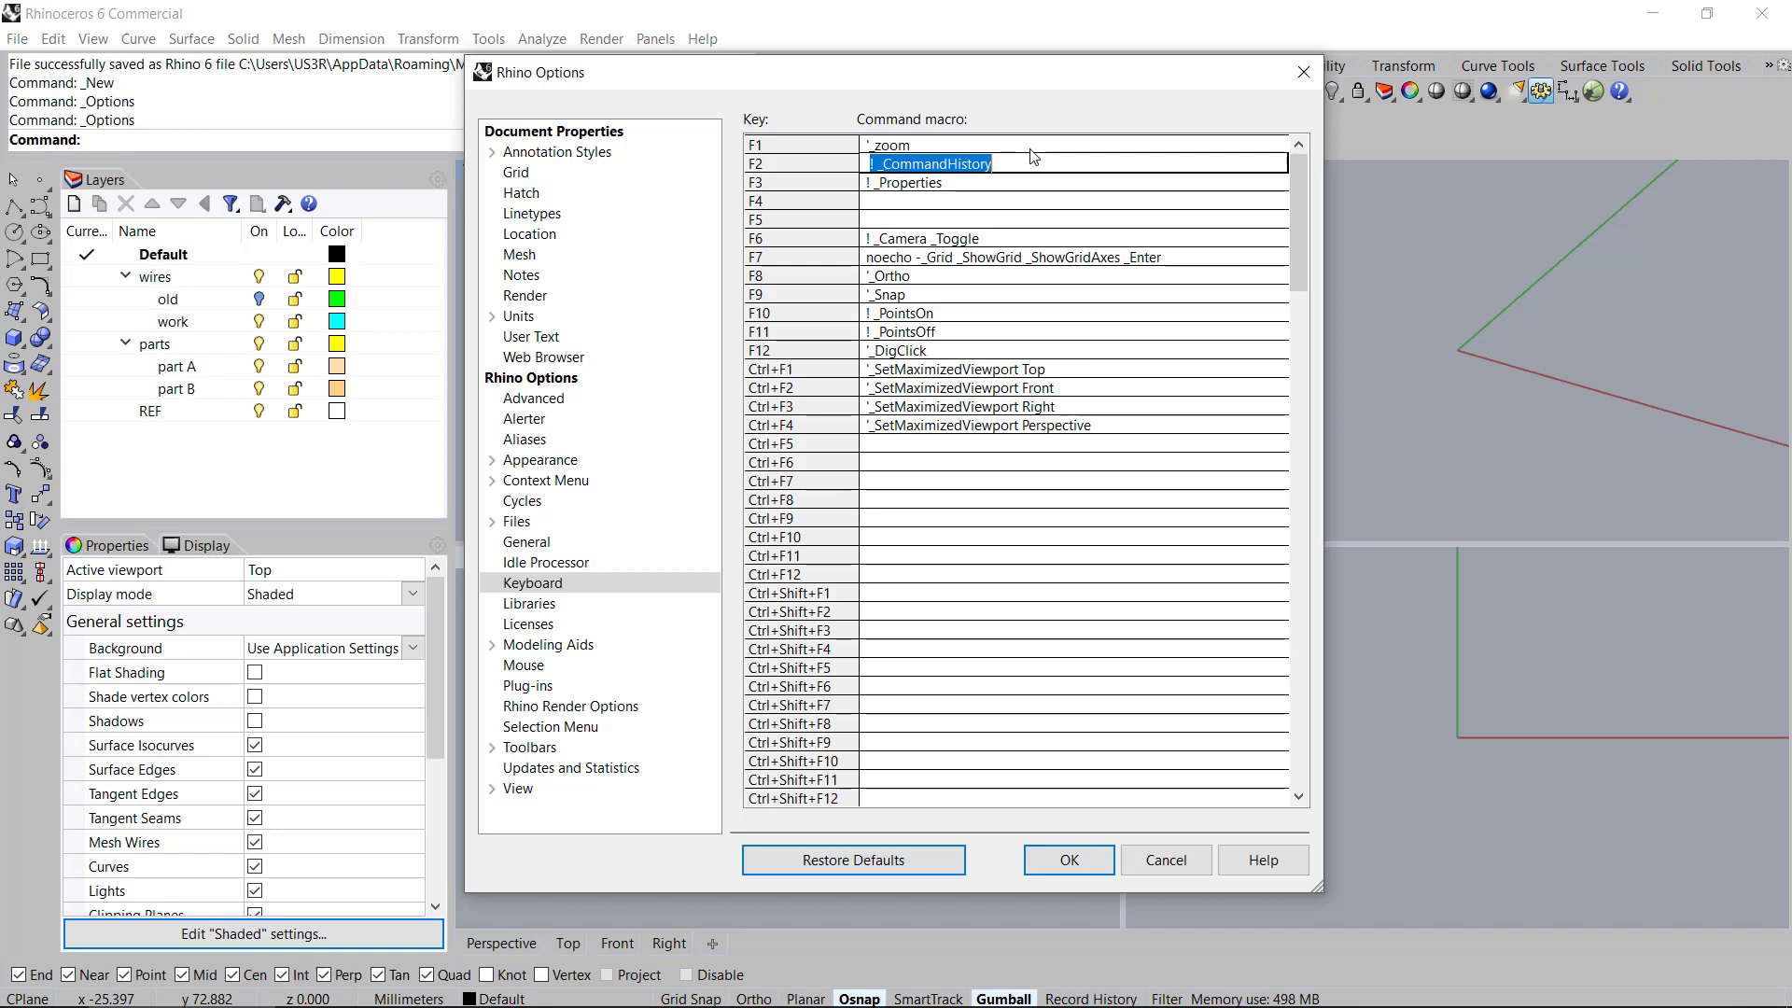
type("! _")
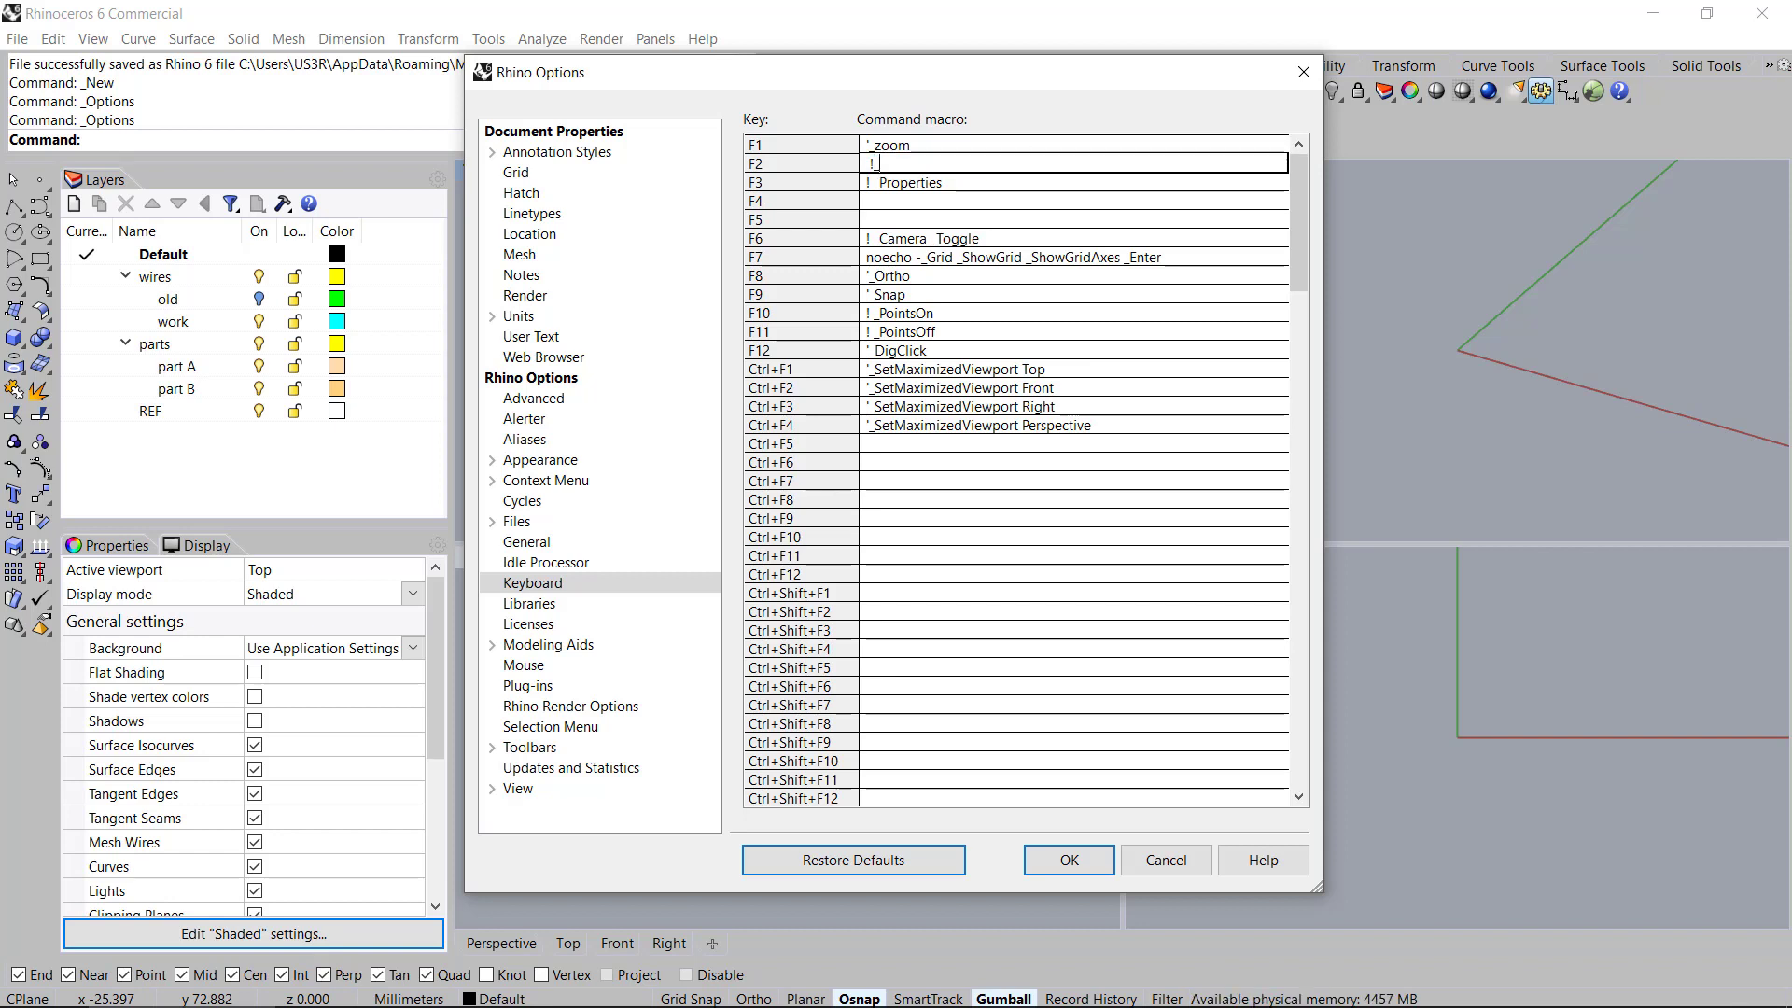
type("rotate")
key("Return")
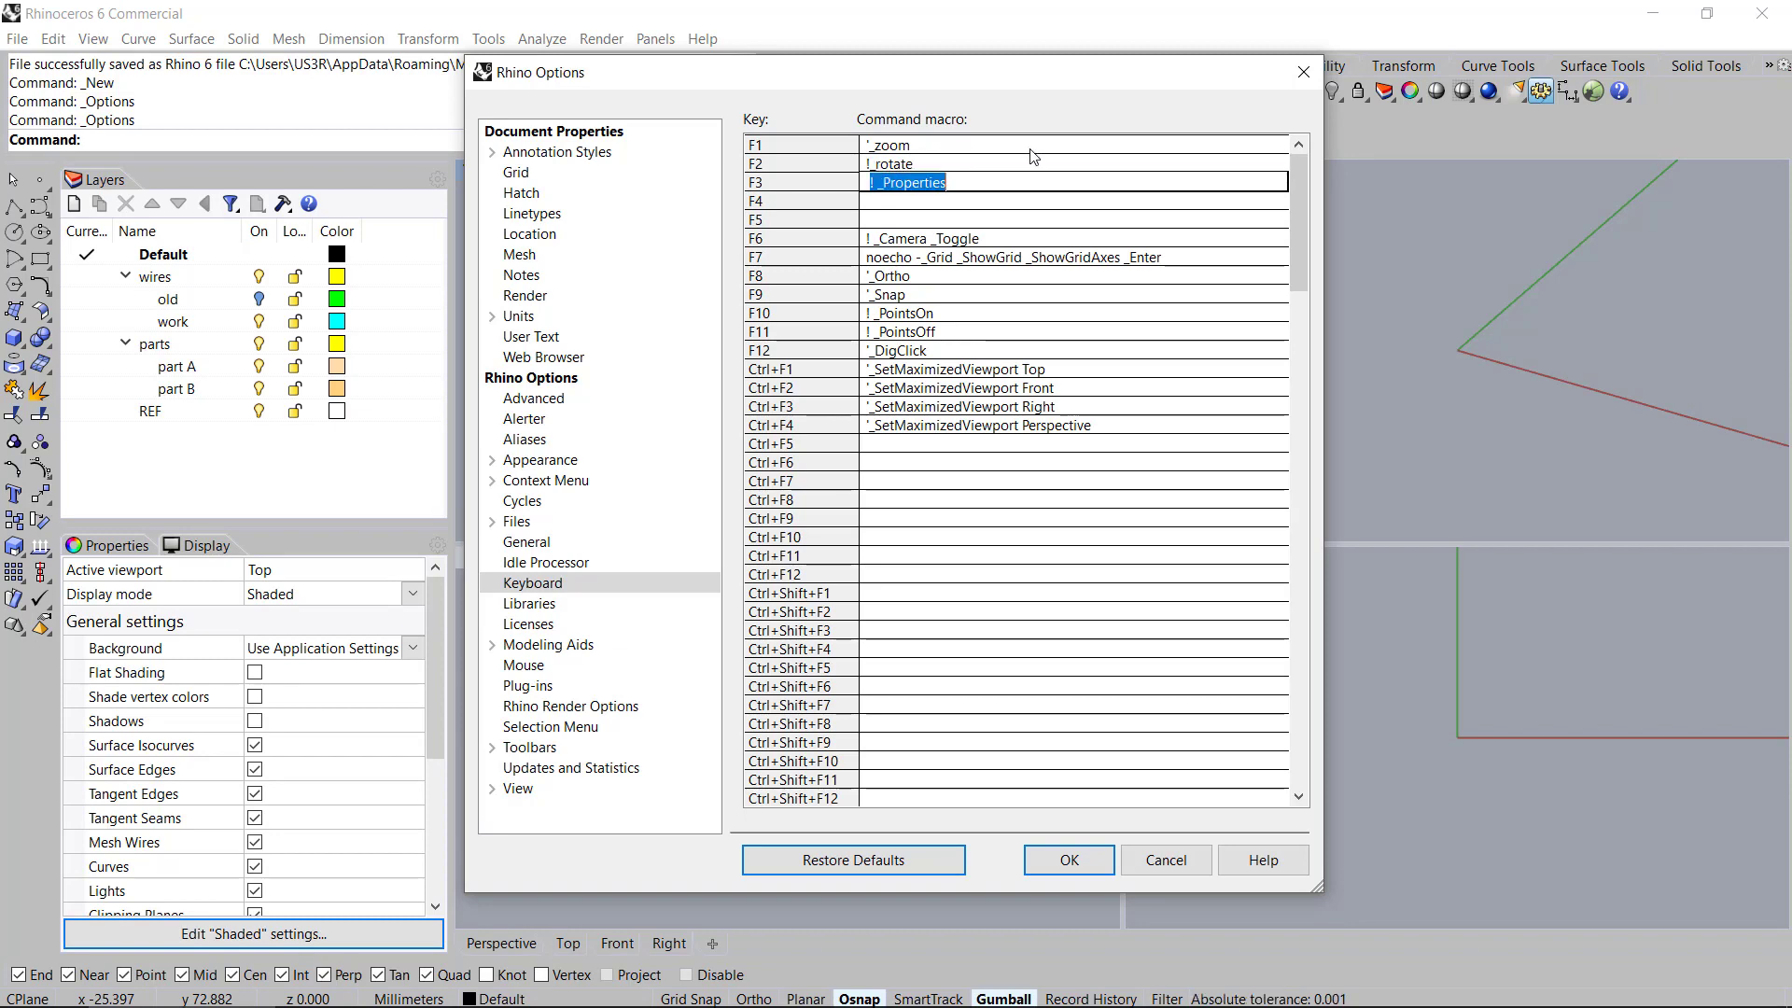
Assign the macro !_selpolysrf _selsrf to the F3 shortcut and the origin coordinates 0,0,0 to F4
key("BackSpace")
type("! _")
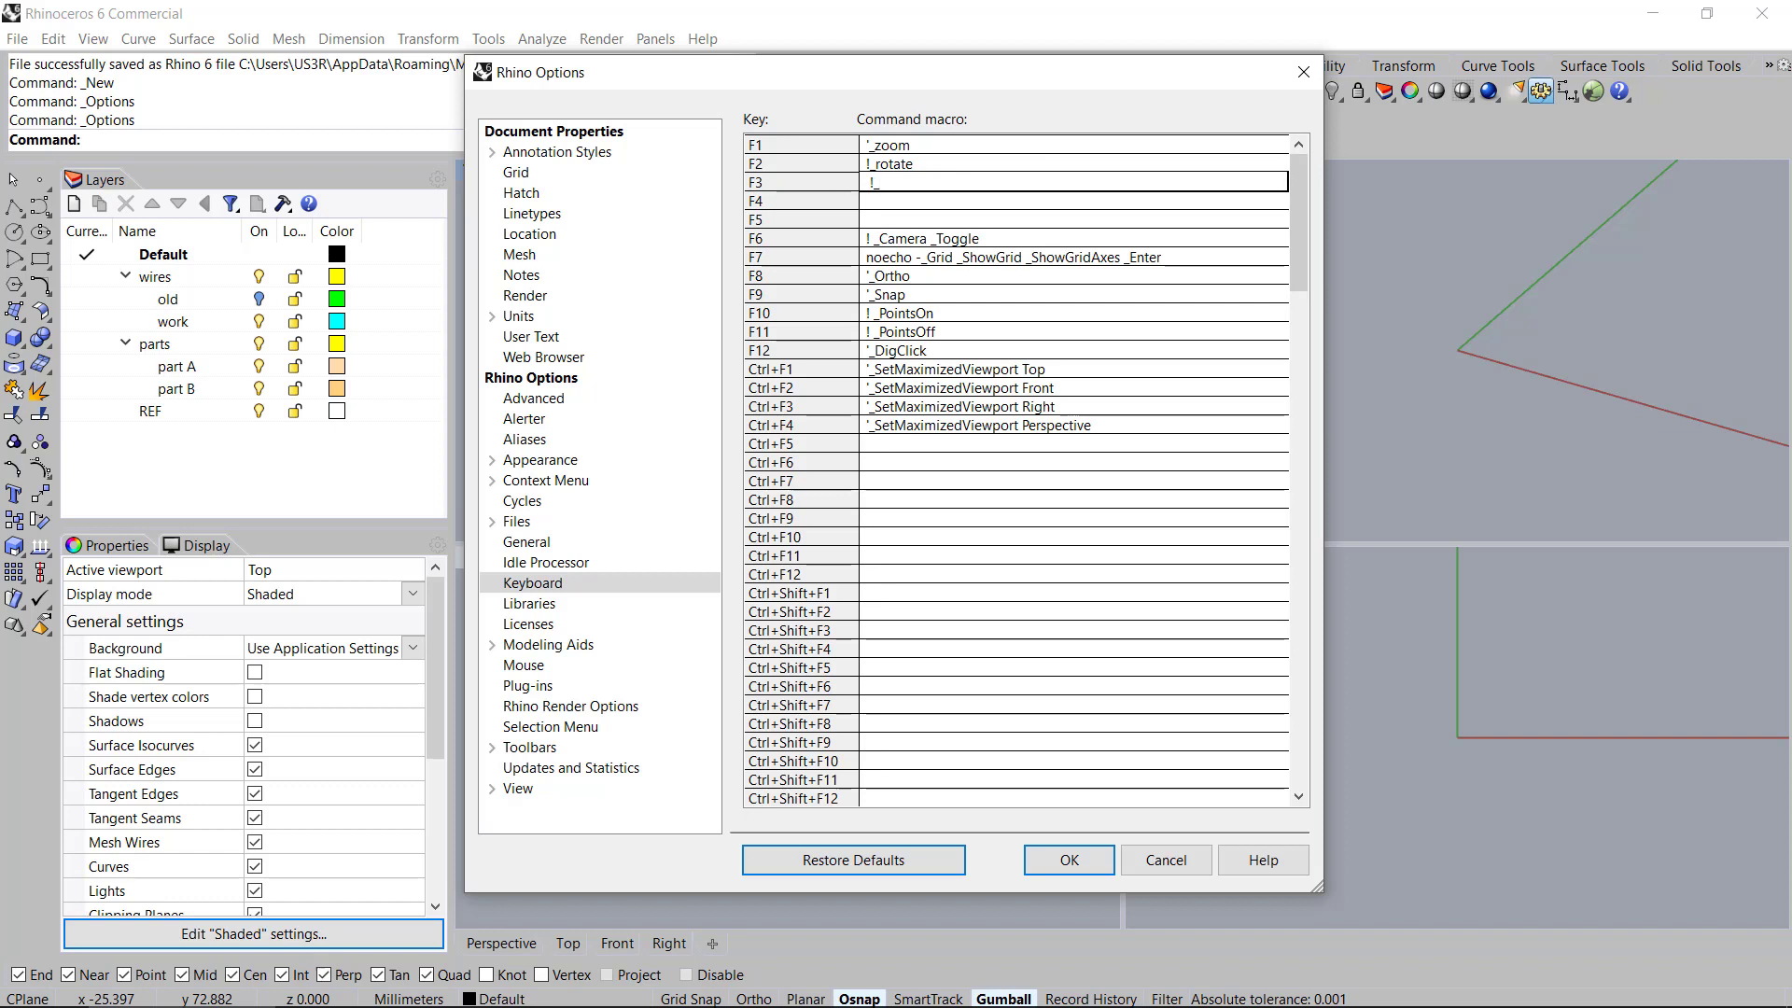
type("selpolysrf")
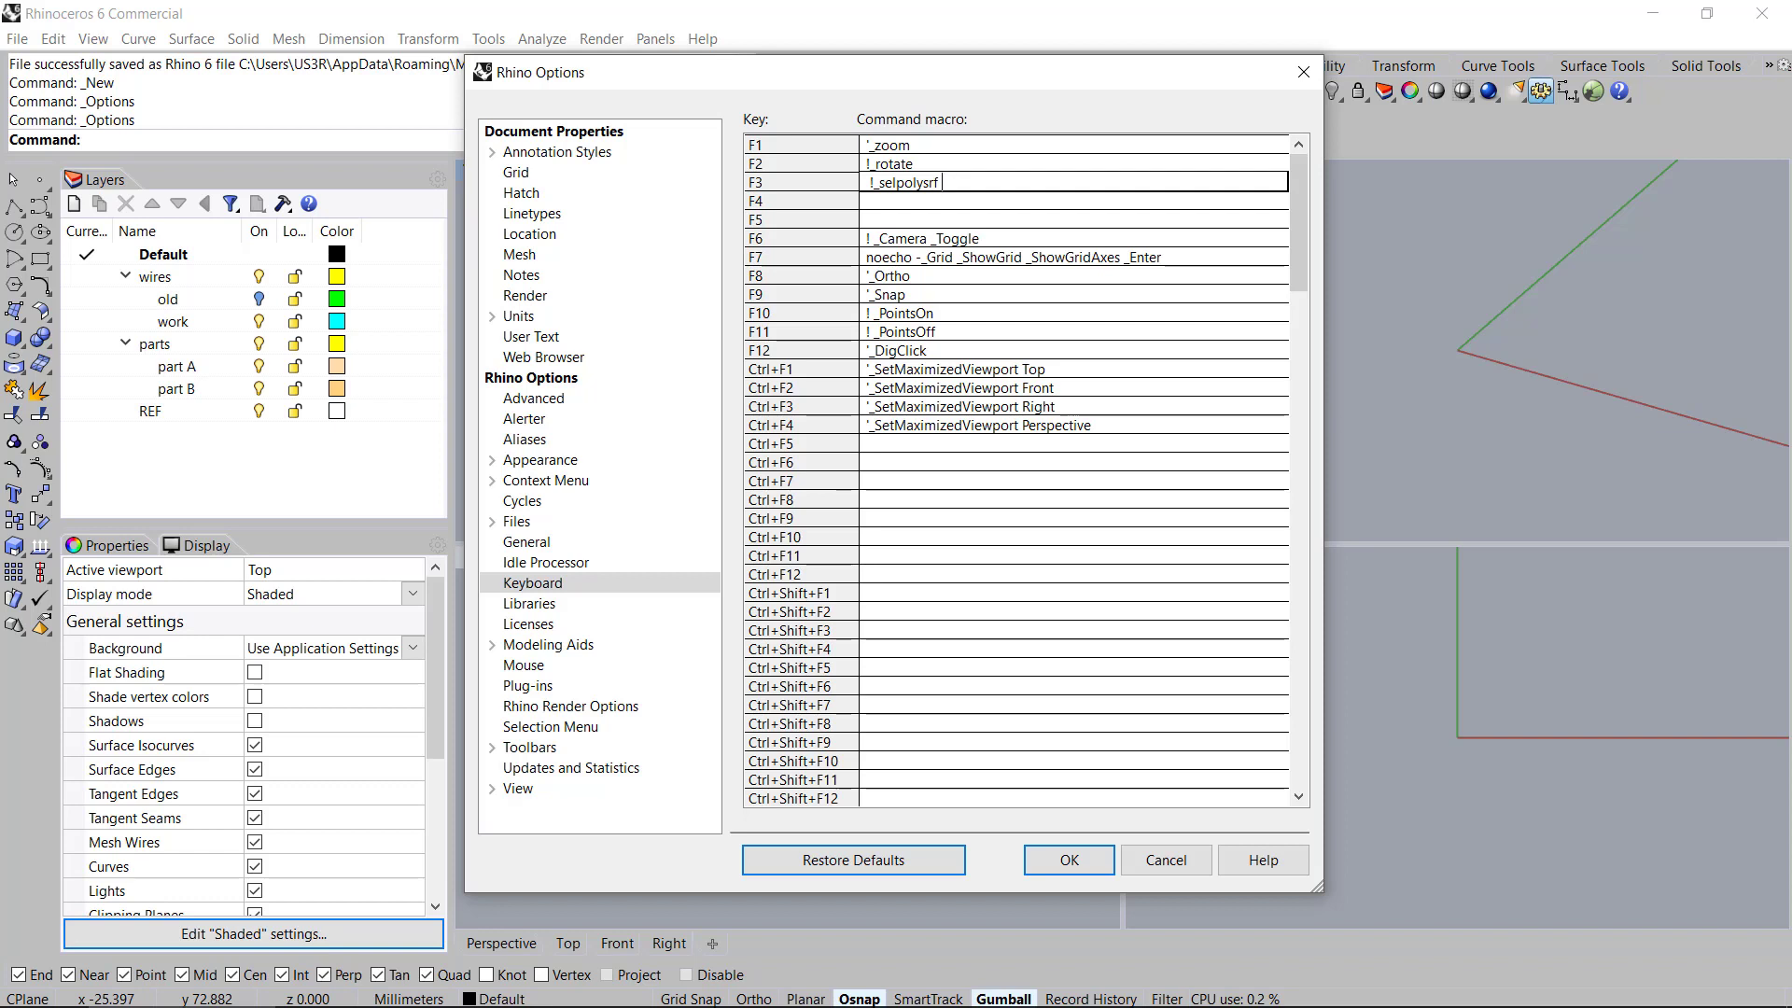
type("_selsrf")
key("Return")
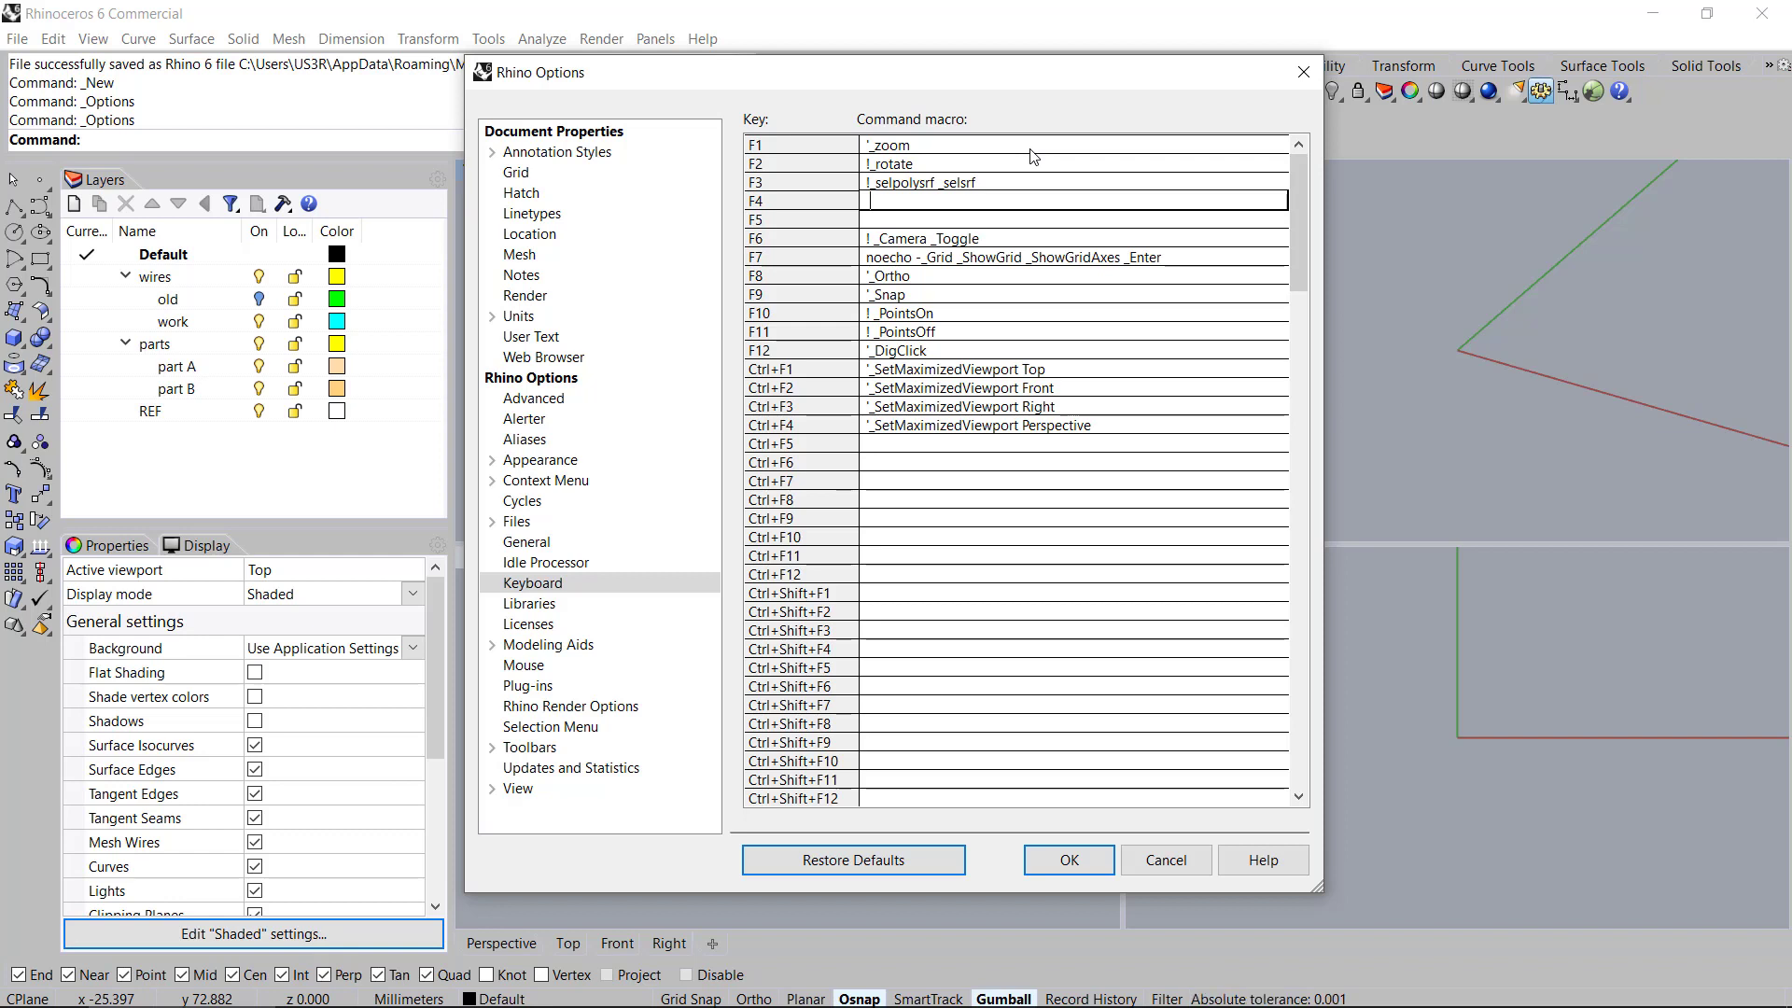
type("0,0,0")
key("Return")
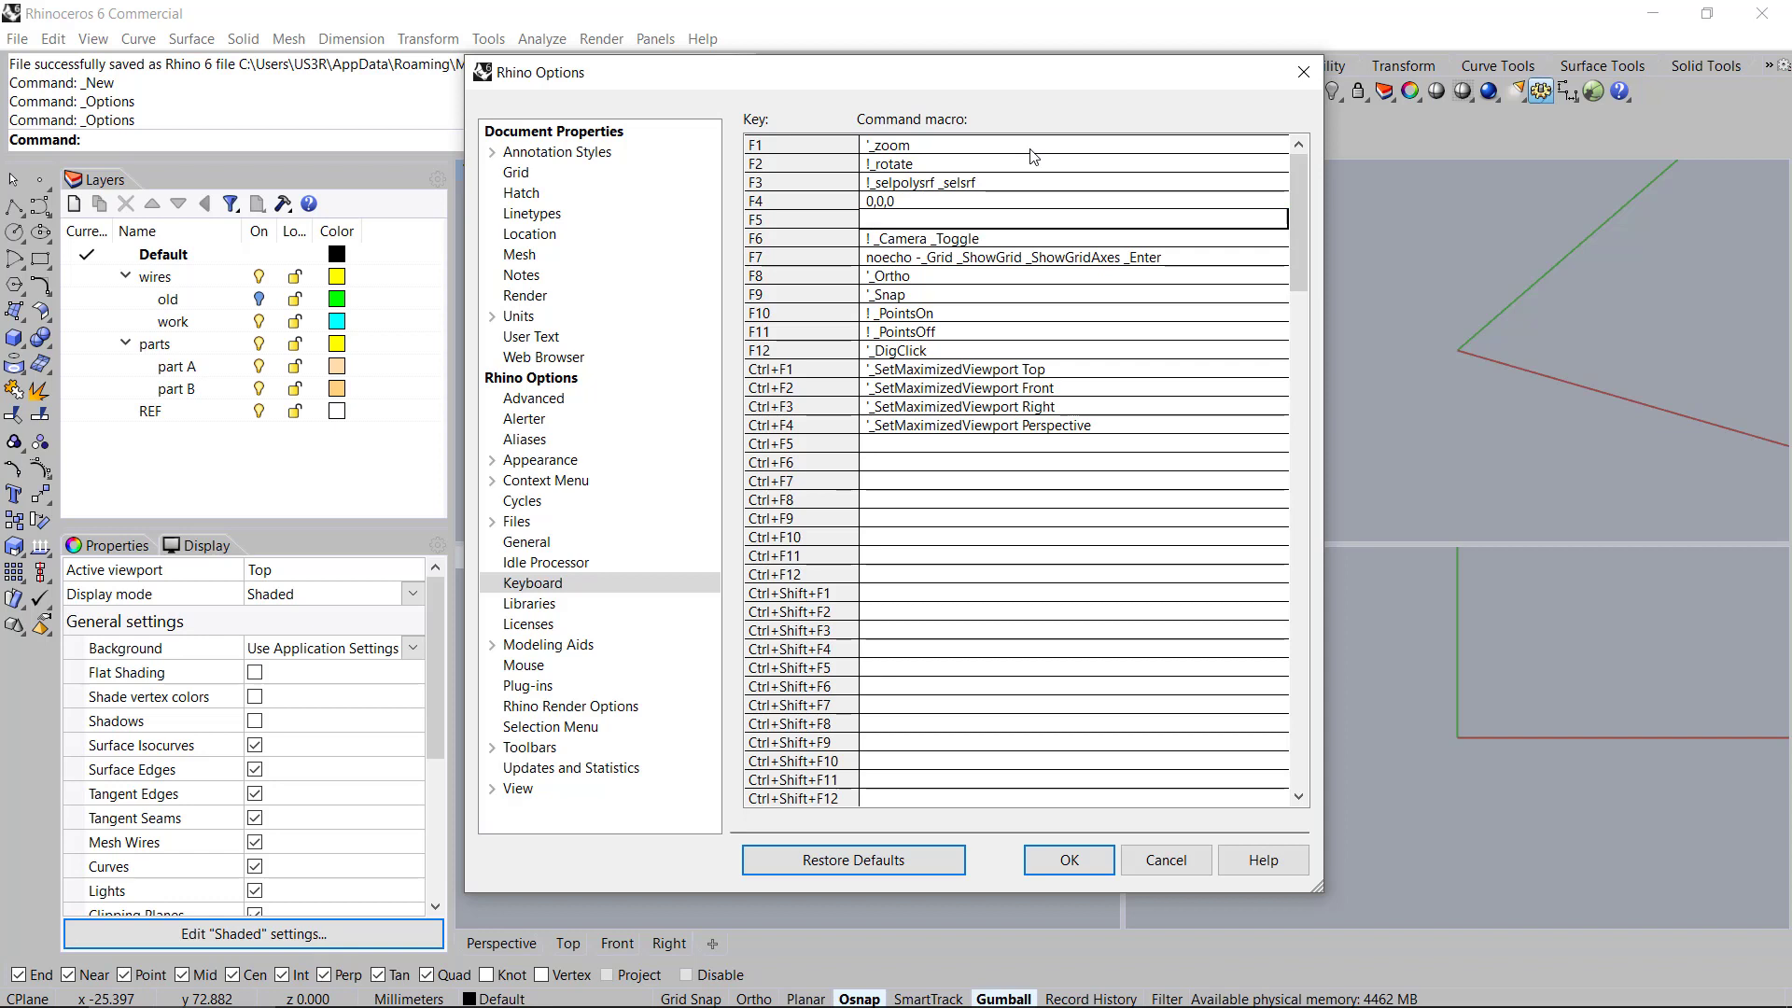
Assign the command macro !_mirror to the F5 shortcut and !_move to the F6 shortcut
type("! _mi")
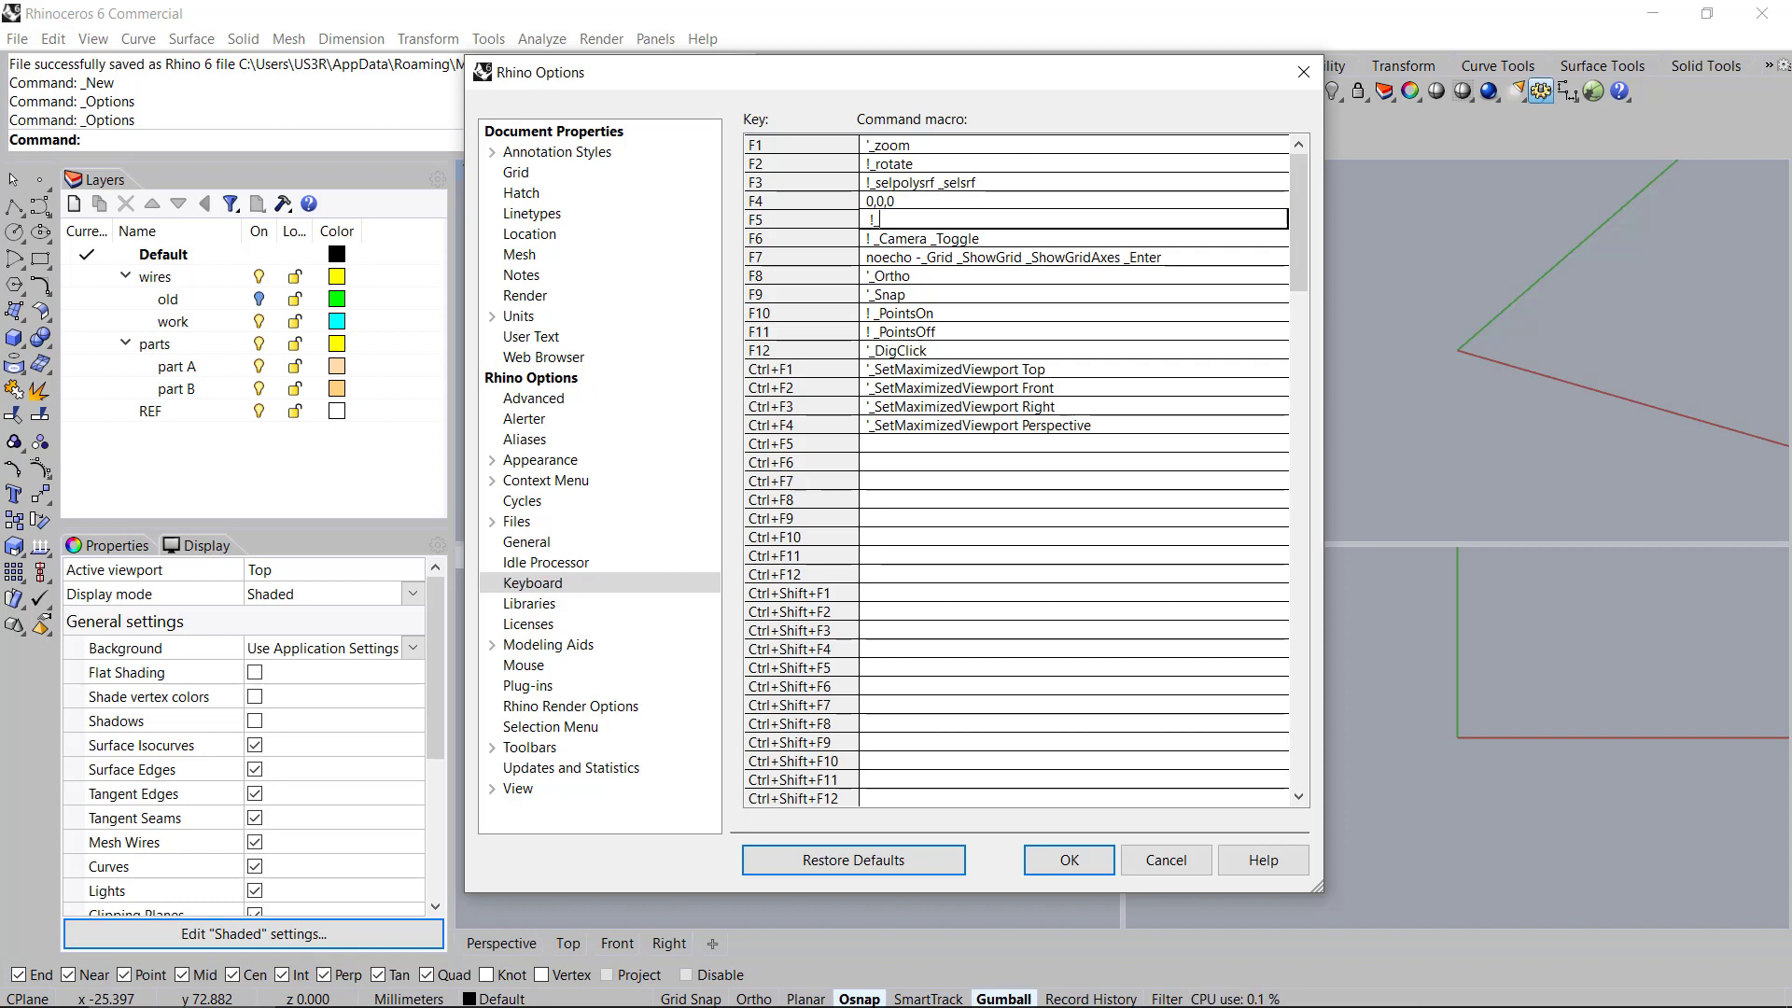
type("rror")
key("Down")
type("! _")
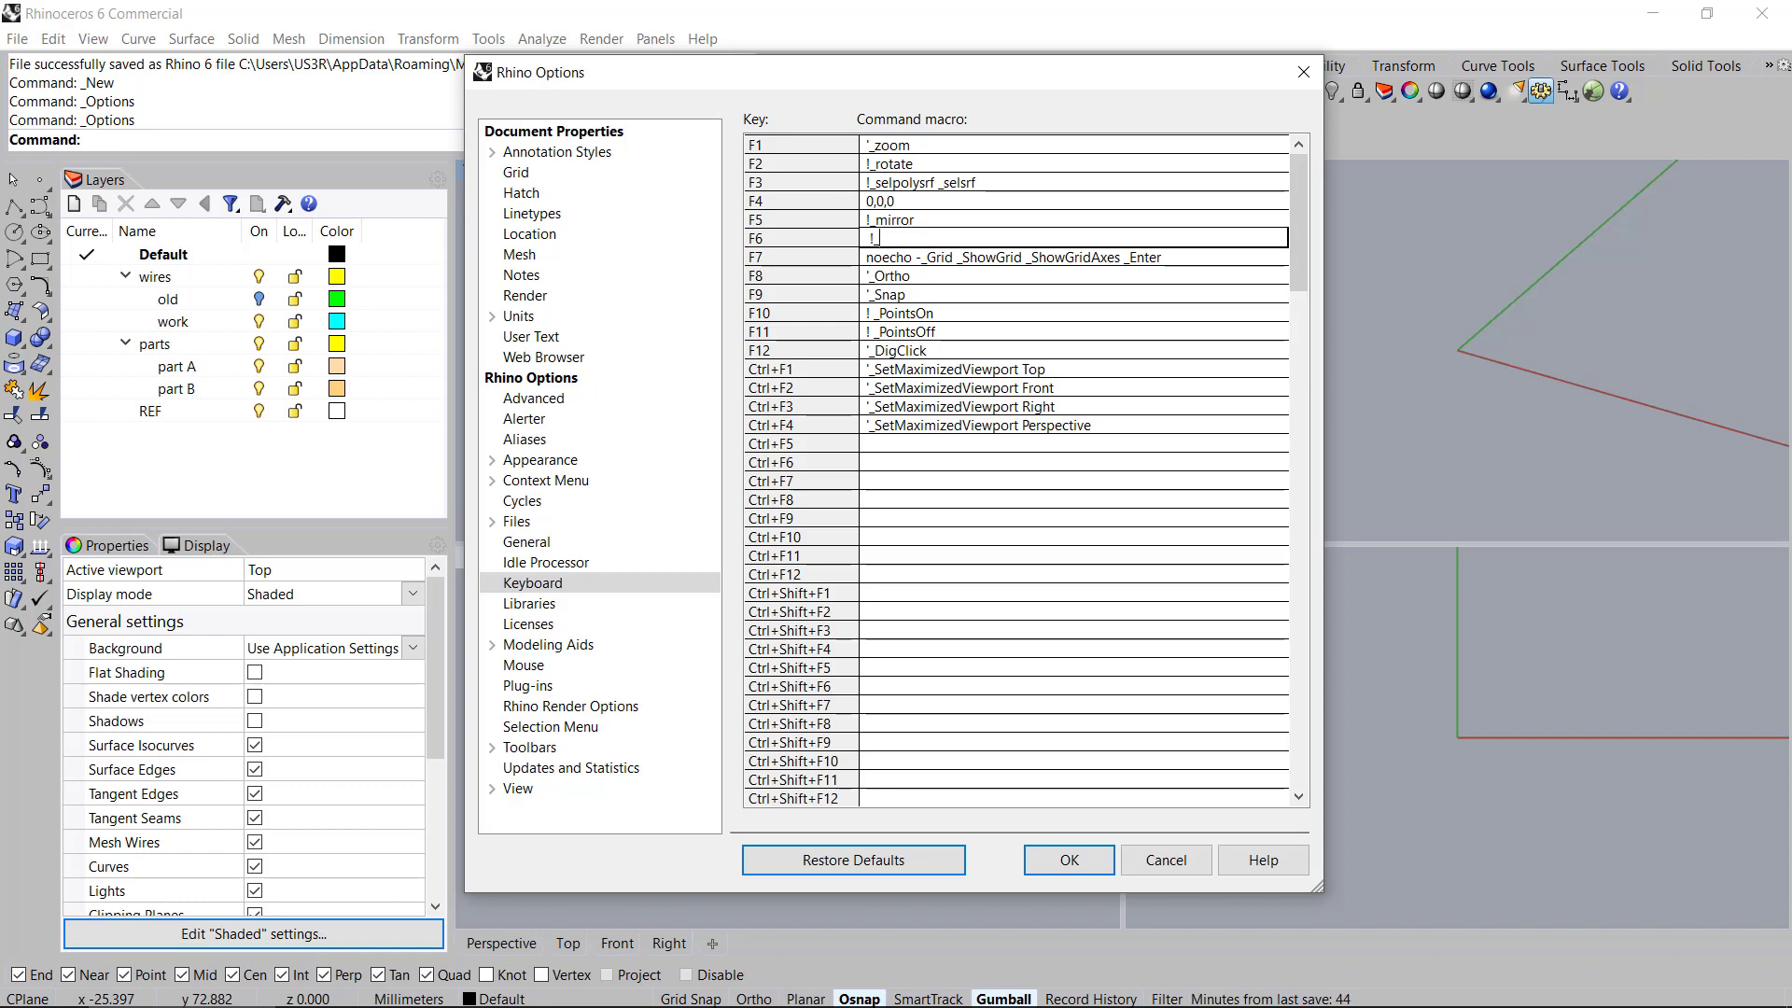
type("move")
key("Return")
Assign the command macro !_copy to the F7 shortcut and clear the macro of F8
type("!_")
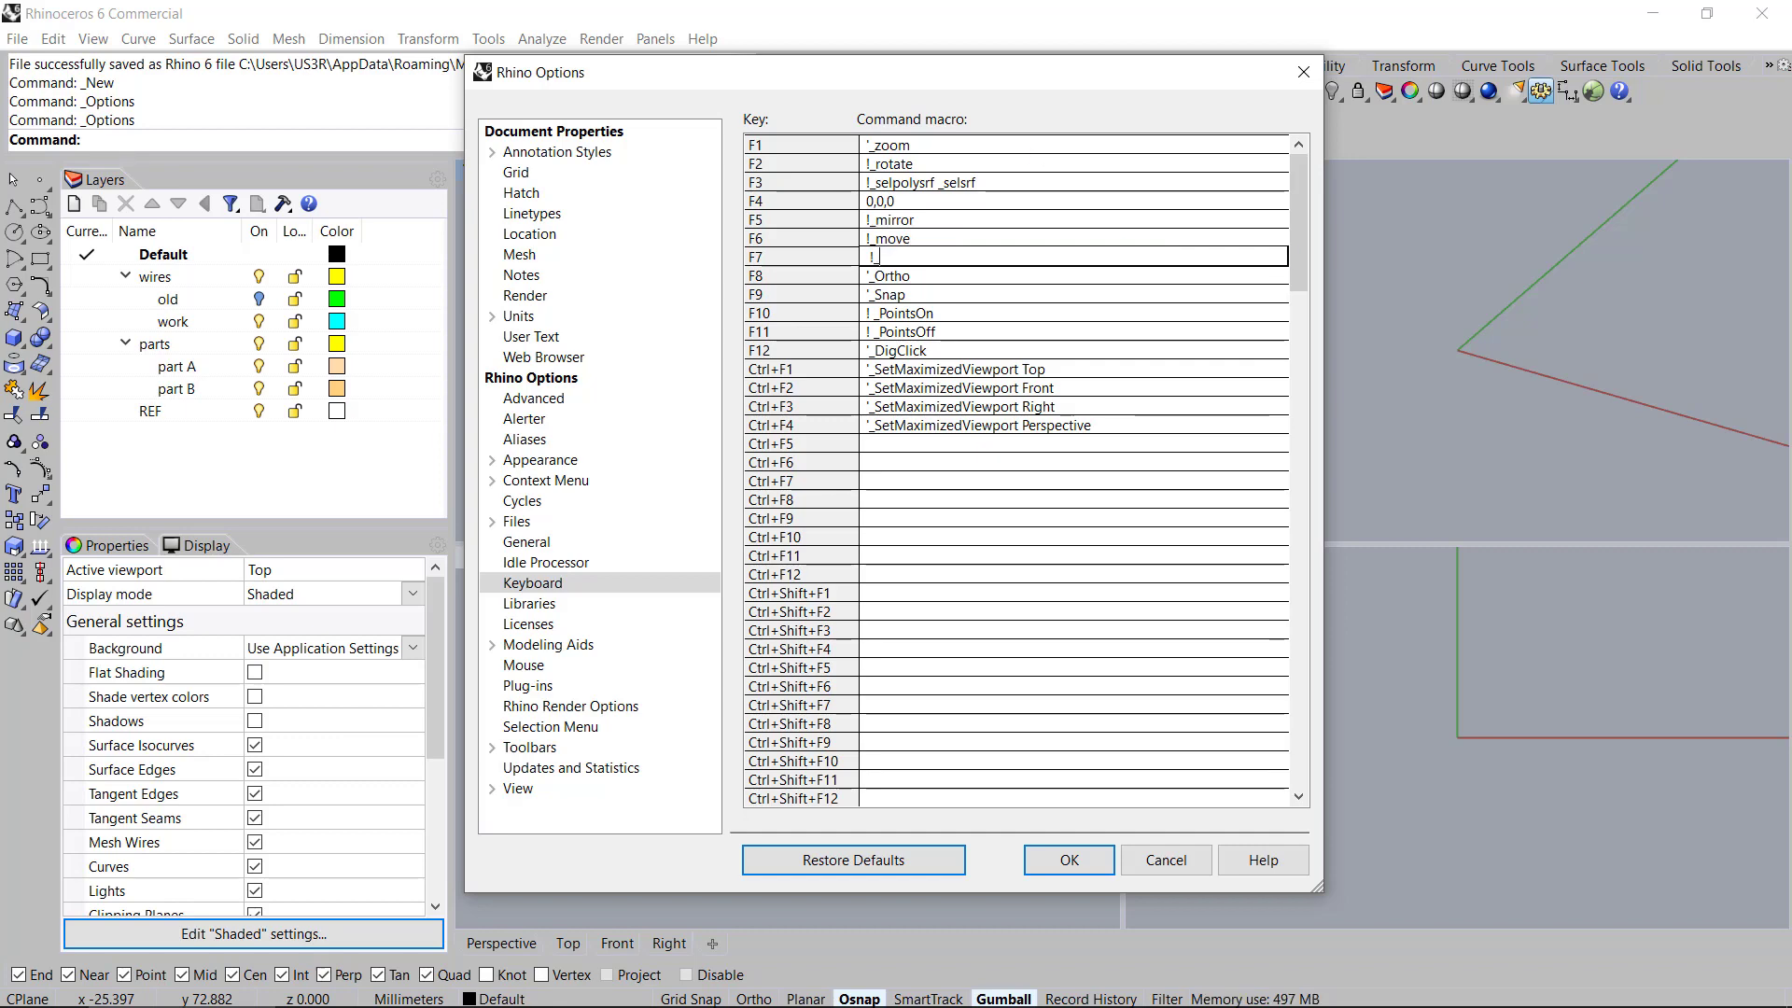
type("copy")
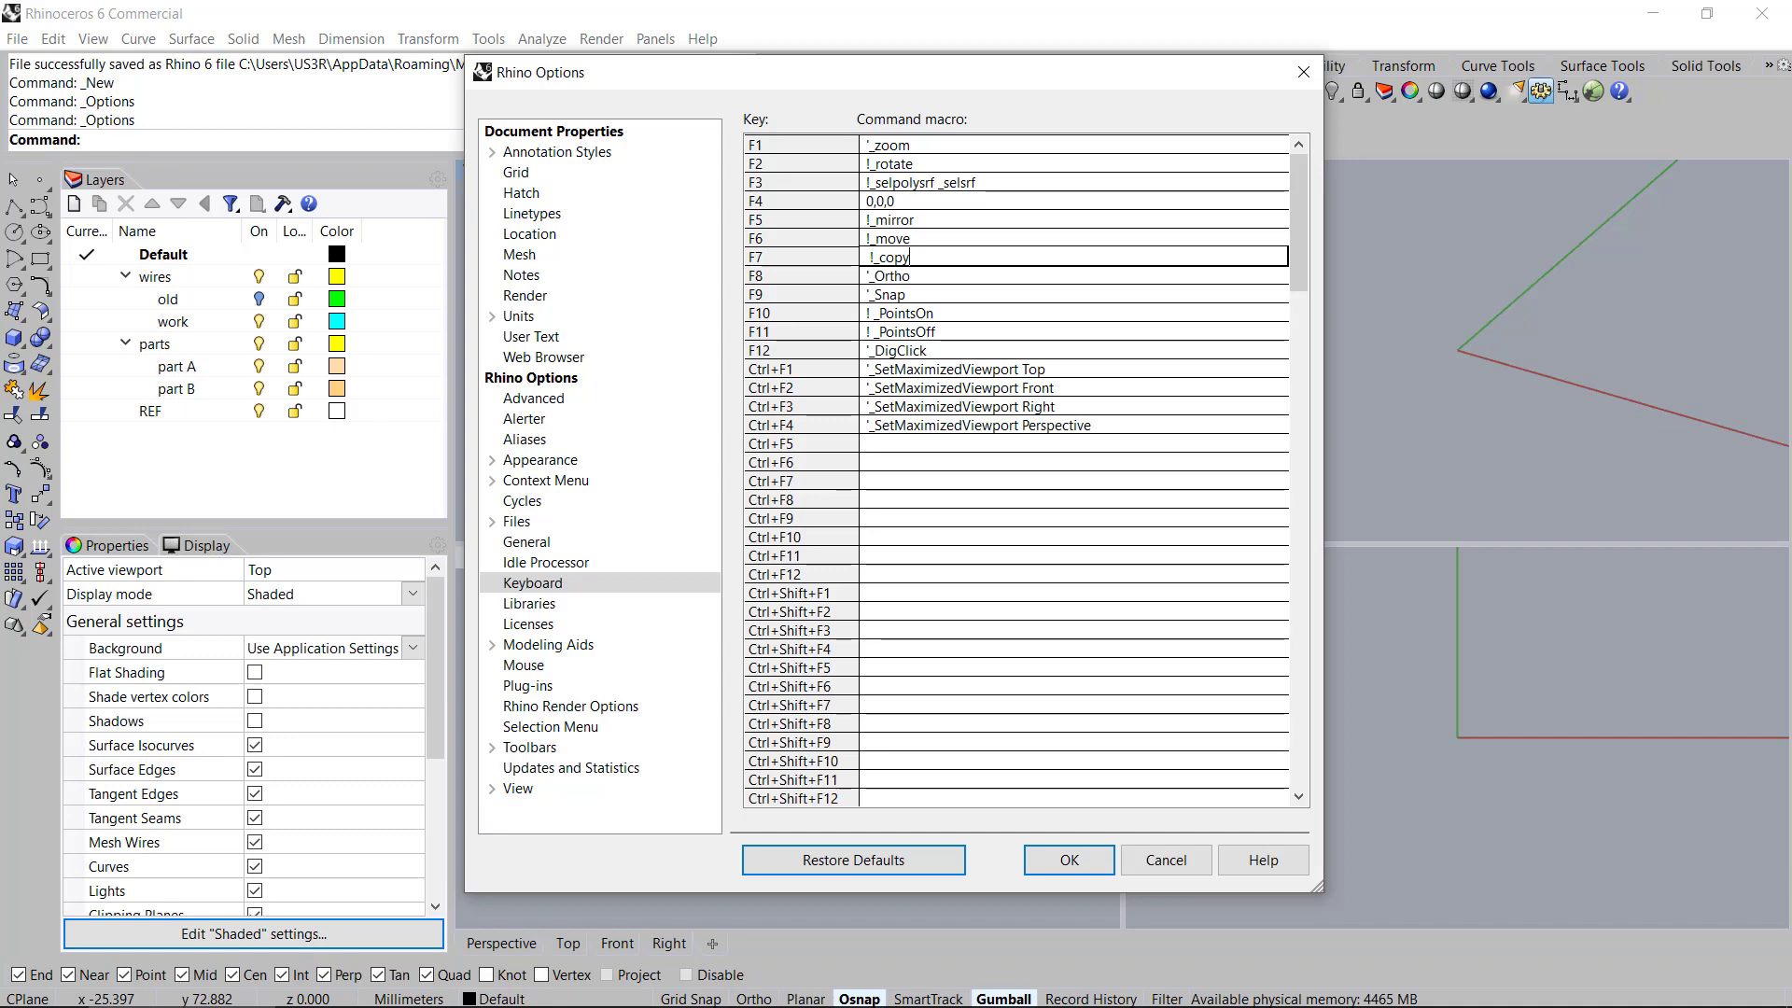
key("Return")
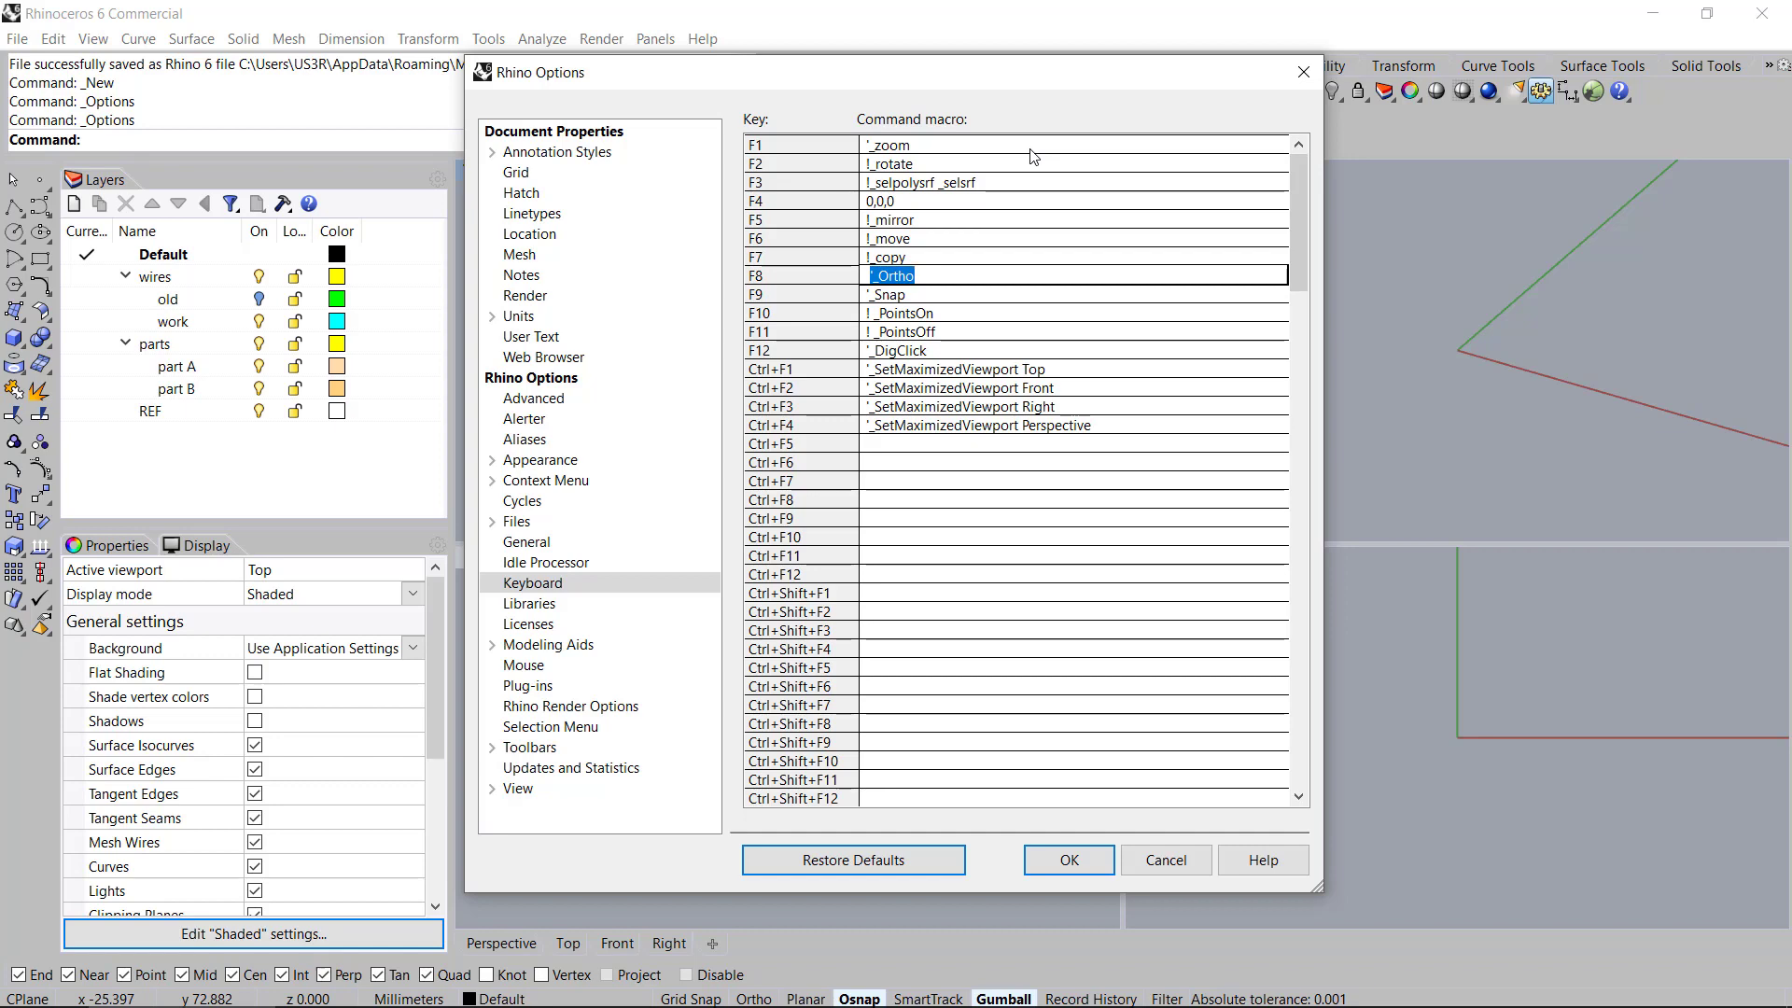
key("BackSpace")
key("Down")
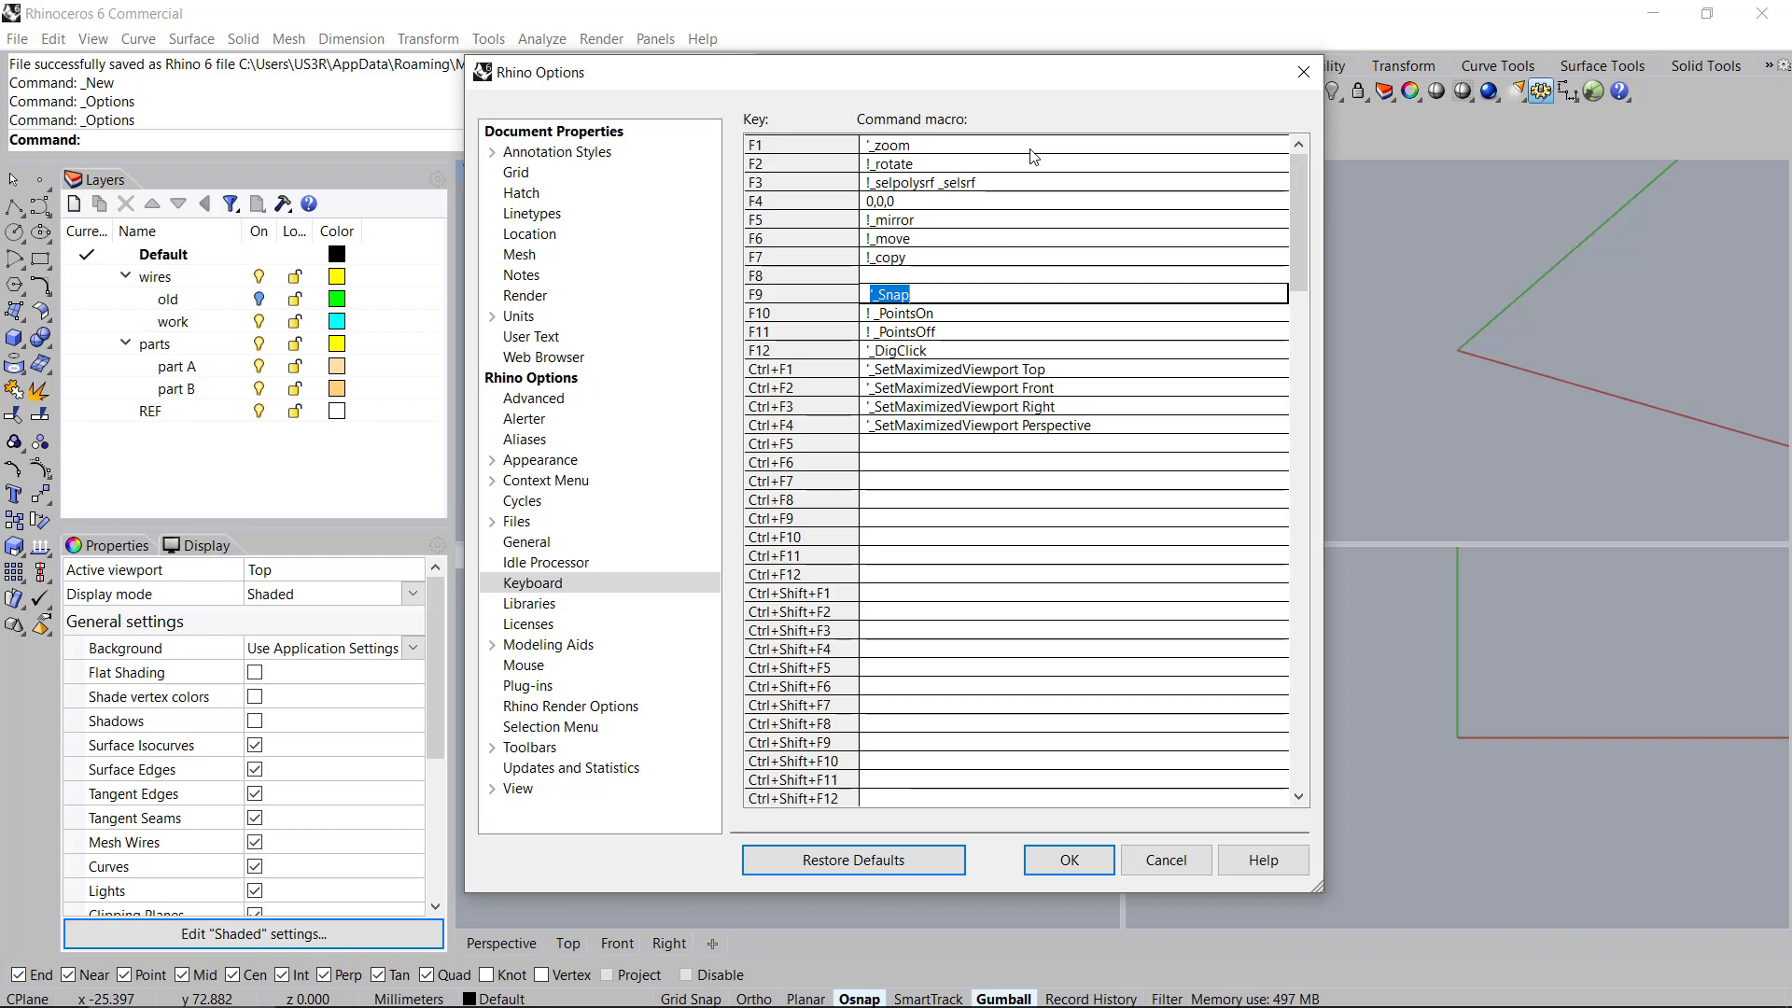
Assign the command macro !_dragmode _view to the F9 shortcut
type("!_")
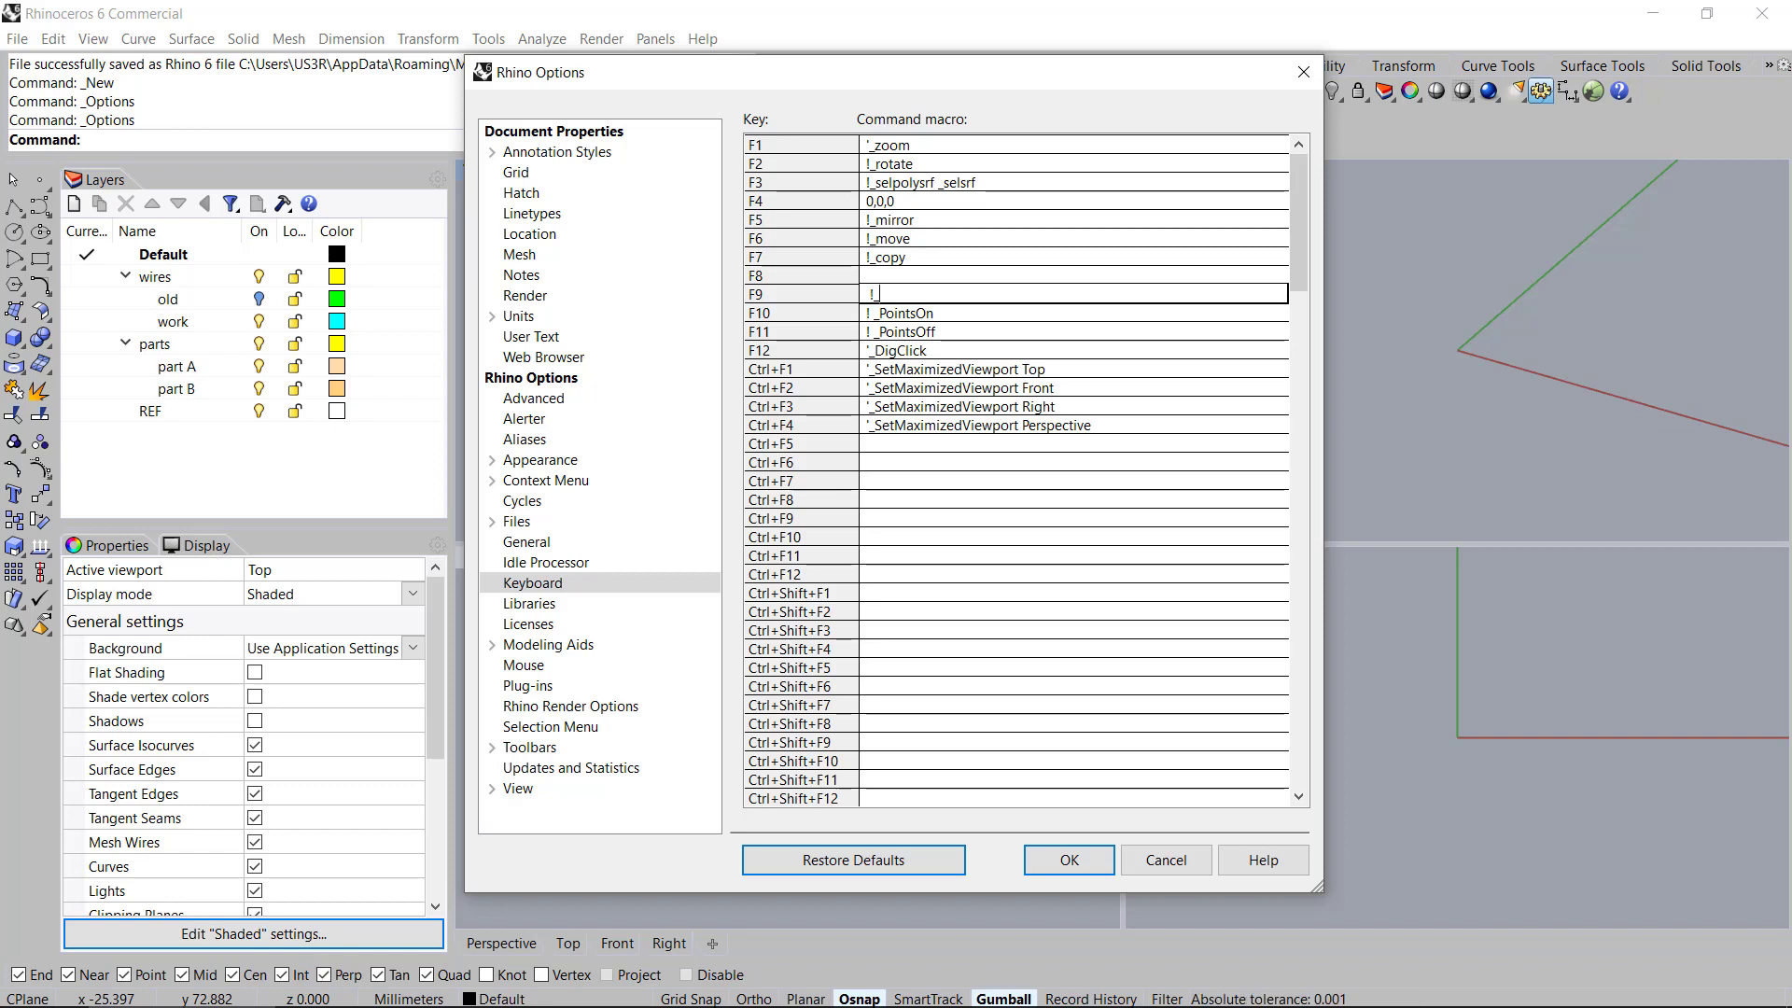
type("dragmode")
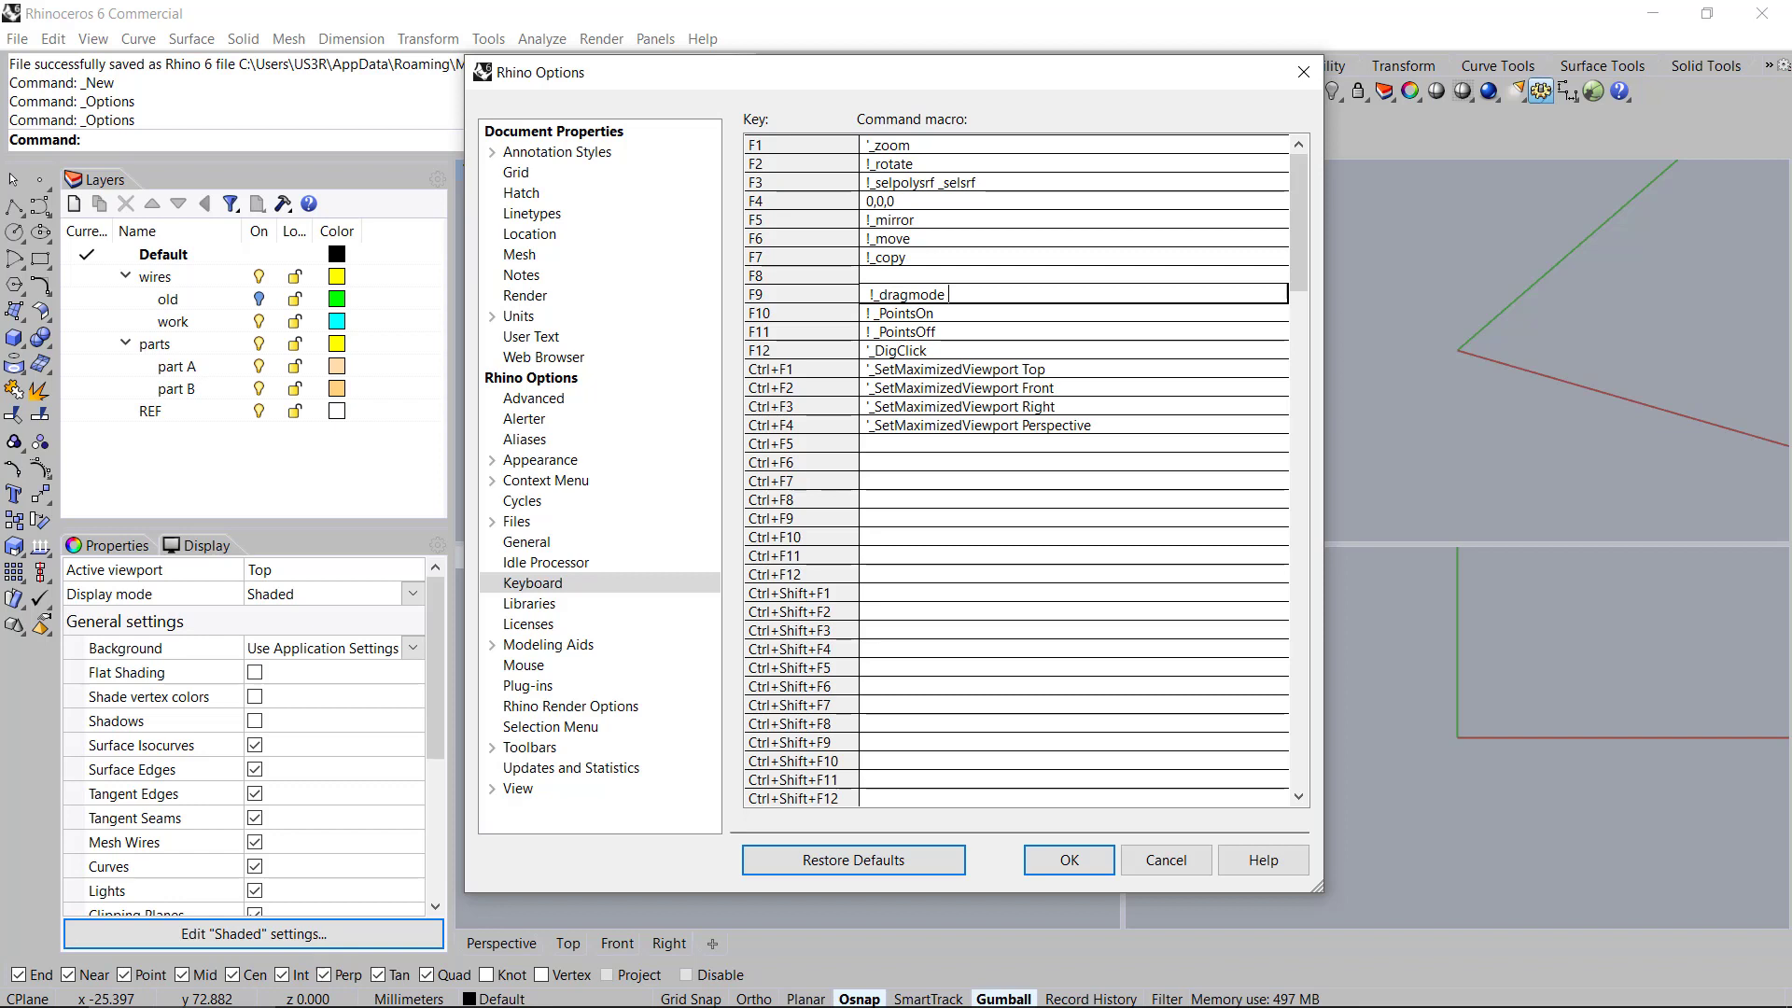
type(" _")
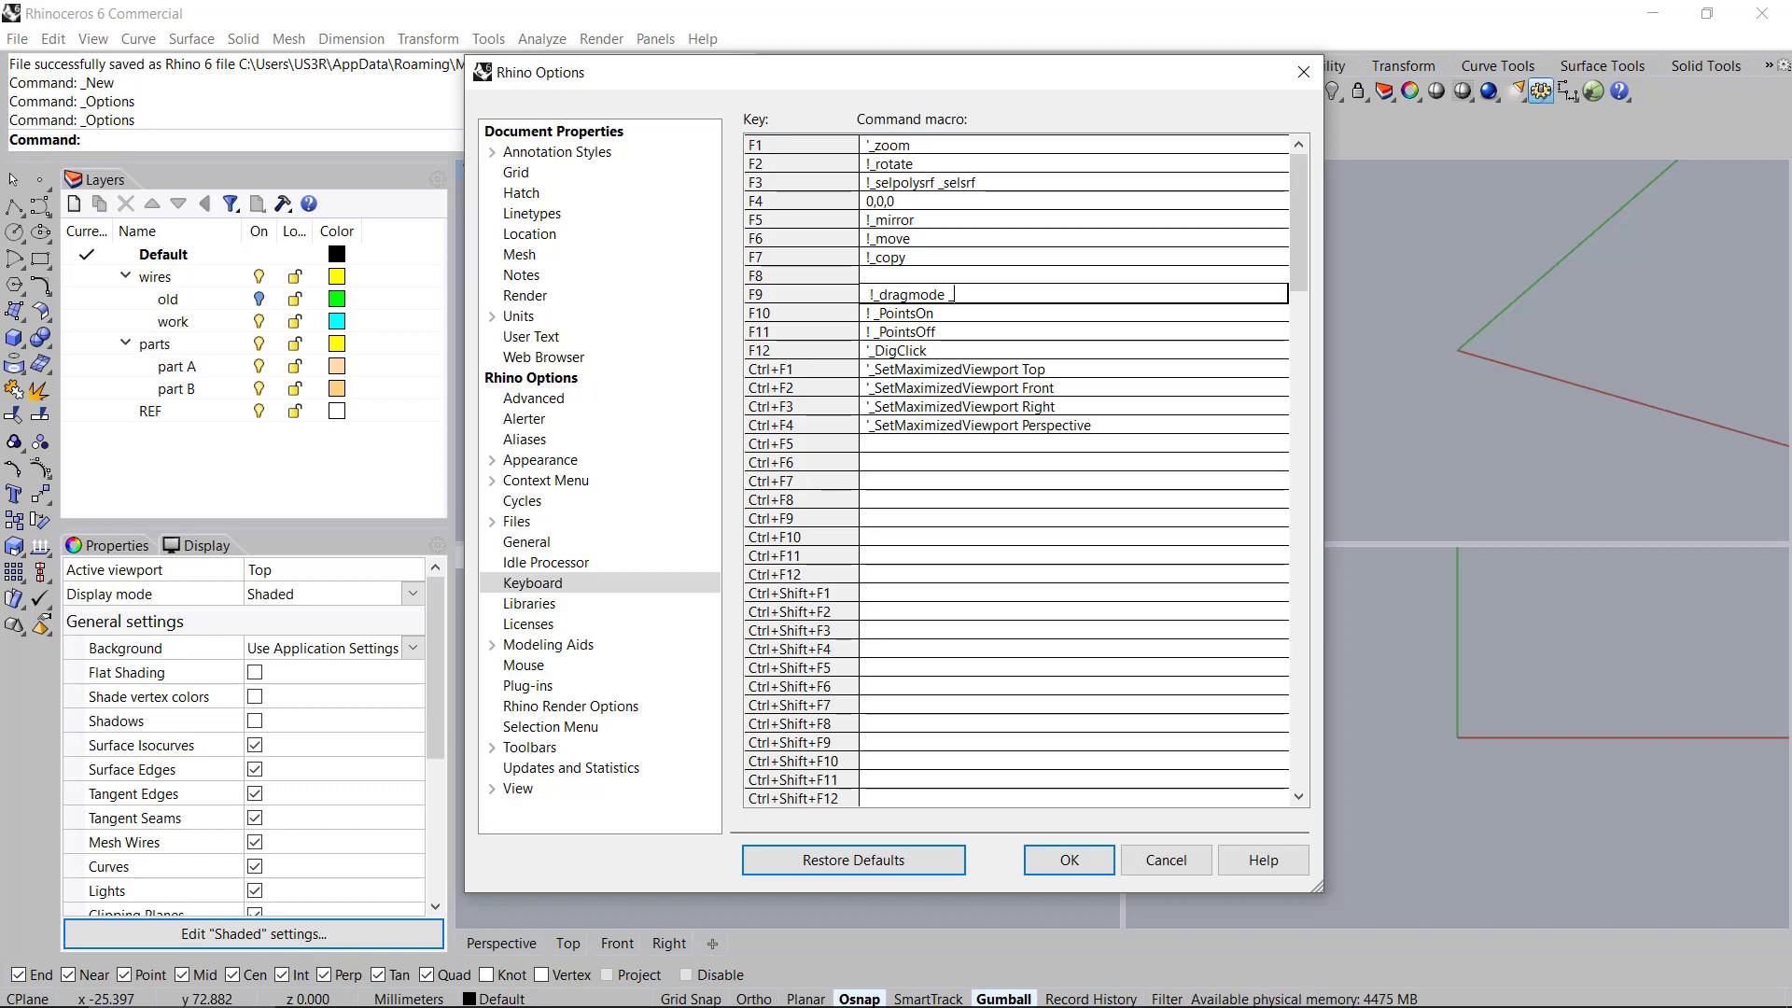
type("view")
key("Return")
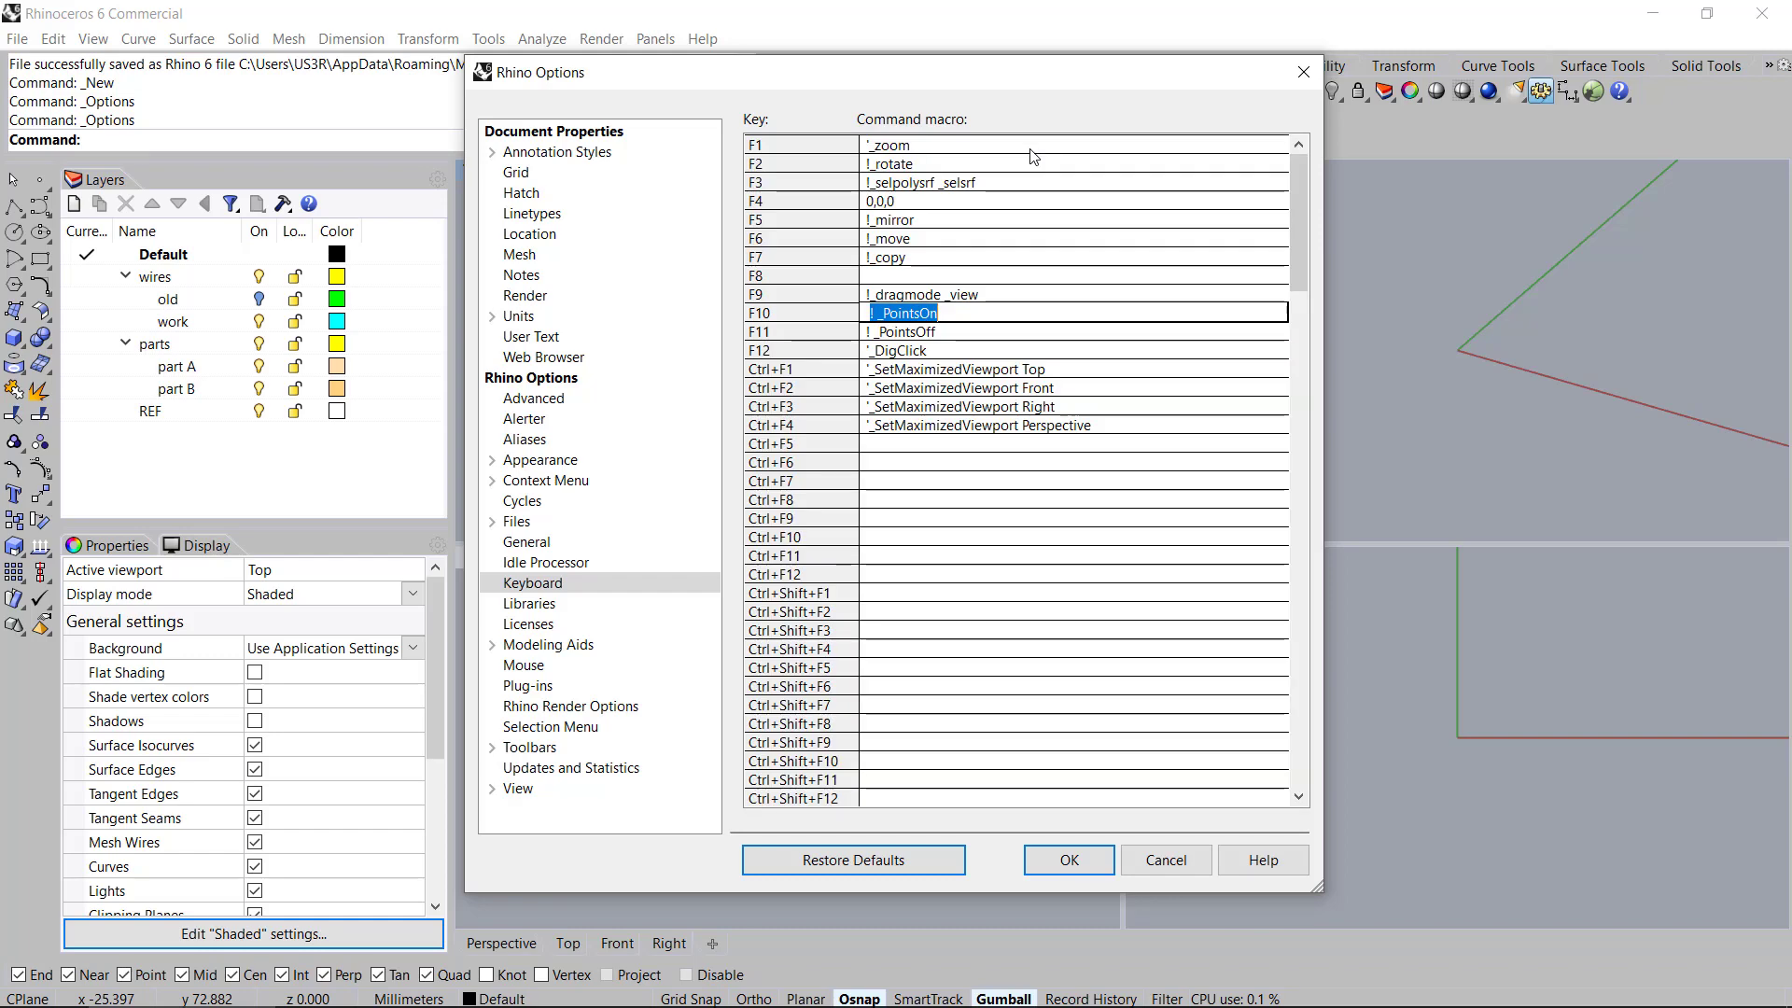
Keep the F10 and F11 macros and assign the command macro !_options to the F12 shortcut
key("Return")
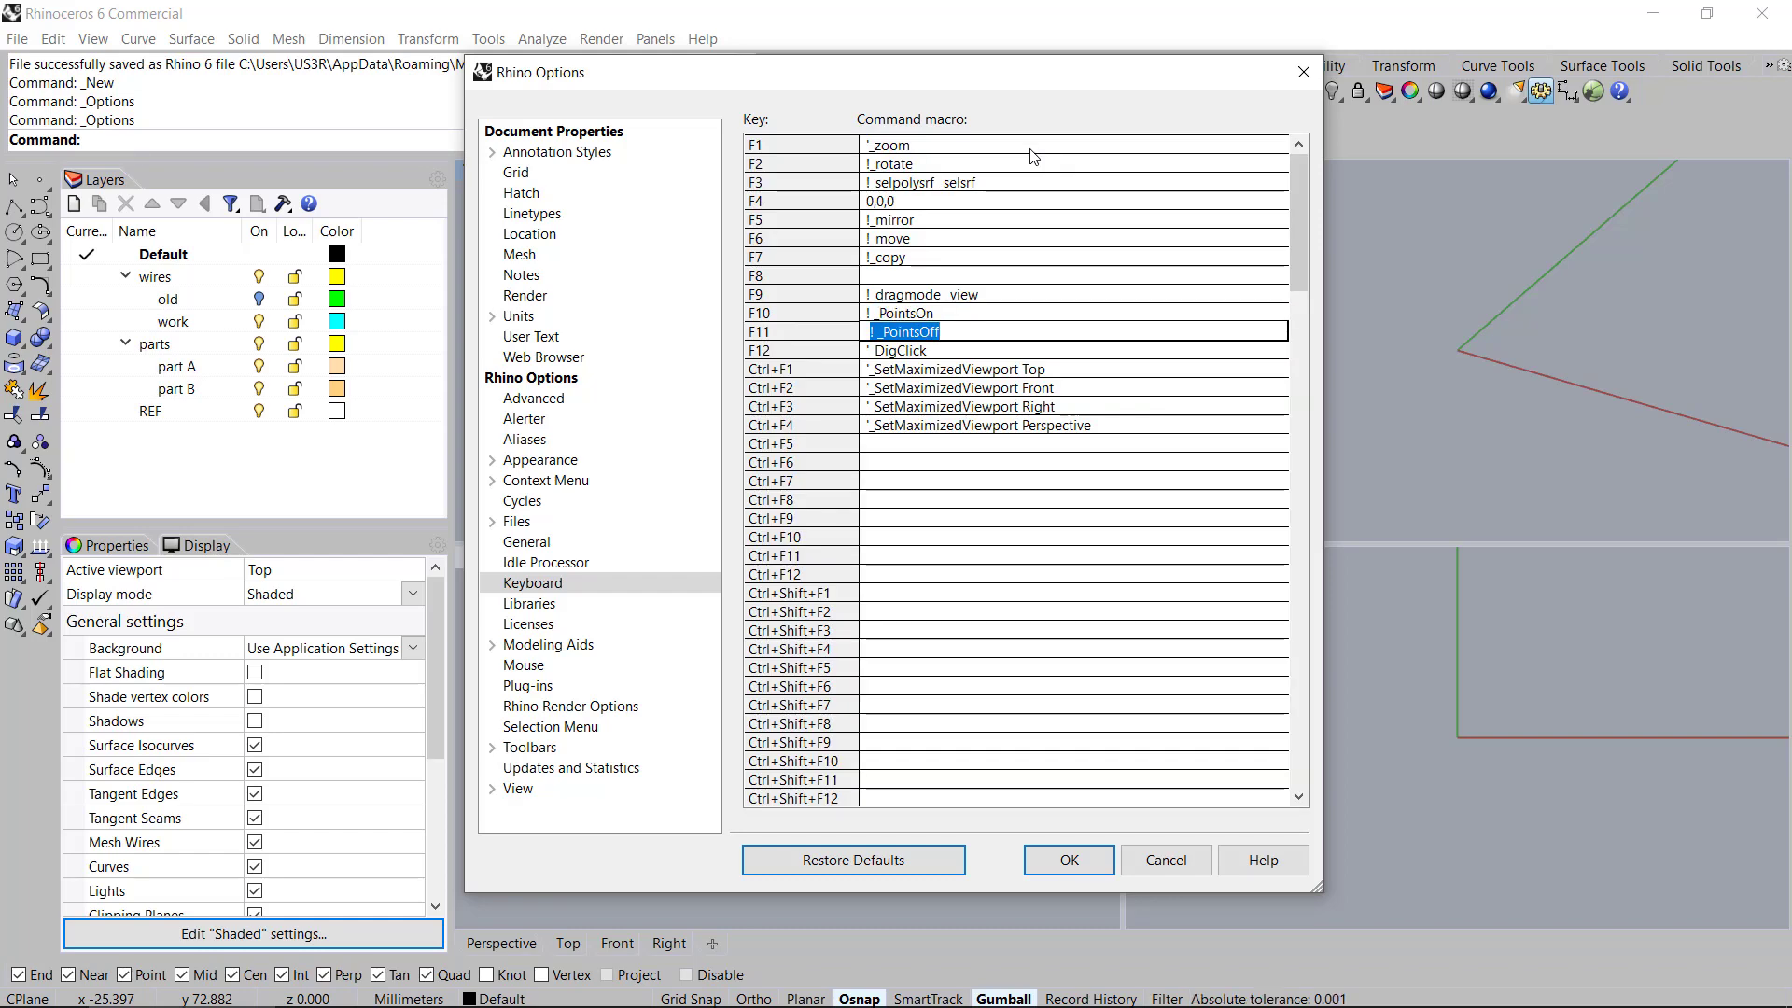
key("Return")
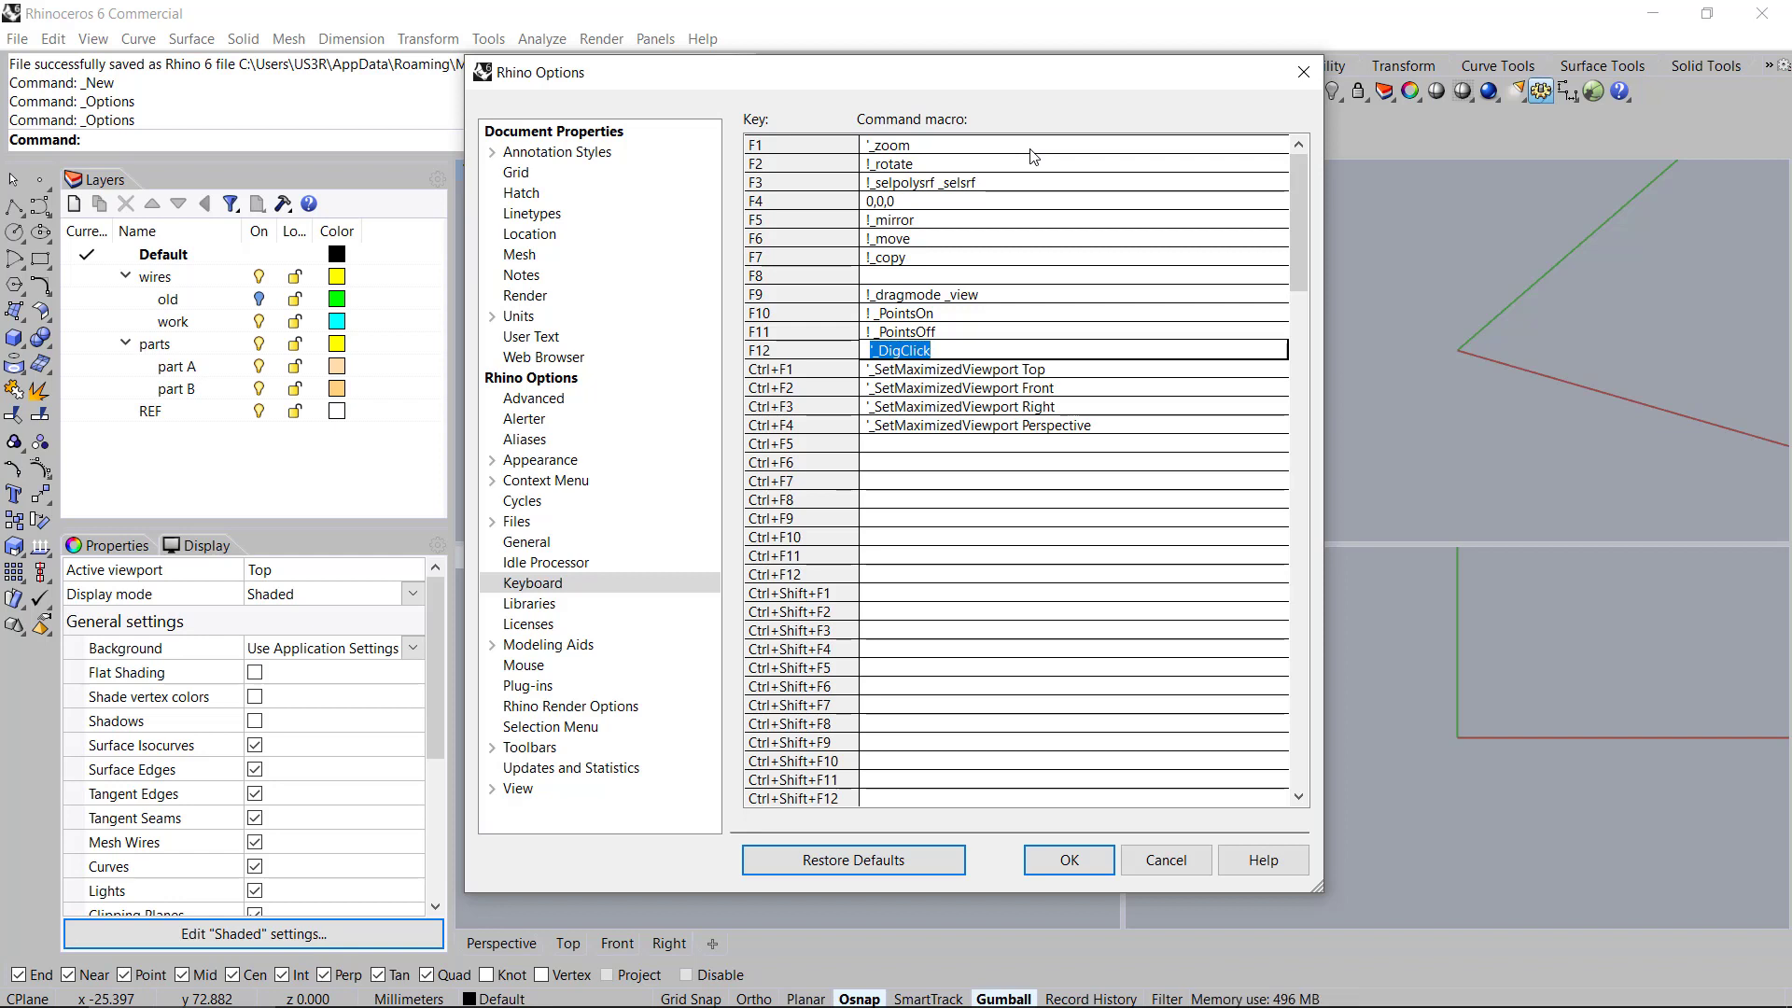
type("!_options")
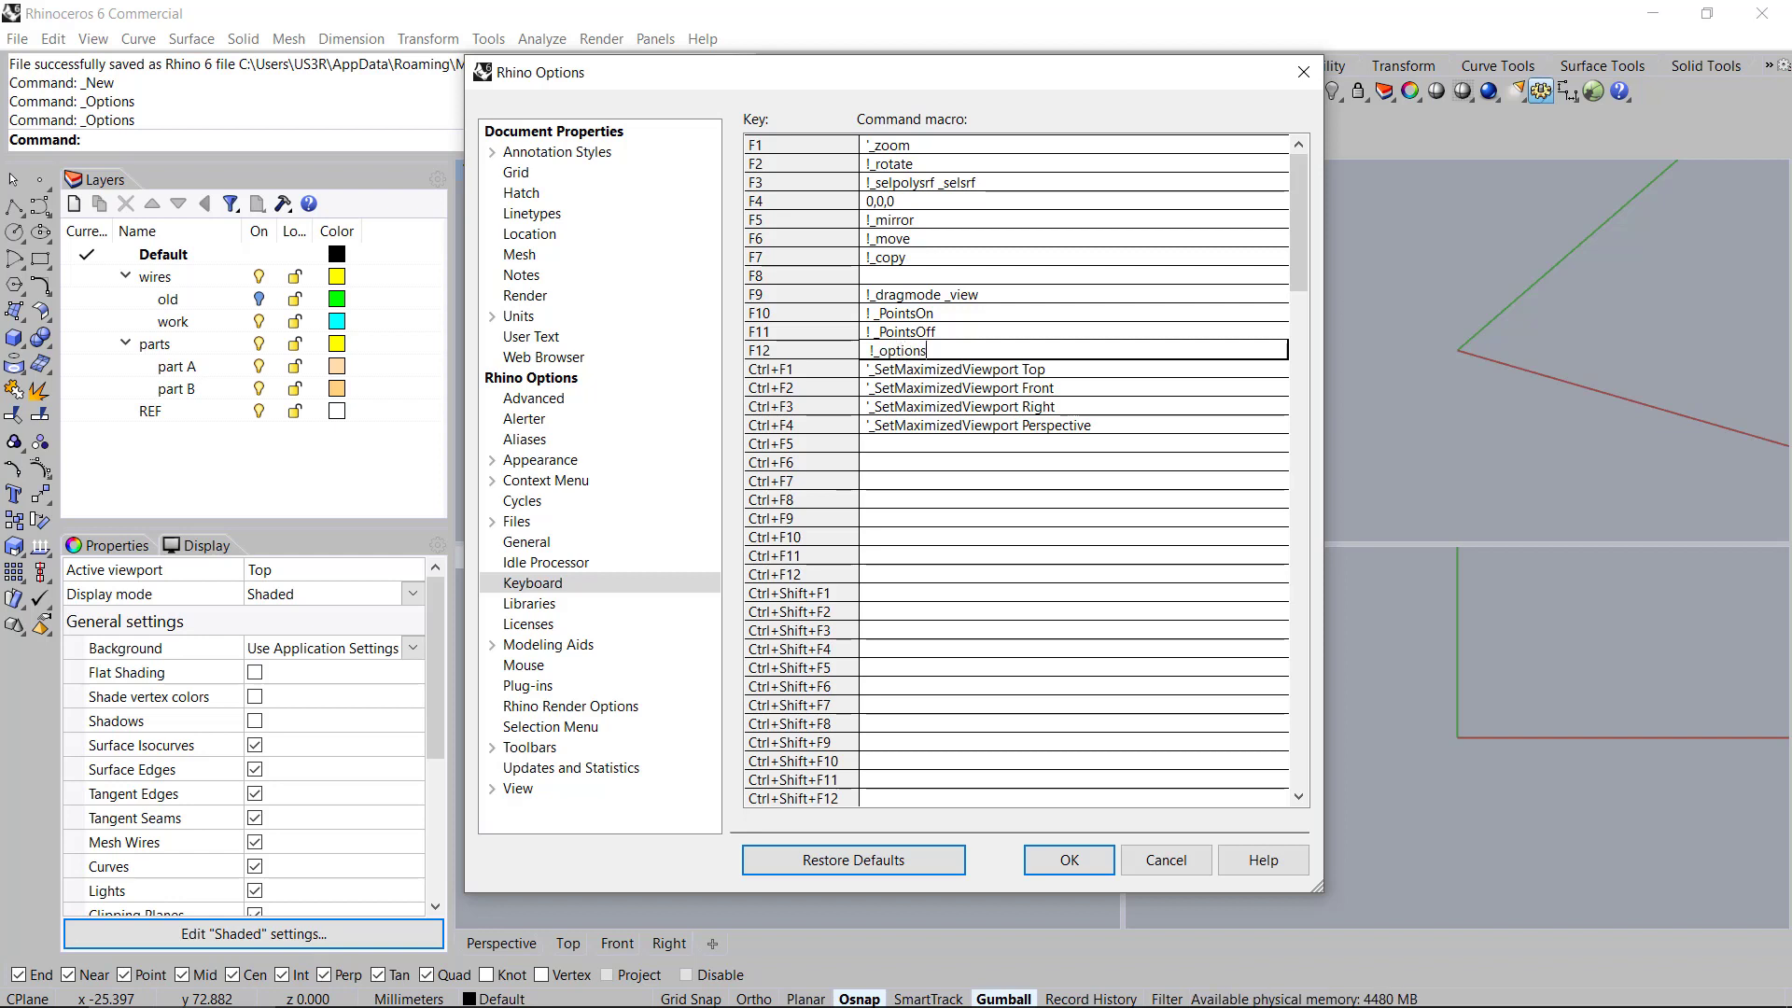
key("Return")
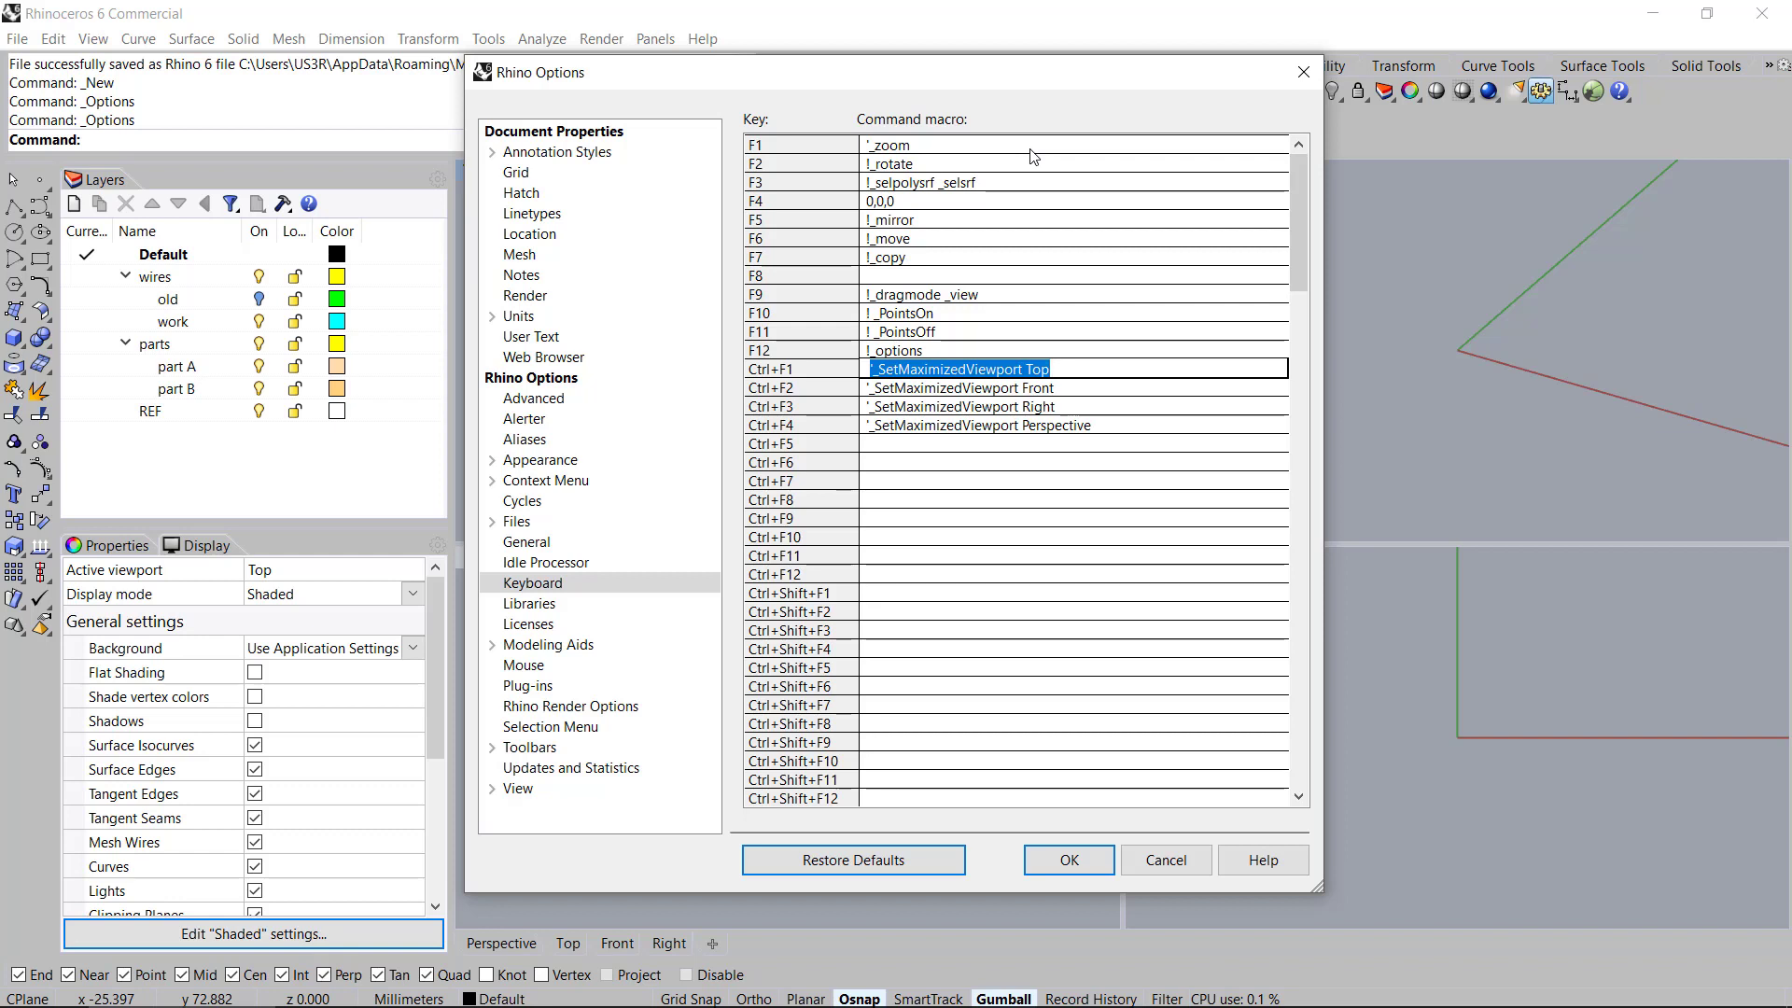
Assign the command macro !_selpt to the Ctrl+F1 shortcut and !_selcrv to the Ctrl+F2 shortcut
type("!_sel")
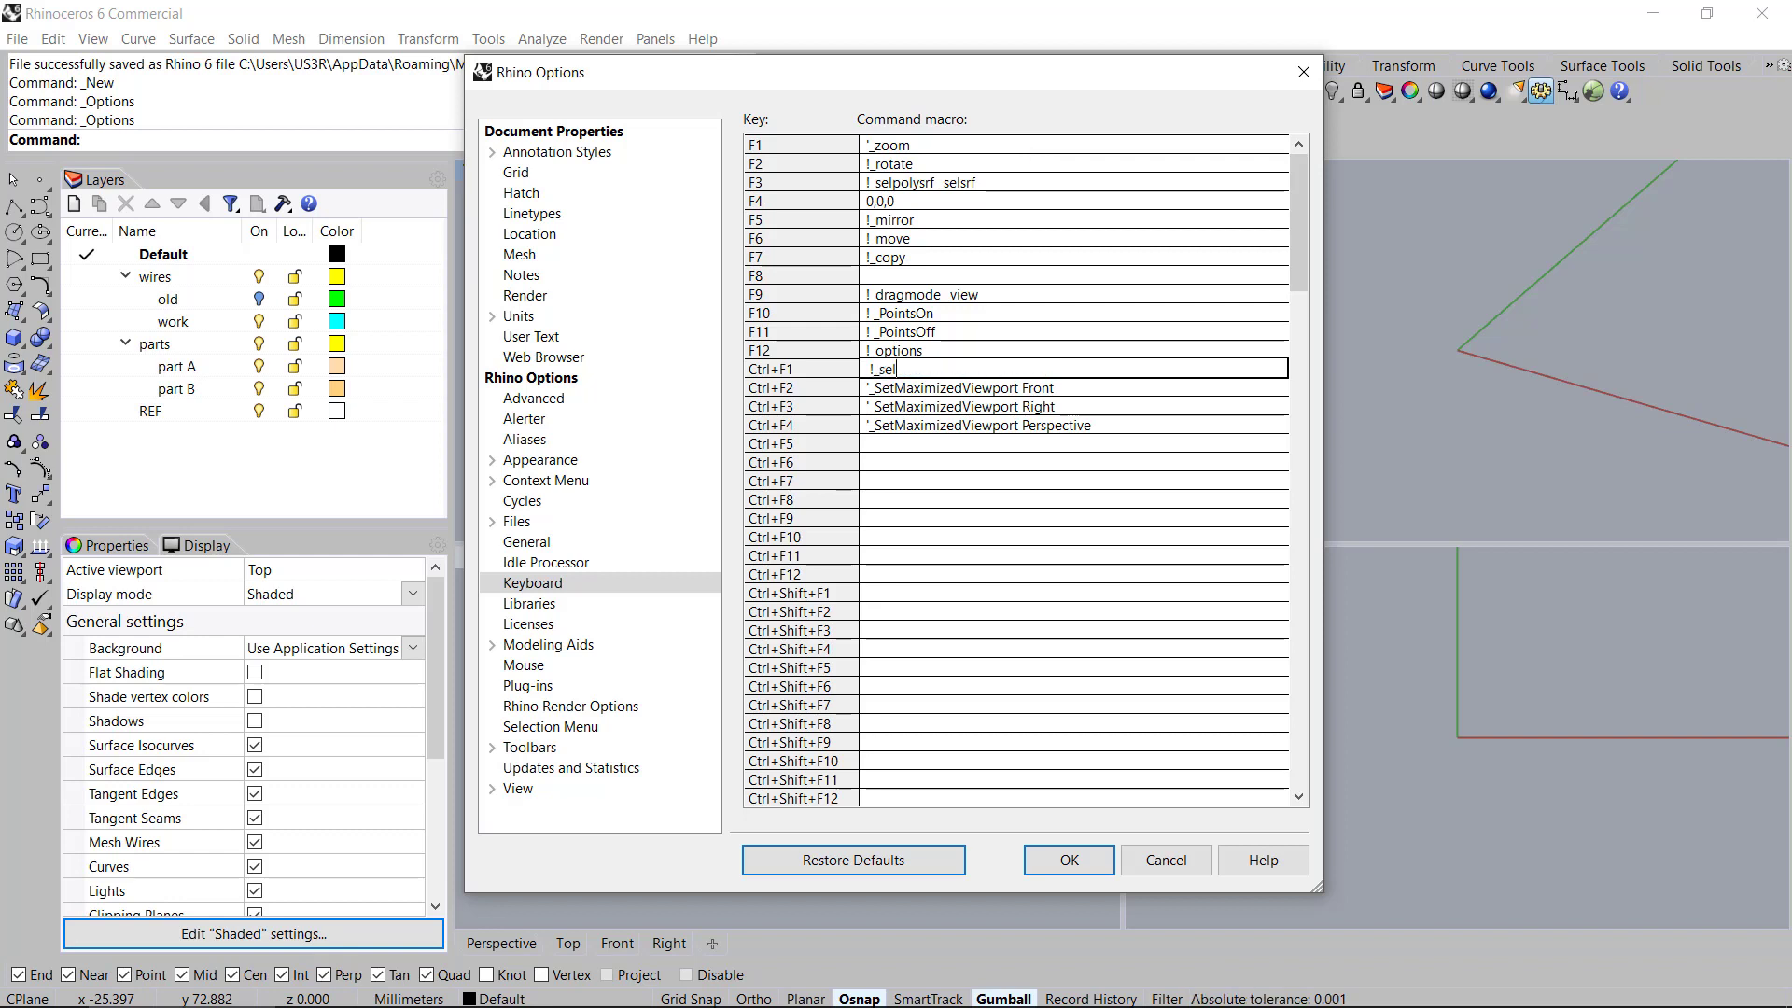
type("pt")
key("Return")
type("!_")
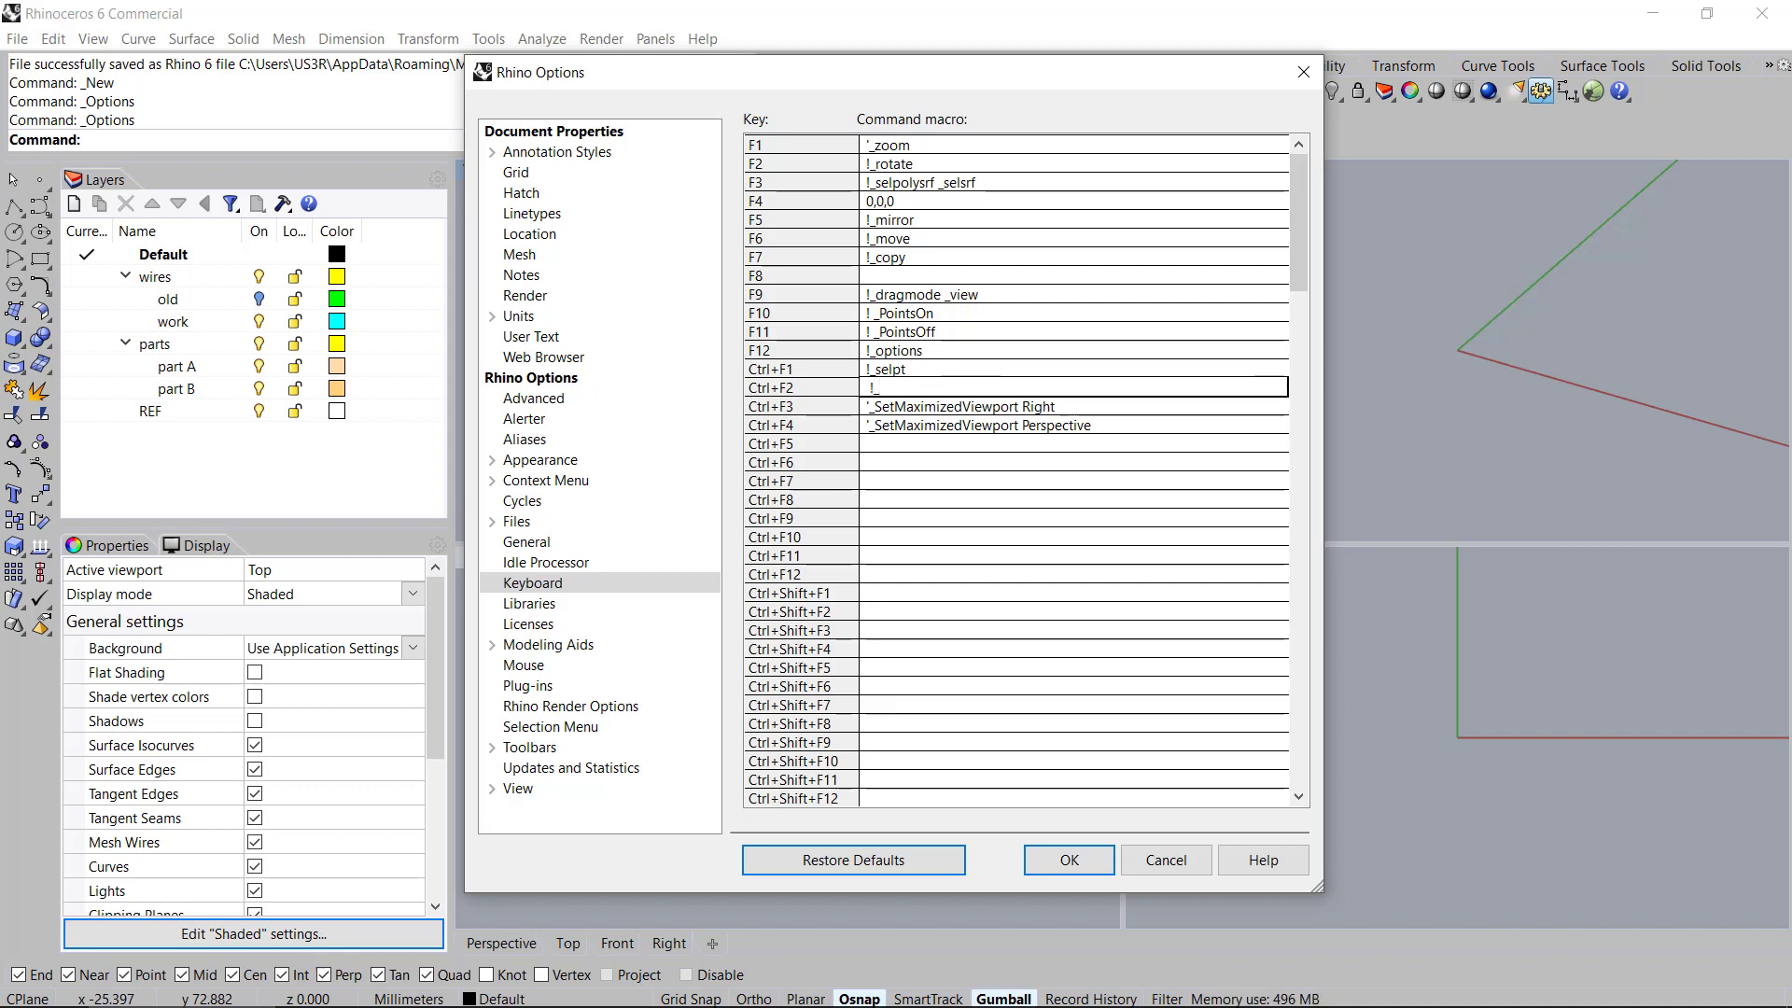
type("sel")
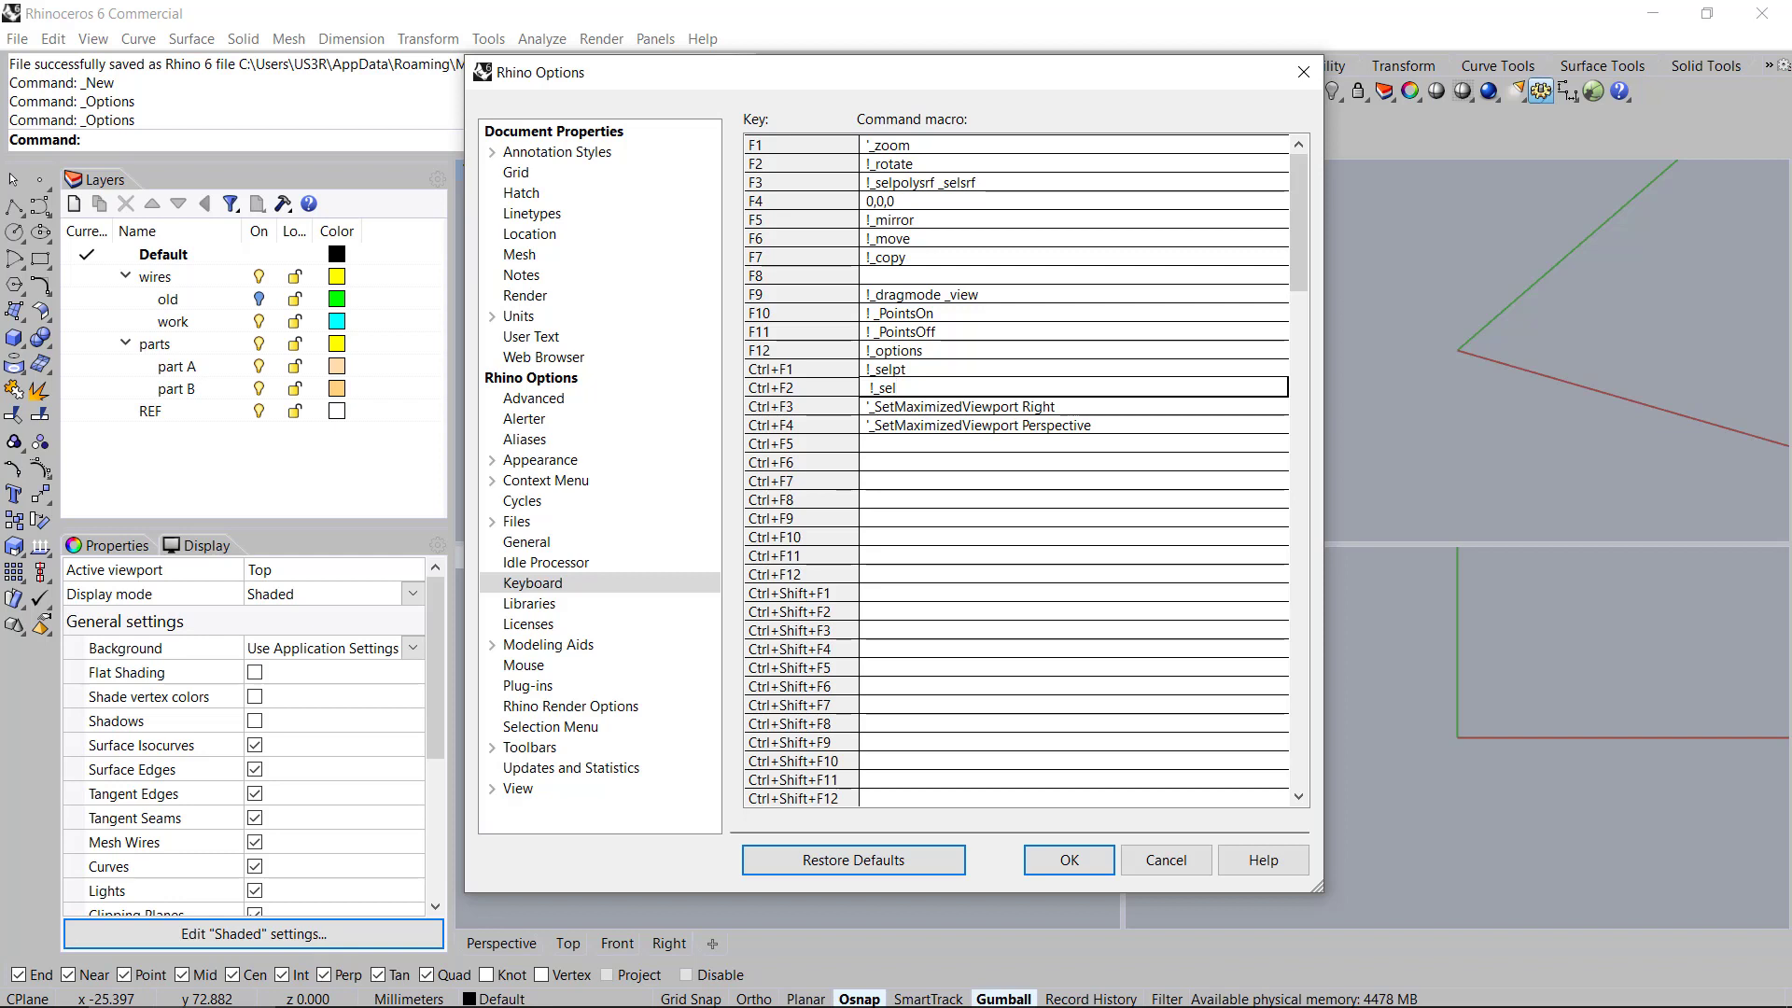
type("crv")
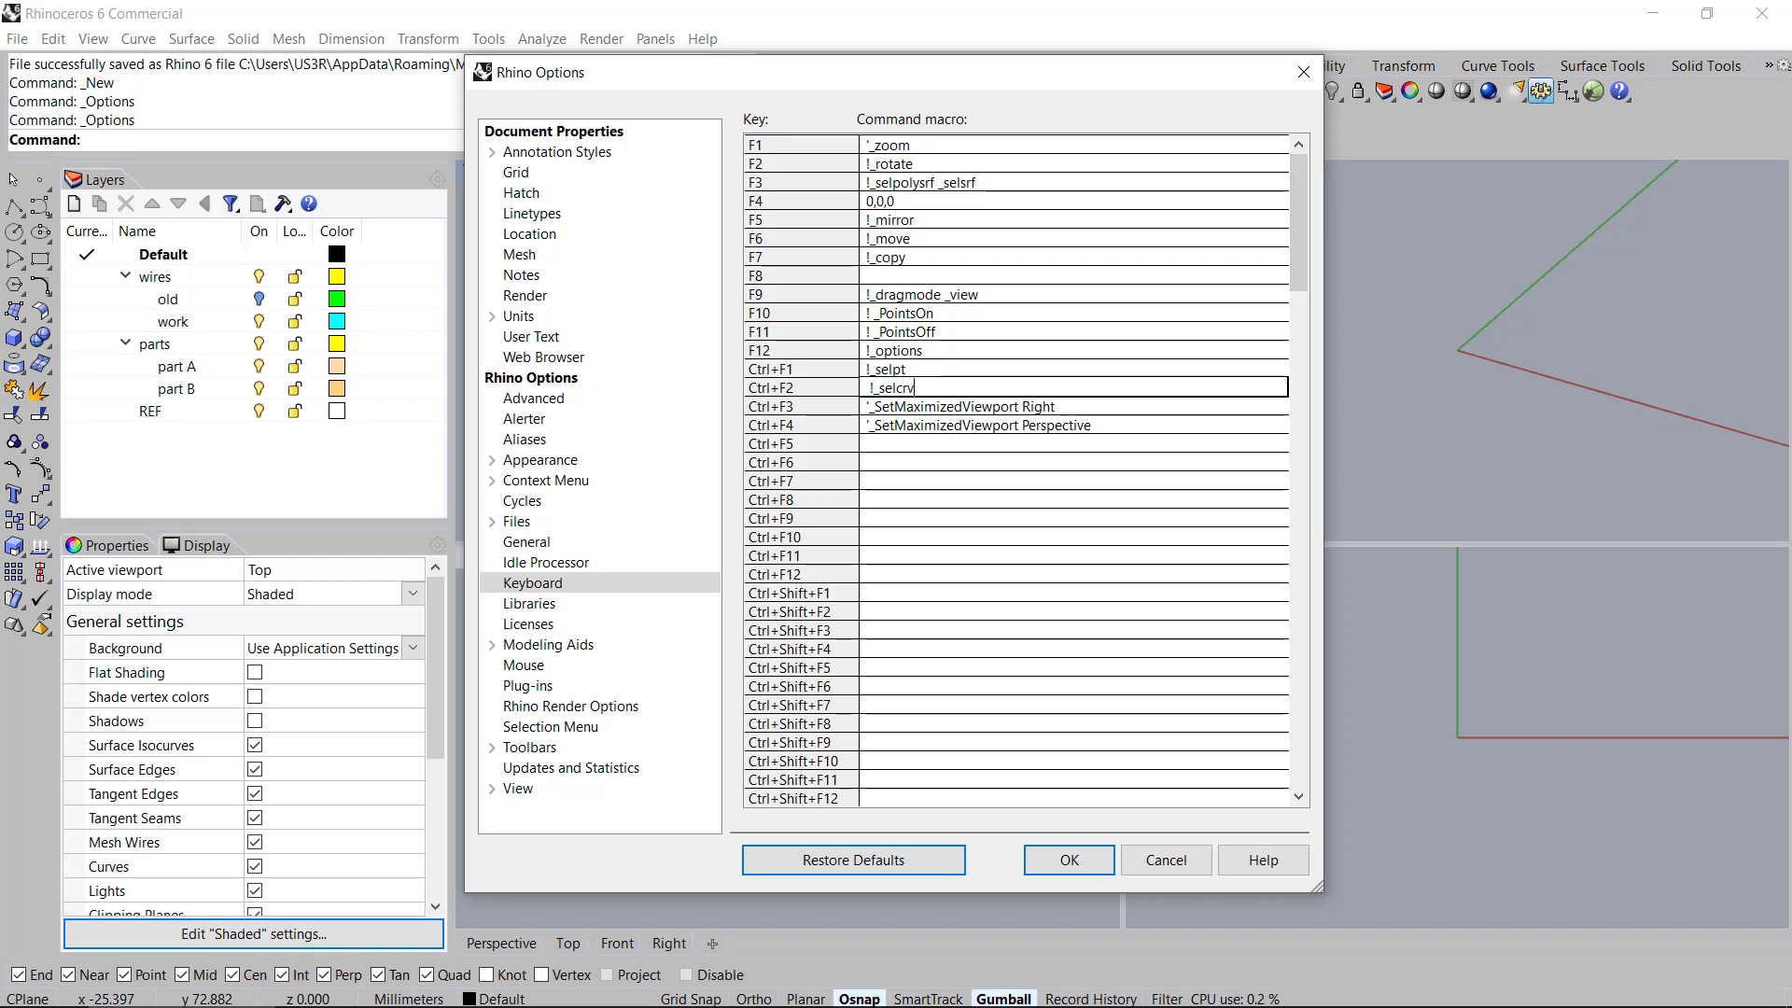
key("Down")
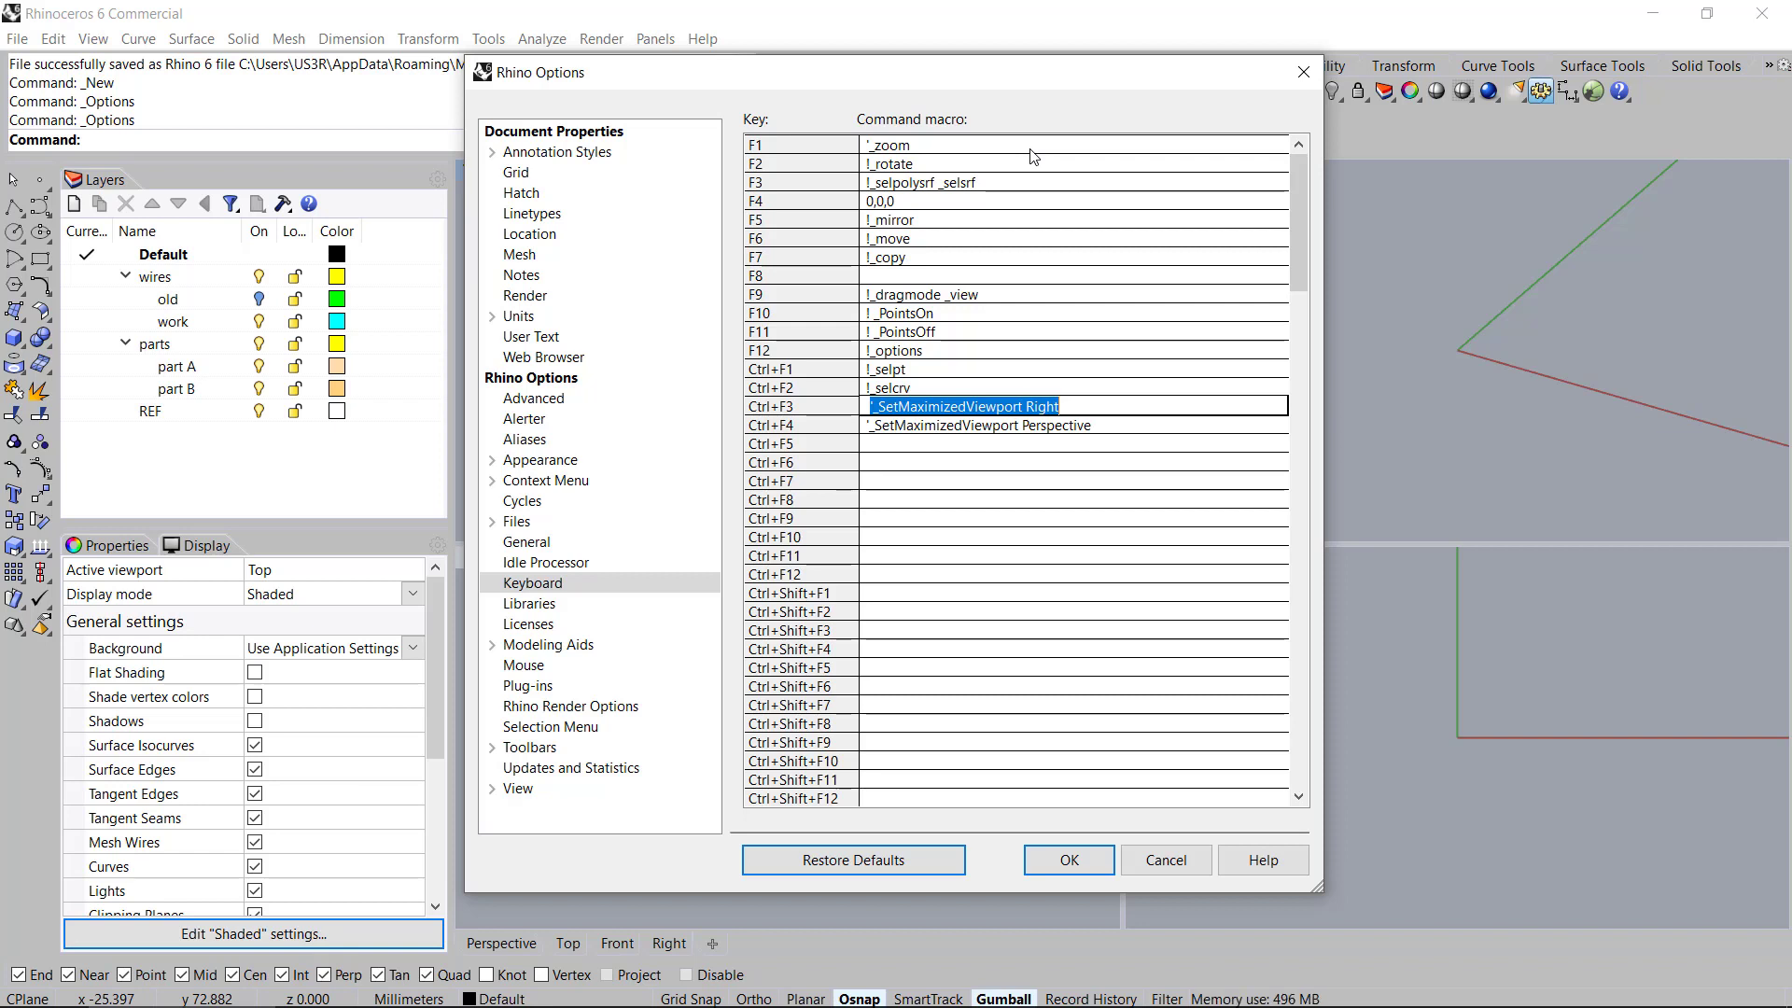
Assign the command macro !_screencapturetofile to the Ctrl+F3 shortcut
type("!_")
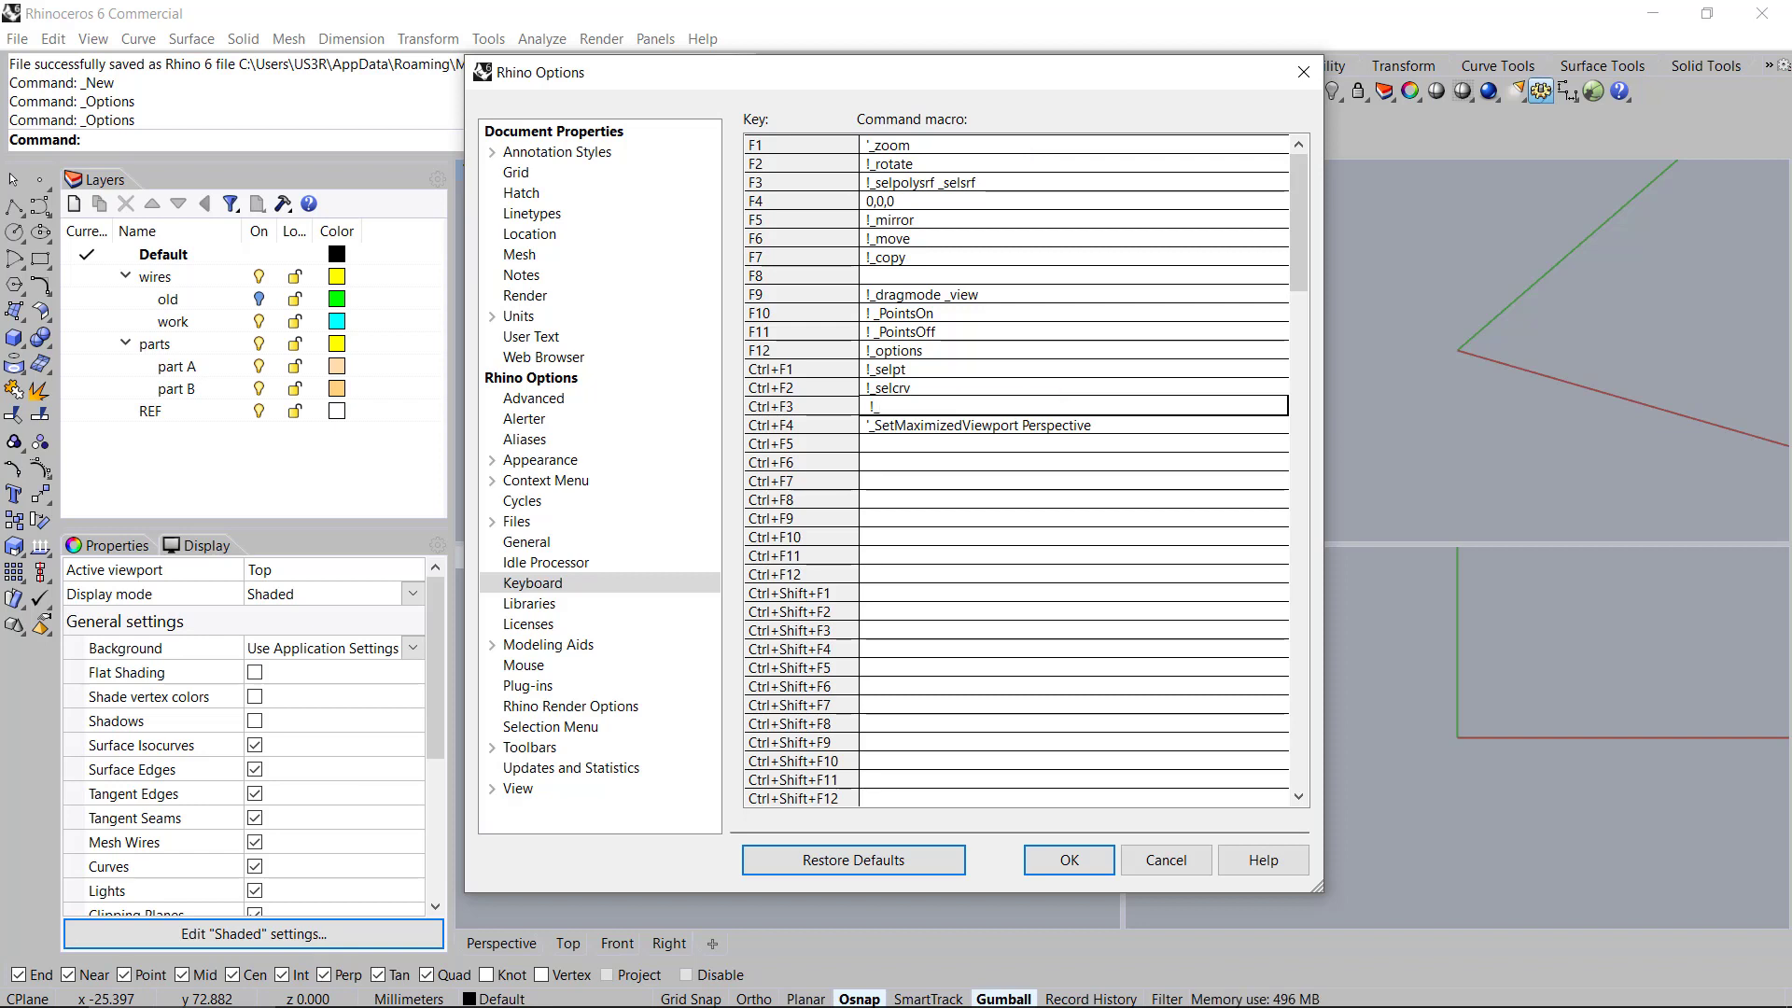
type("sc")
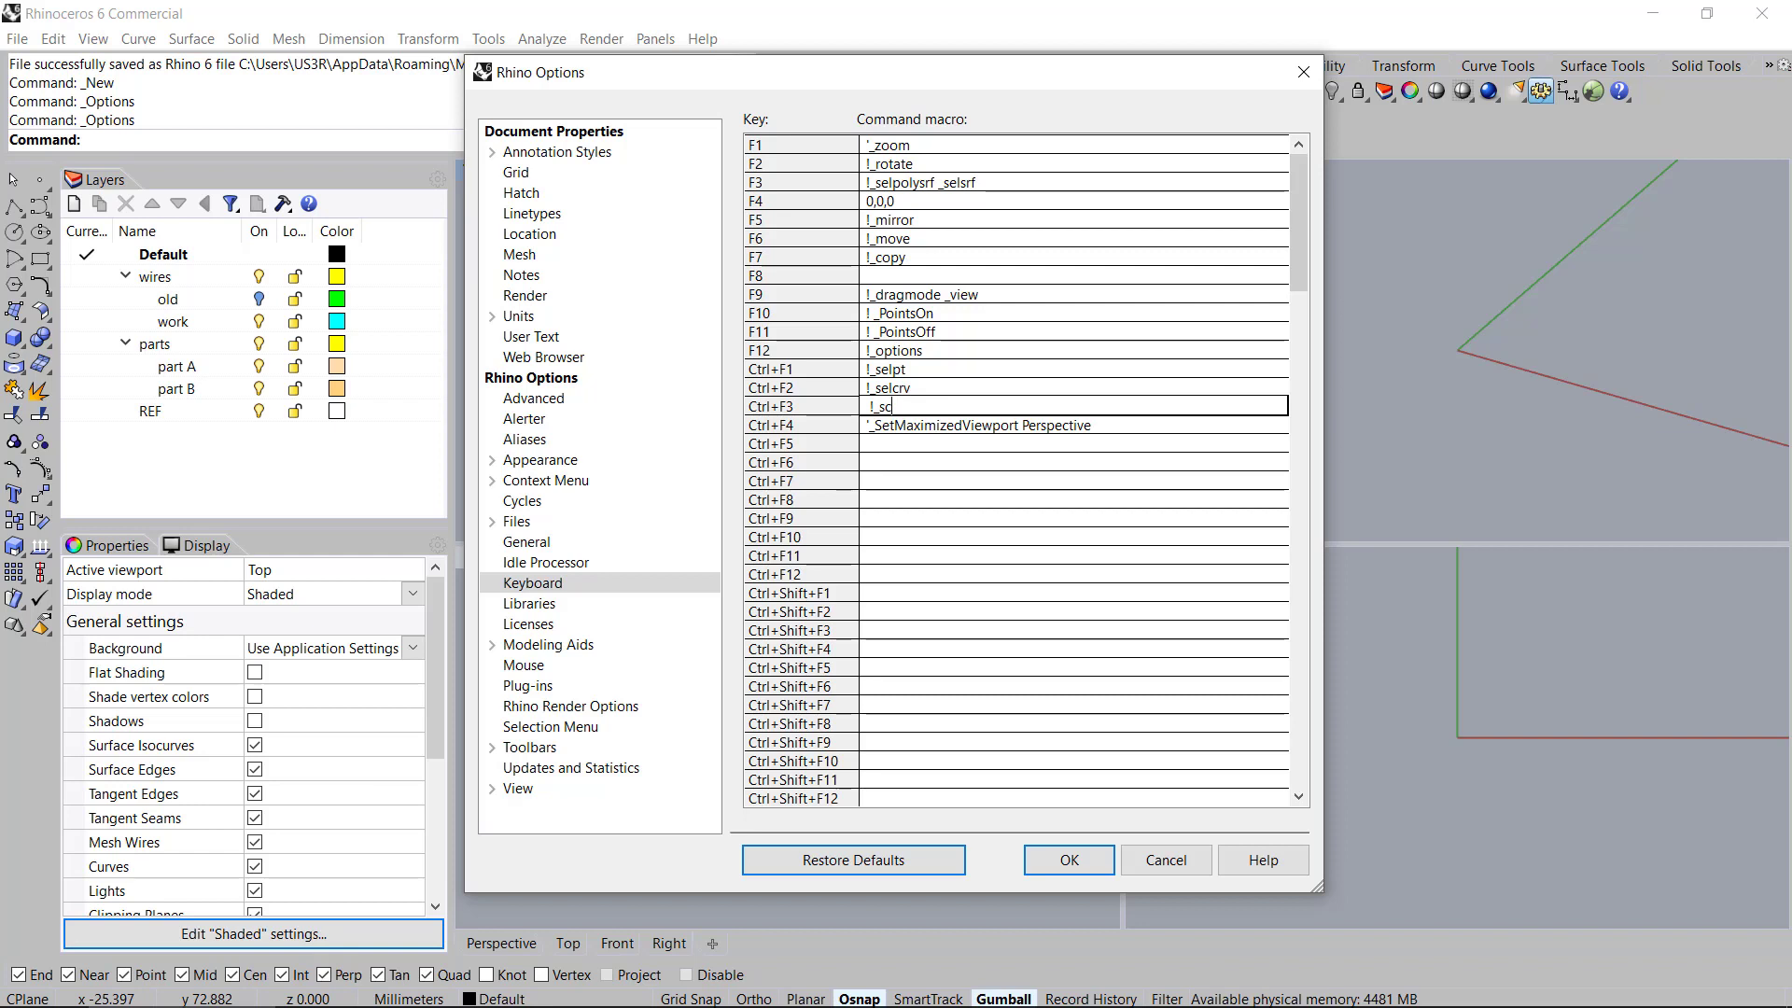
type("reenc")
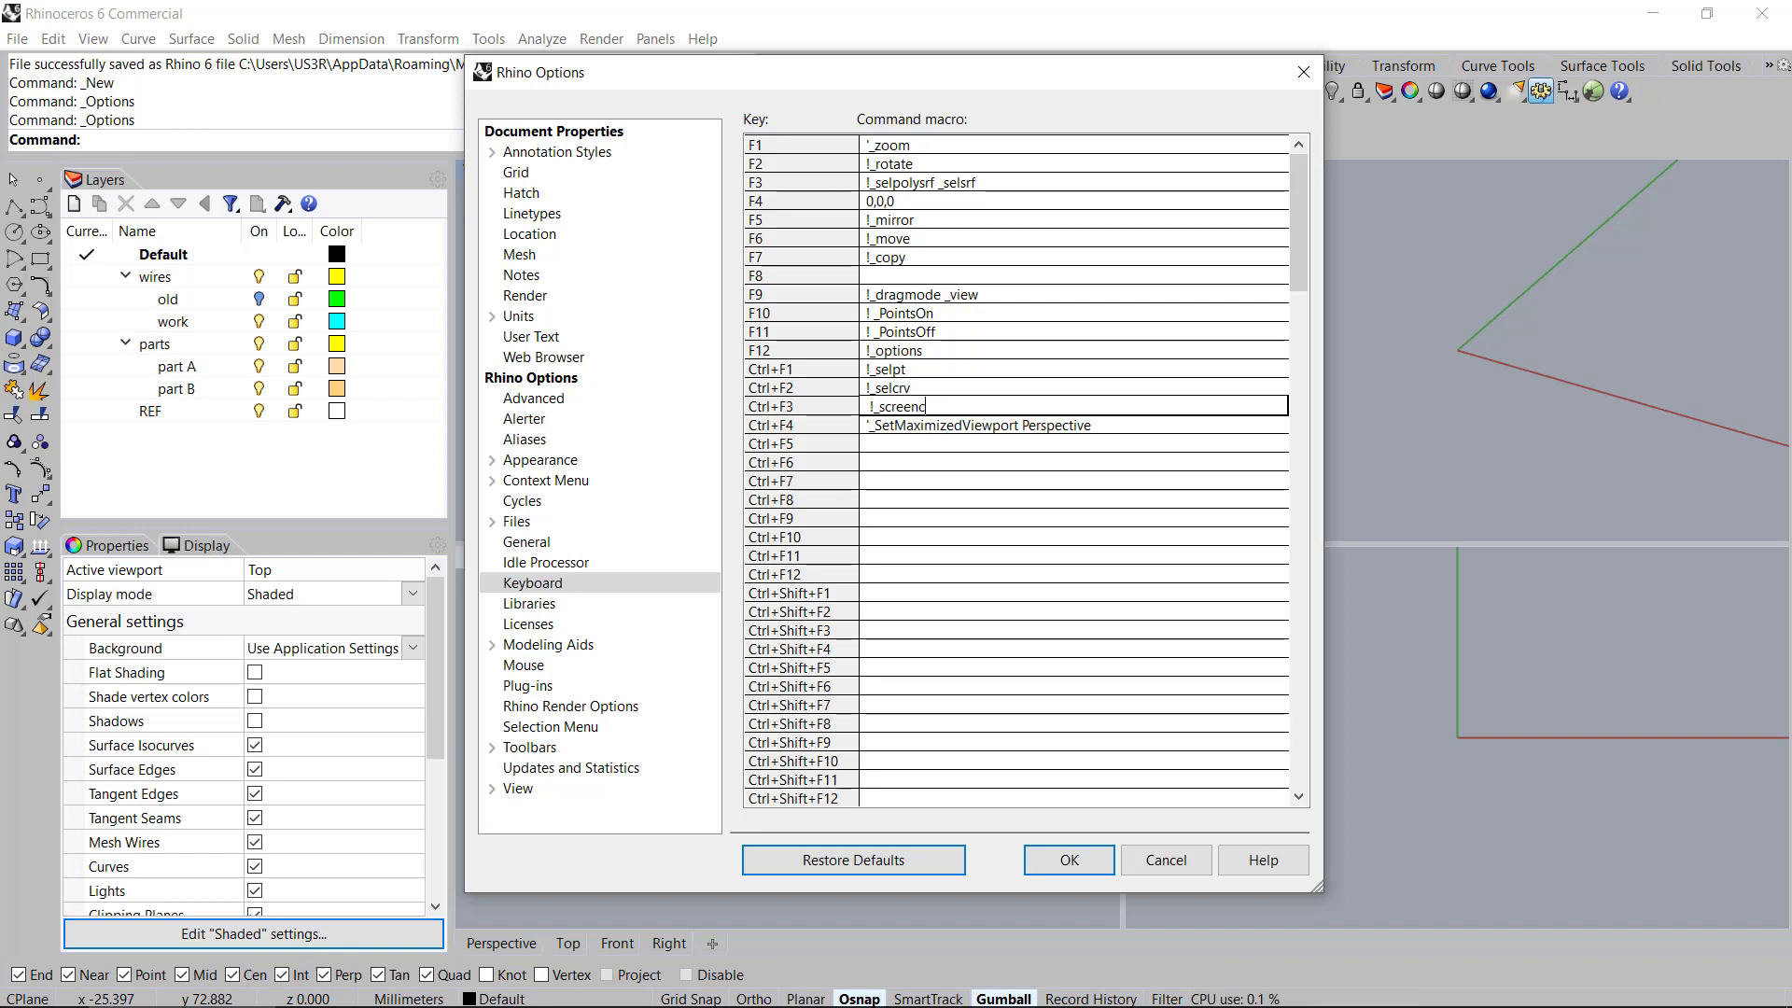
type("apturetofile")
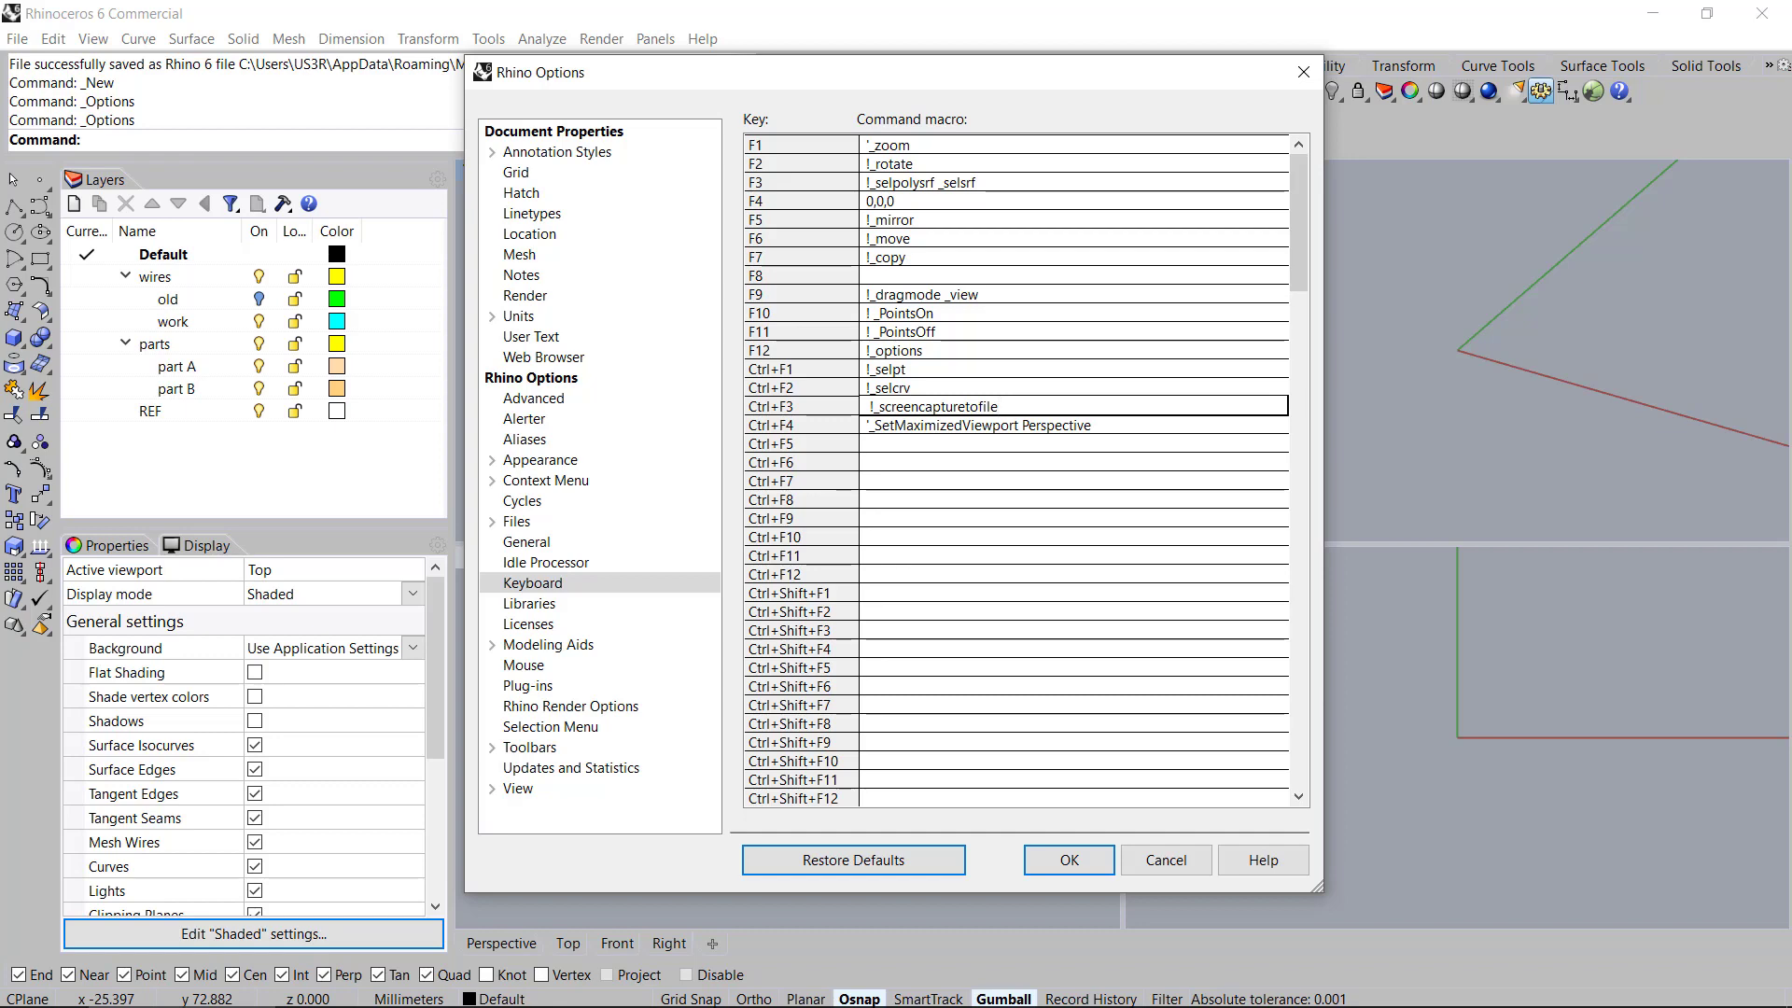
key("Down")
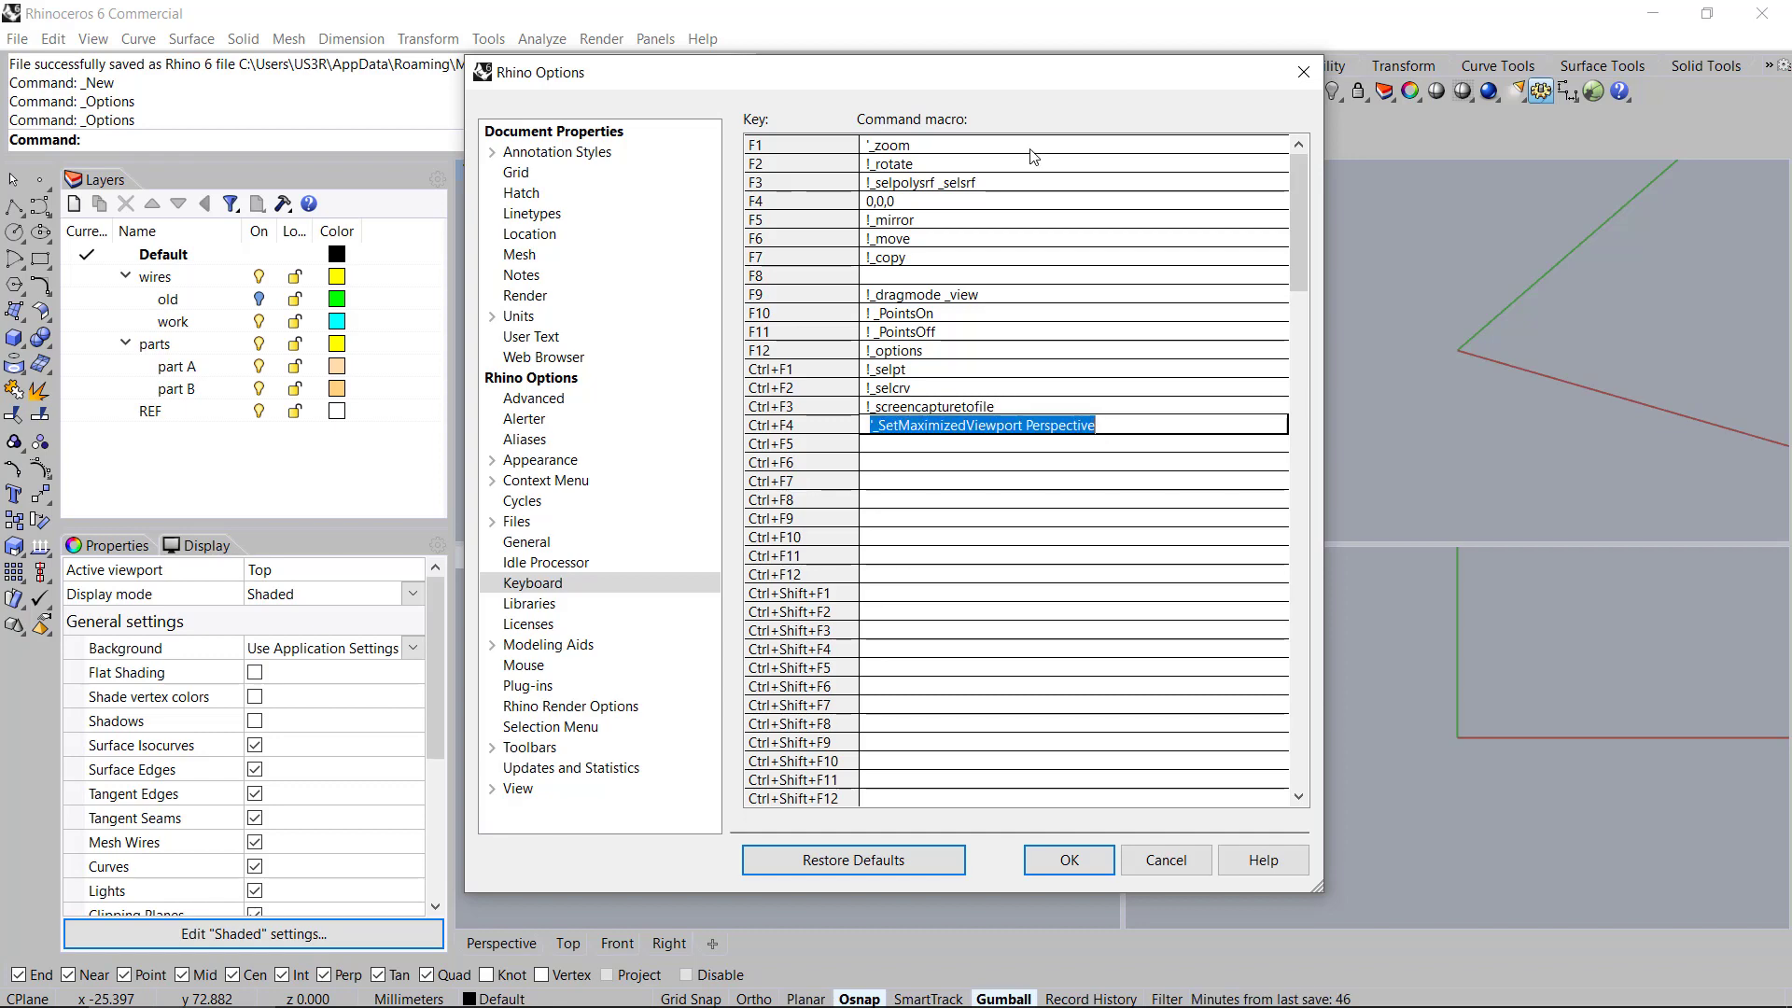
Keep the Ctrl+F4 macro, skip the remaining function-key combinations and Ctrl+A, and assign the command macro !_booleansplit to the Ctrl+B shortcut
key("Return")
key("Down")
key("Down")
key("Down")
key("Down")
key("Down")
key("Down")
key("Down")
key("Down")
key("Down")
key("Down")
key("Down")
key("Down")
key("Down")
key("Down")
key("Down")
key("Down")
key("Down")
key("Down")
key("Down")
key("Down")
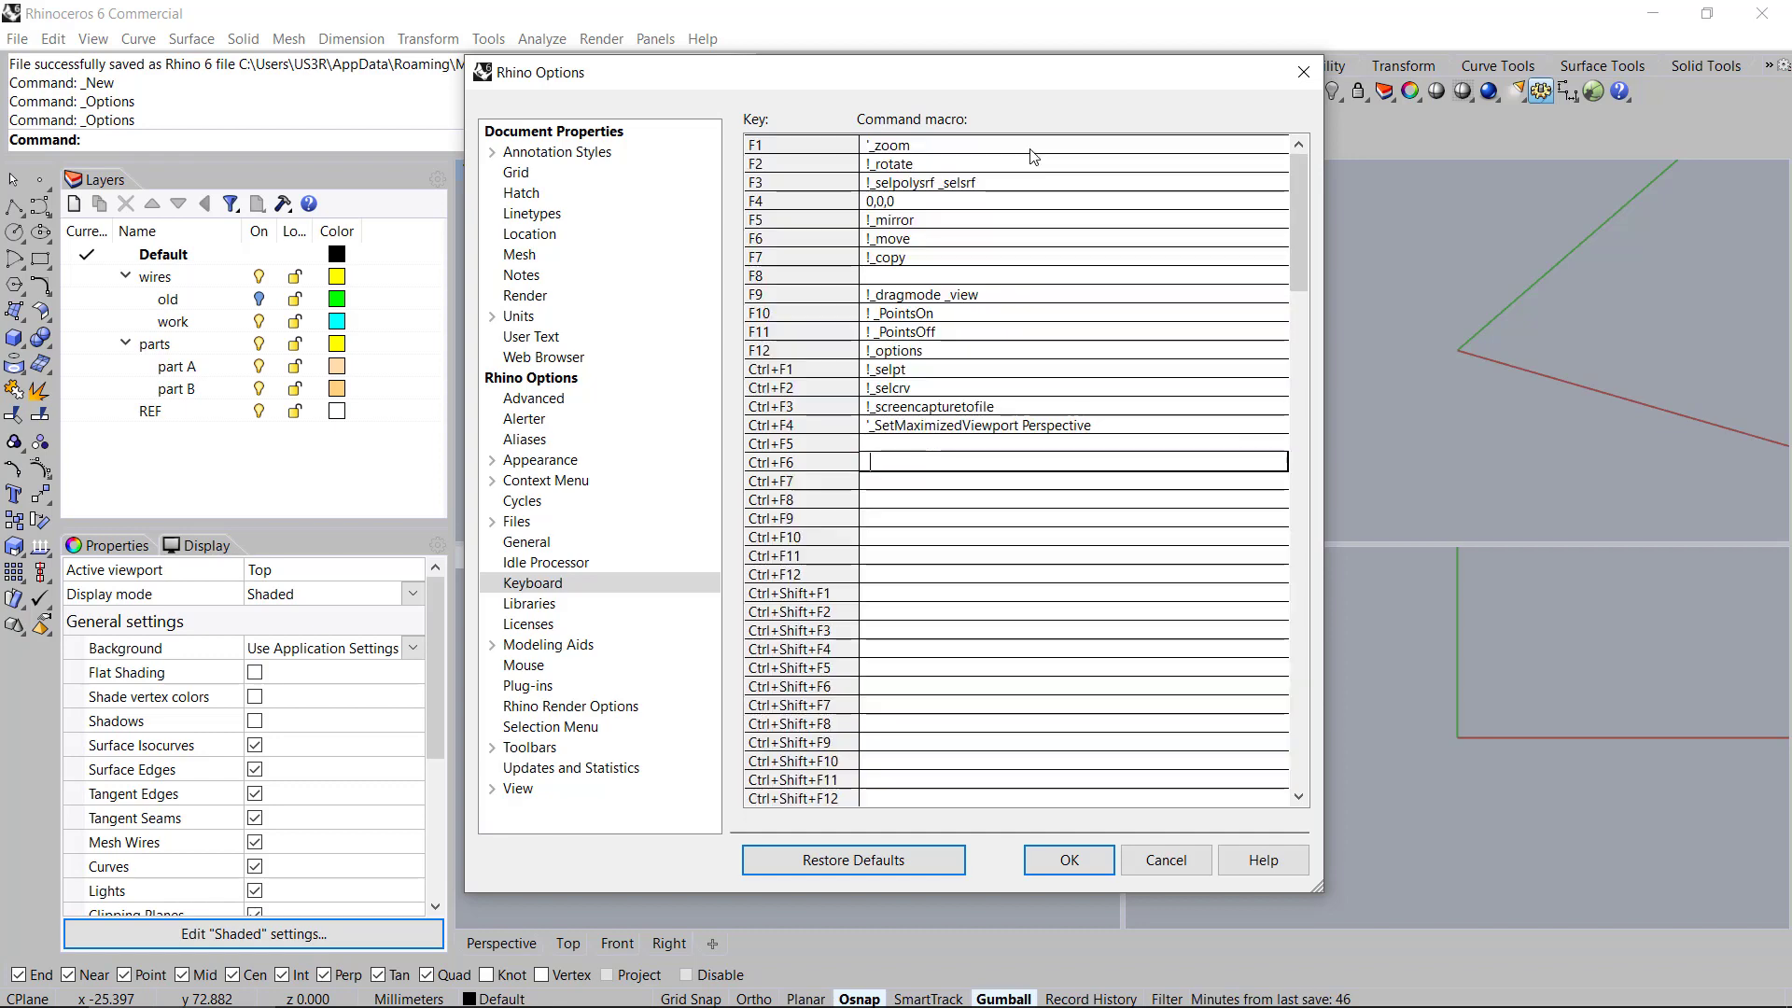
key("Down")
key("Down")
key("Down")
key("Down")
key("Down")
key("Down")
key("Down")
key("Down")
key("Down")
key("Down")
key("Down")
key("Down")
key("Down")
key("Down")
key("Down")
key("Down")
key("Down")
key("Down")
key("Down")
key("Down")
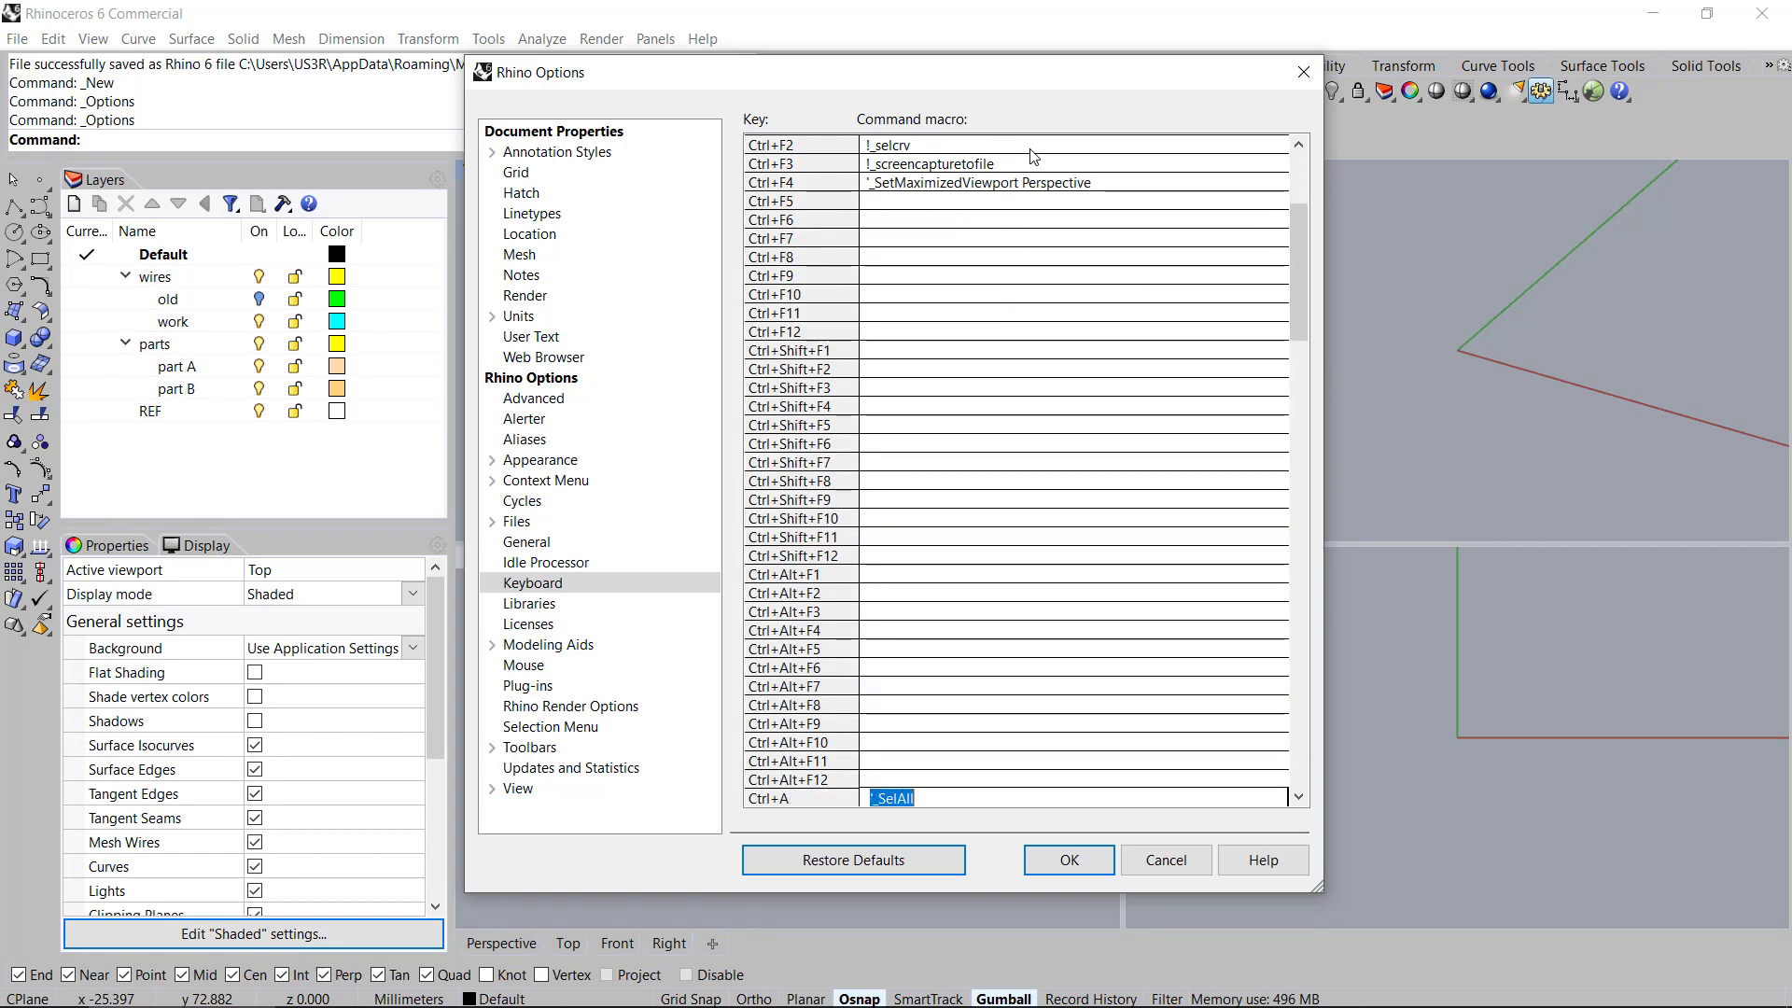
key("Up")
key("Up")
key("Up")
key("Up")
key("Up")
key("Up")
key("Up")
key("Up")
key("Up")
key("Up")
key("Up")
key("Up")
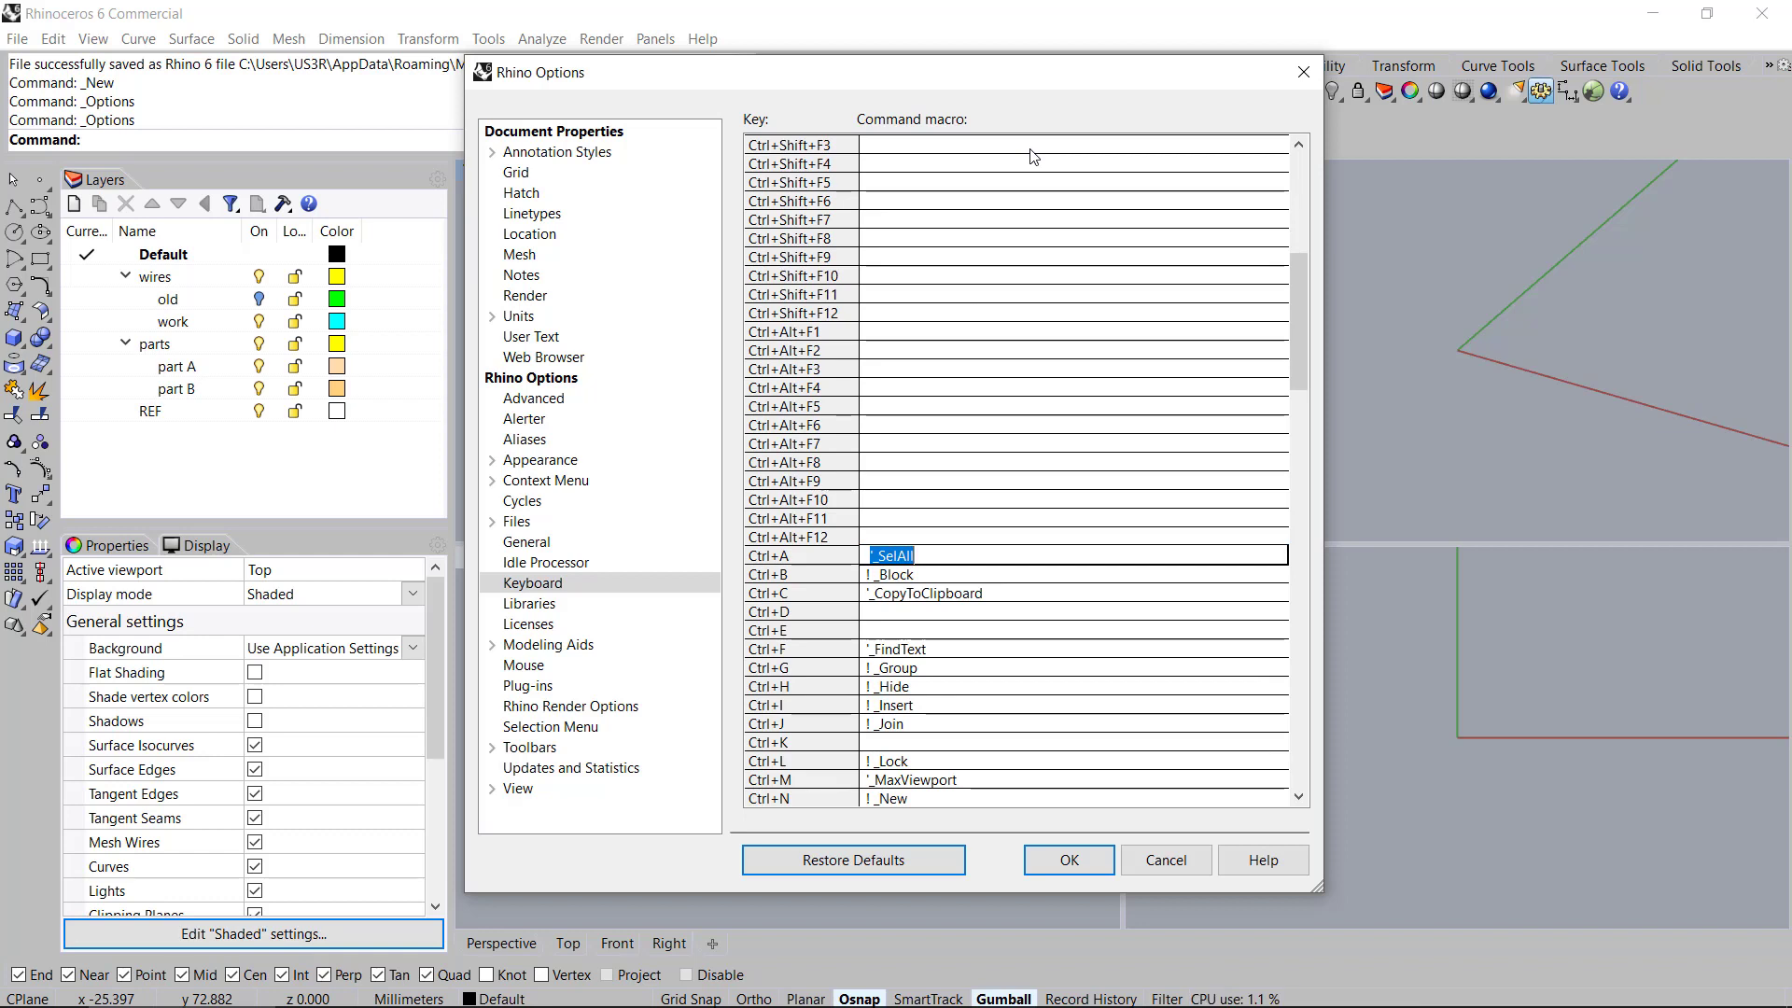
key("Down")
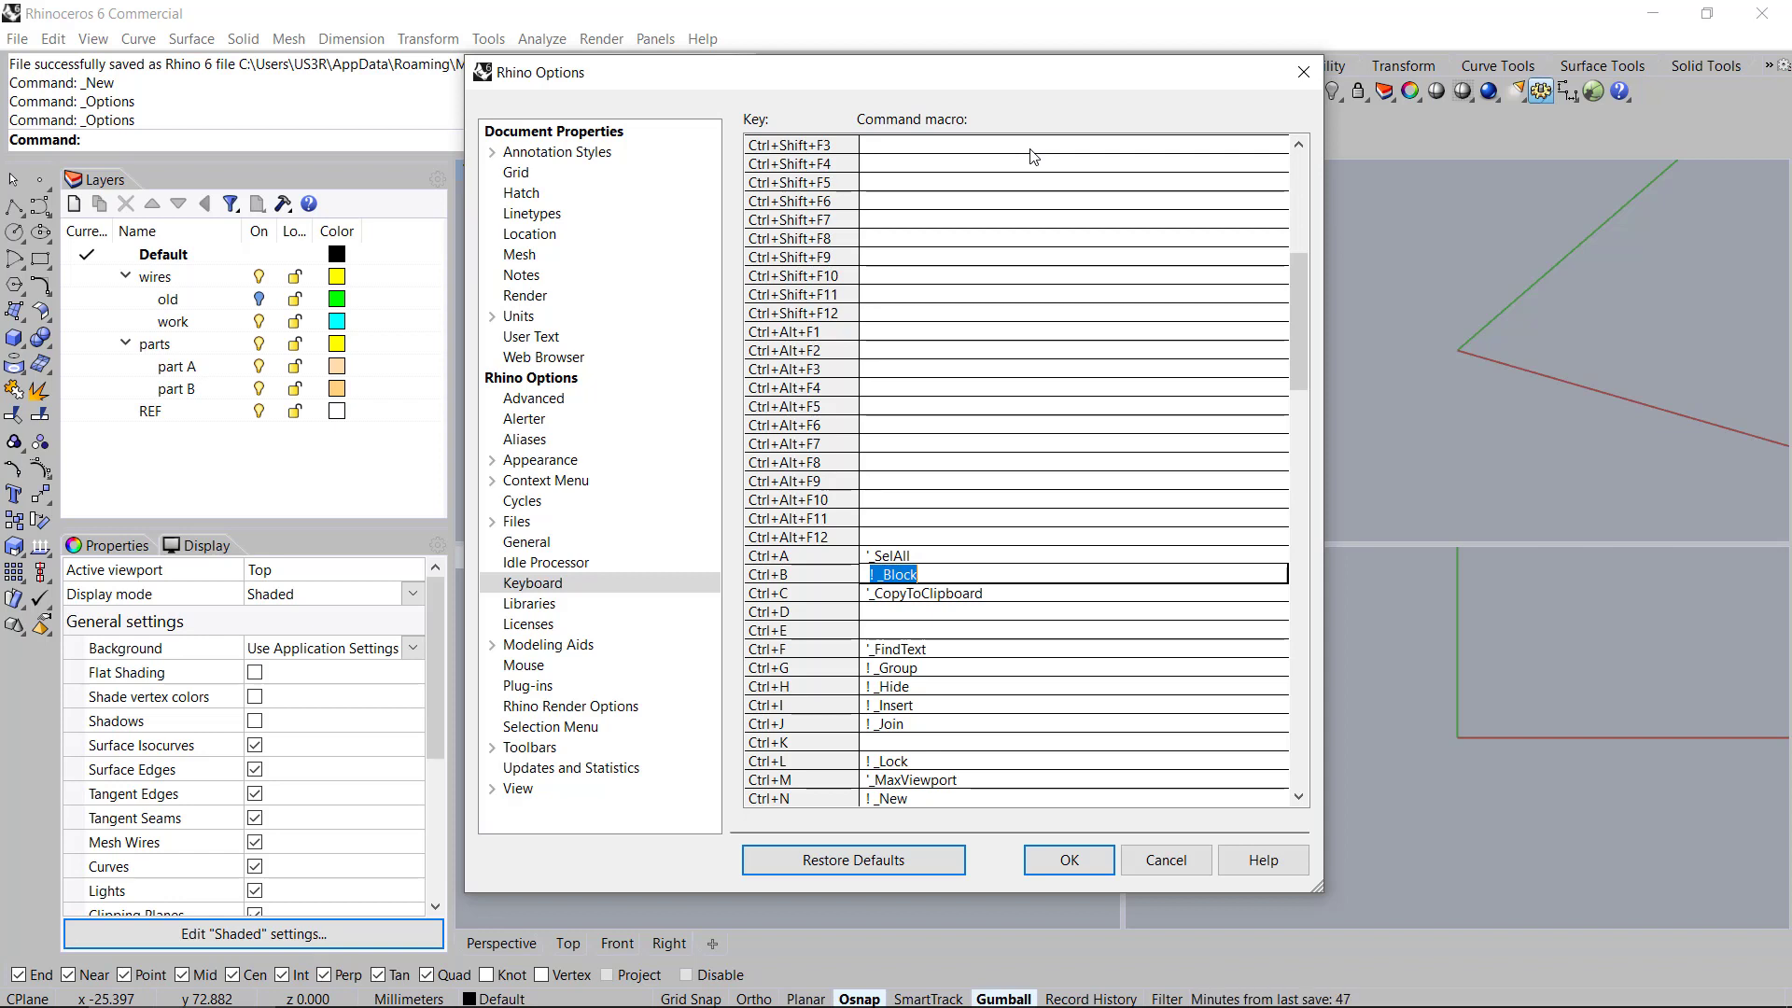
type("!_booleanspl")
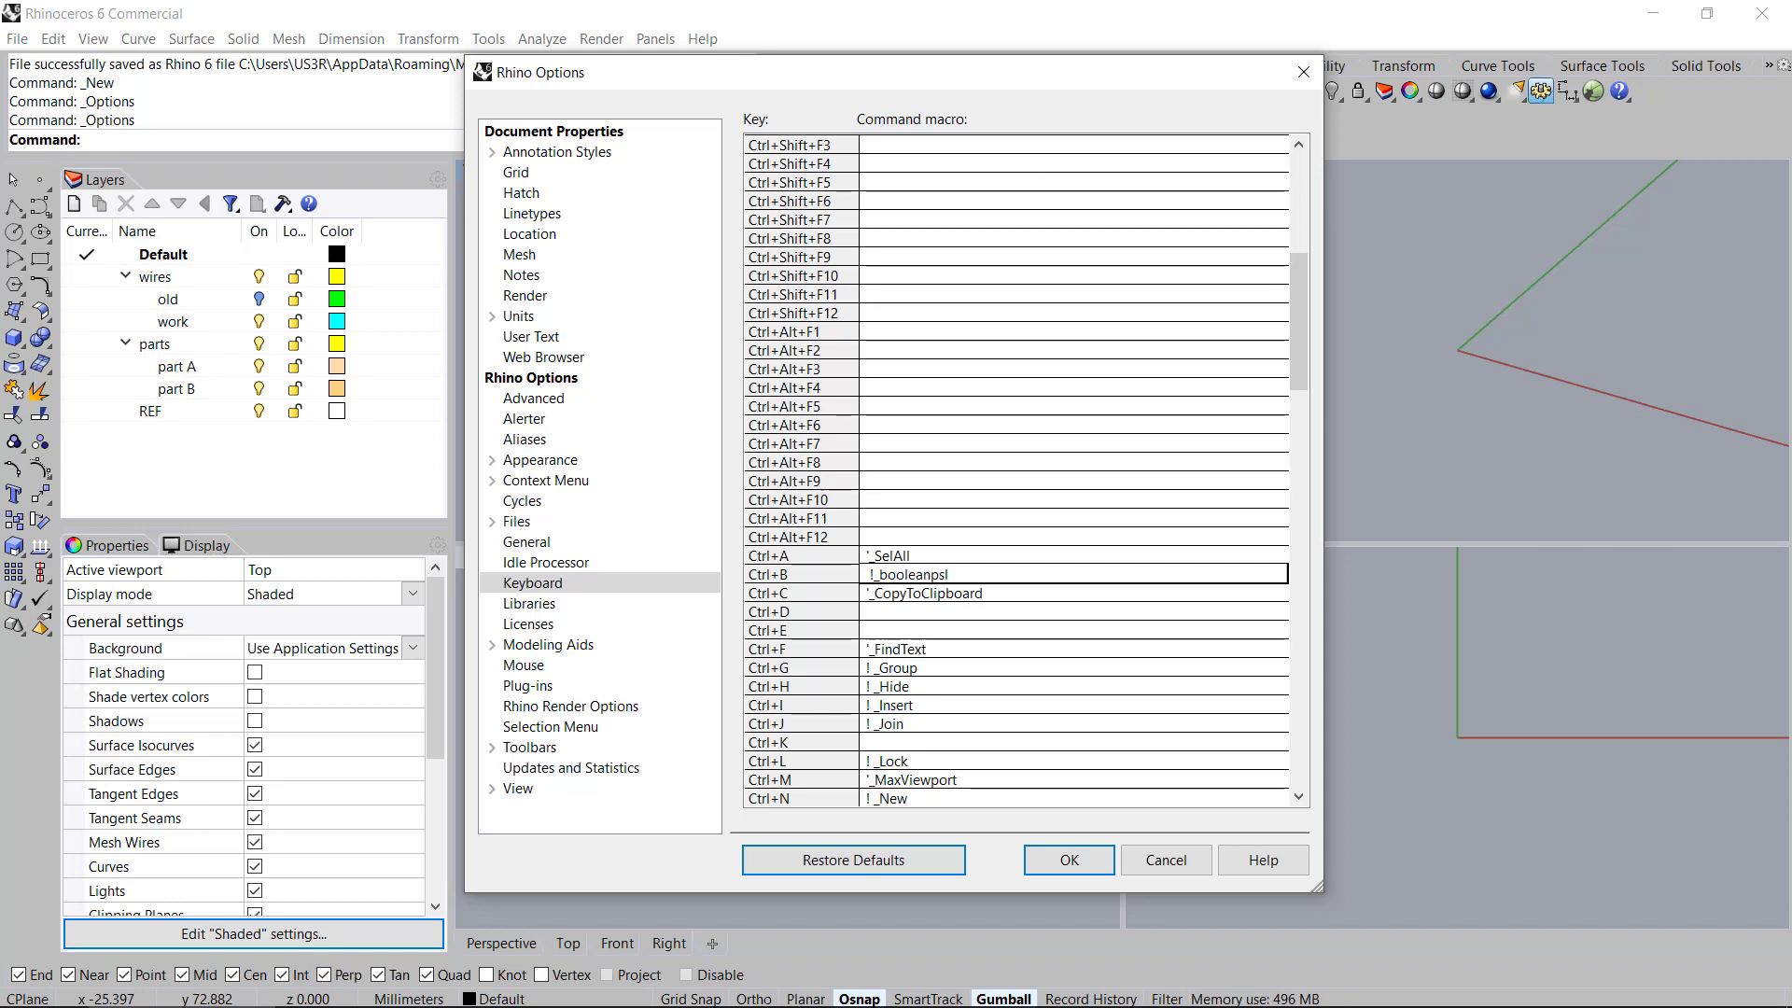
key("BackSpace")
key("BackSpace")
key("BackSpace")
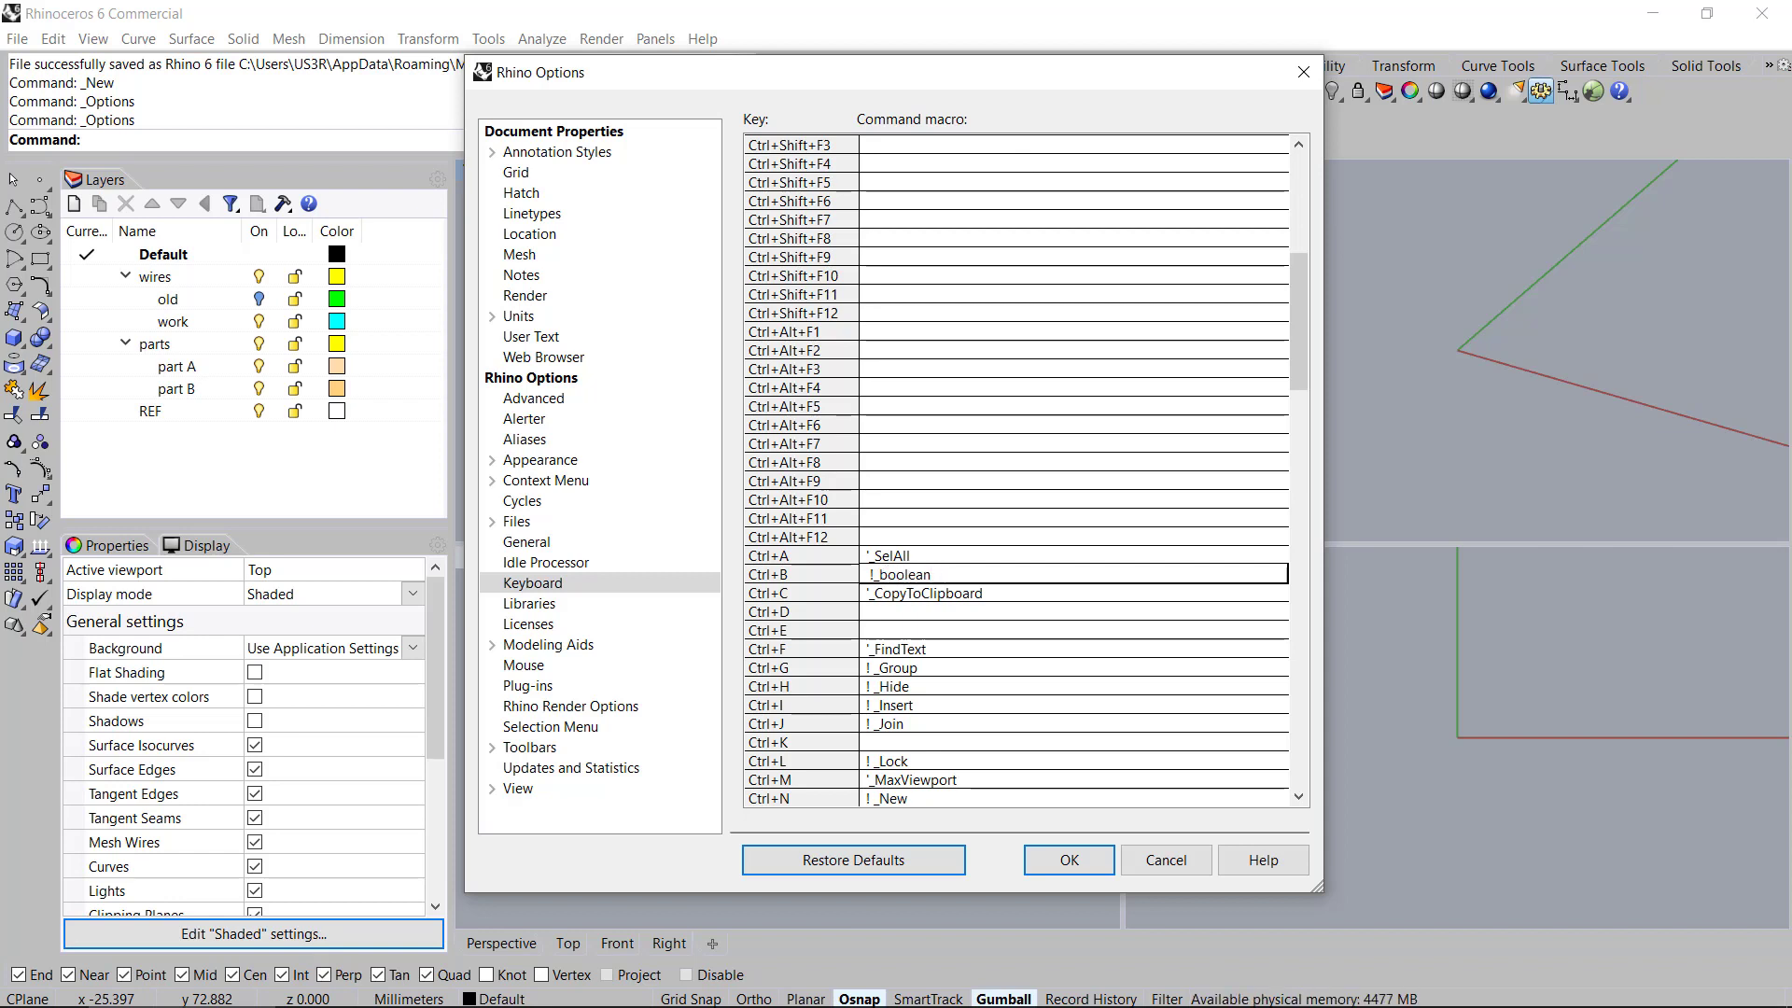
type("split")
key("Return")
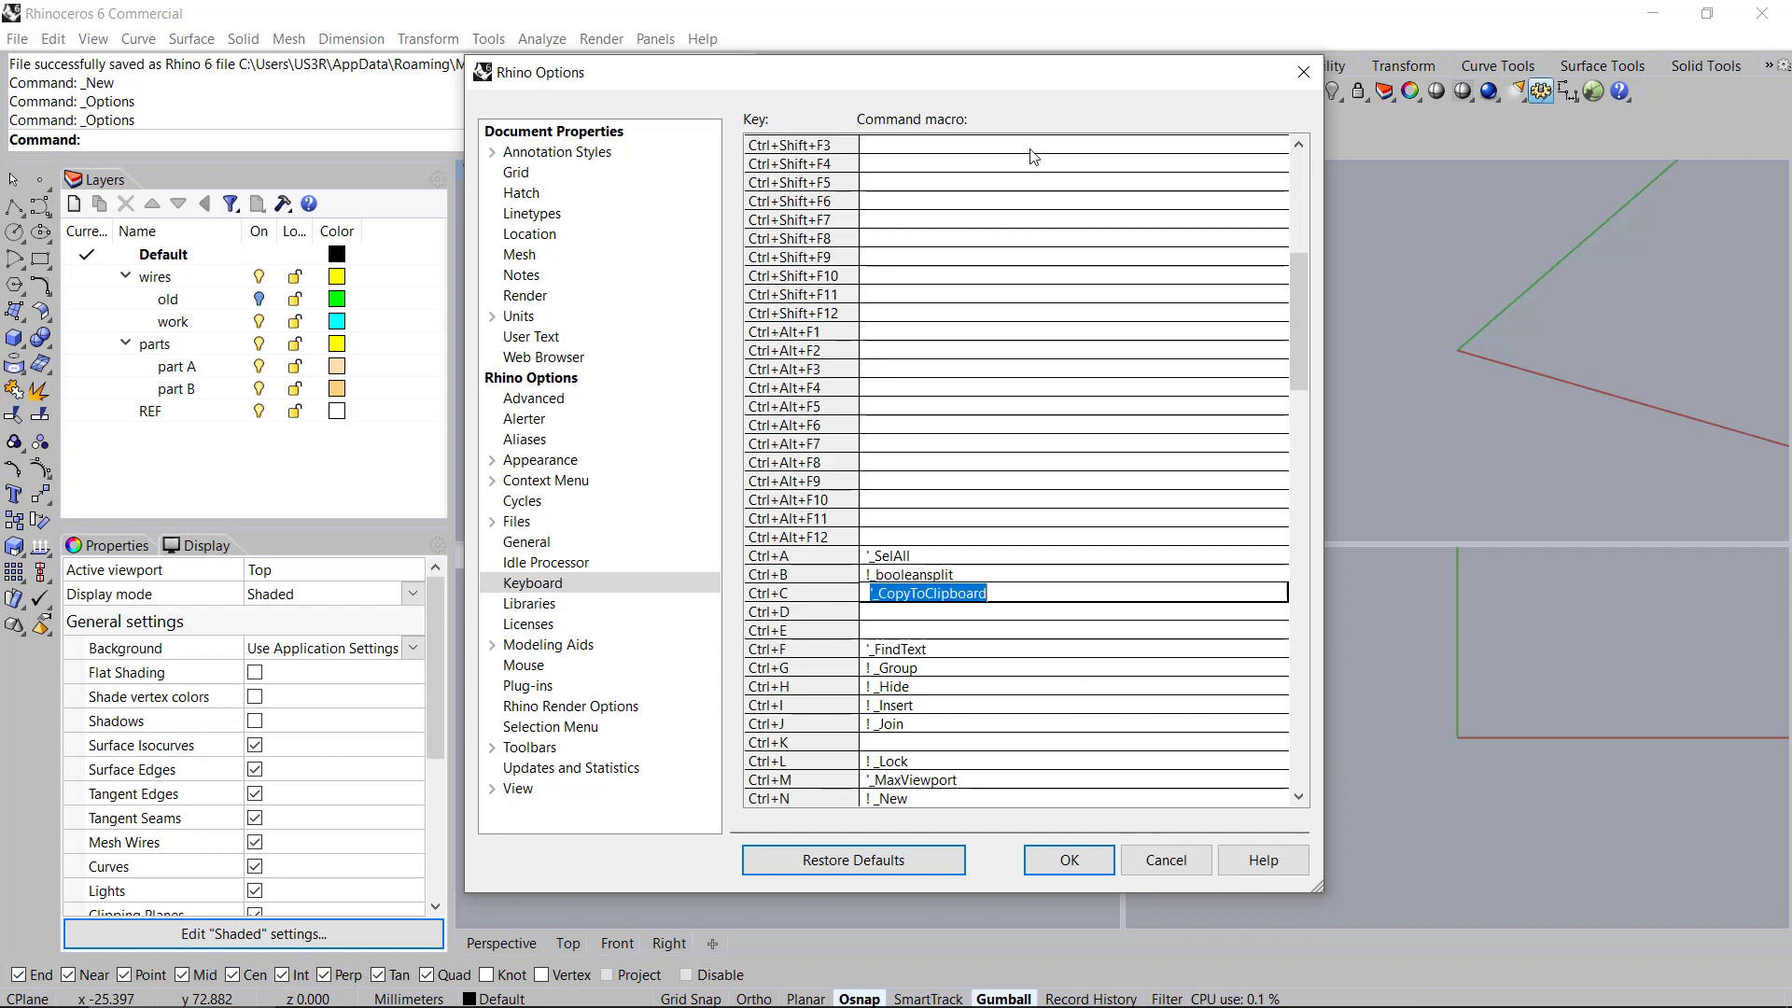
Assign the command macro !_cap to the Ctrl+C shortcut in place of the clipboard copy command
type("! _")
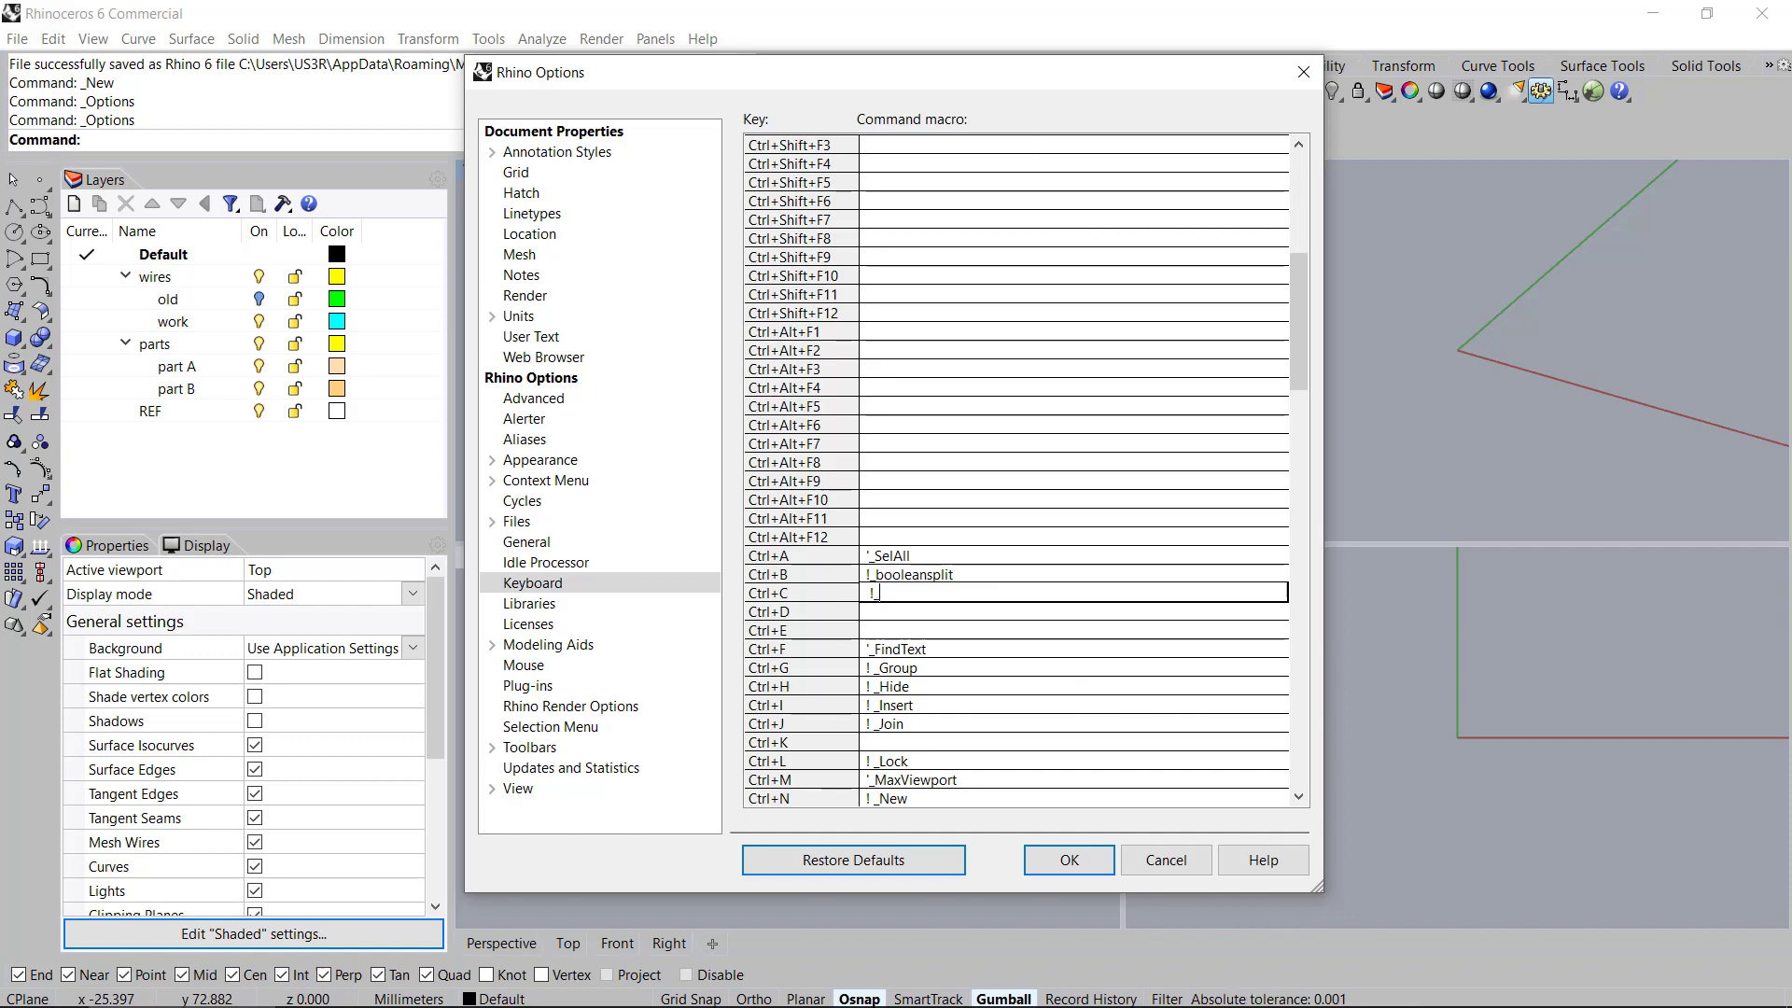
type("cap")
key("Return")
Assign the command macro !_booleandifference to the Ctrl+D shortcut and accept the options
type("!")
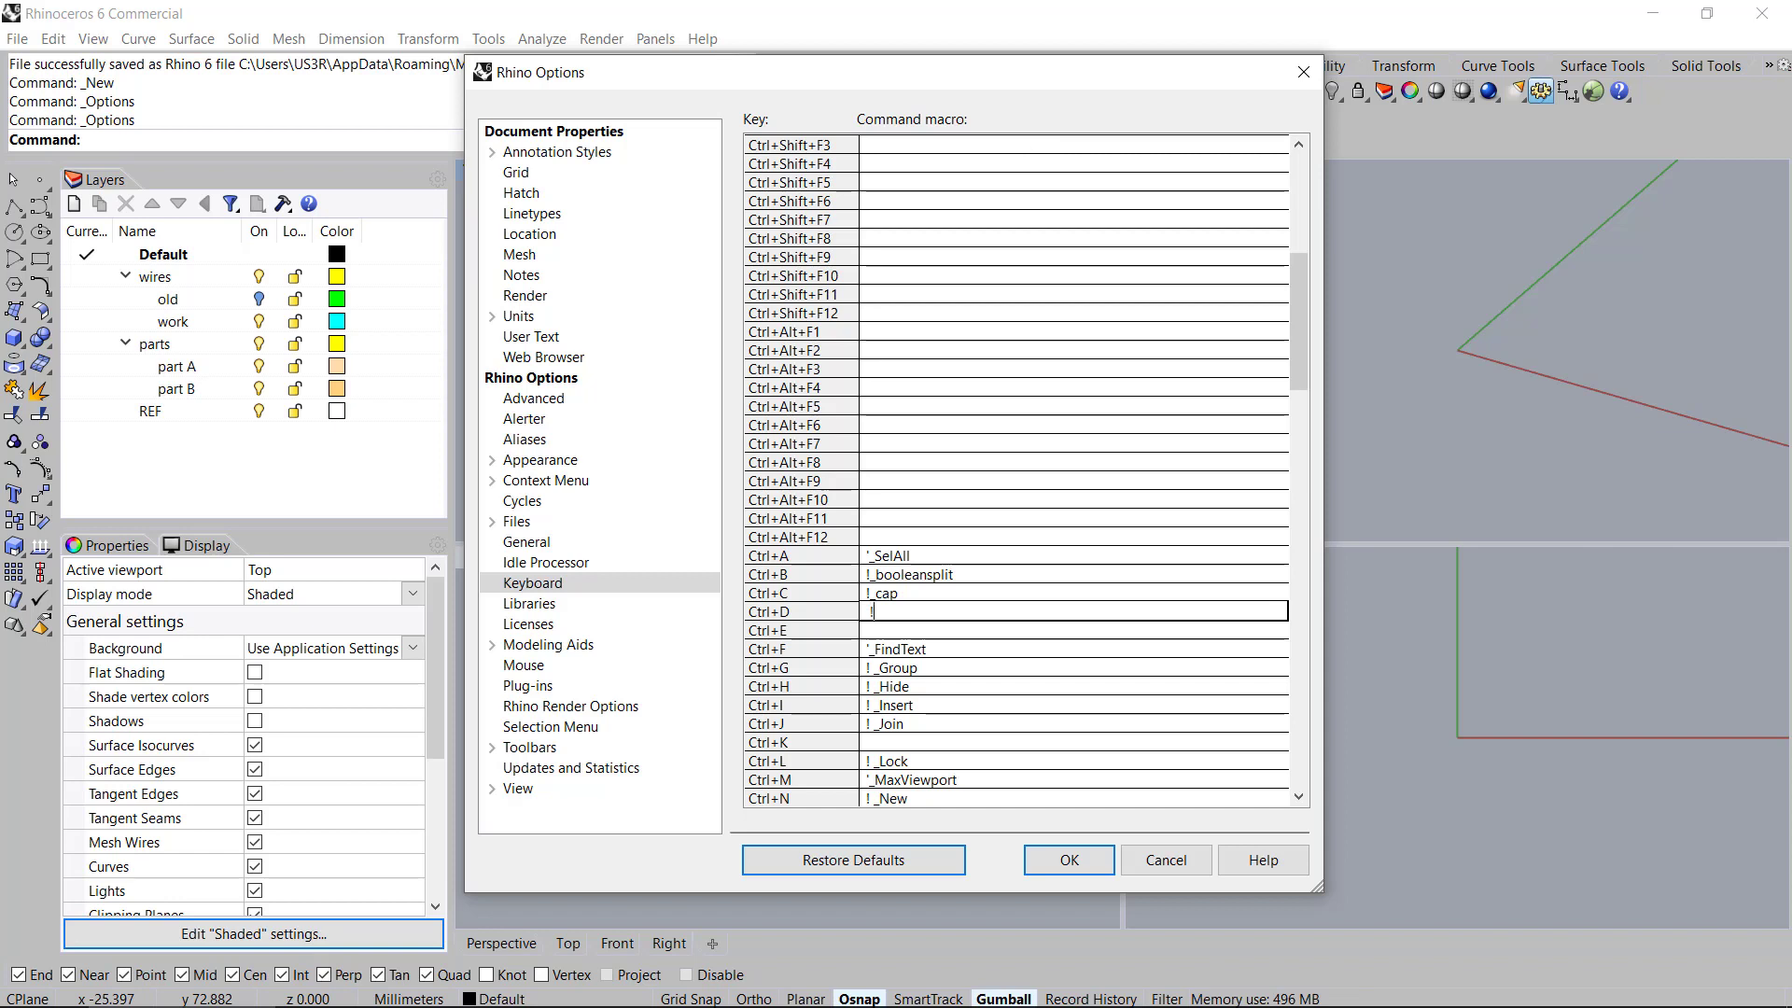
type("_booleandiffernce")
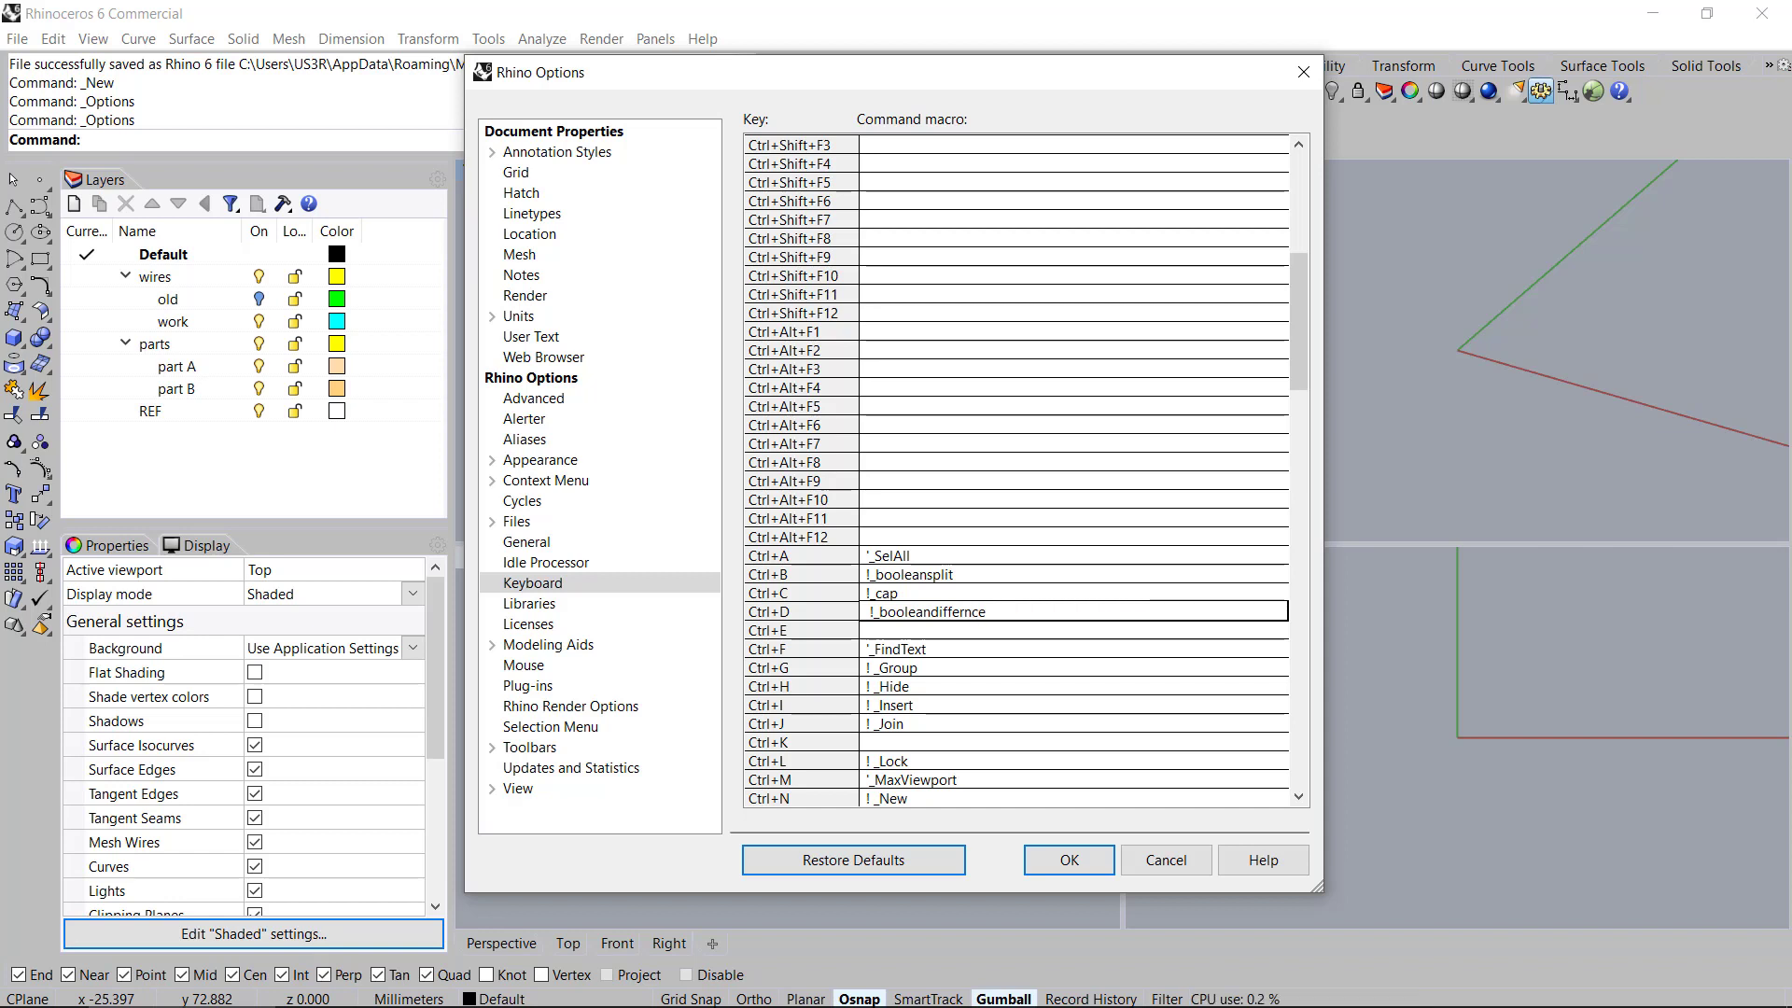
key("BackSpace")
key("BackSpace")
key("BackSpace")
type("ence")
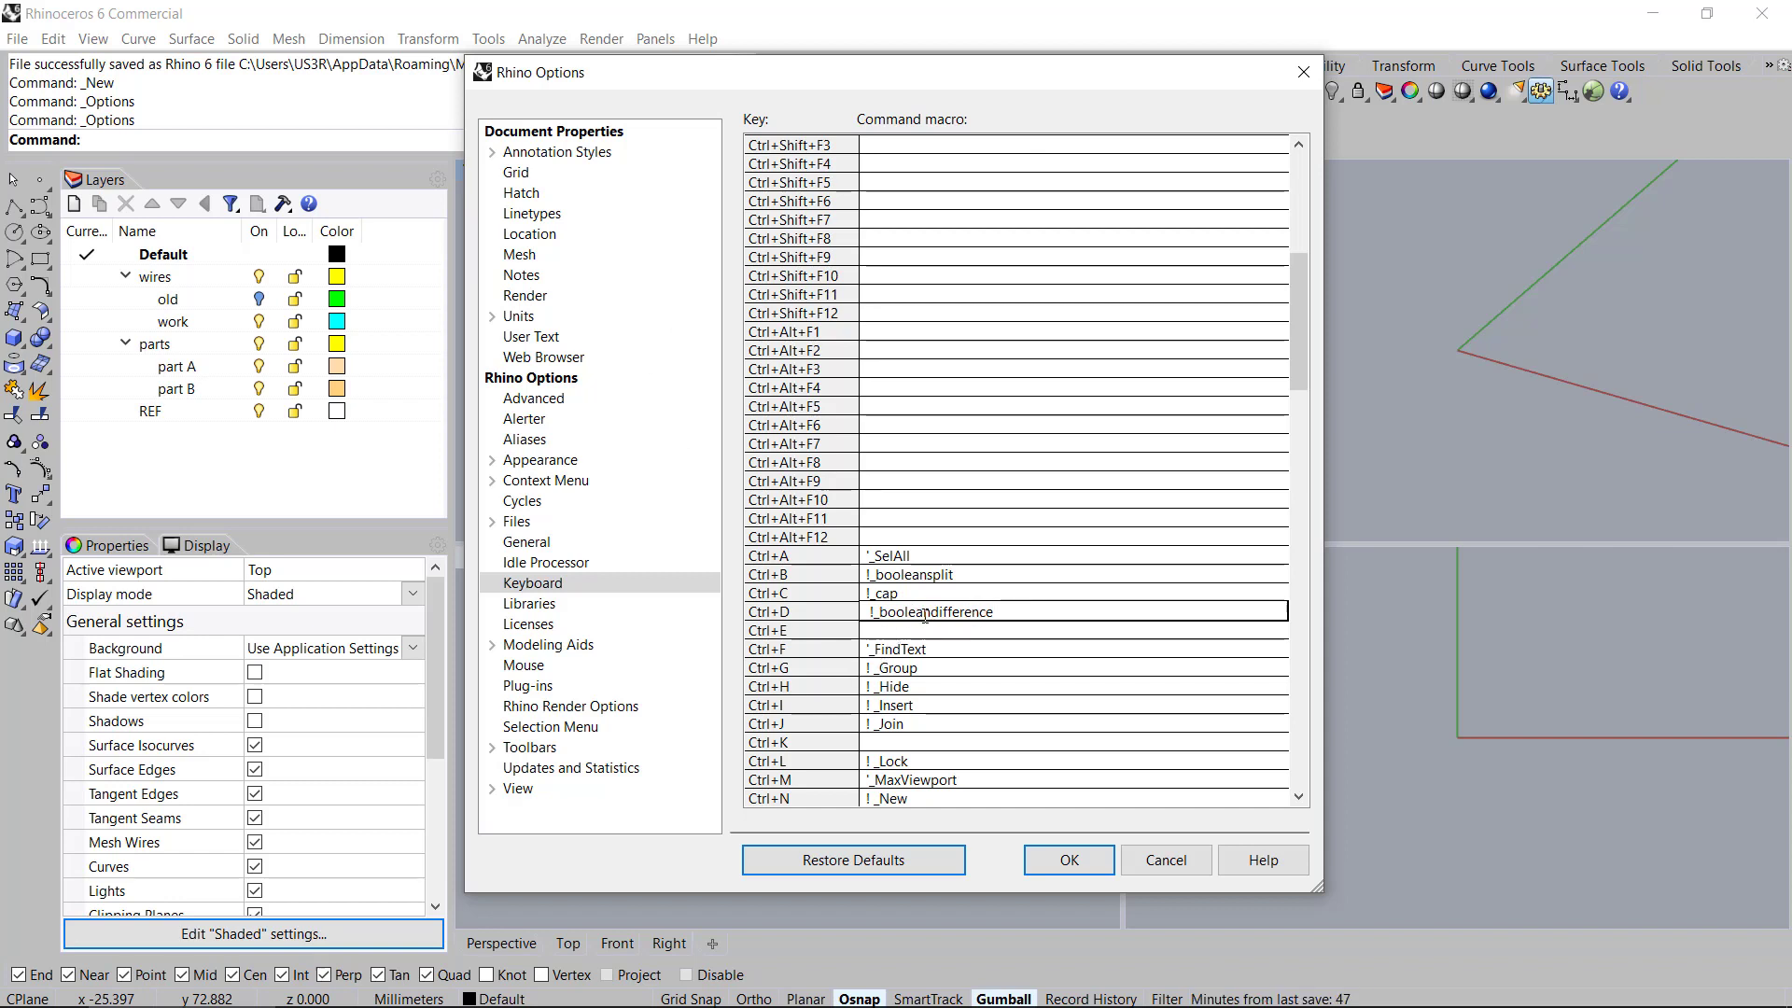
left_click(1068, 859)
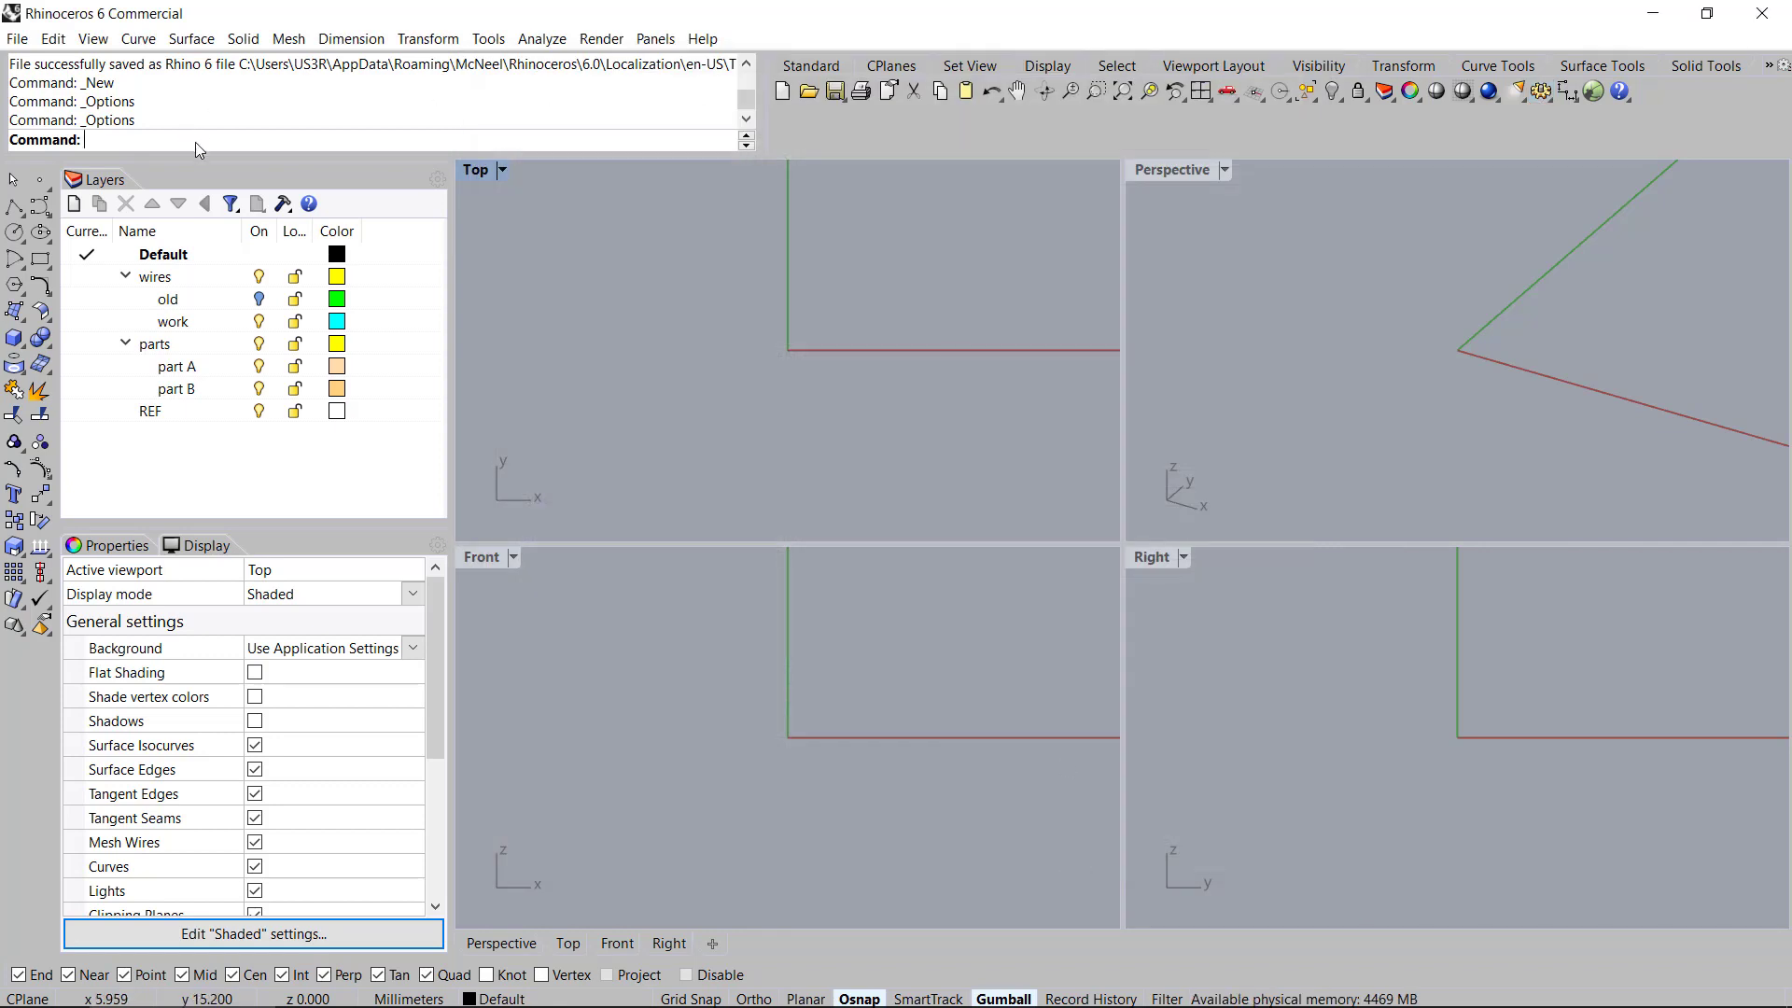
Enter BooleanDifference at the command prompt without running it and copy the command name to the clipboard
type("BooleanDifference")
left_click(211, 131)
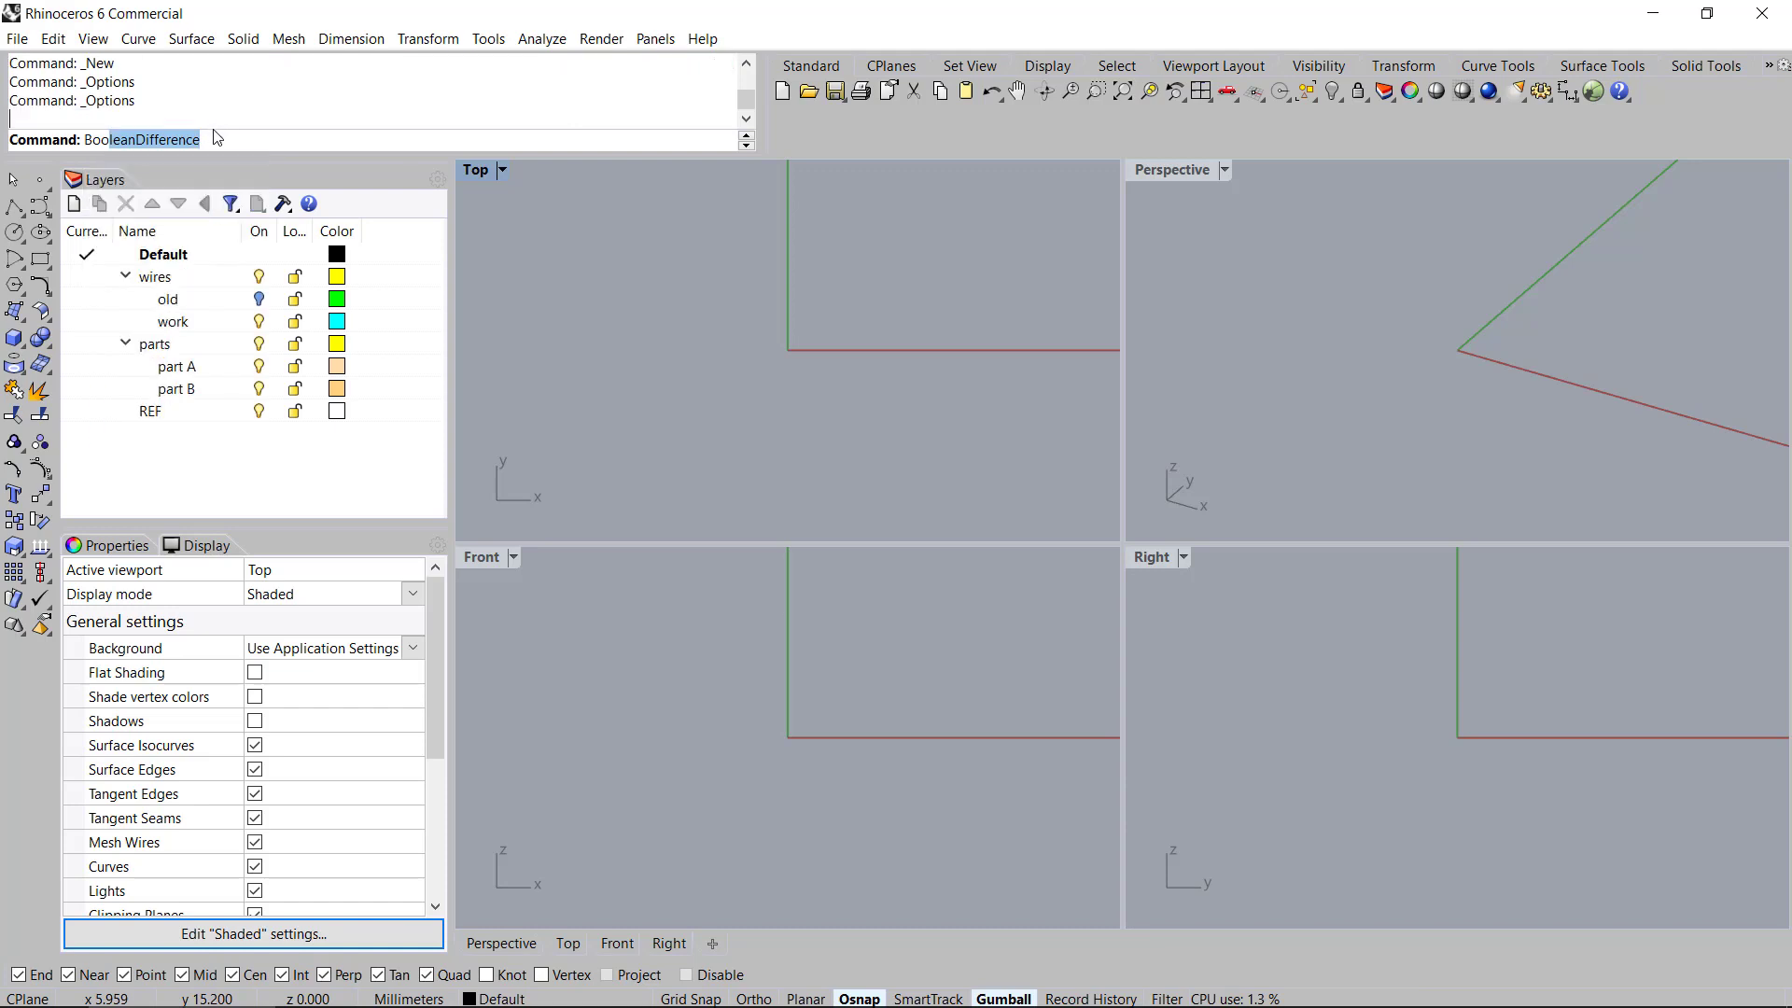
left_click(212, 139)
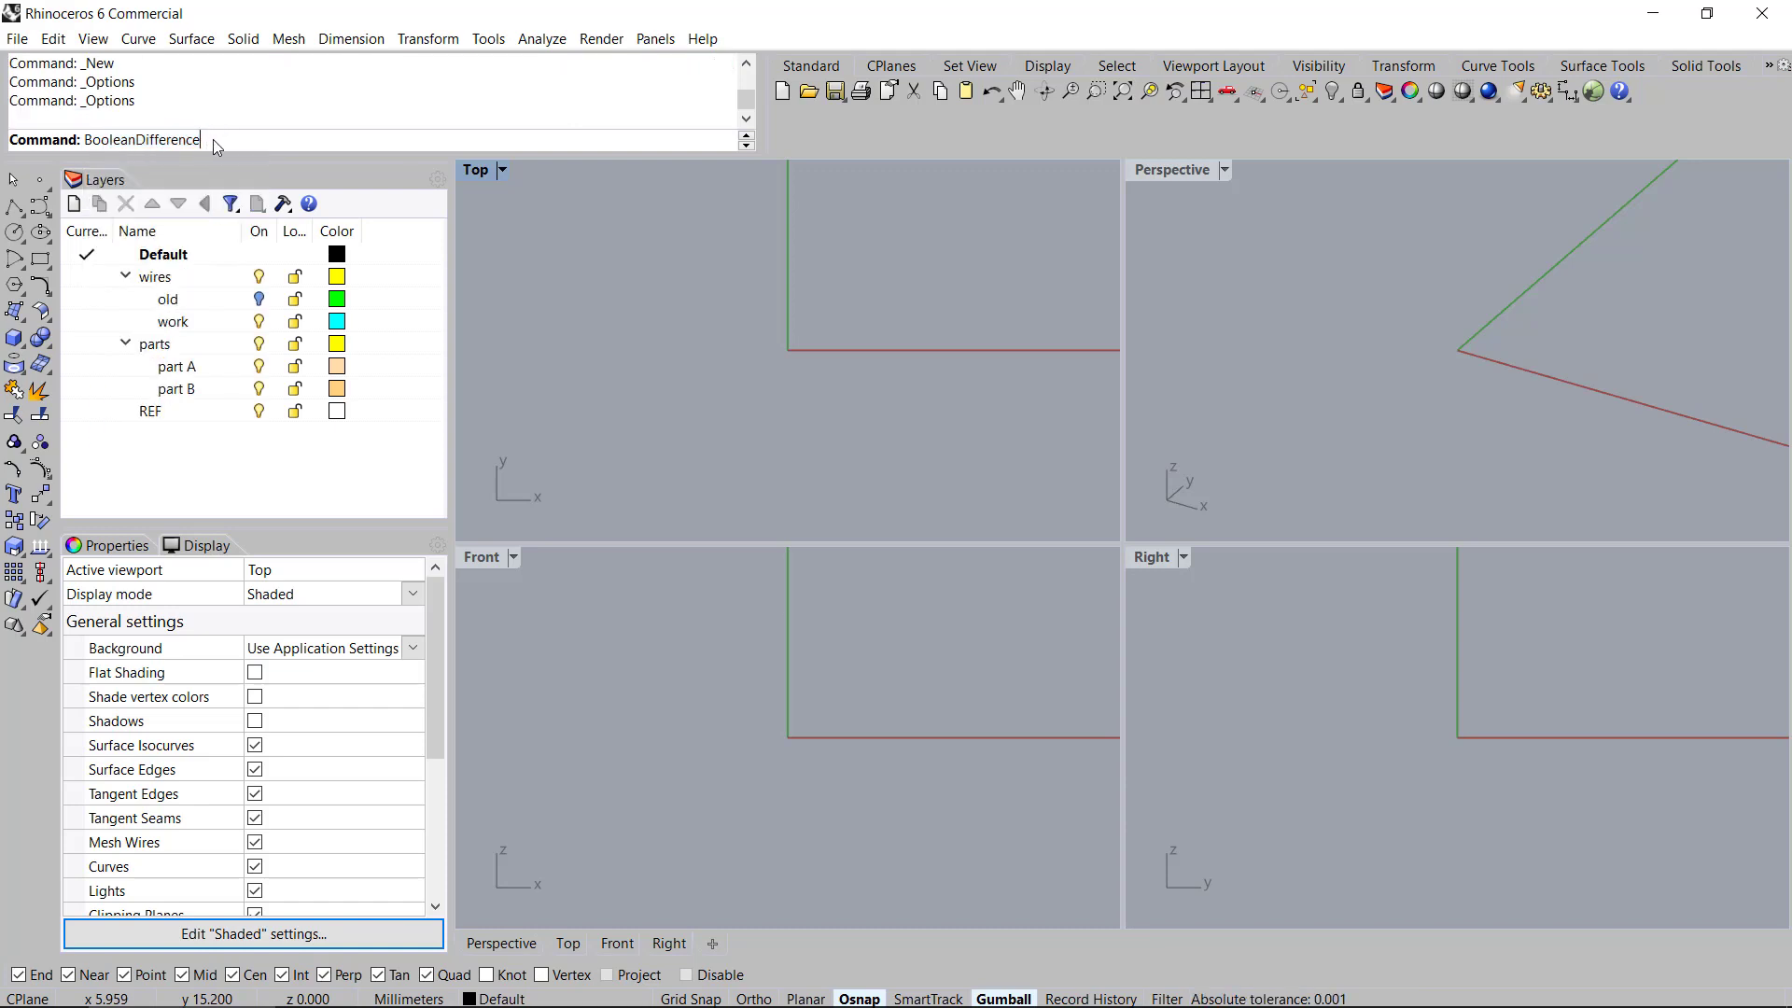
right_click(104, 143)
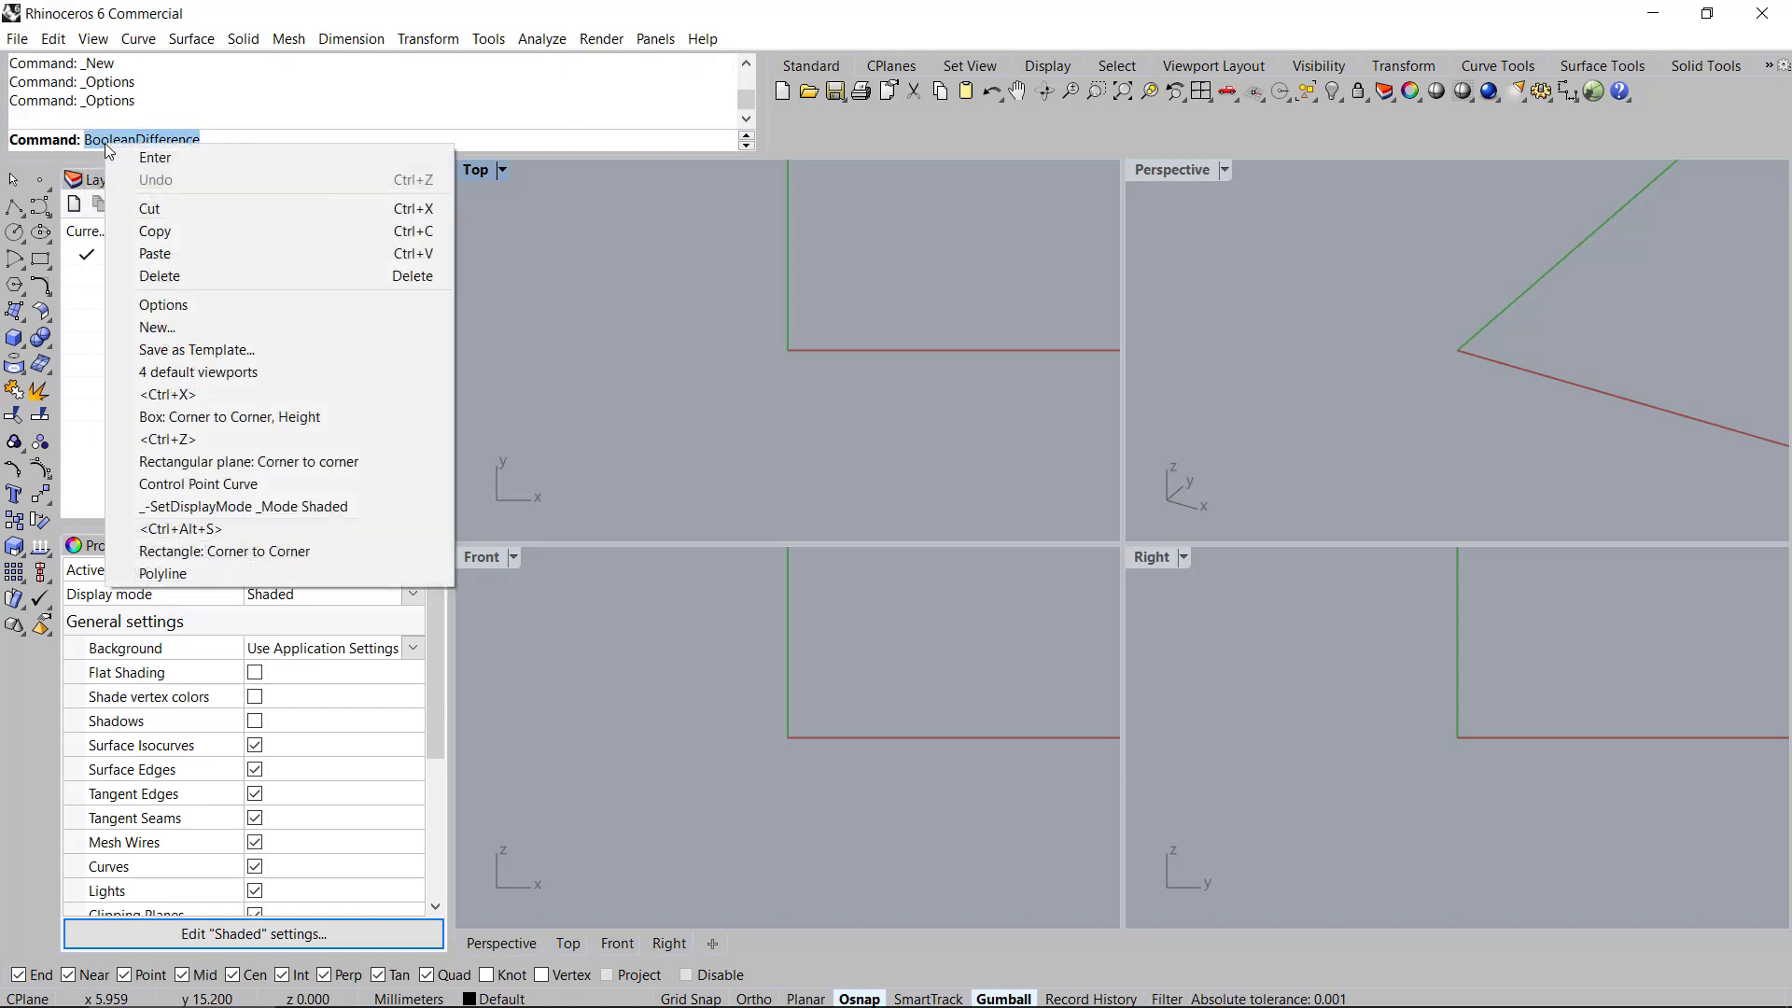
left_click(156, 232)
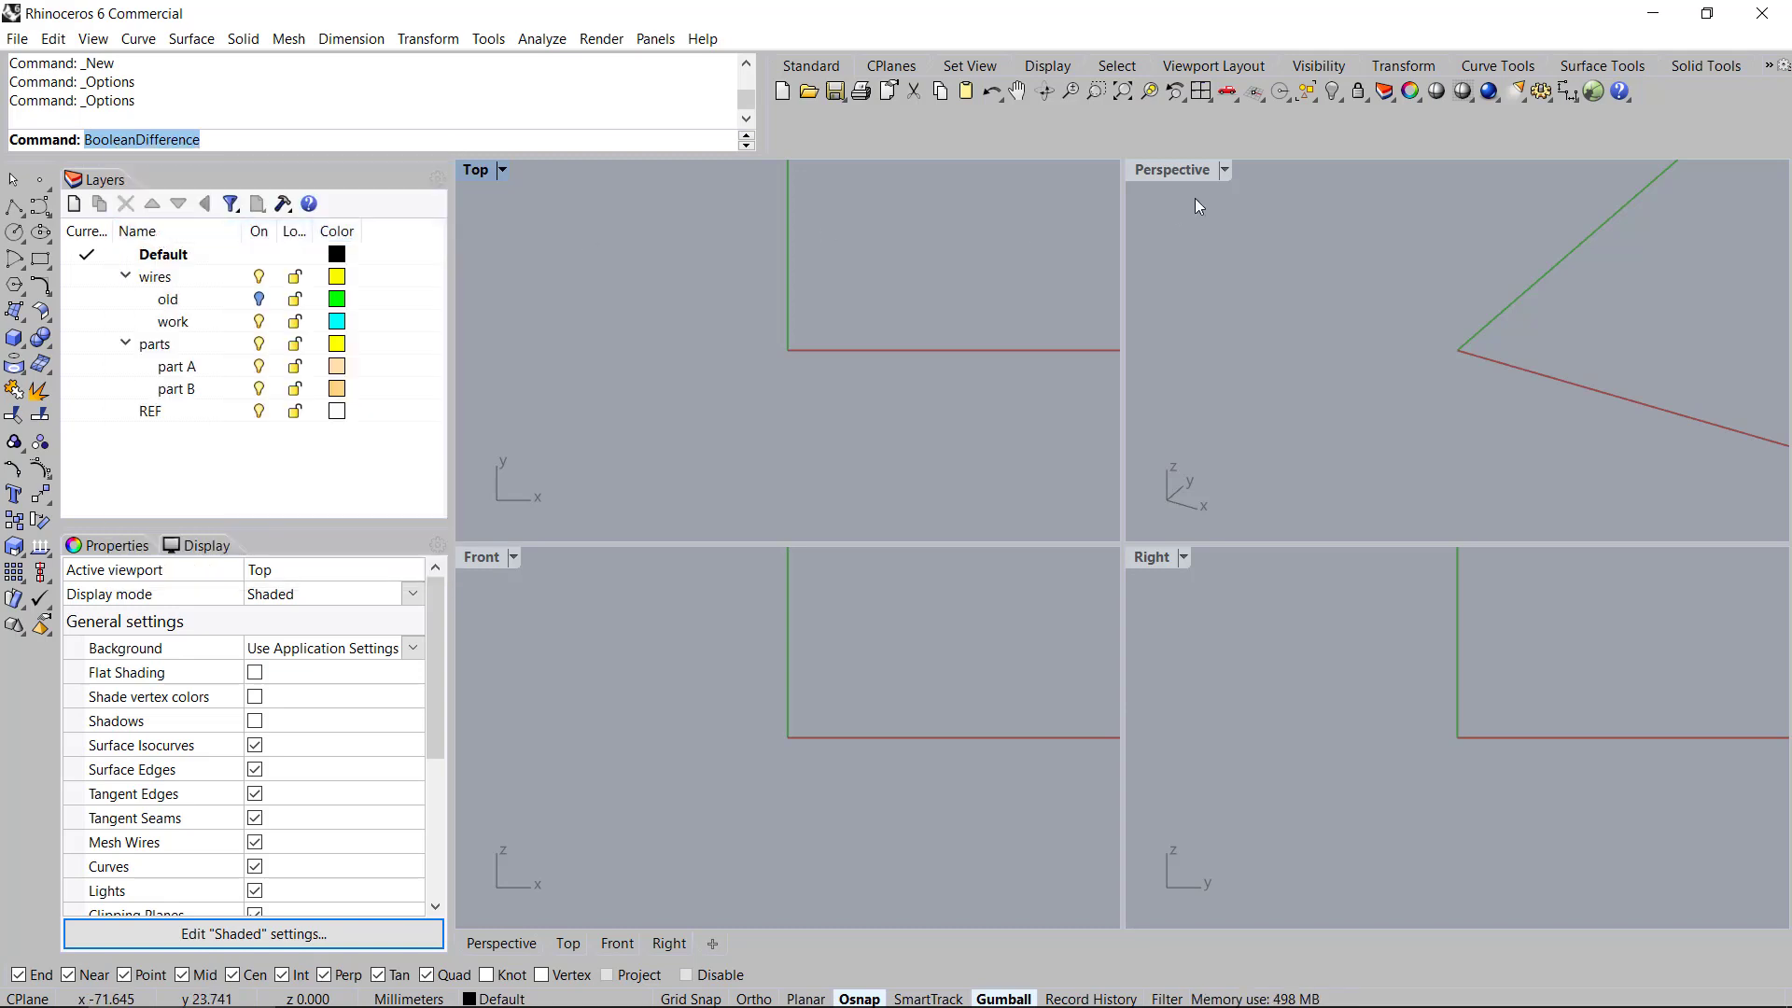
Reopen the keyboard options and replace the command name in the Ctrl+D macro with the copied BooleanDifference, keeping the !_ prefix
left_click(1538, 97)
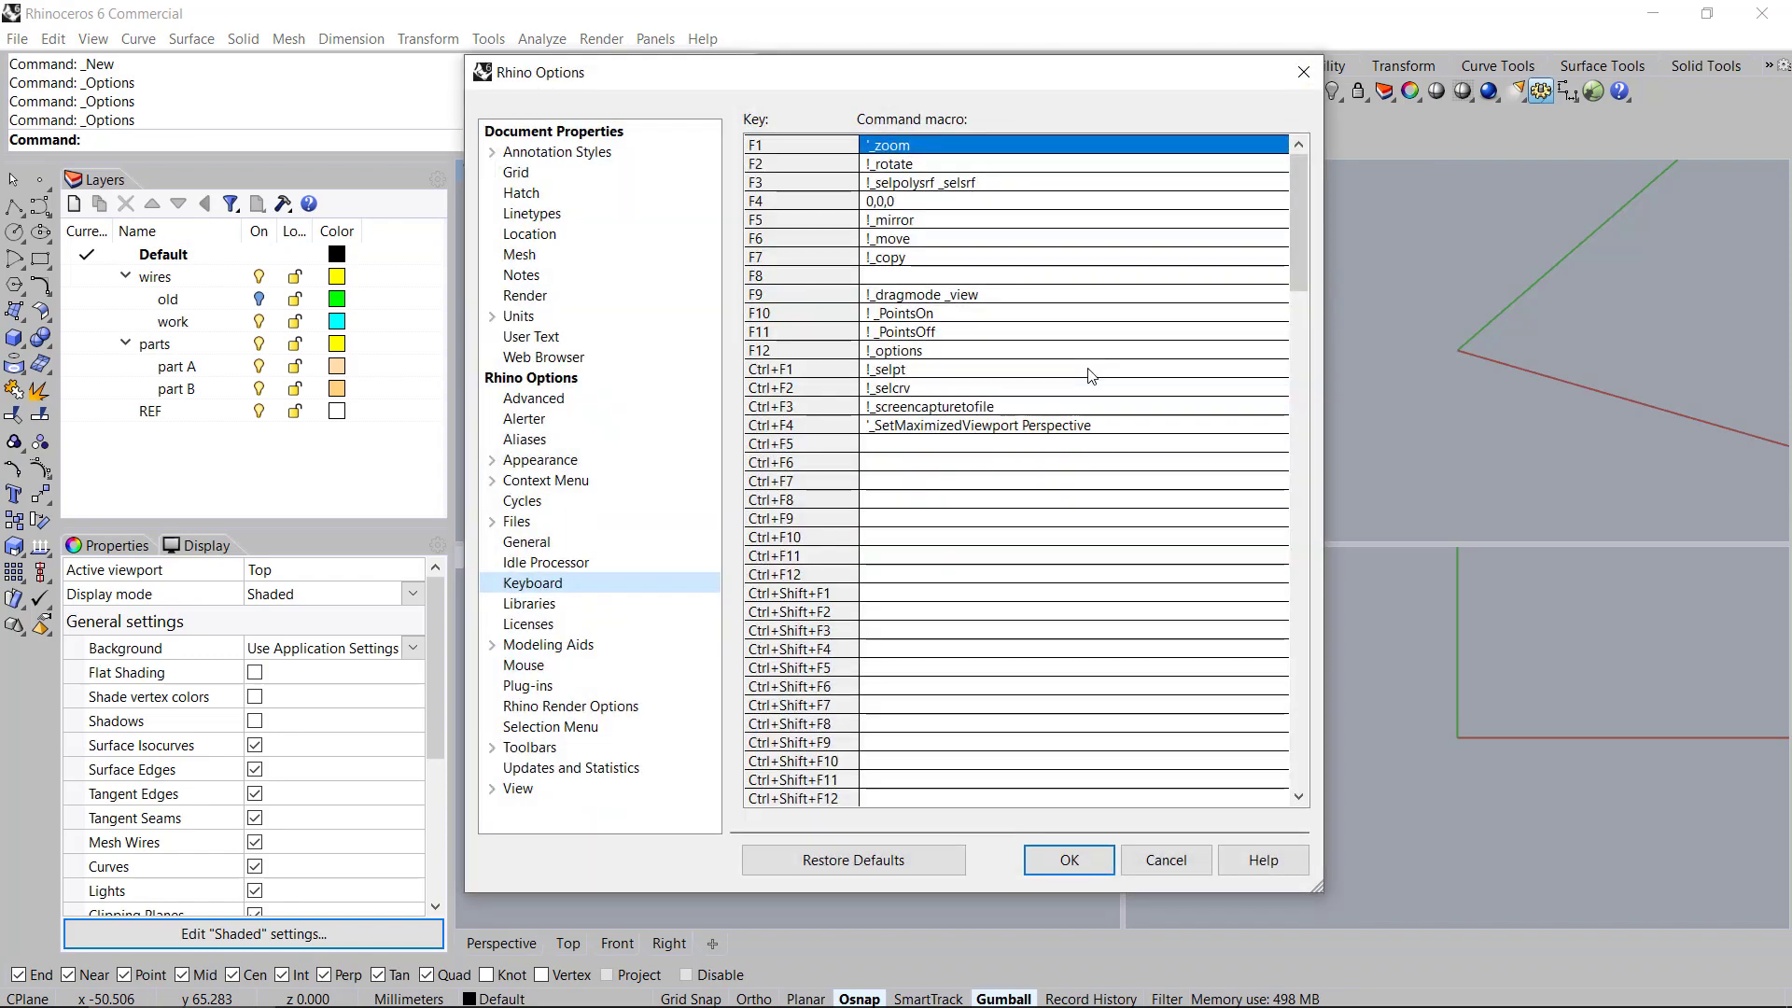
scroll(992, 508, "down", 10)
scroll(992, 507, "down", 1)
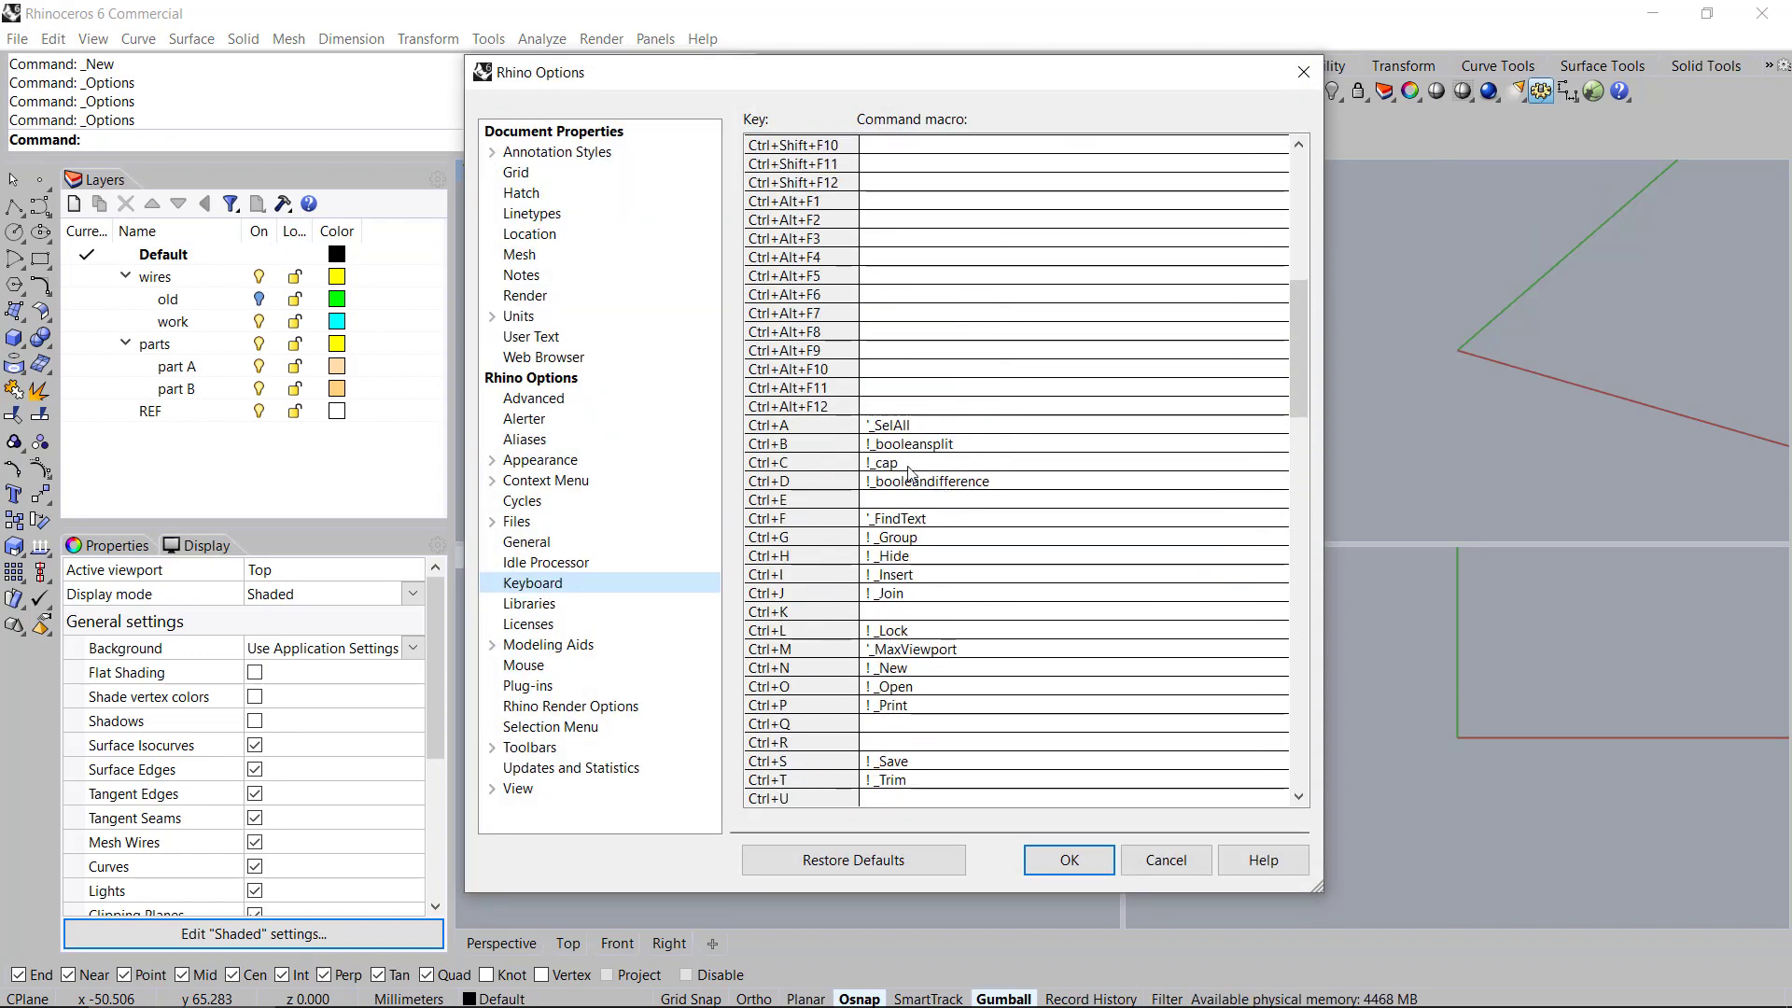
double_click(961, 483)
left_click_drag(995, 484, 879, 485)
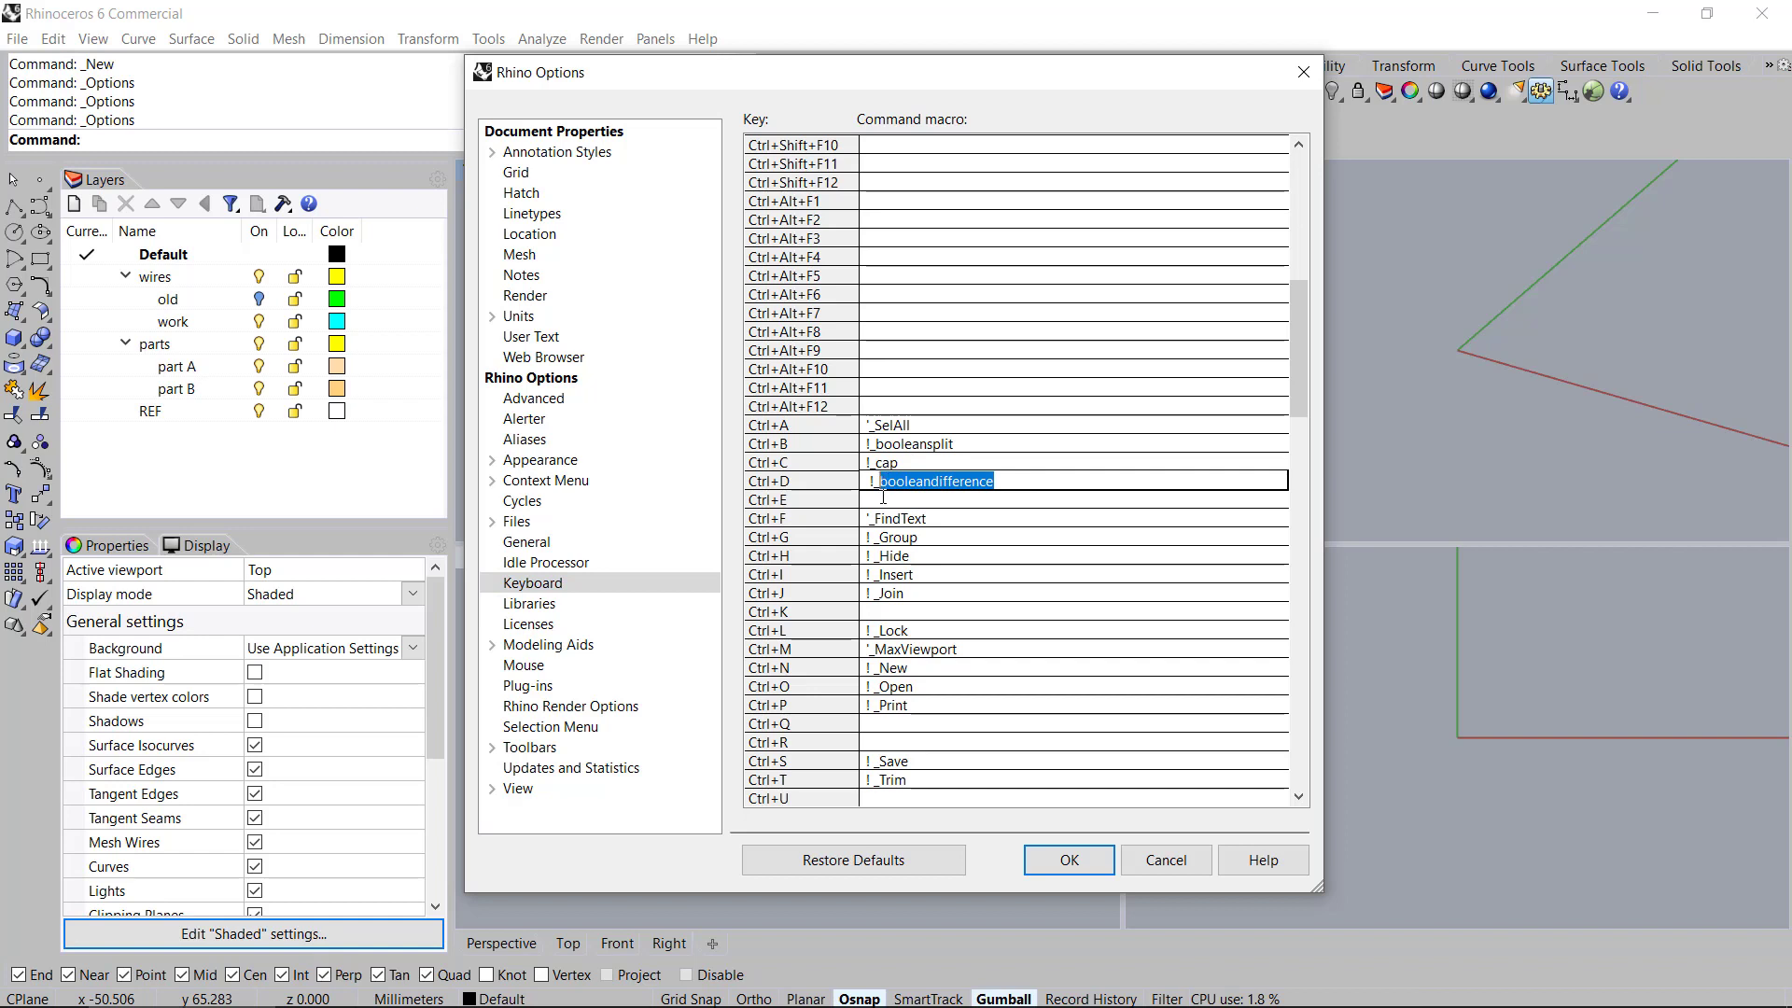
right_click(900, 482)
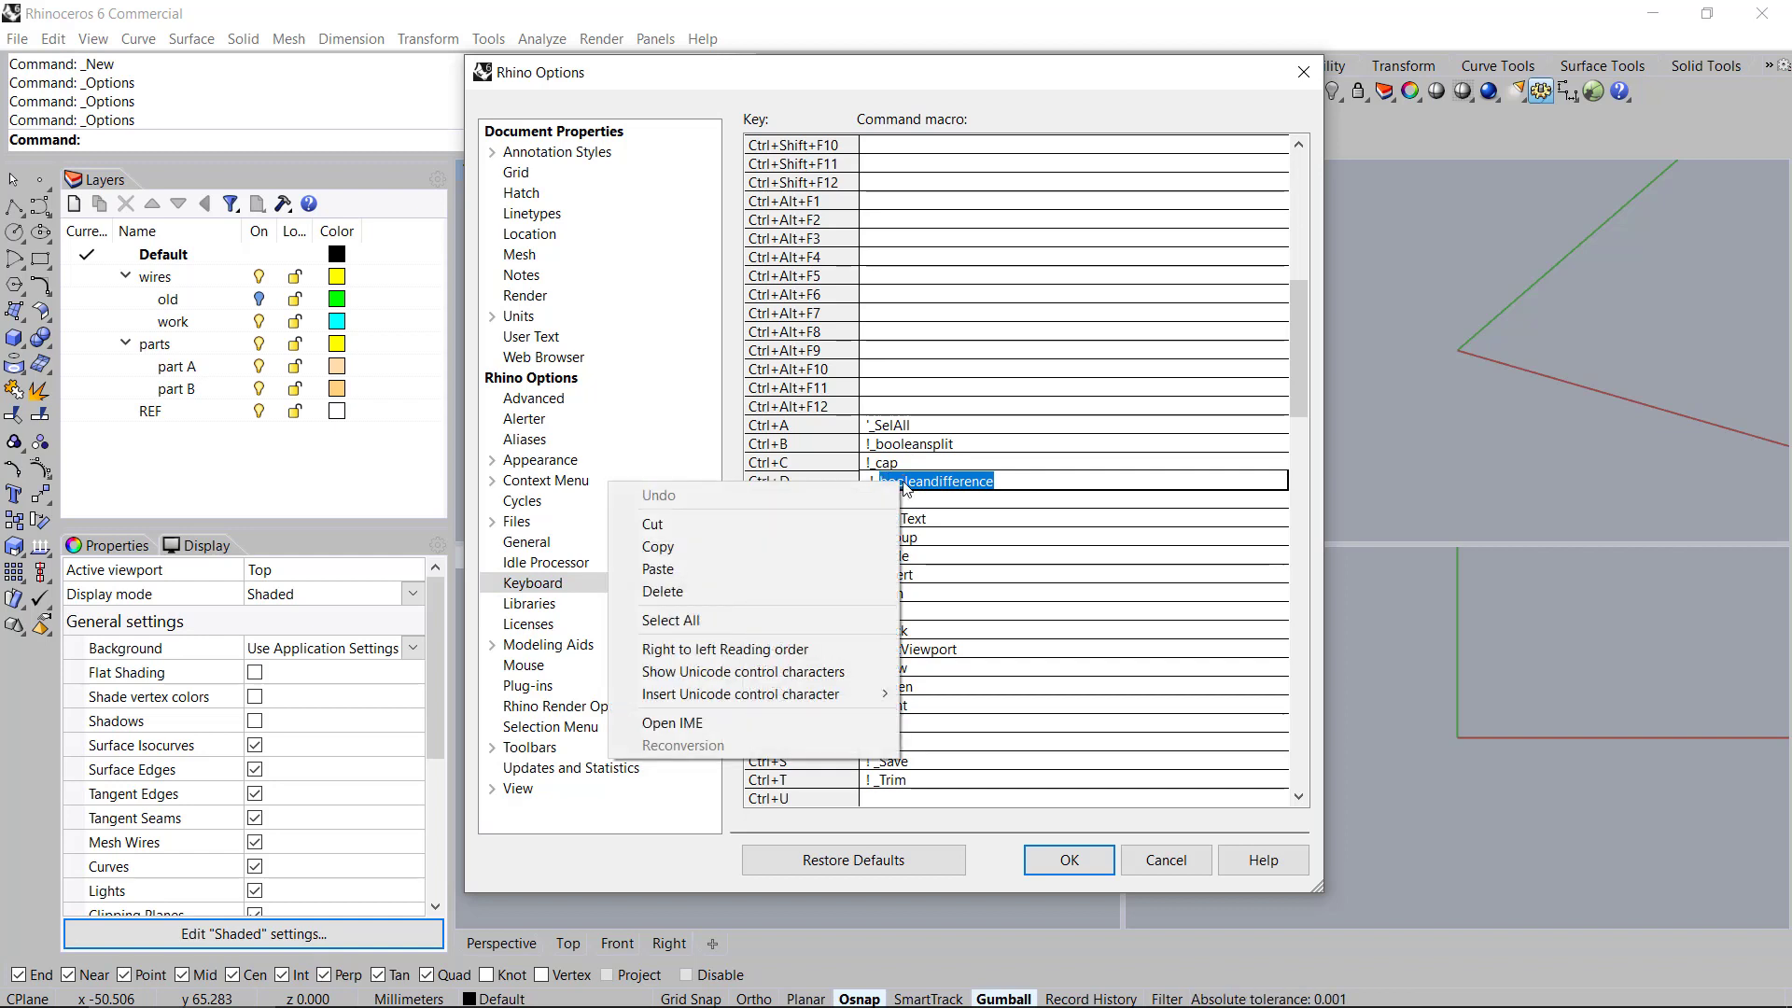
left_click(715, 558)
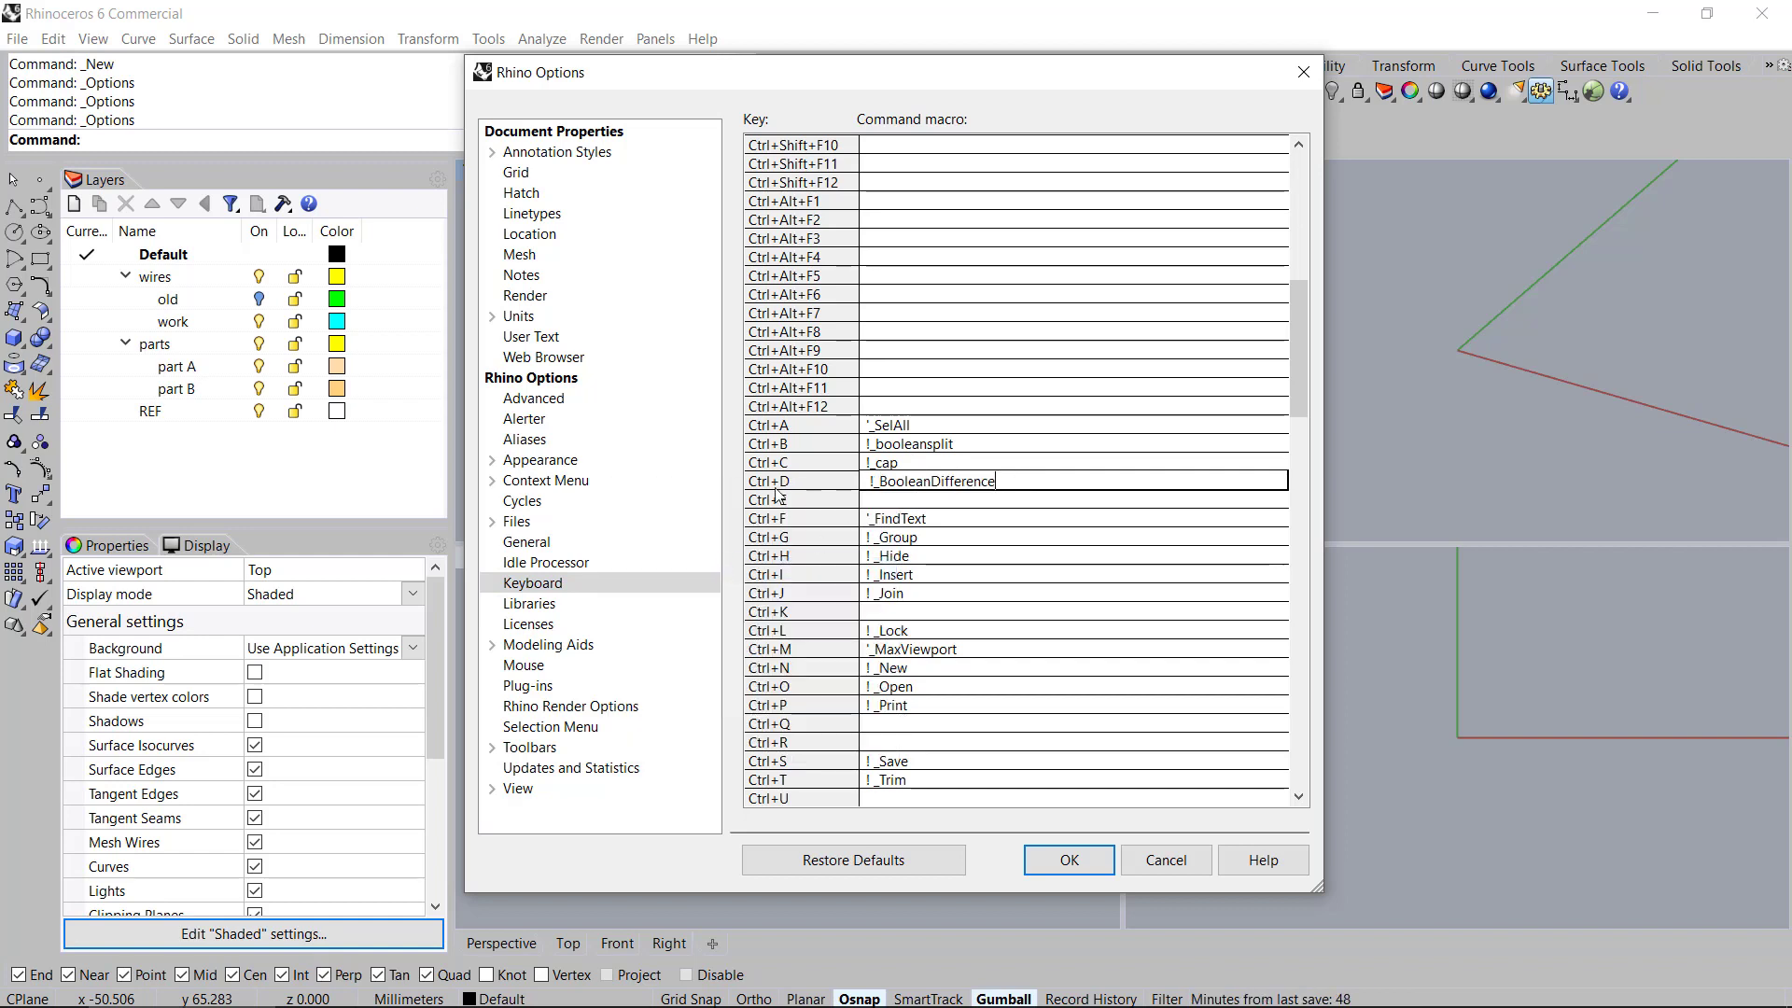
Assign the command macro !_extrudecrv to the Ctrl+E shortcut and !_filletedge to the Ctrl+F shortcut
left_click(894, 505)
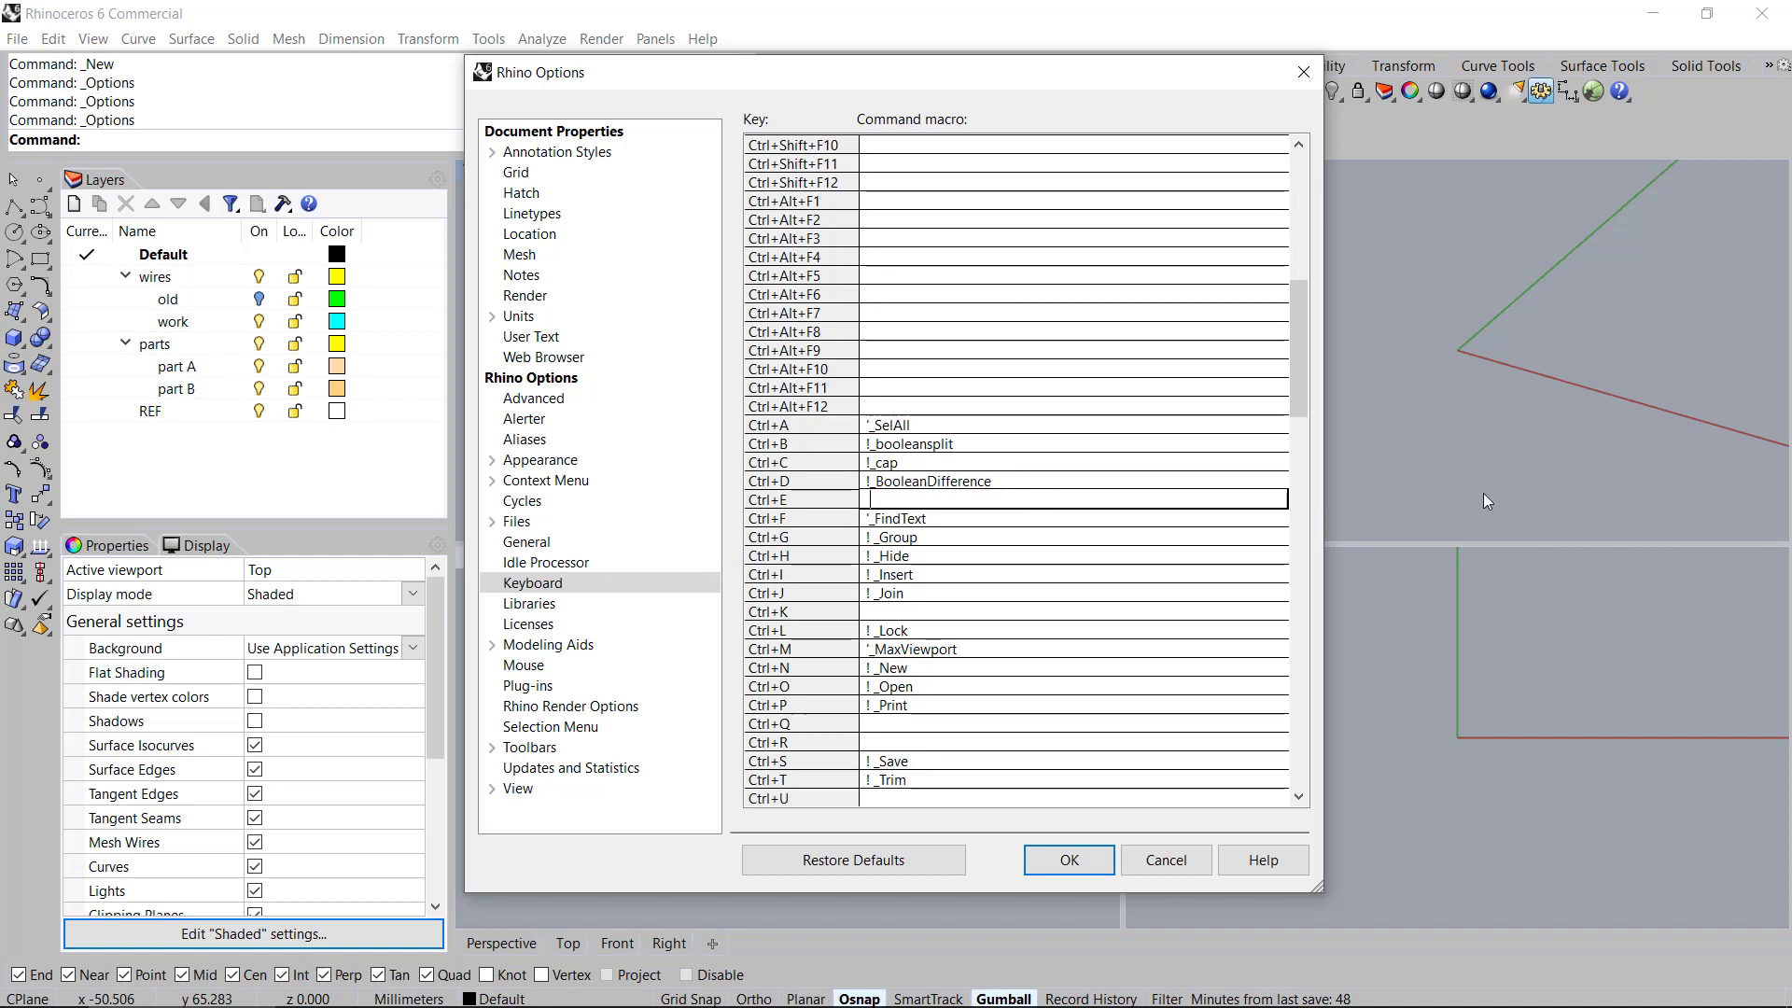
type("! _")
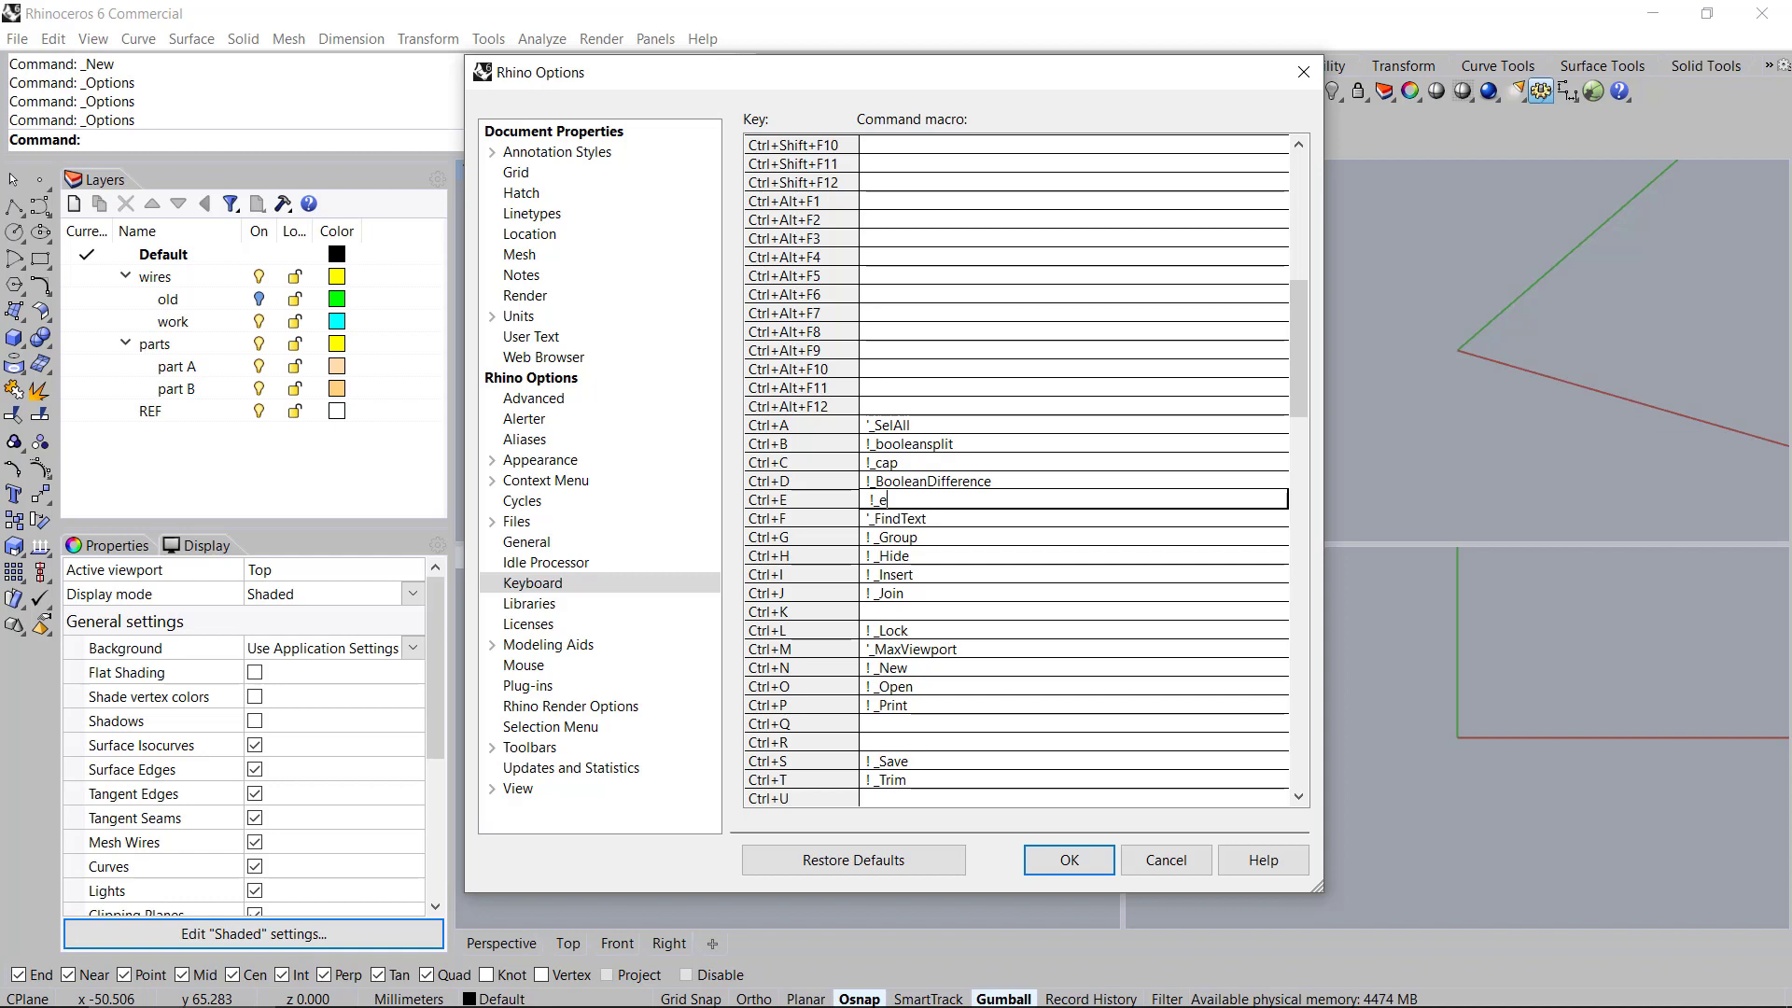
type("extrudecrv")
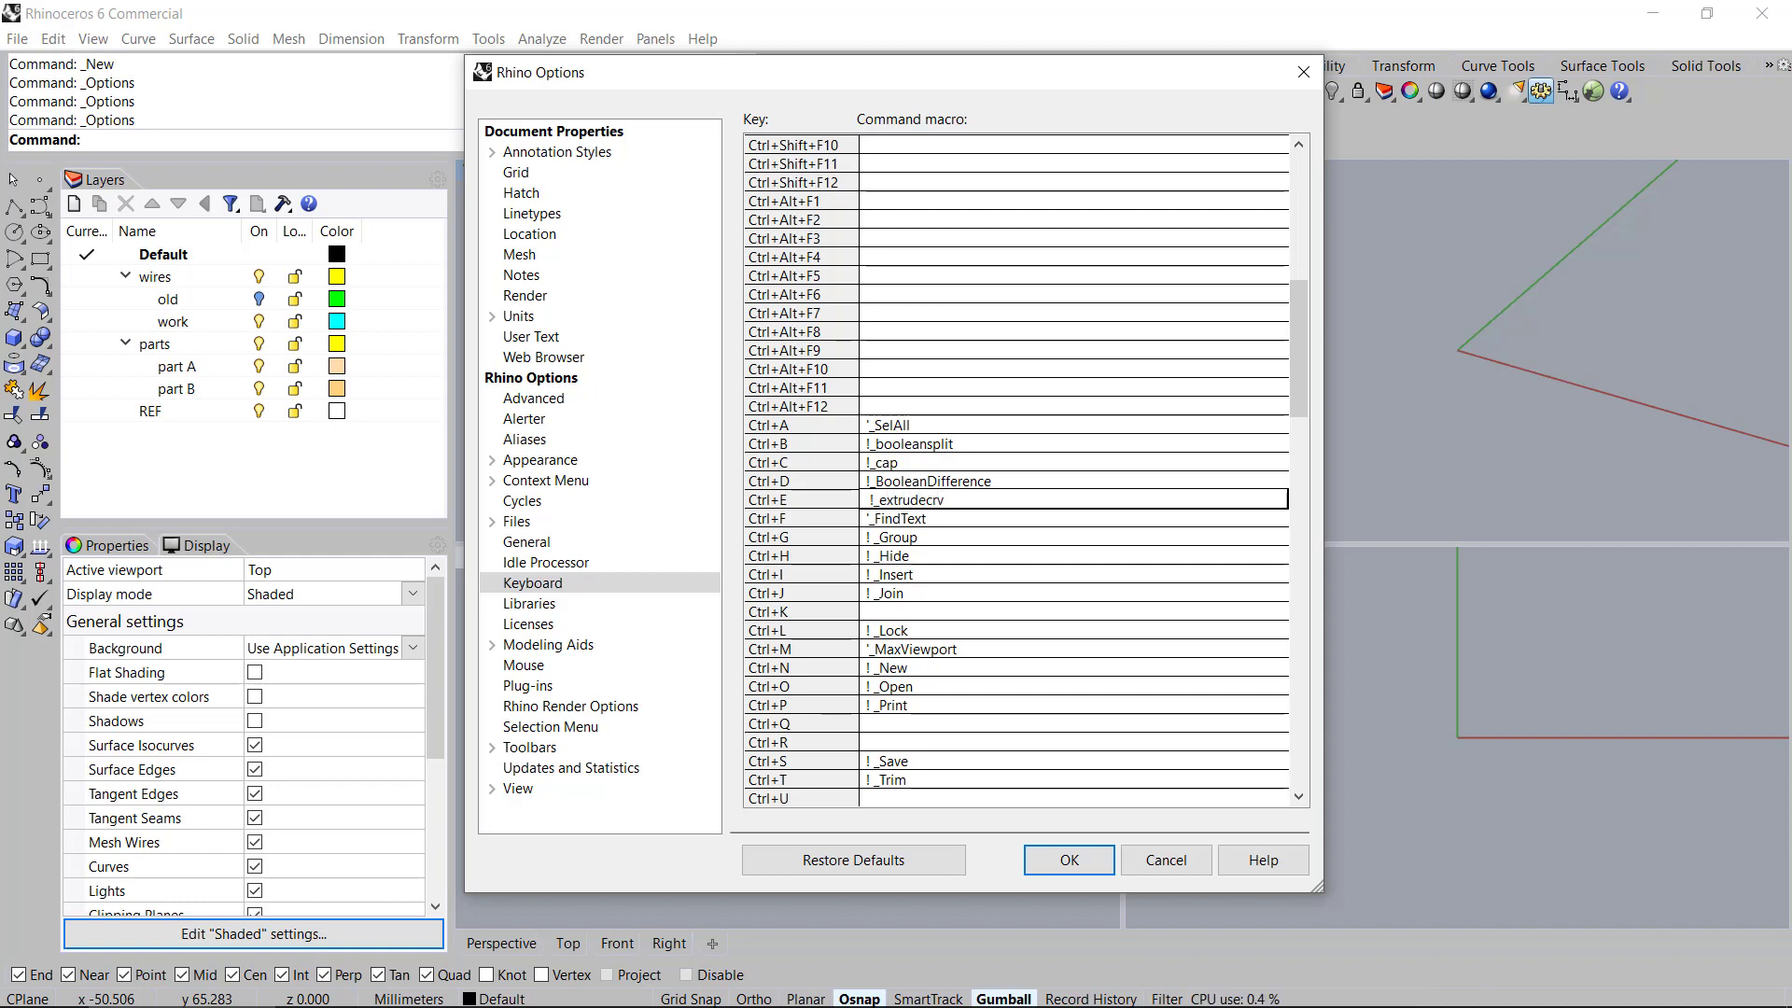
key("Return")
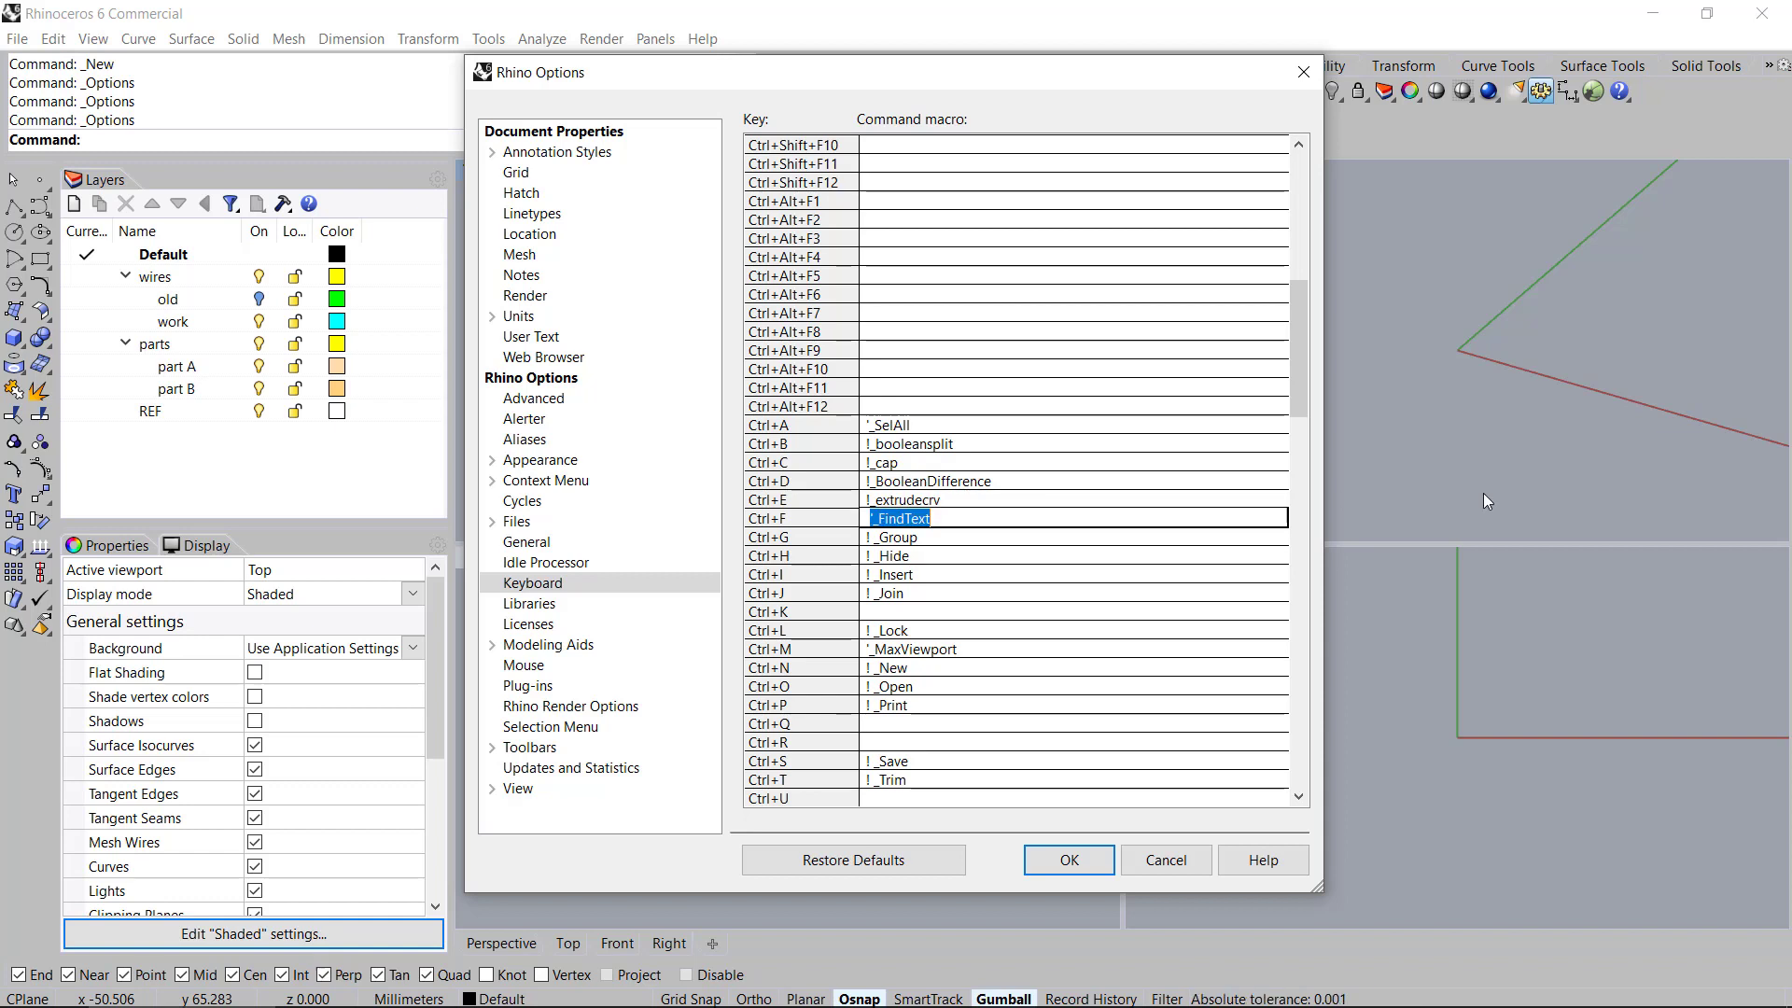
type("! _filletedge")
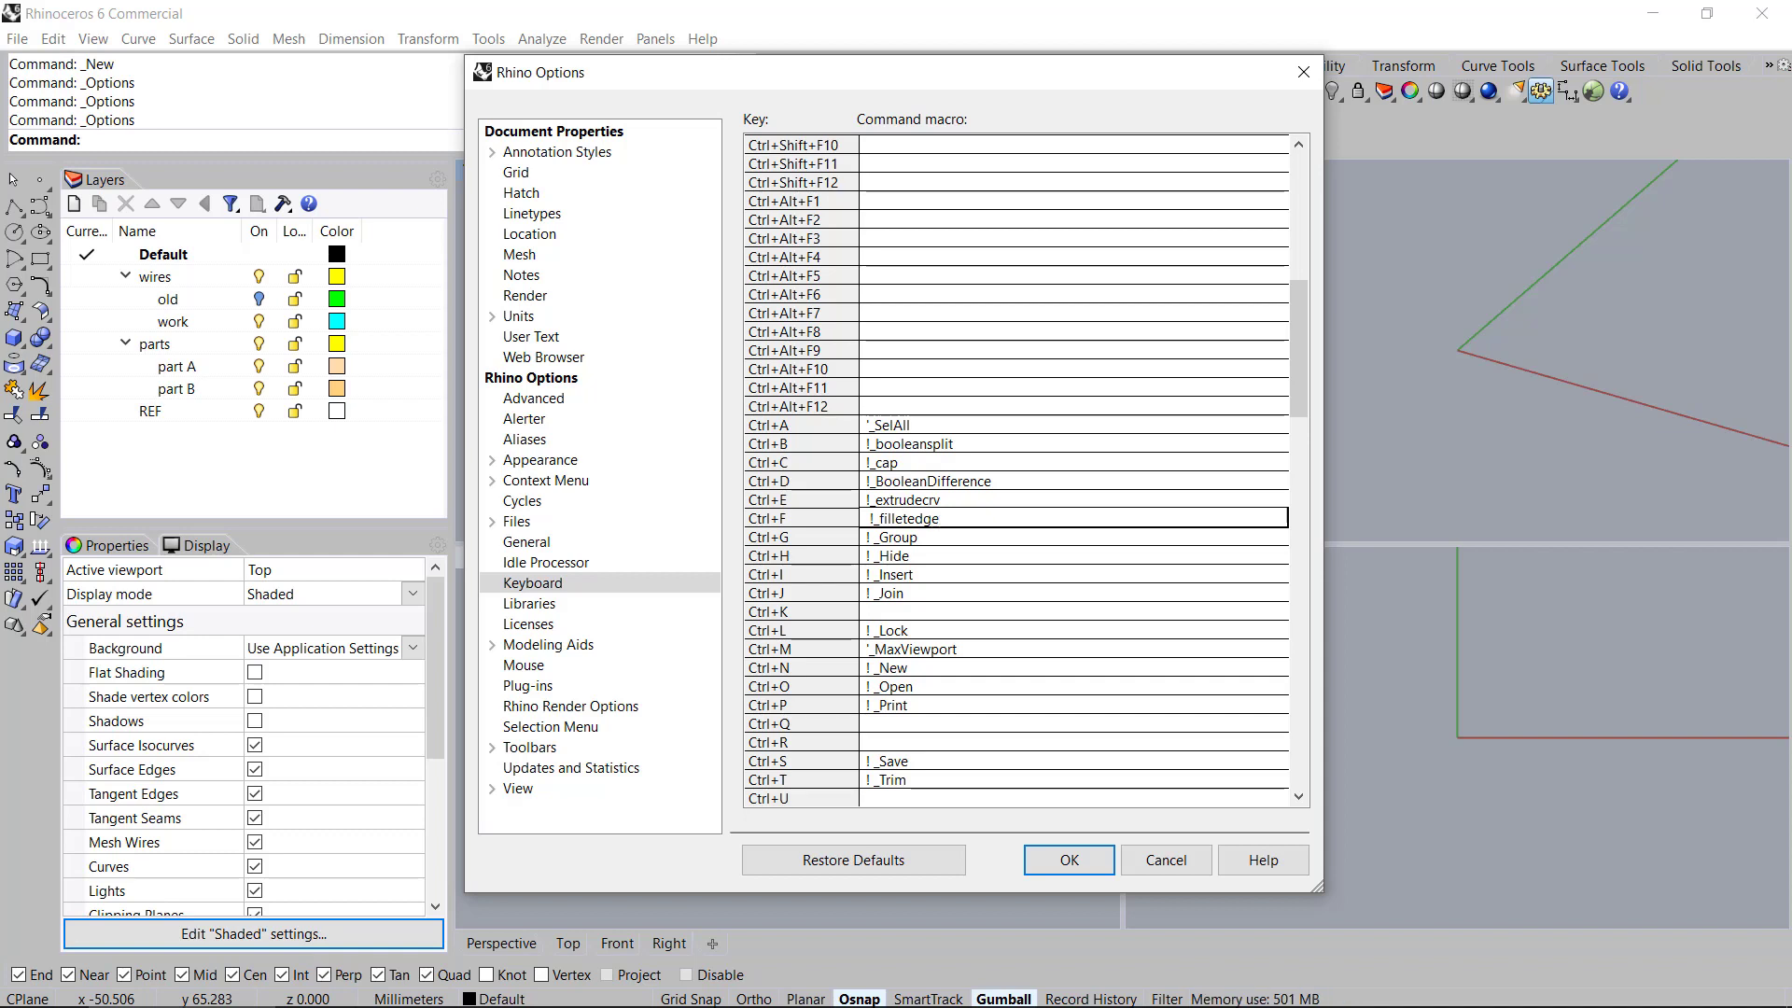
key("Down")
Keep the Ctrl+G to Ctrl+K shortcuts as they are and clear the command macro of the Ctrl+L shortcut
key("Down")
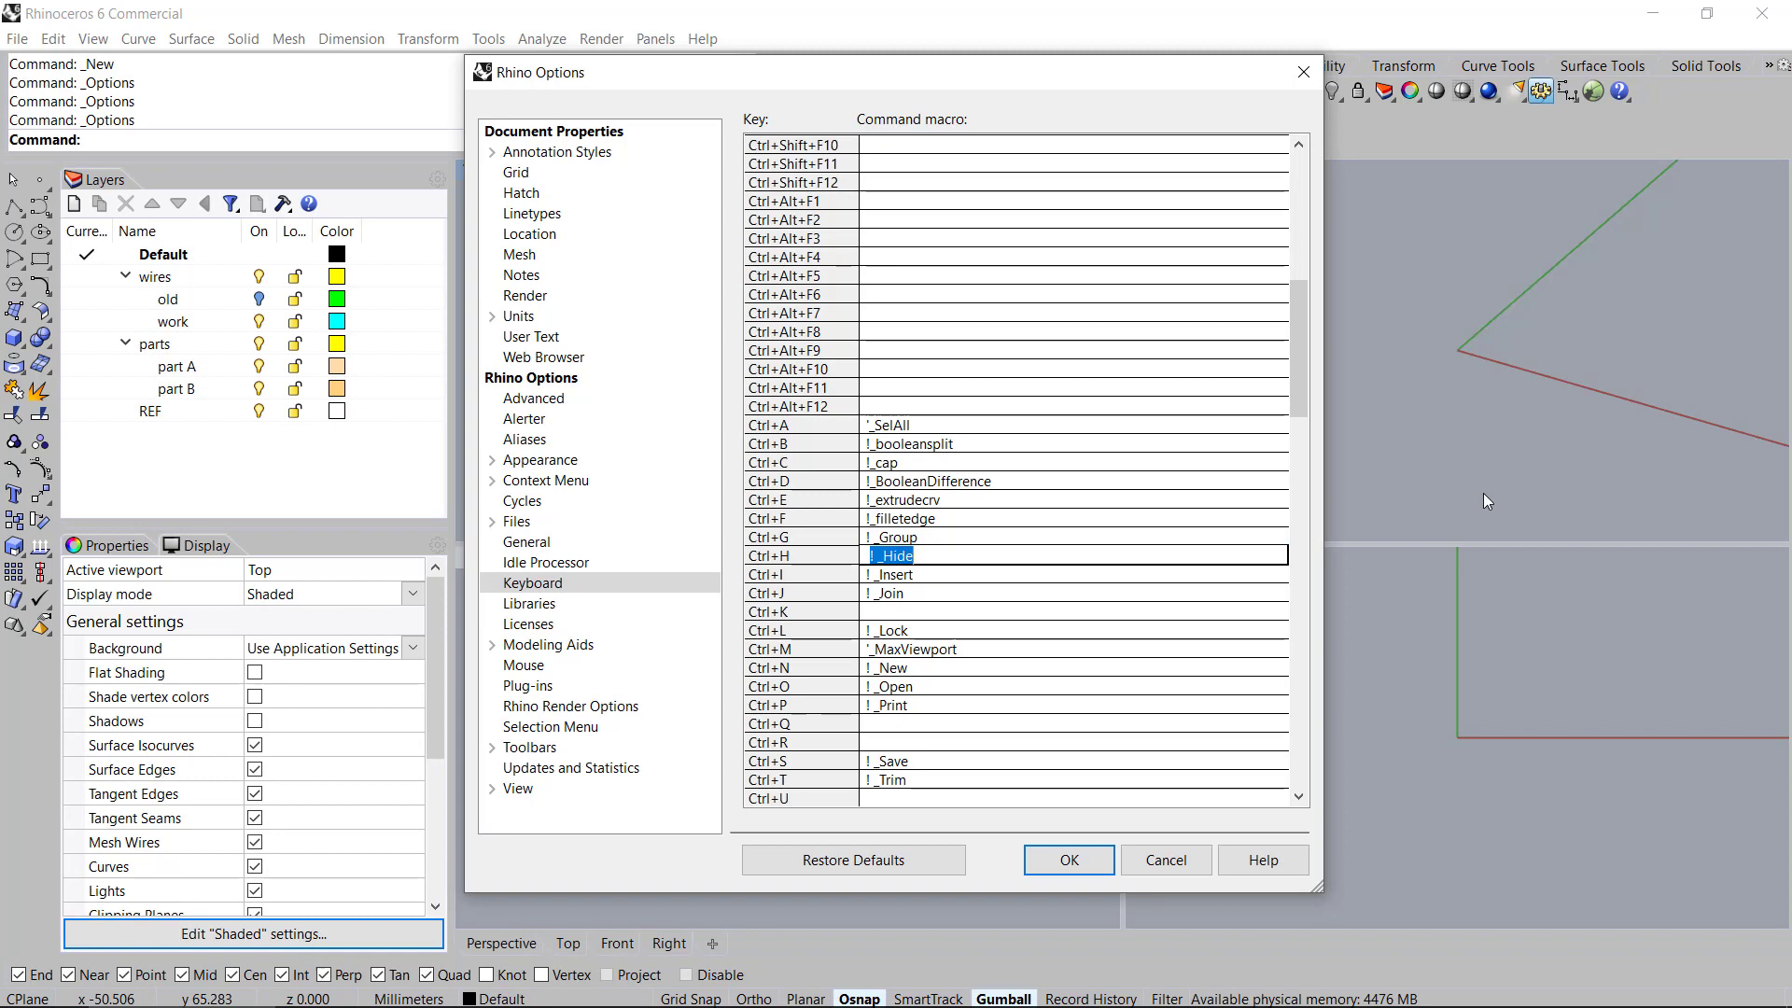
key("Down")
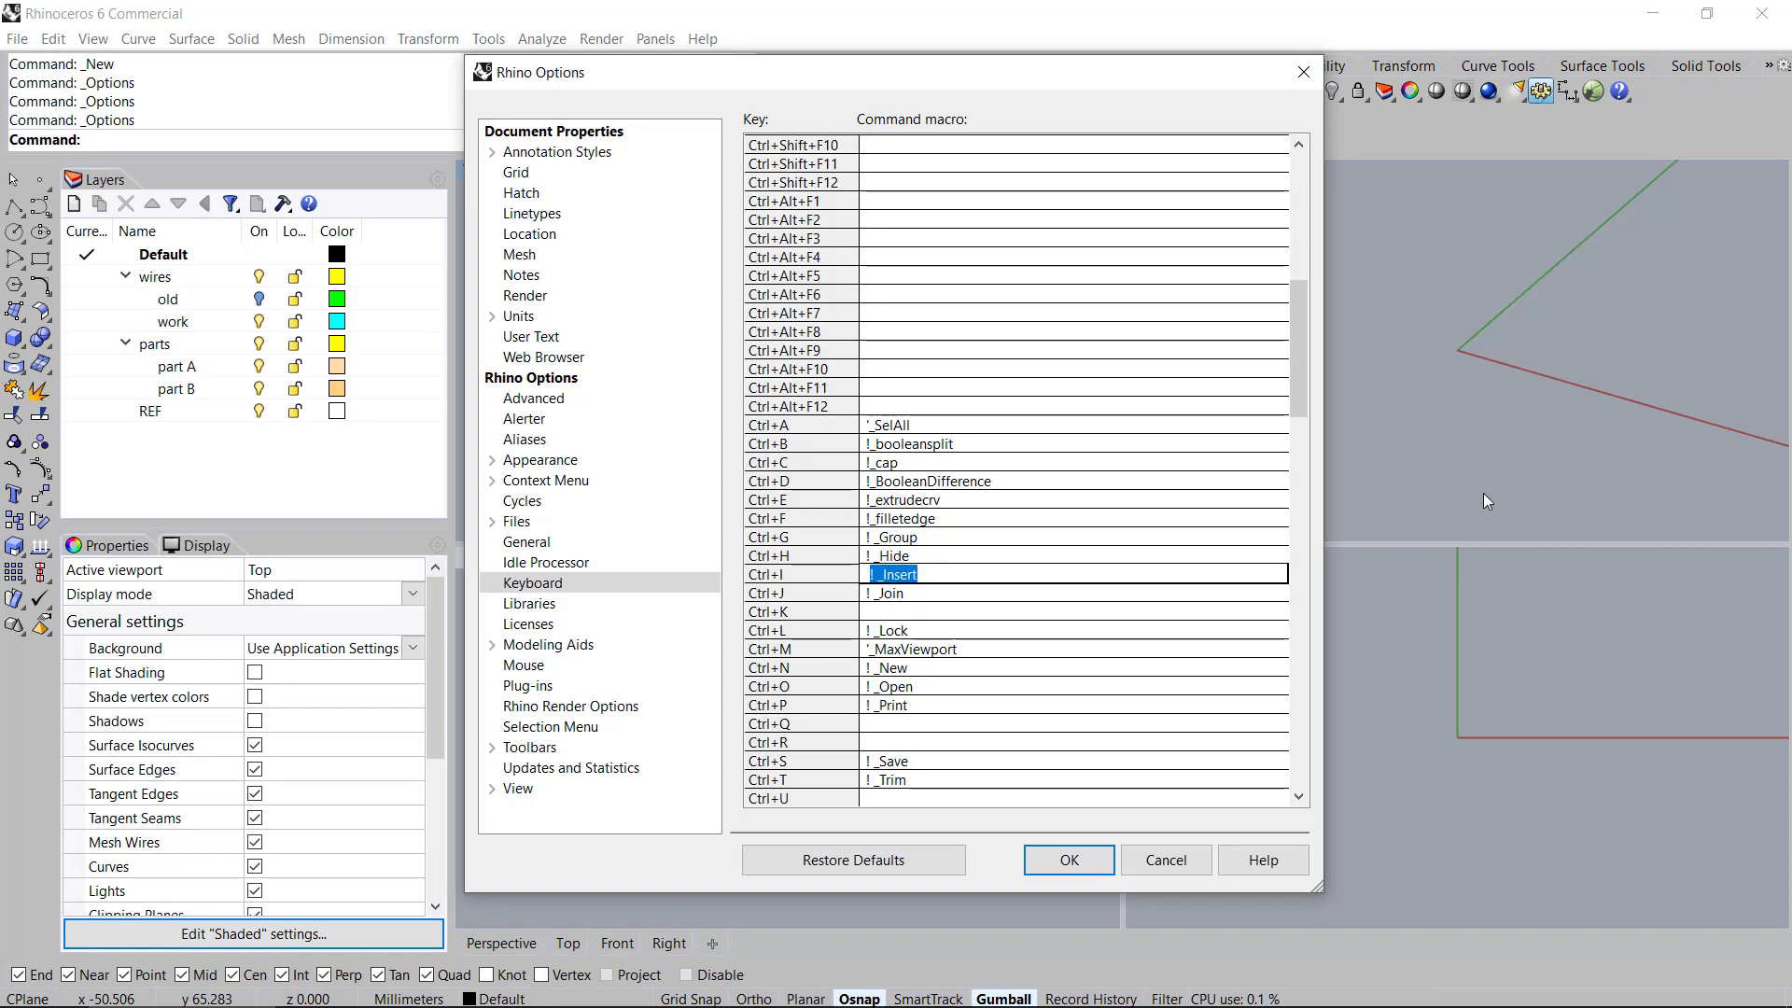
key("Down")
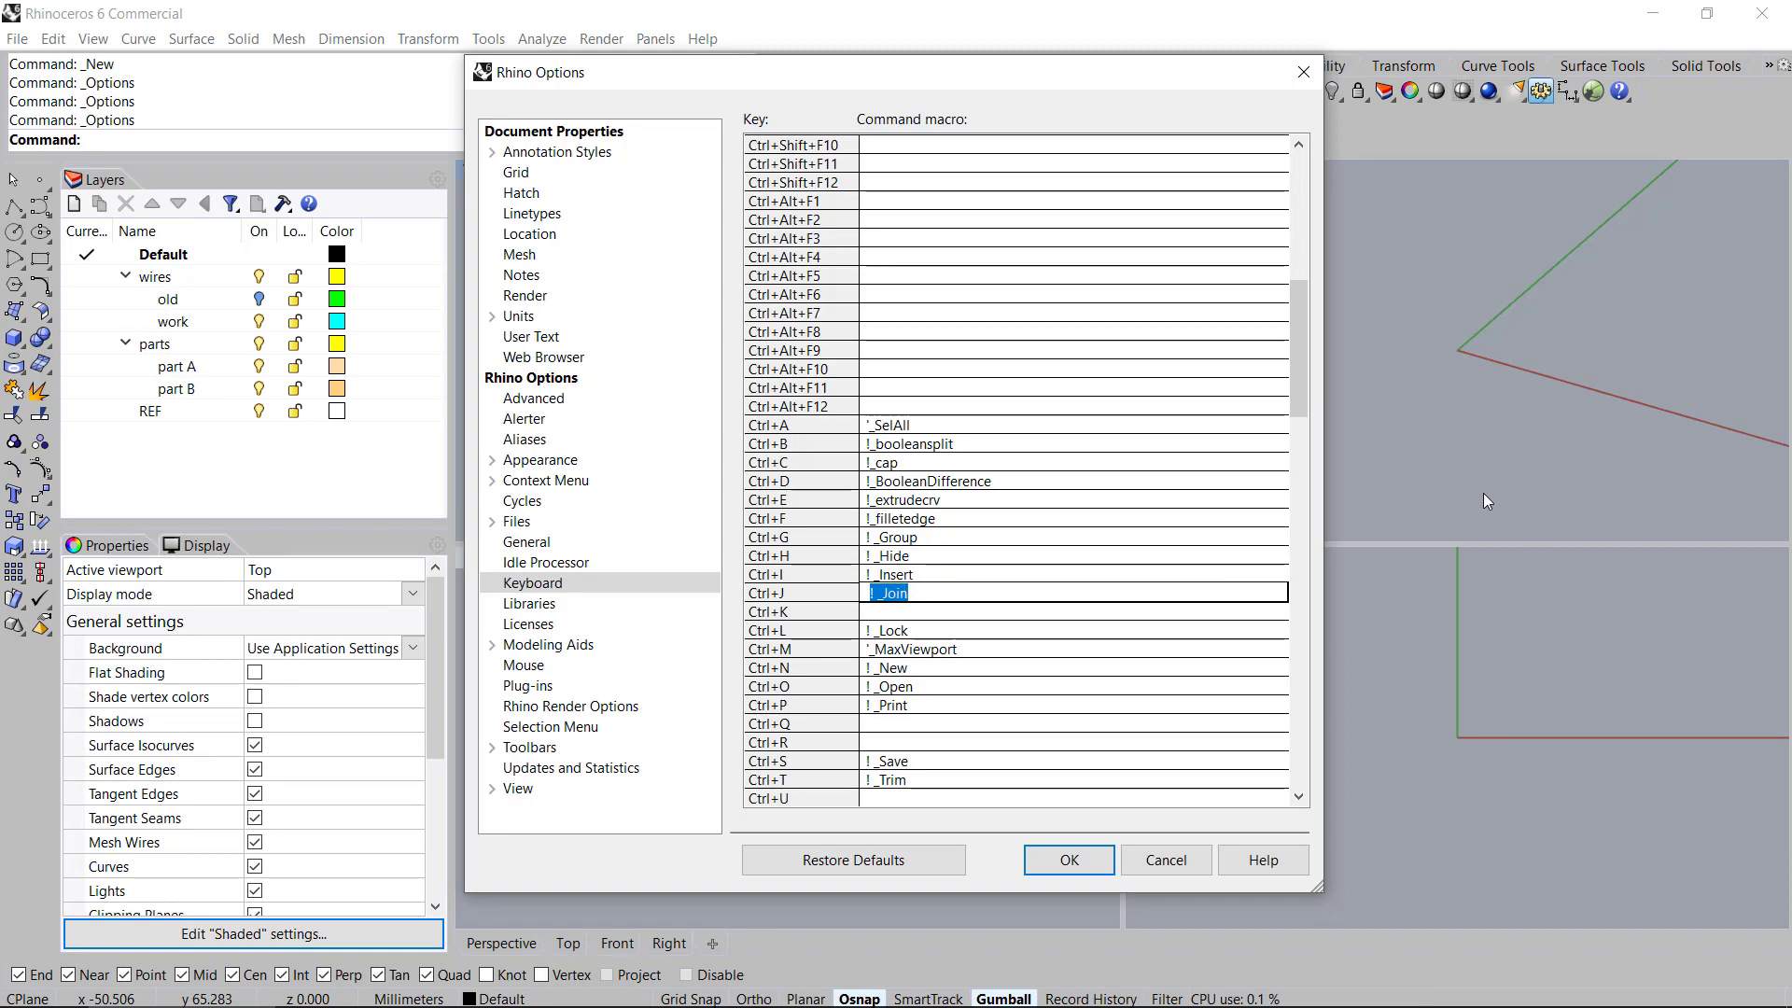
key("Down")
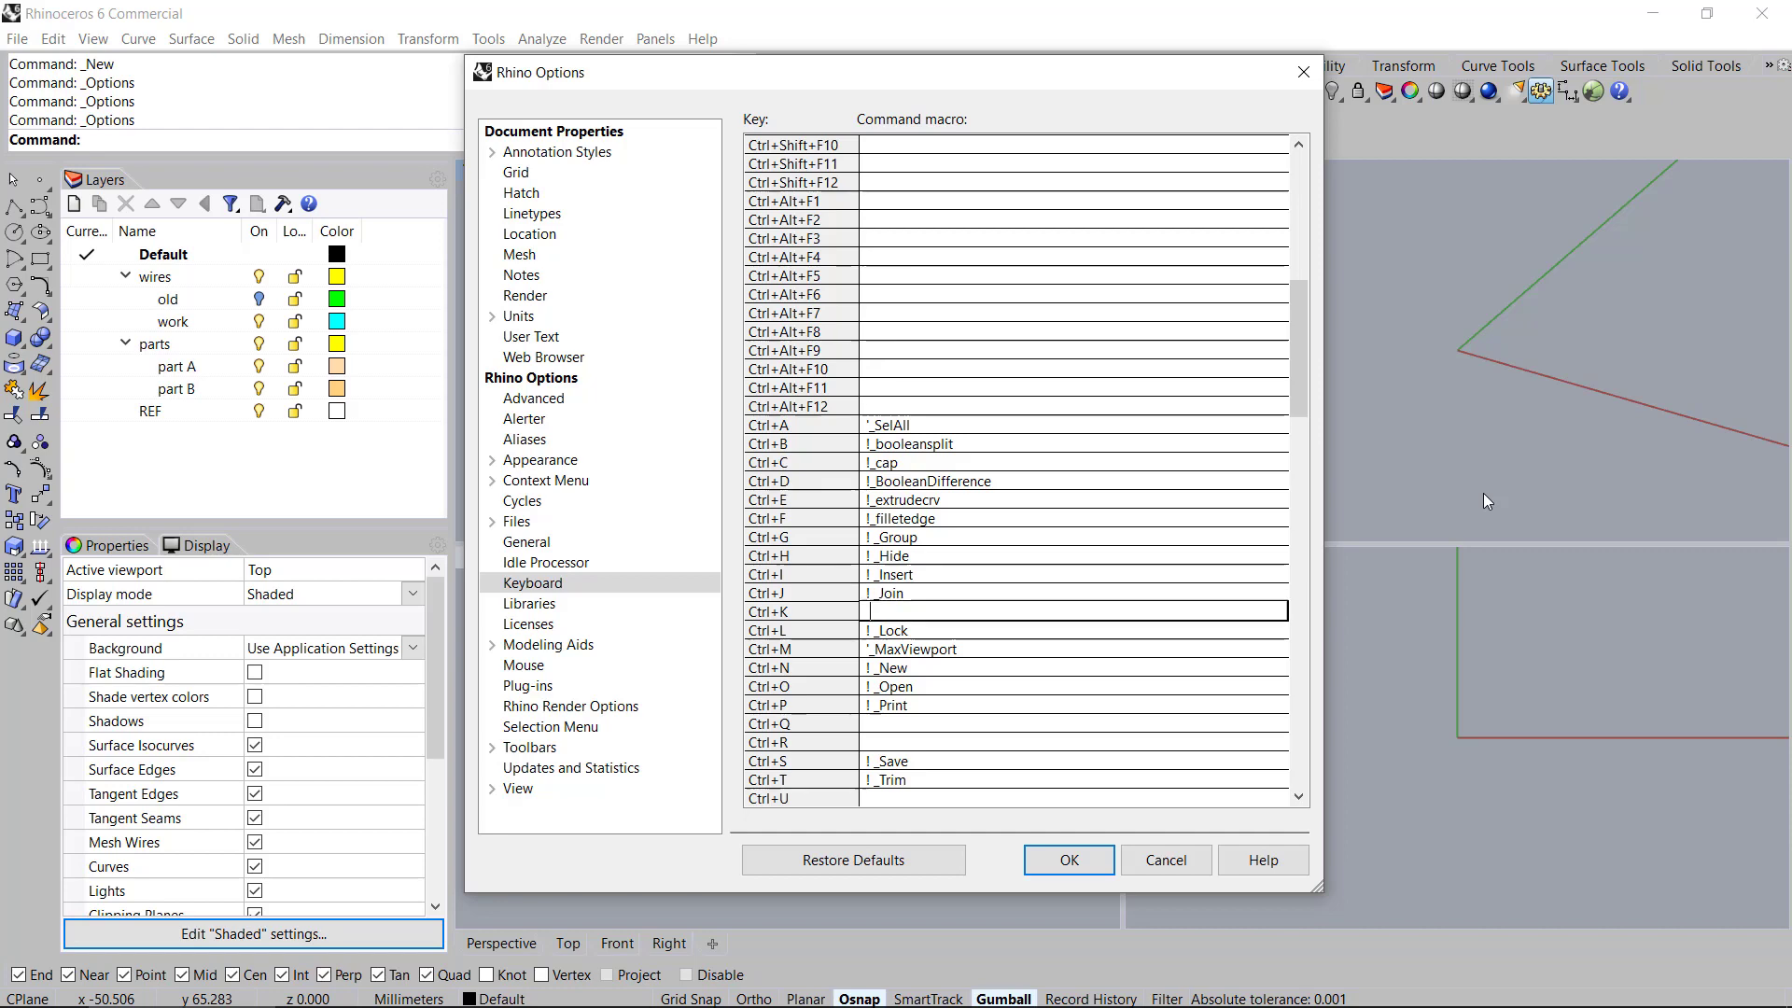
key("Down")
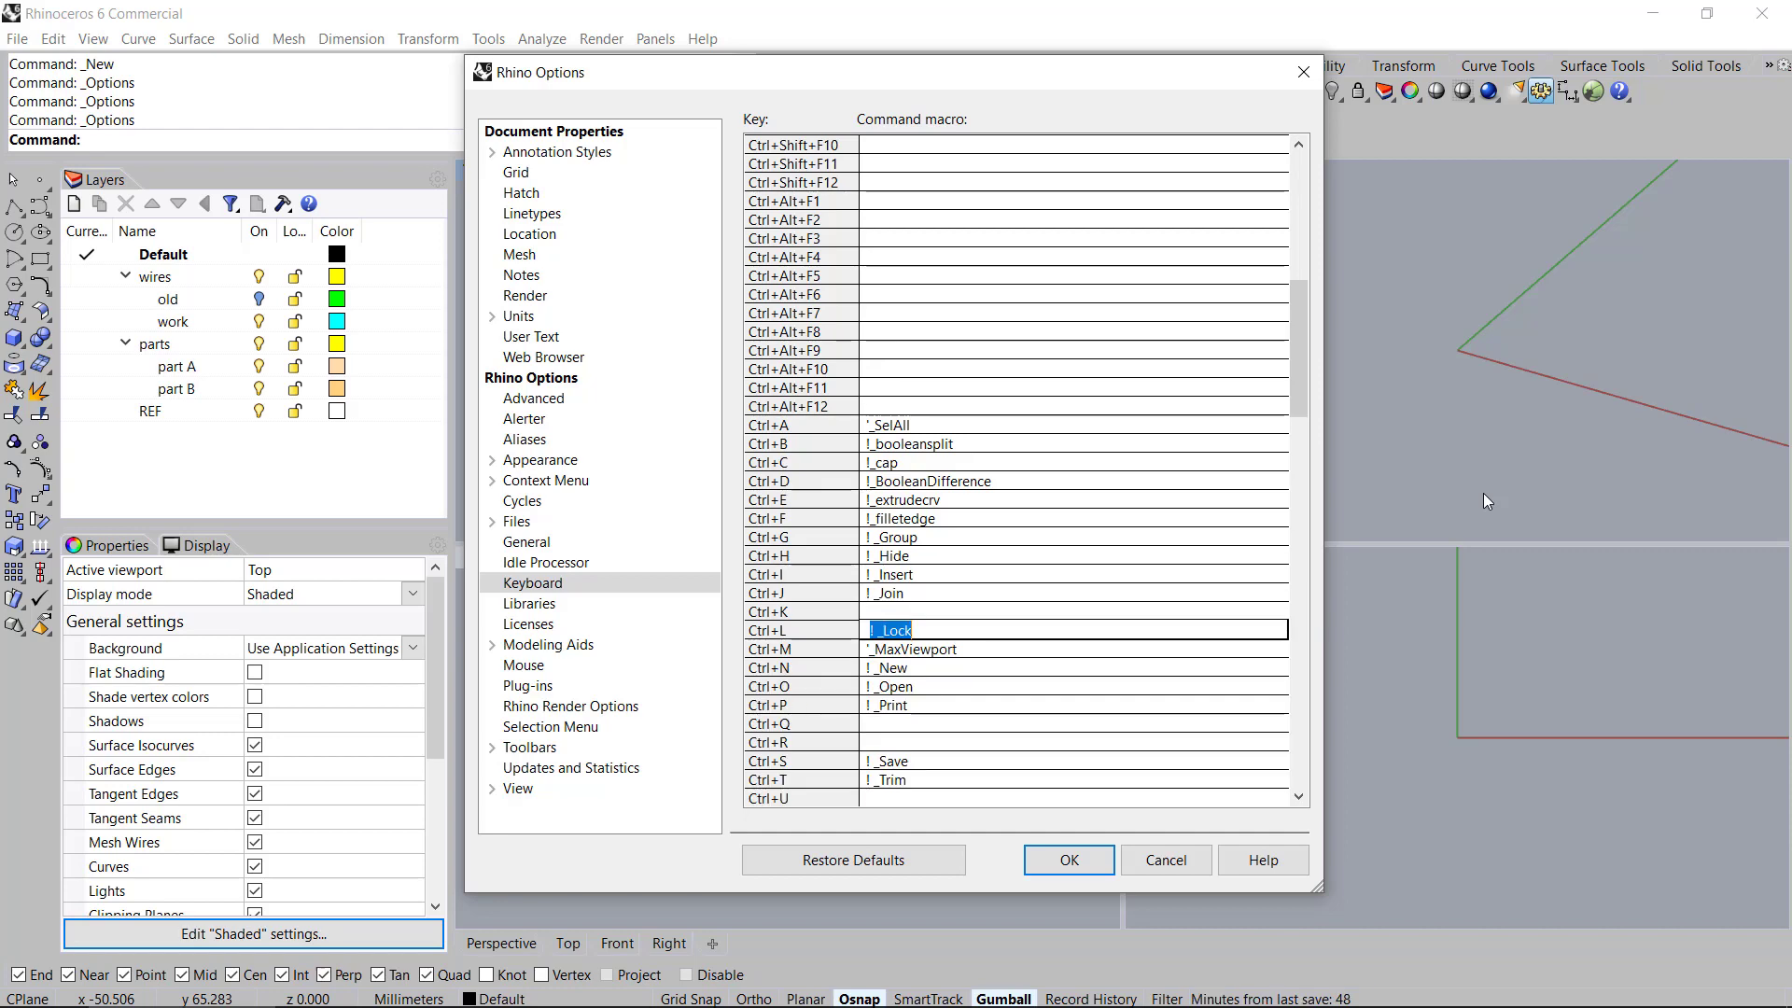
key("Down")
key("Up")
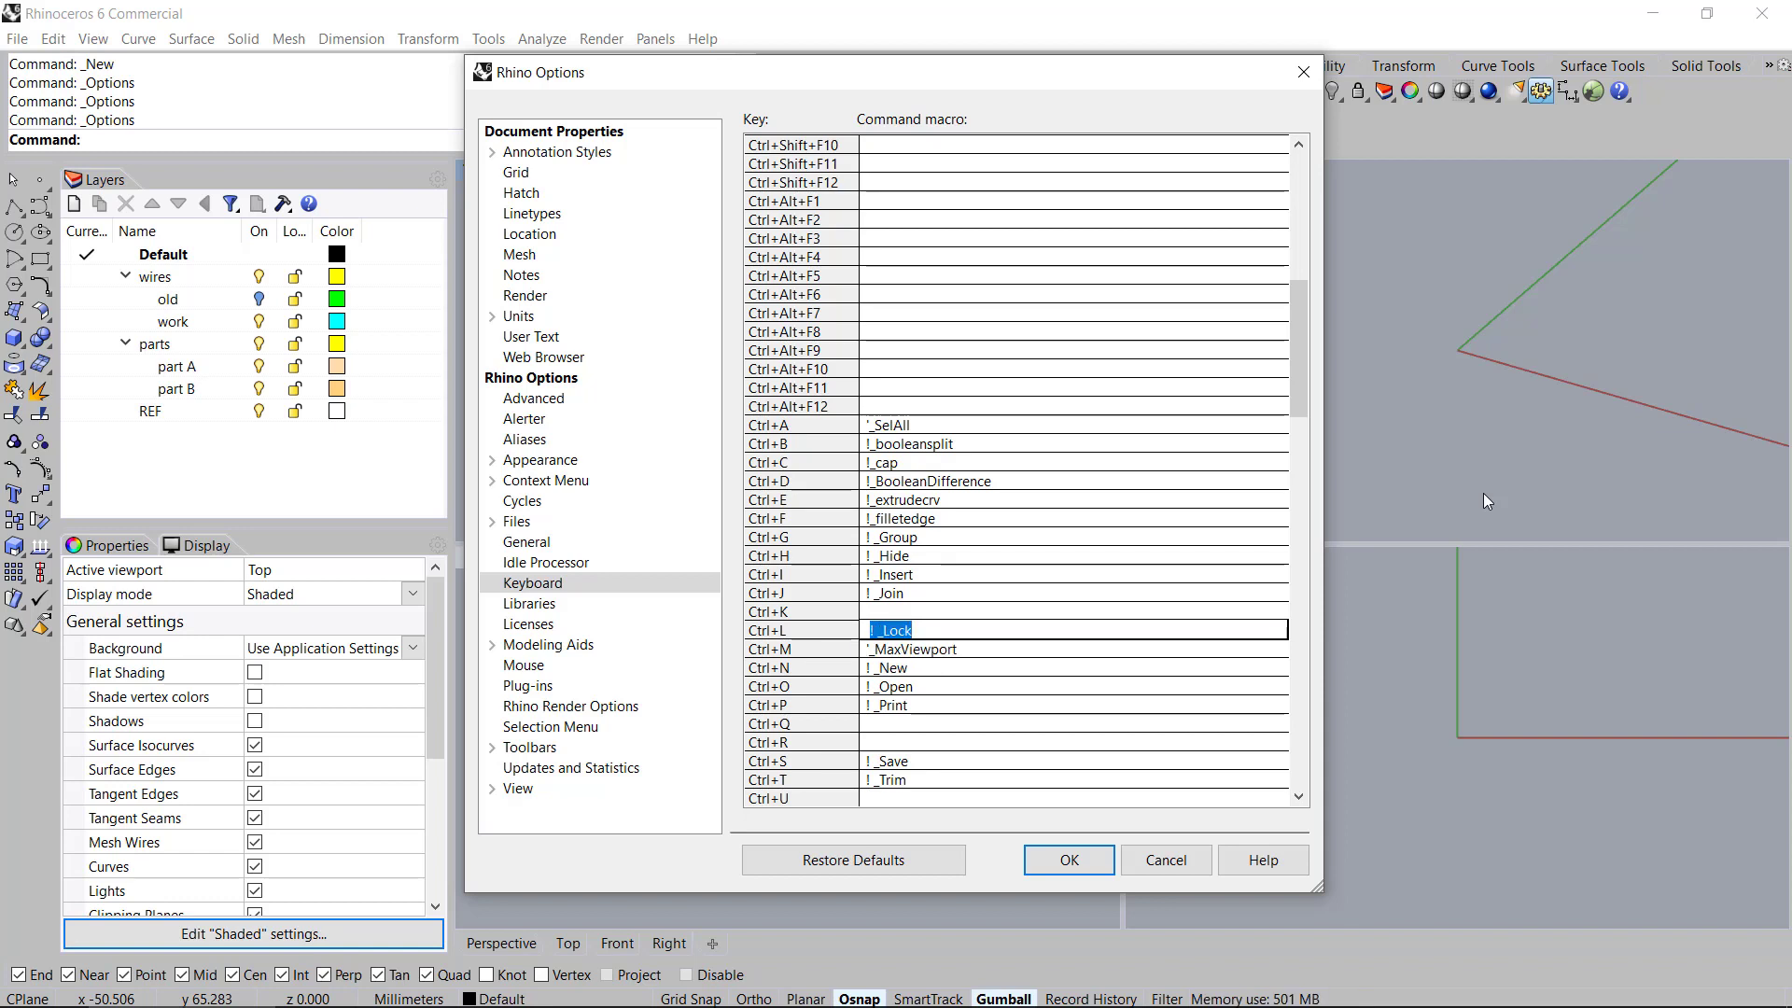
key("BackSpace")
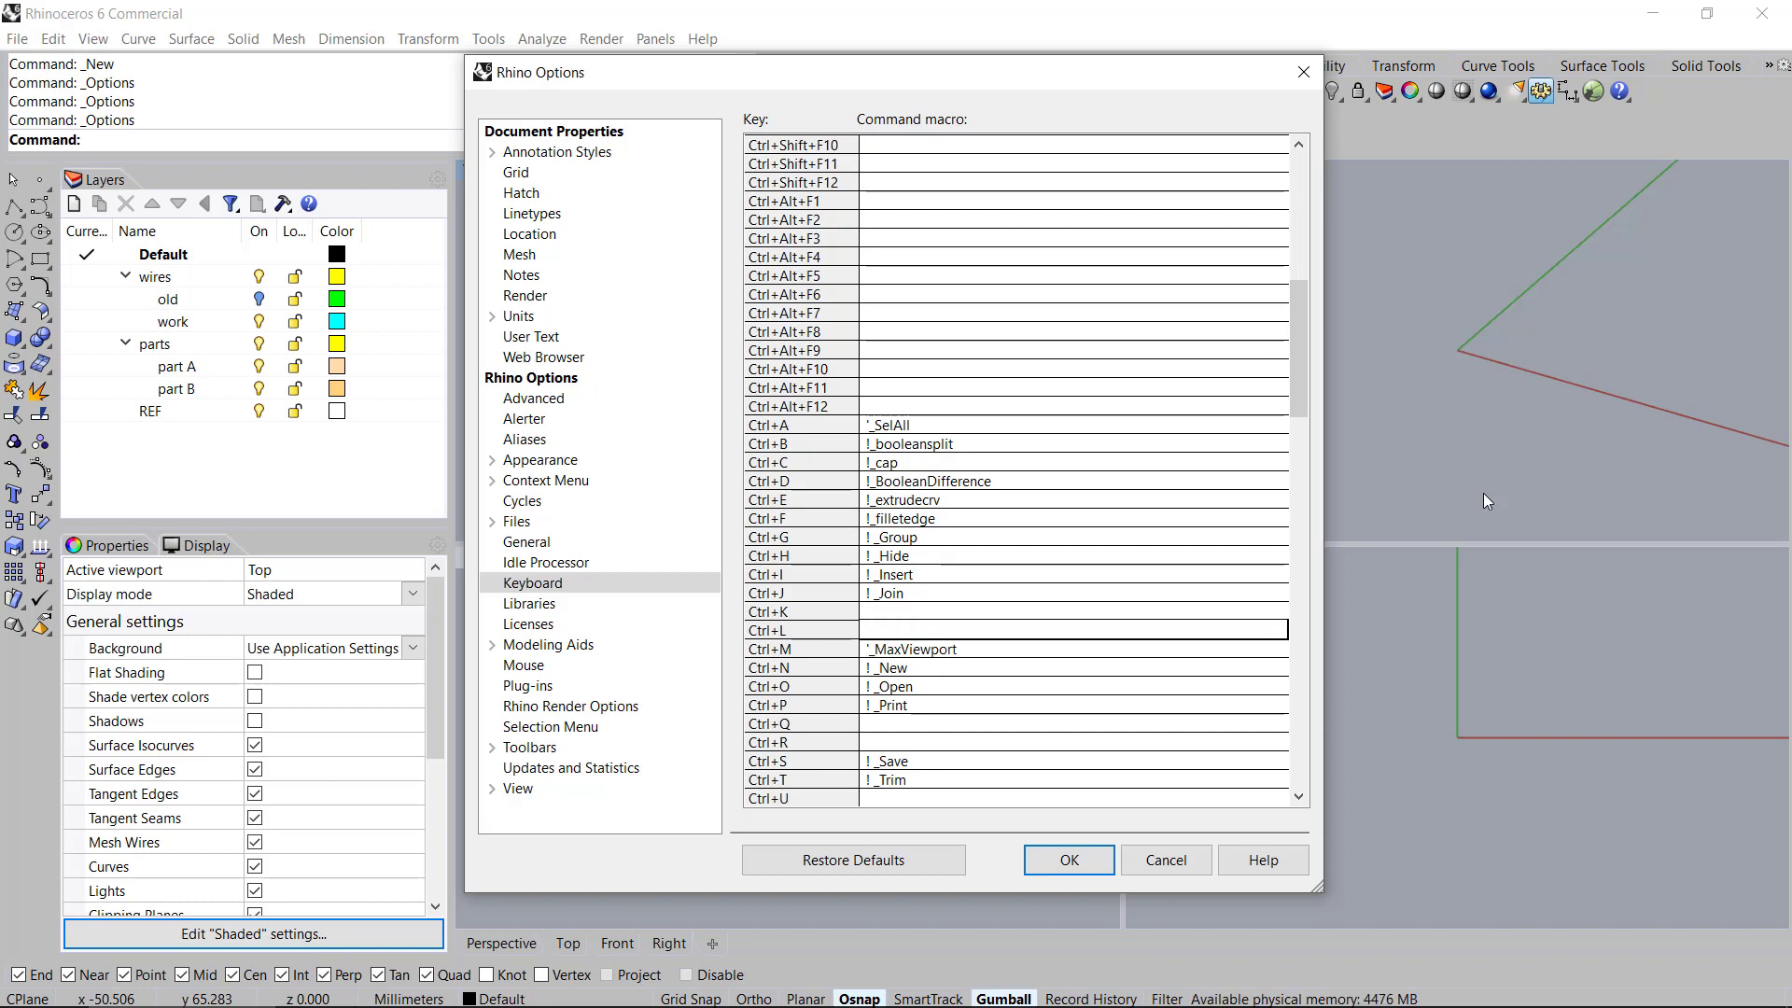
Skip past the Ctrl+M to Ctrl+P shortcuts and assign the command macro !_quit to the Ctrl+Q shortcut
key("Down")
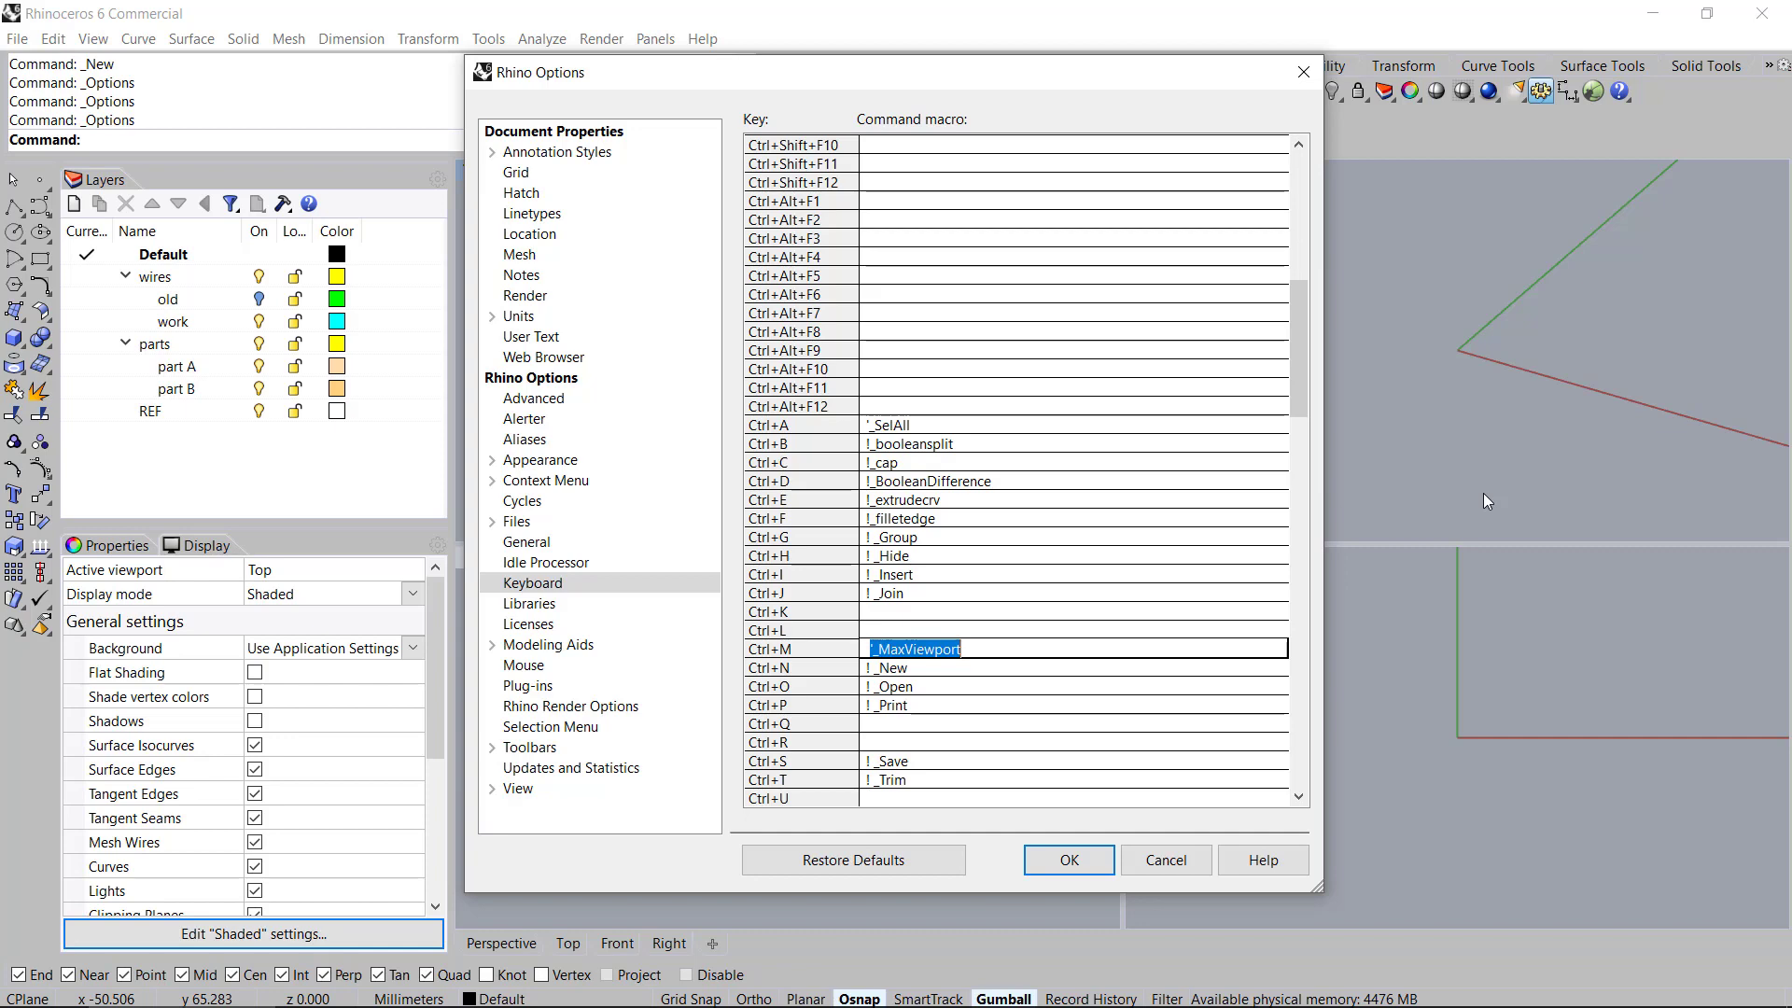
key("Down")
key("Down")
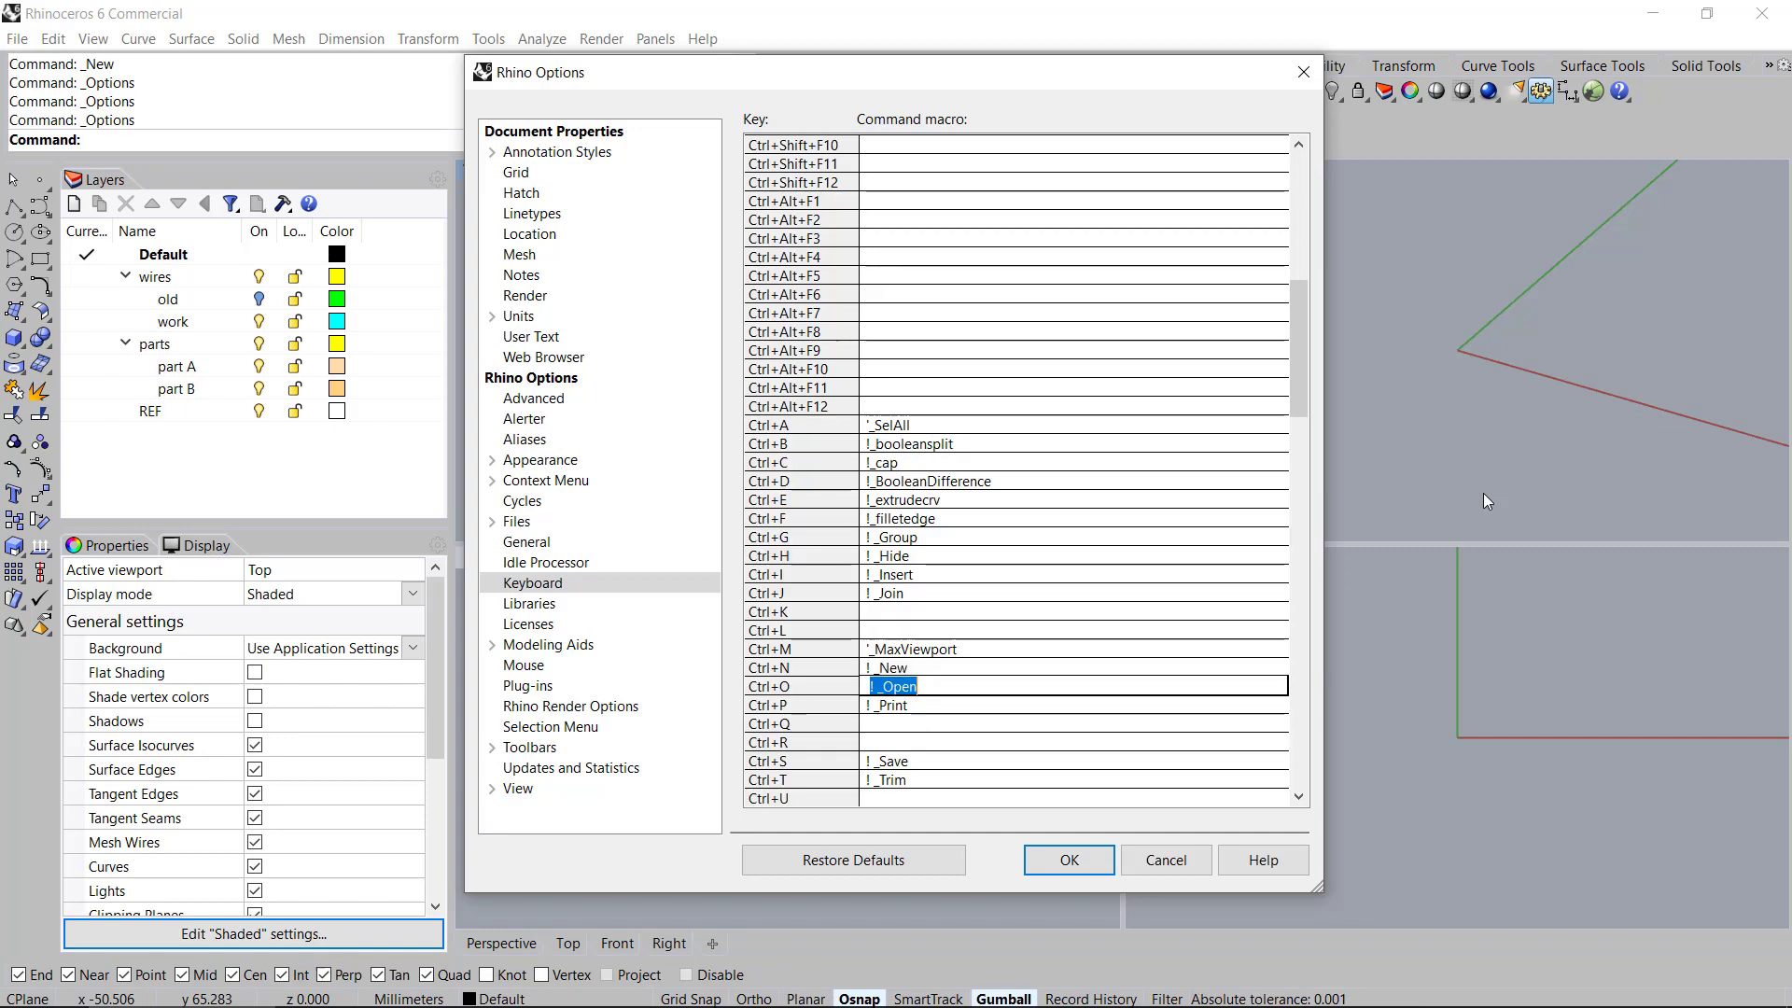
key("Down")
key("Down")
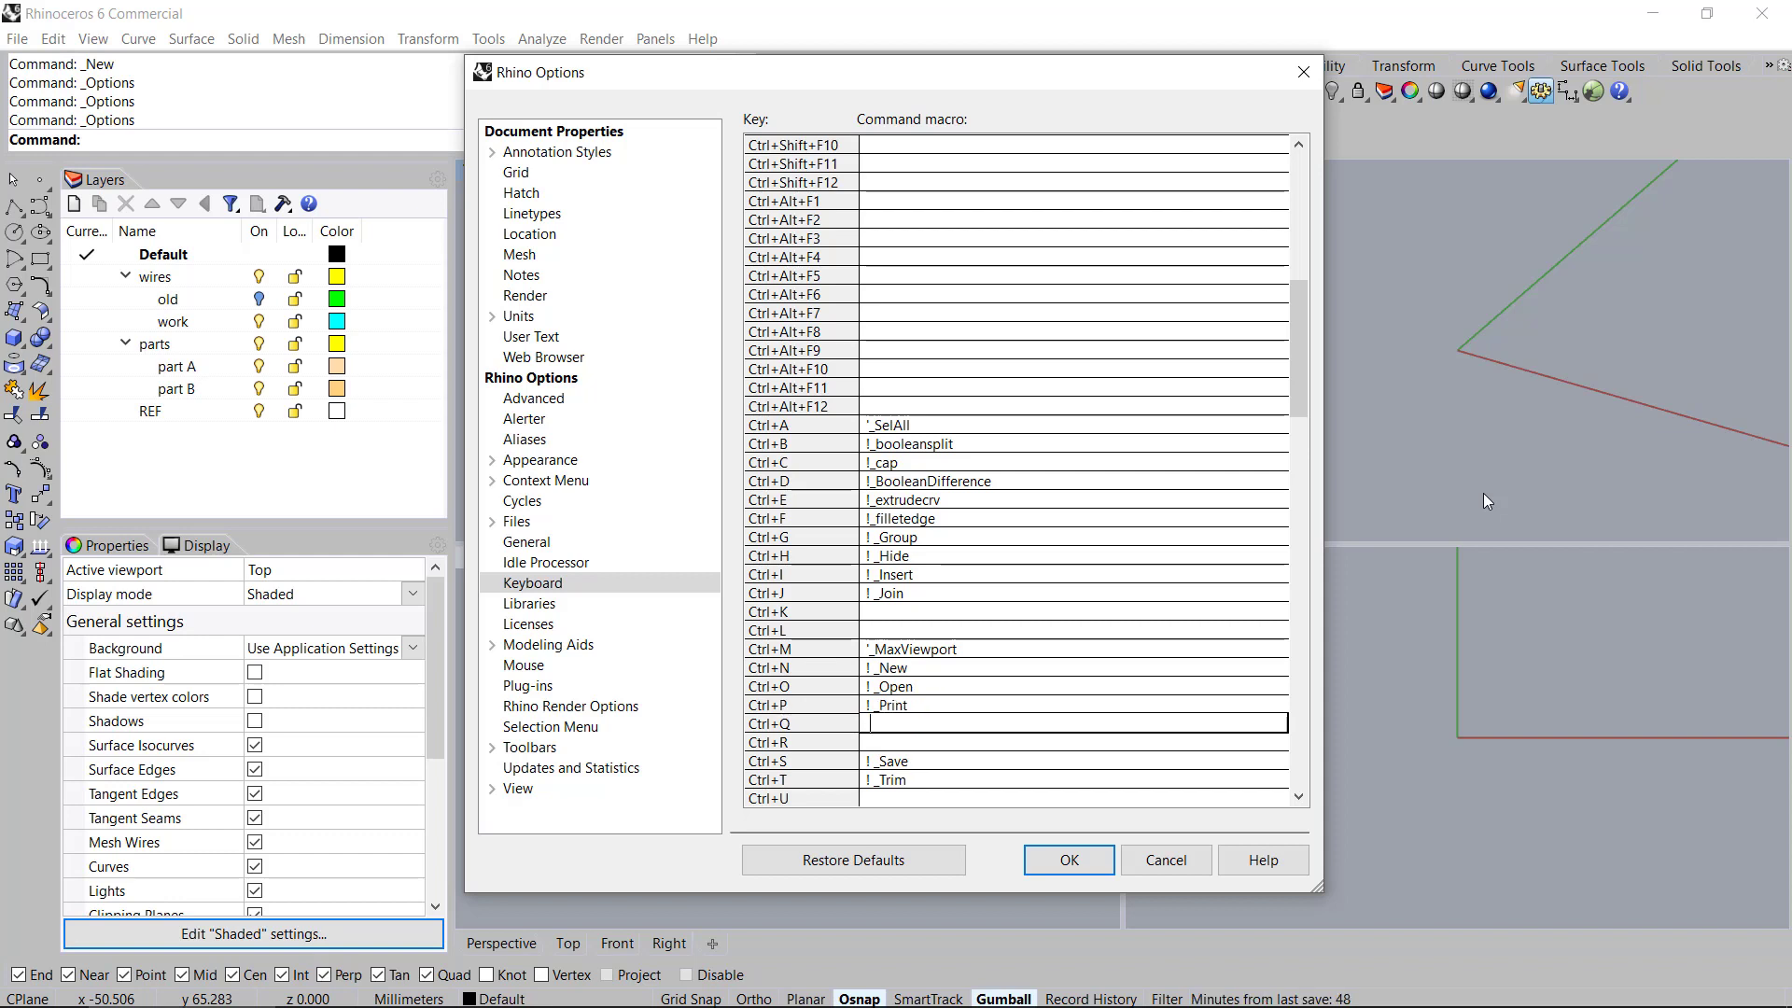
type("! _")
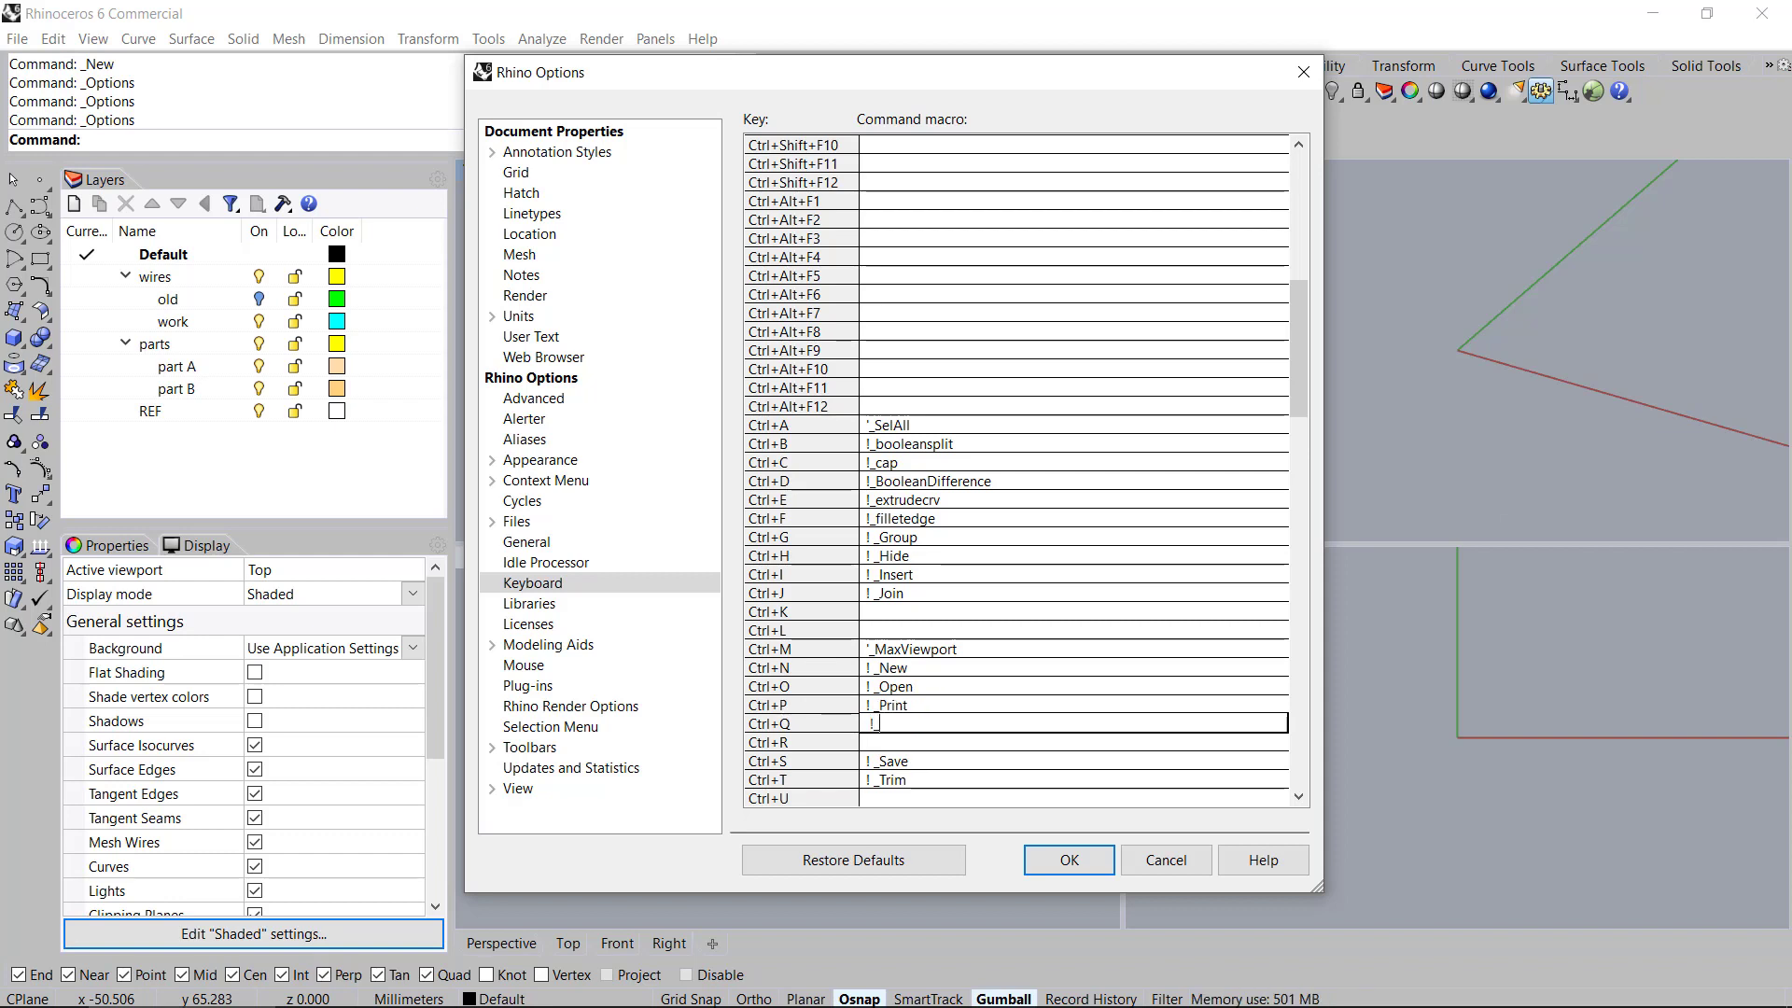
type("quit")
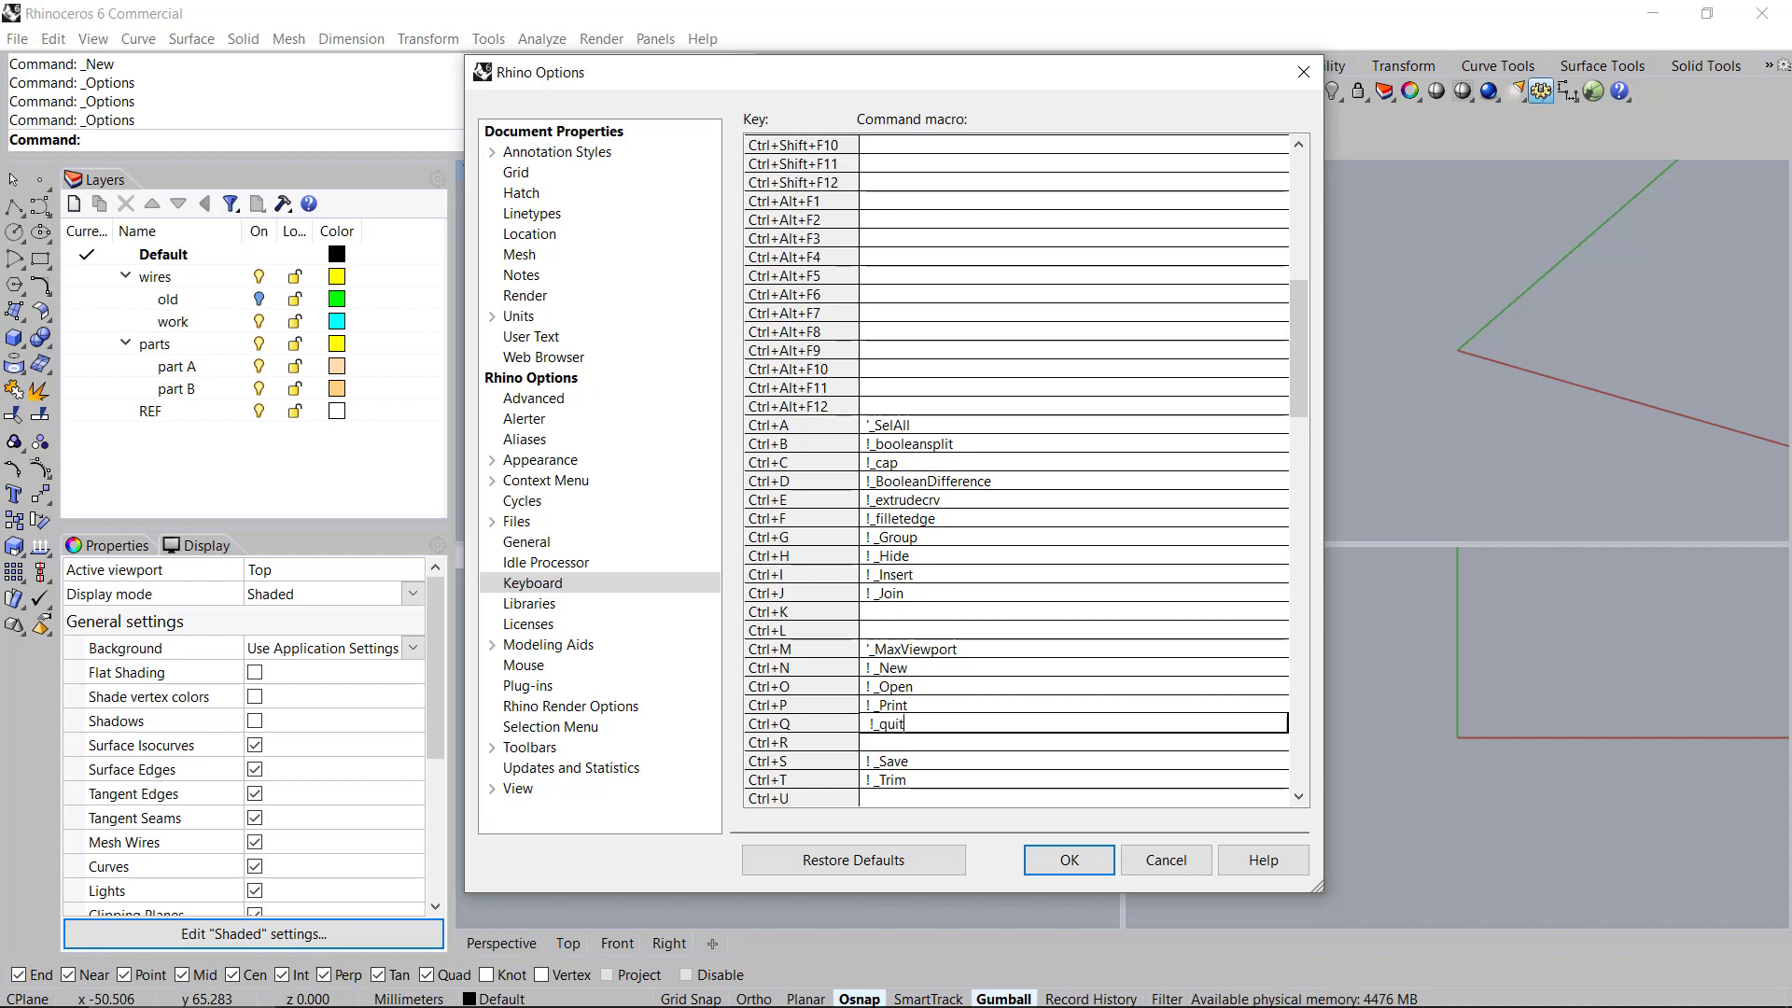
key("Return")
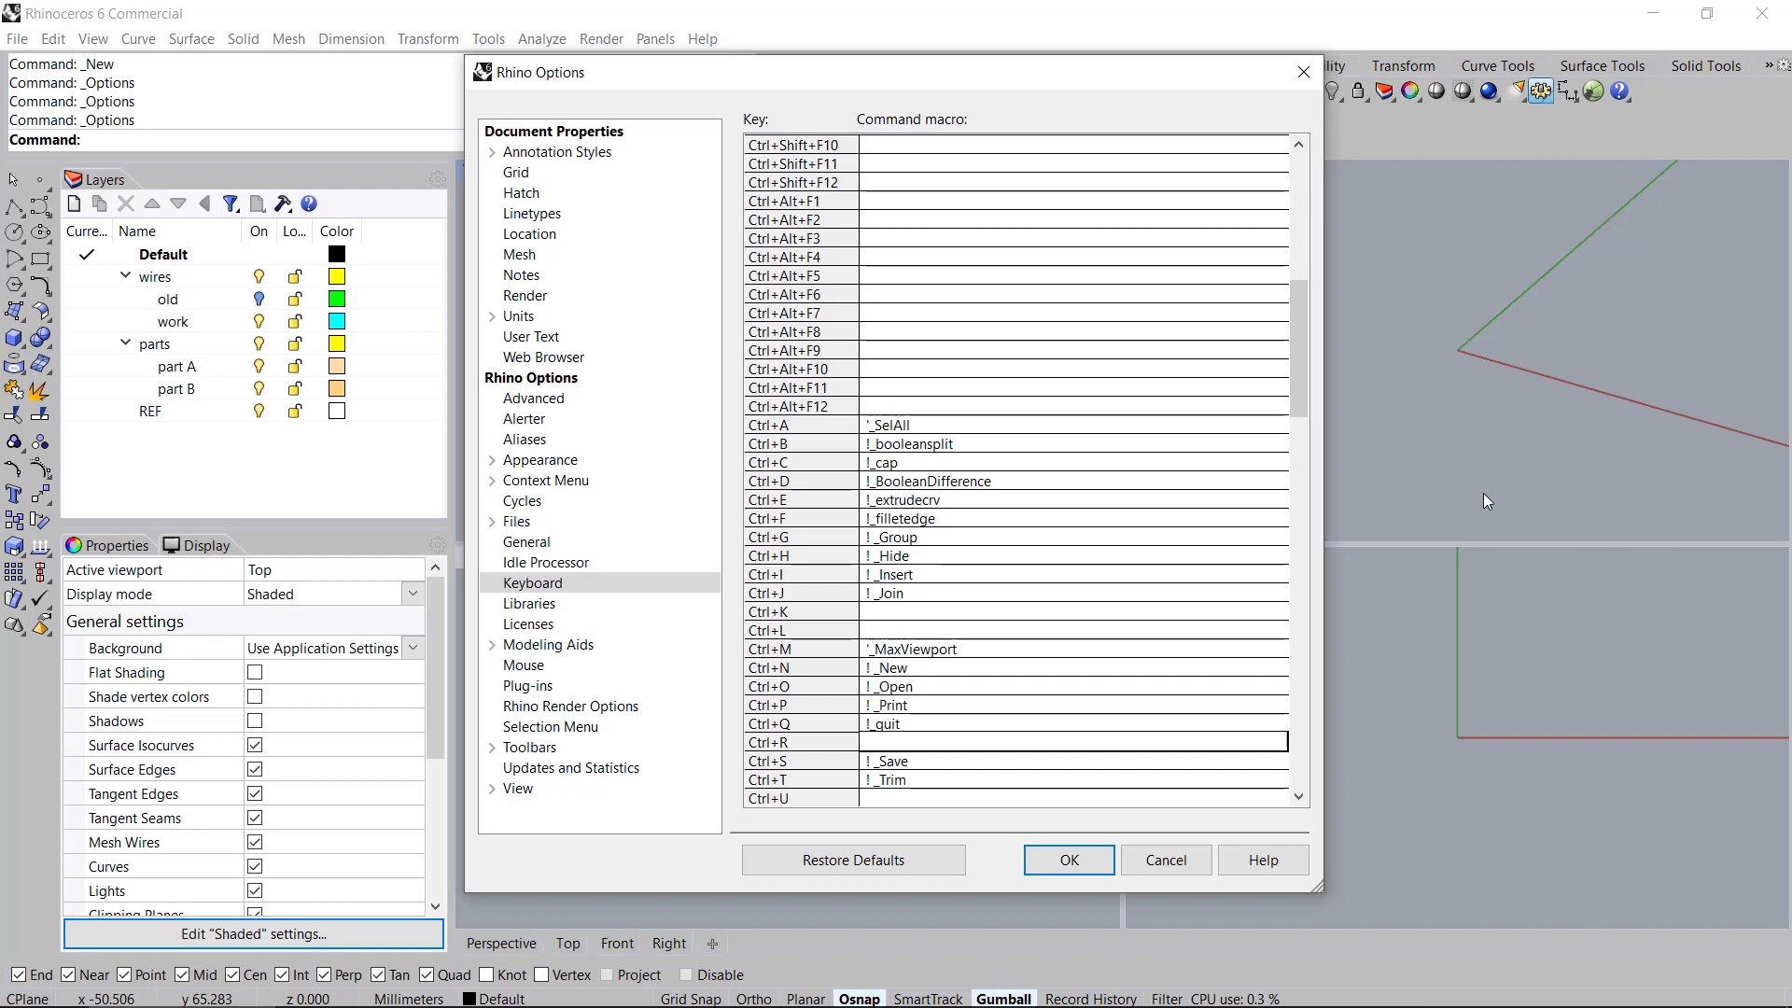
Assign the command macro !_sweep1 to the Ctrl+R shortcut and replace the Ctrl+S macro with !_split
type("! _")
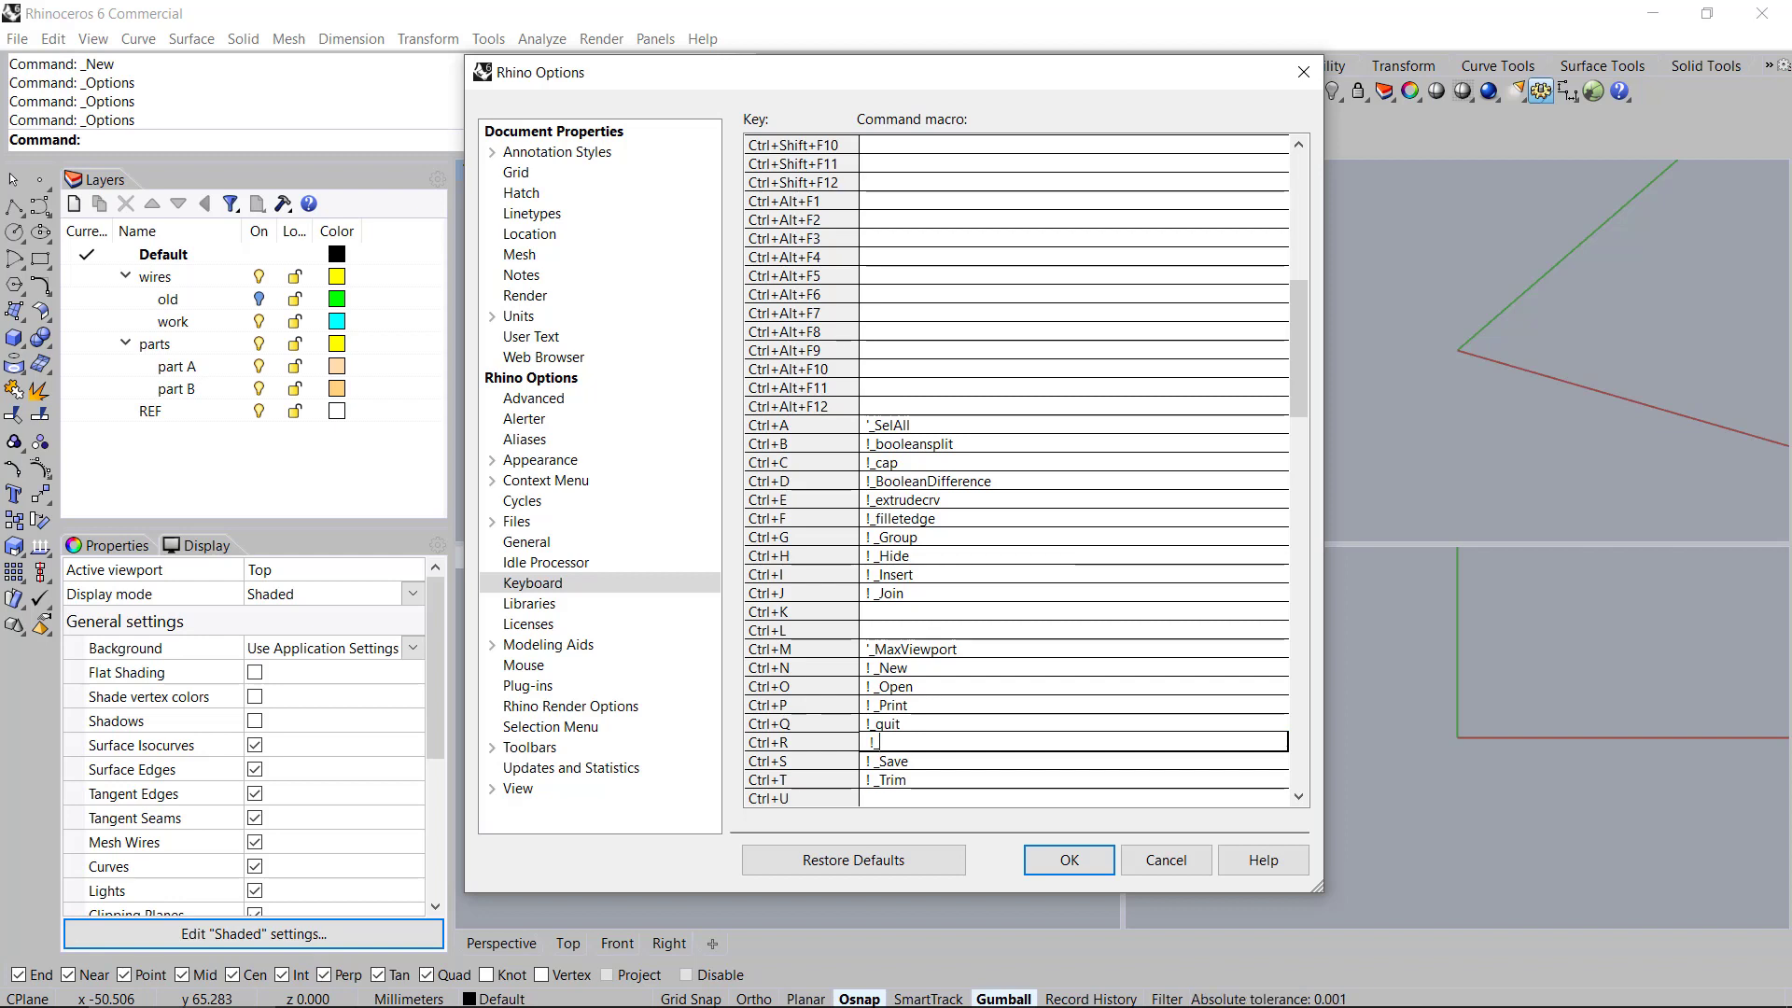
type("sweep")
key("BackSpace")
key("BackSpace")
key("BackSpace")
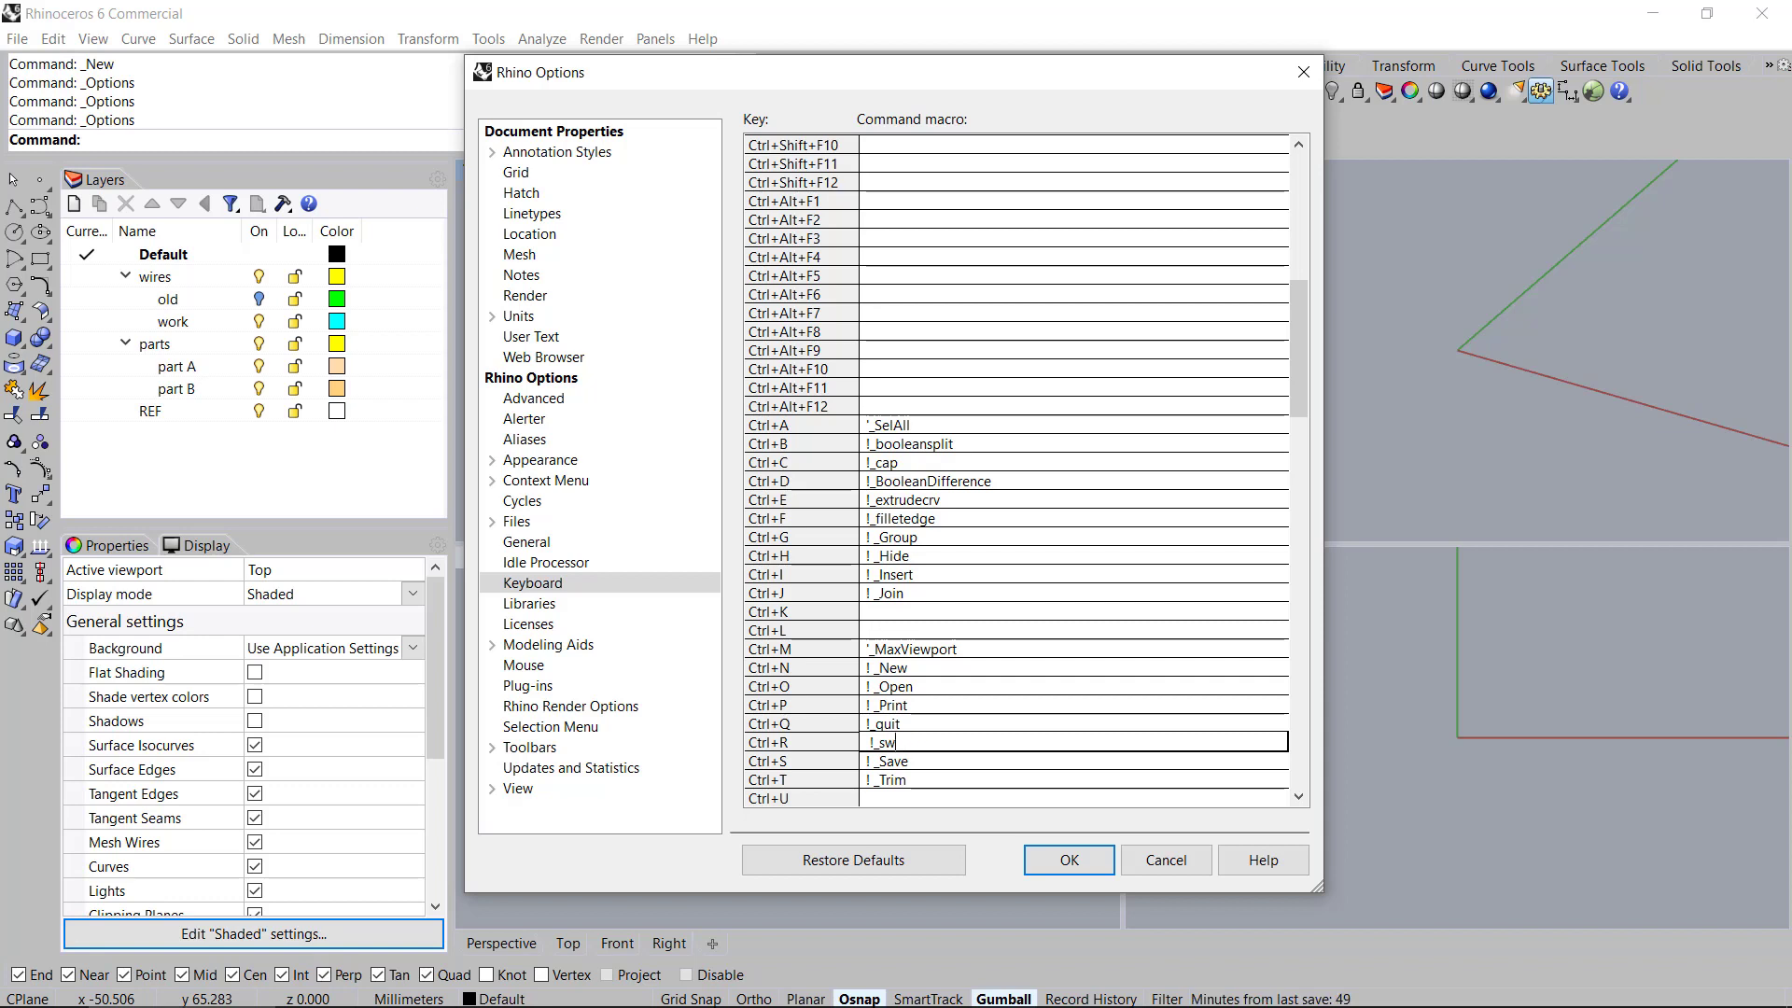
type("eep1")
key("Down")
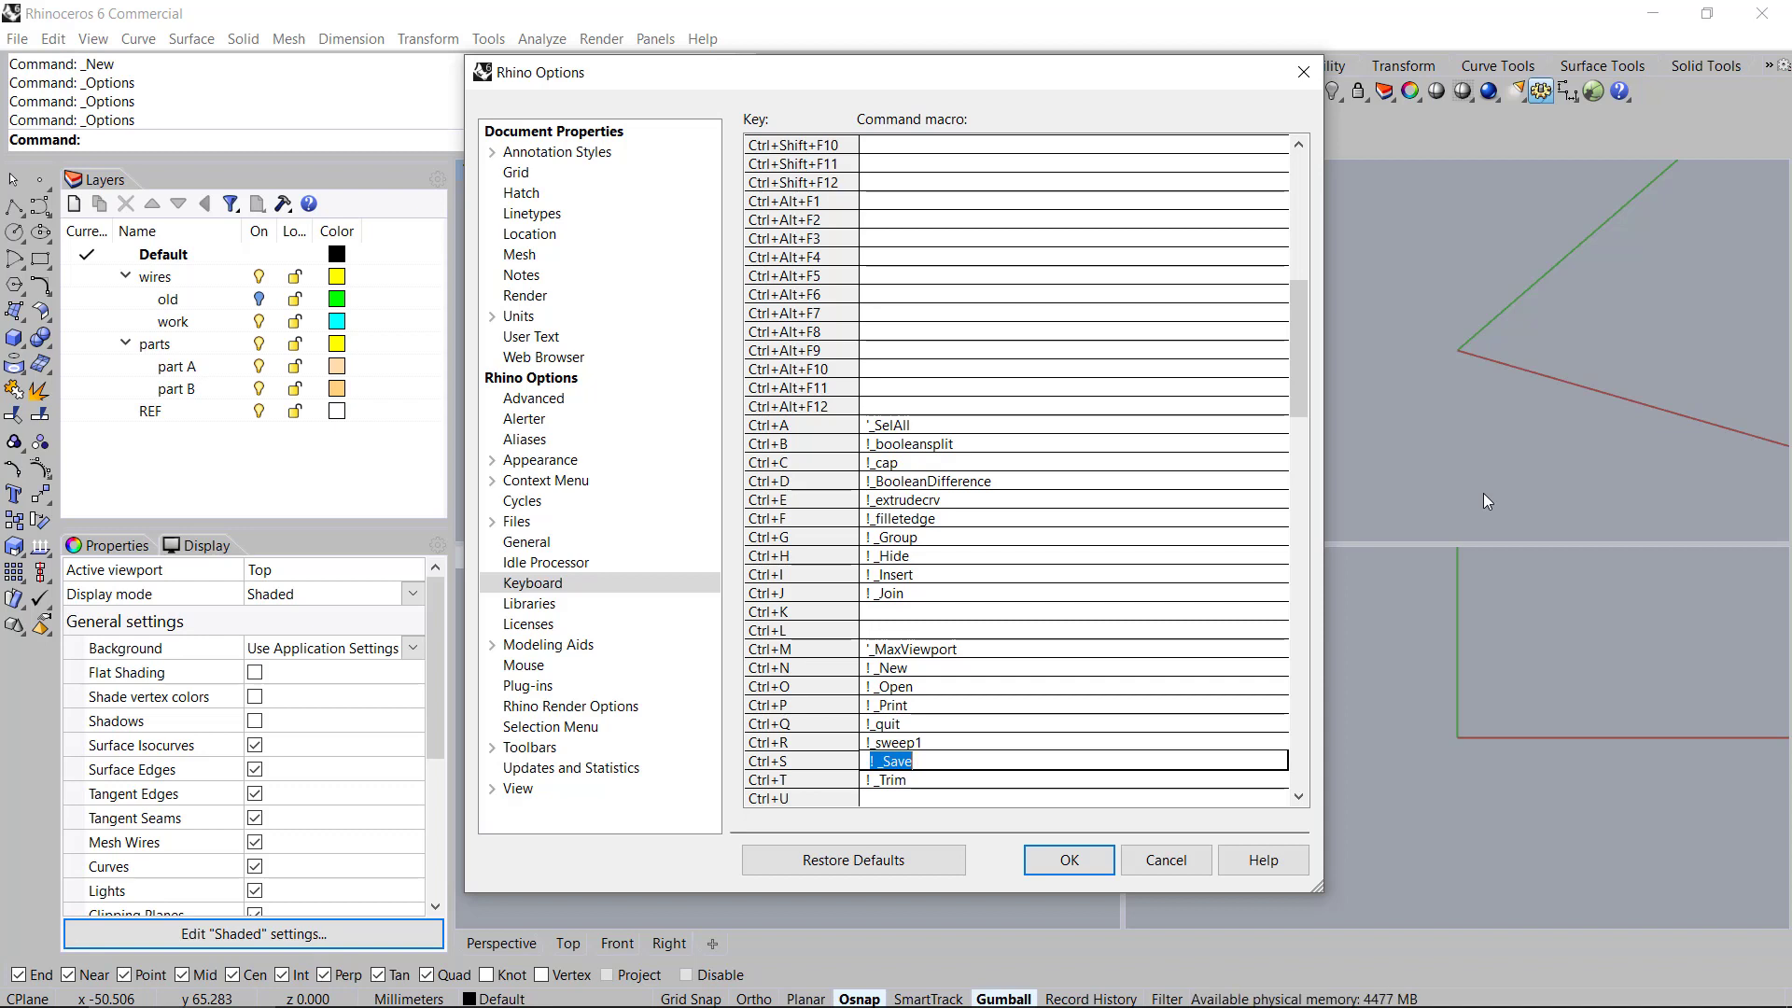
type("! _split")
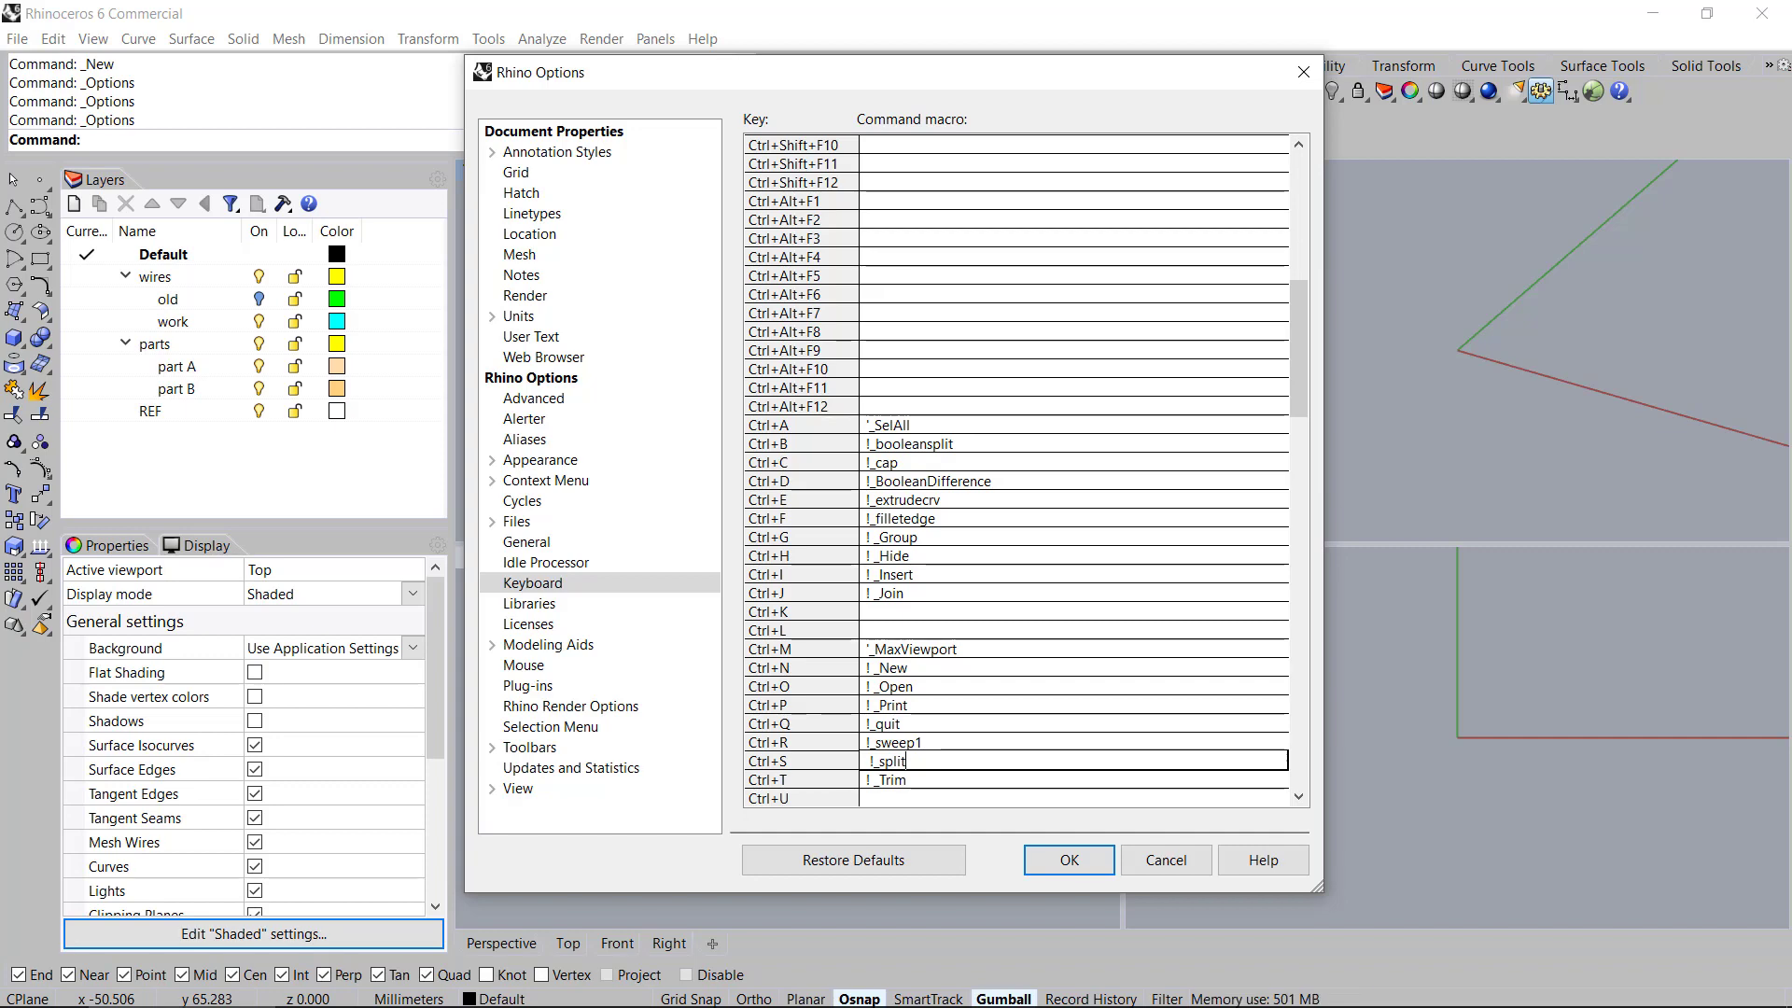
key("Down")
Replace the command macro of the Ctrl+X shortcut with !_delete
key("Down")
key("Down")
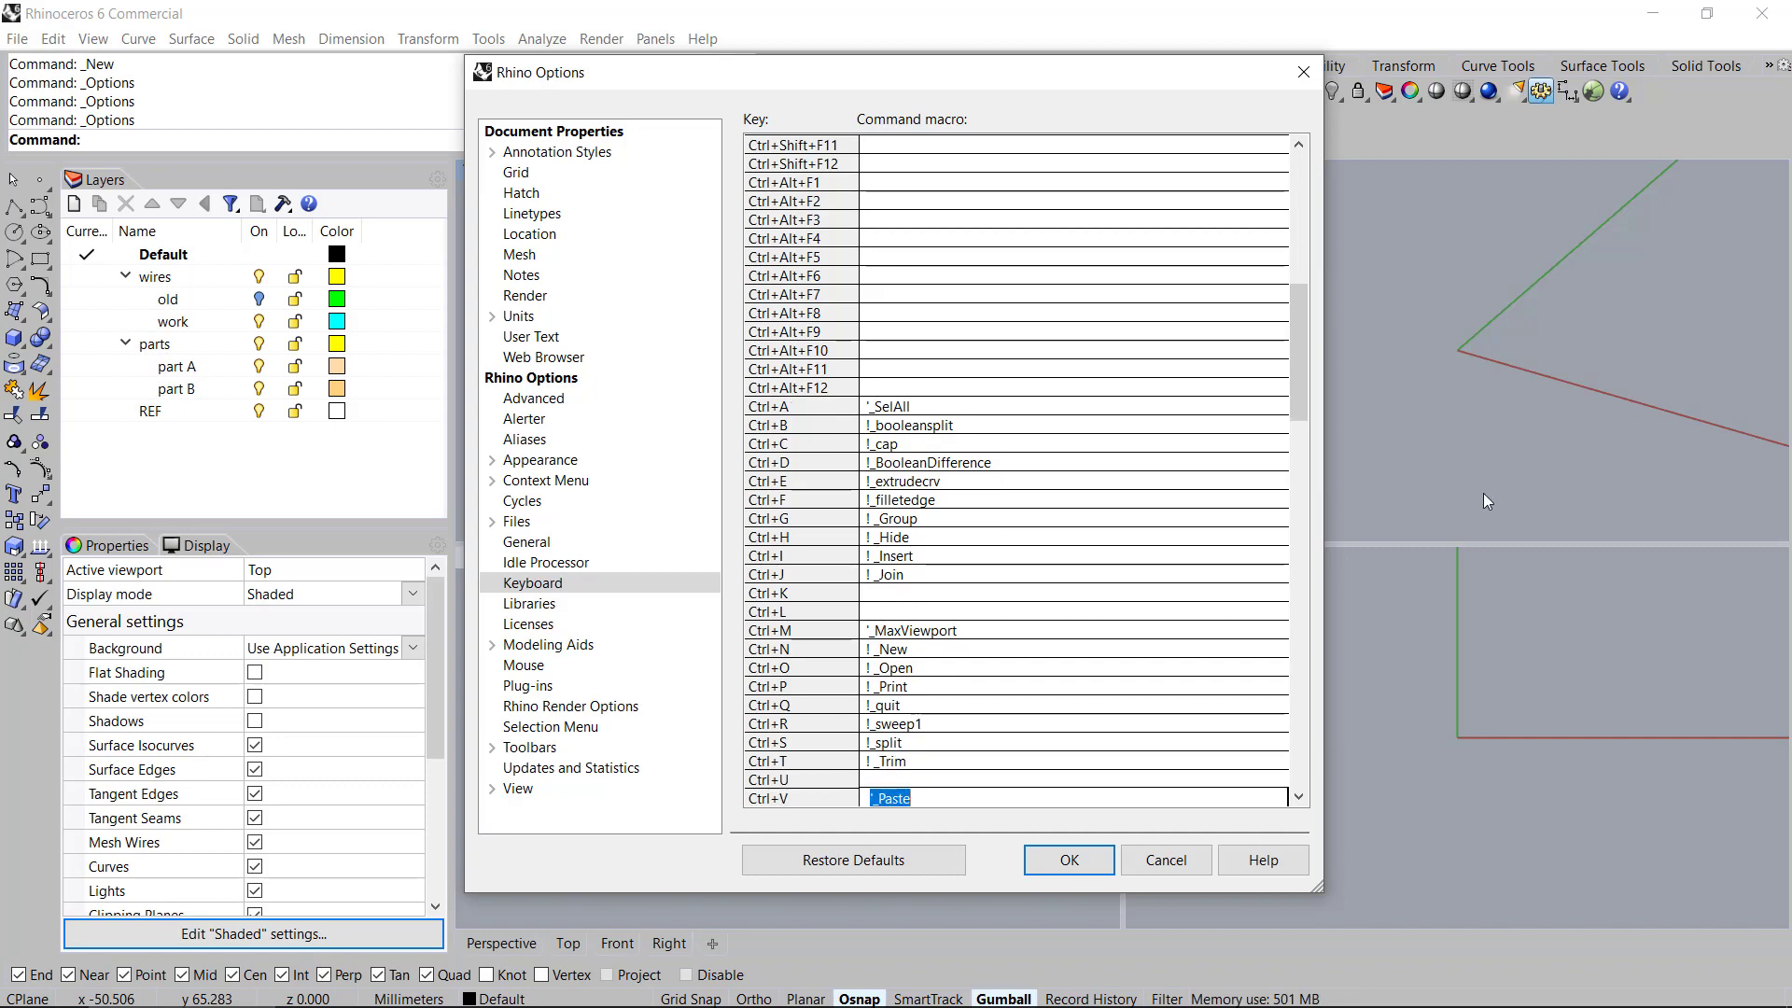
key("Up")
key("Up")
key("Down")
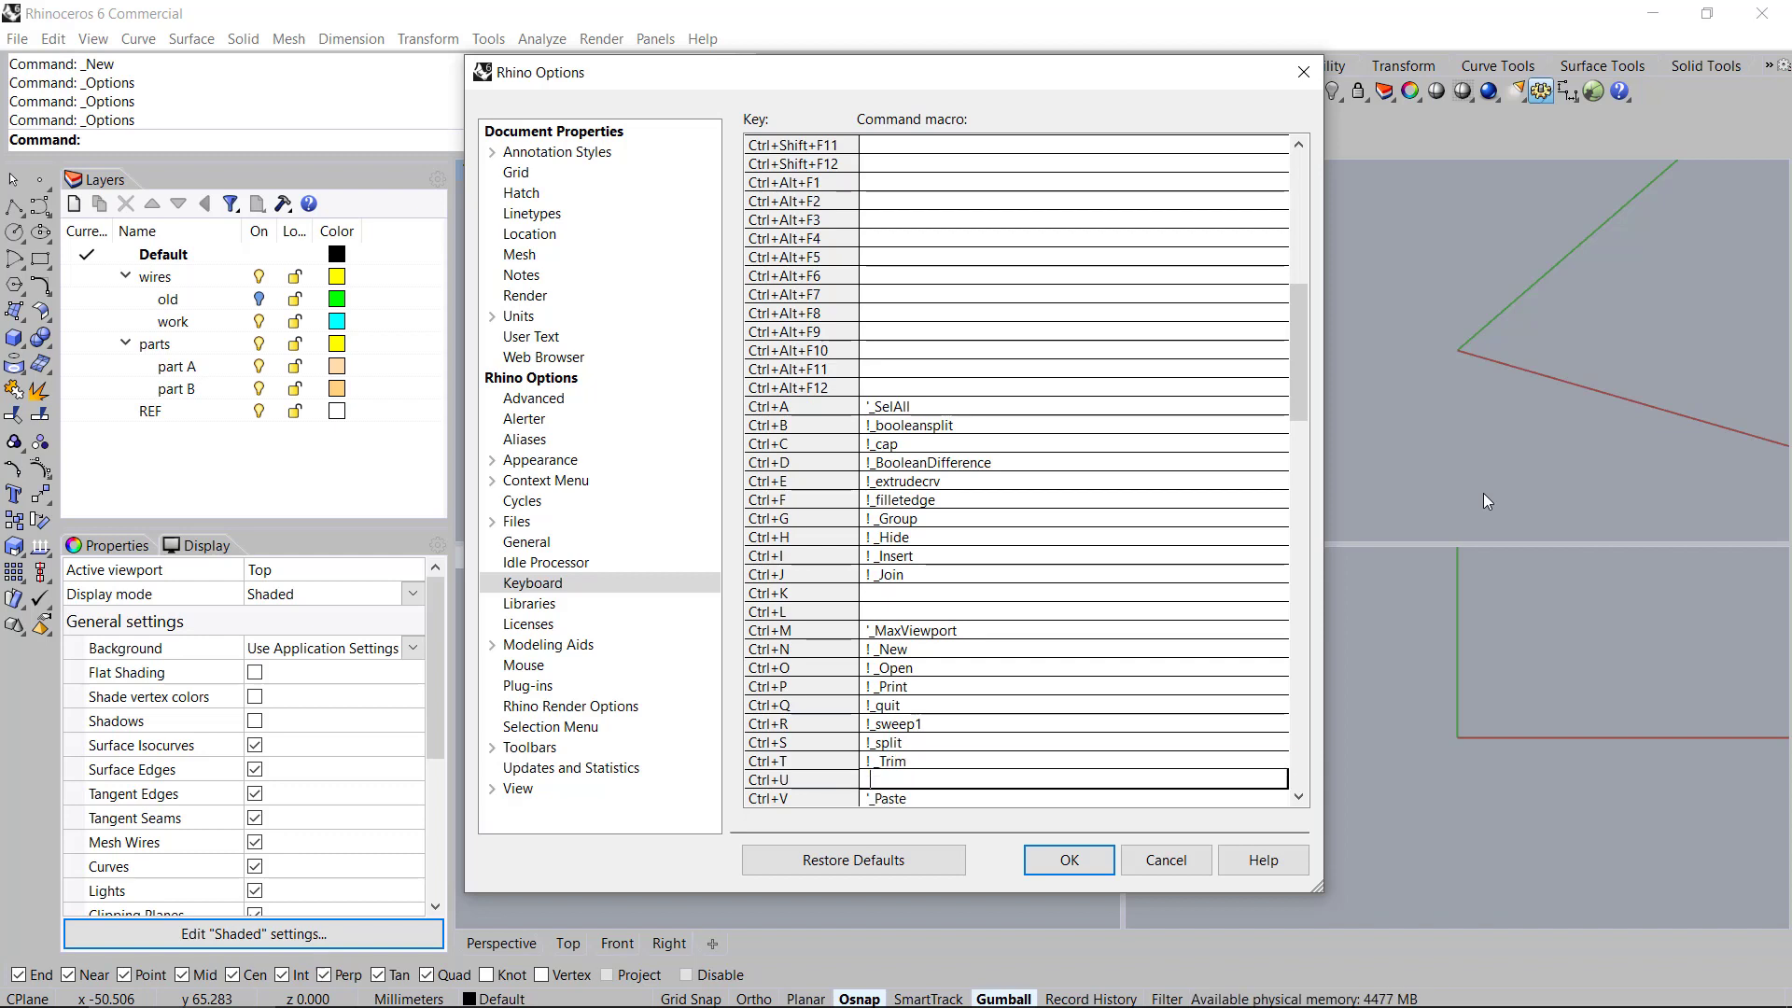
key("Down")
key("Up")
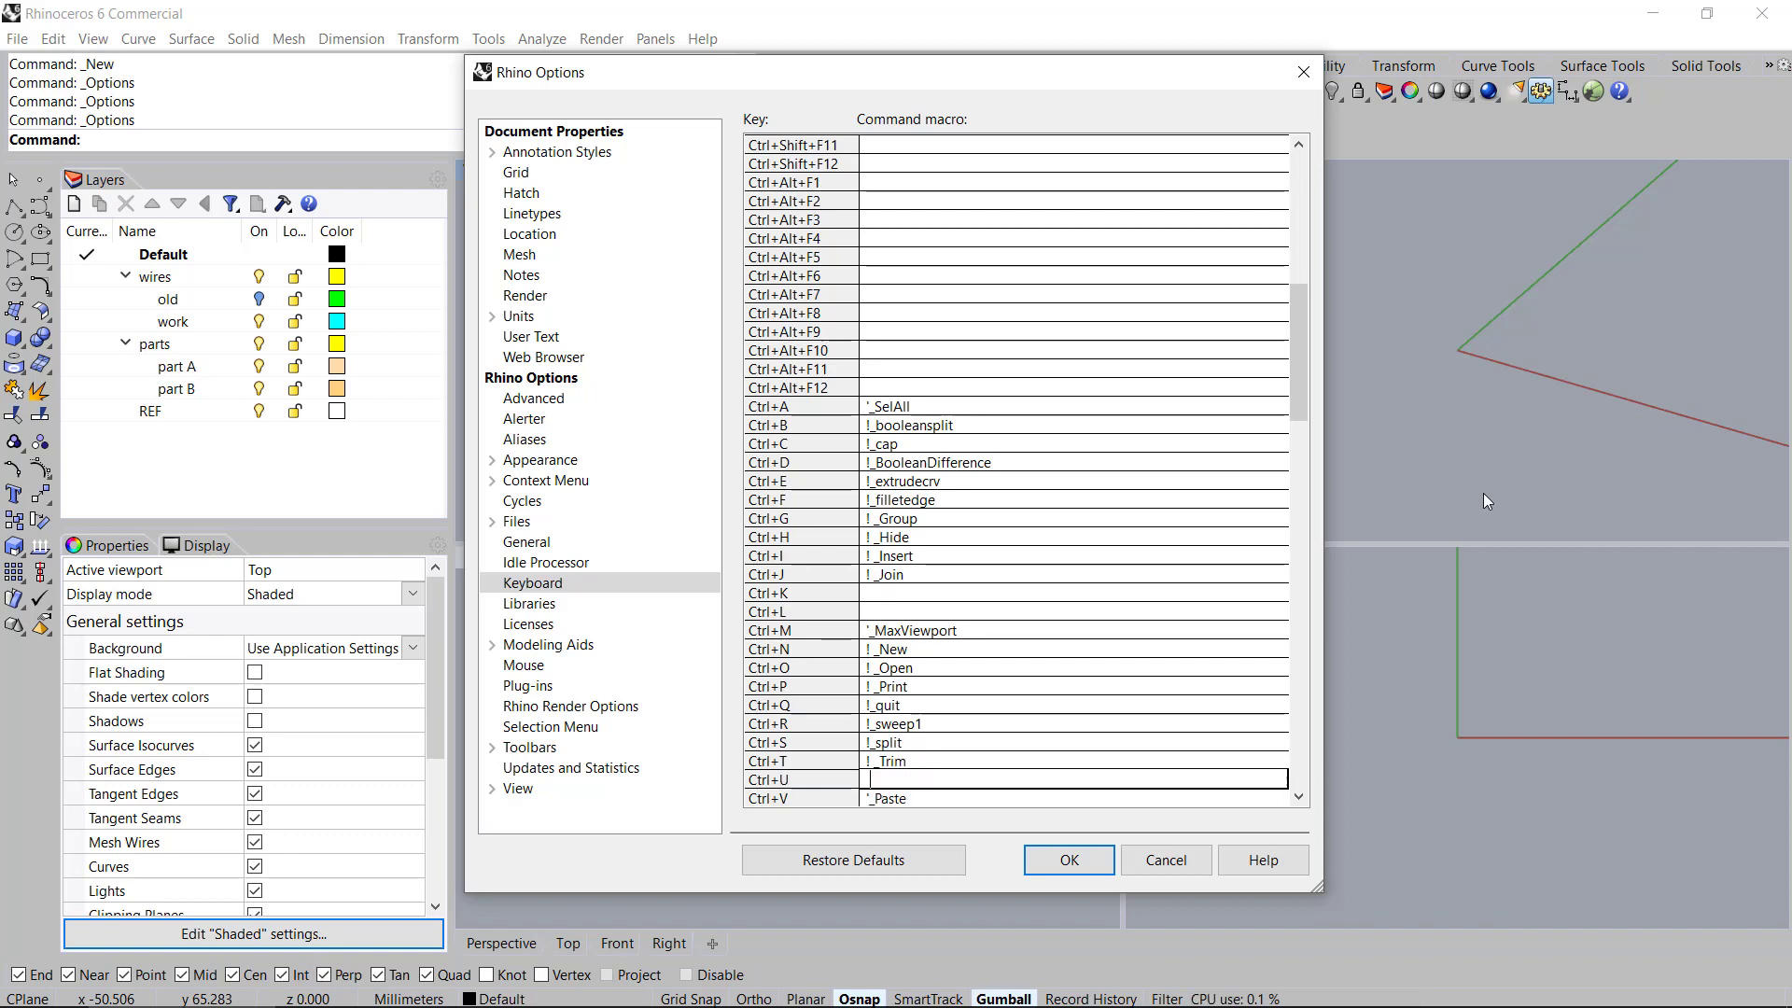
key("Down")
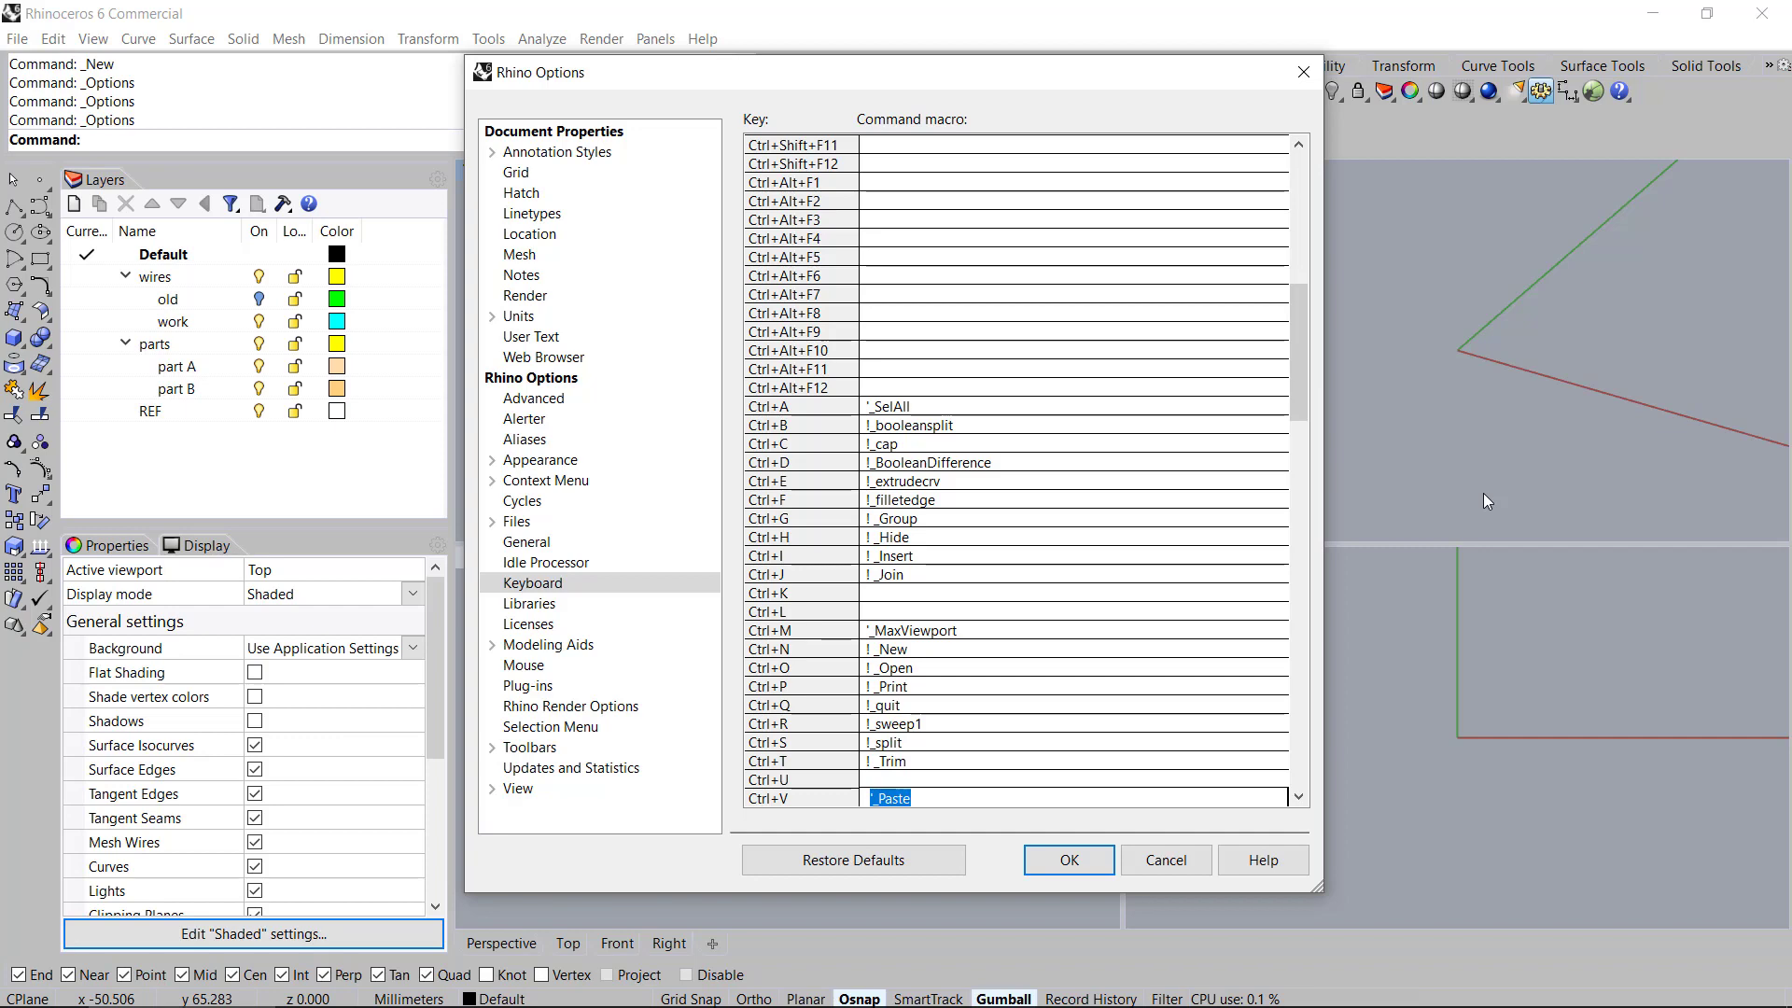
key("Down")
key("Down")
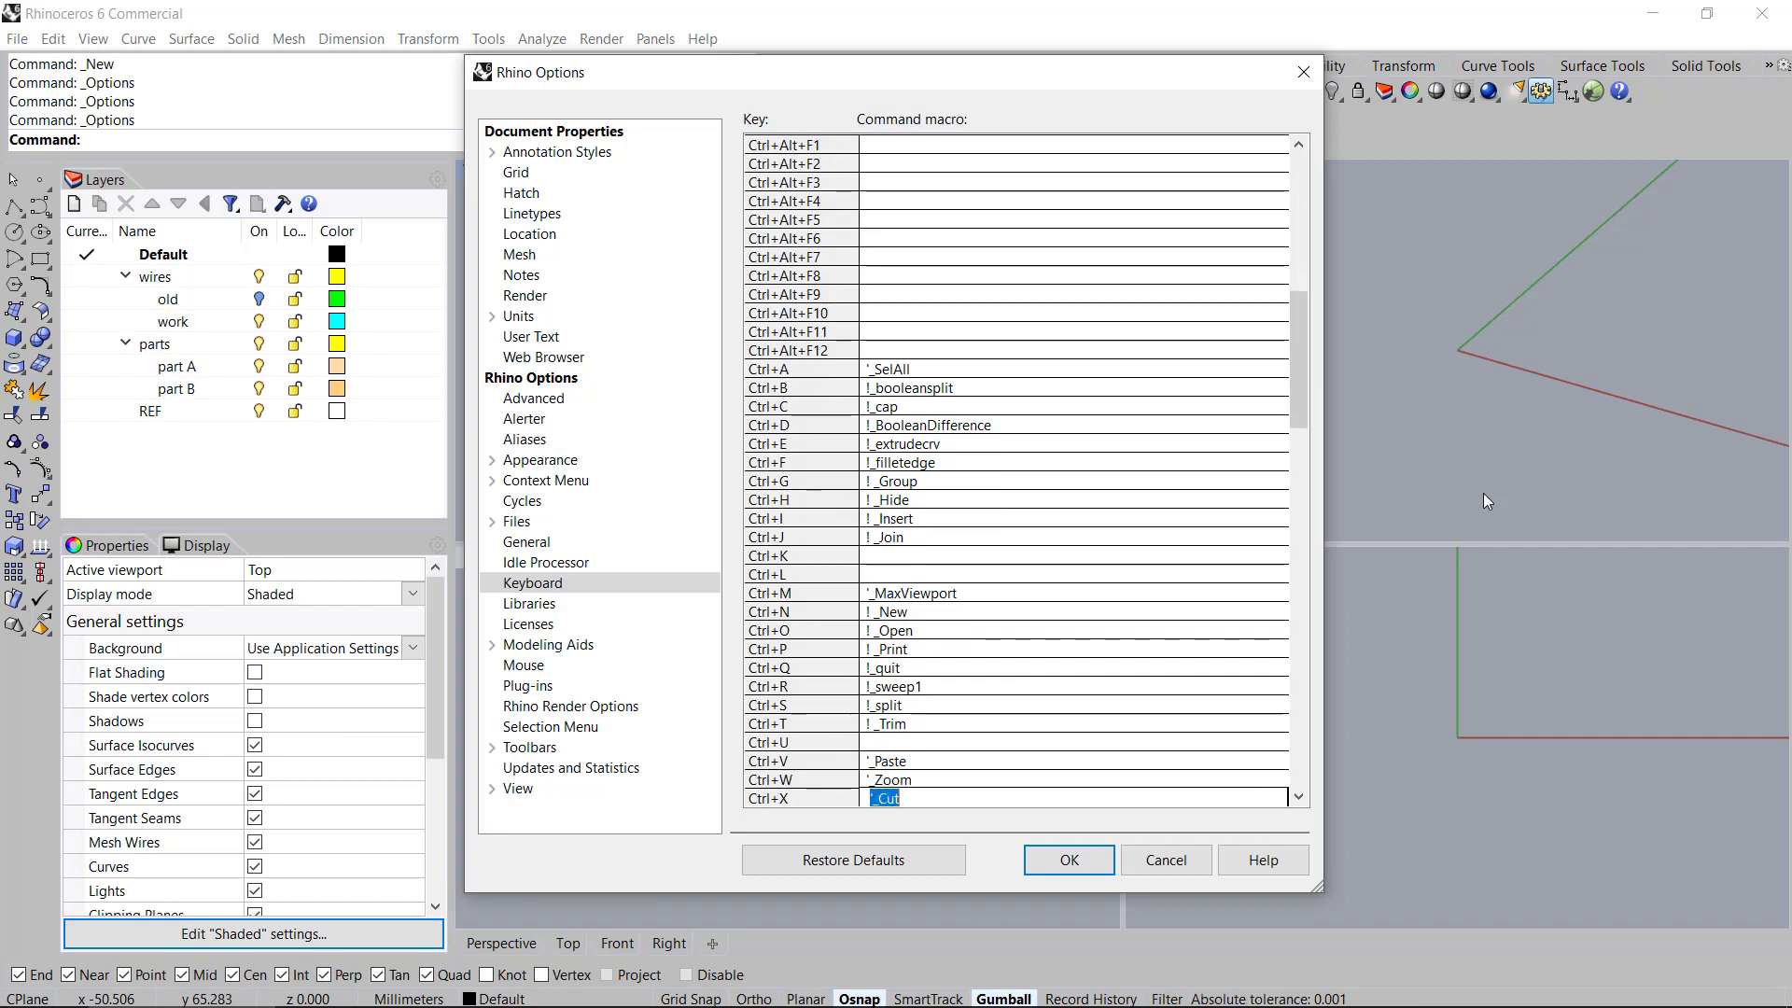
key("Up")
key("Down")
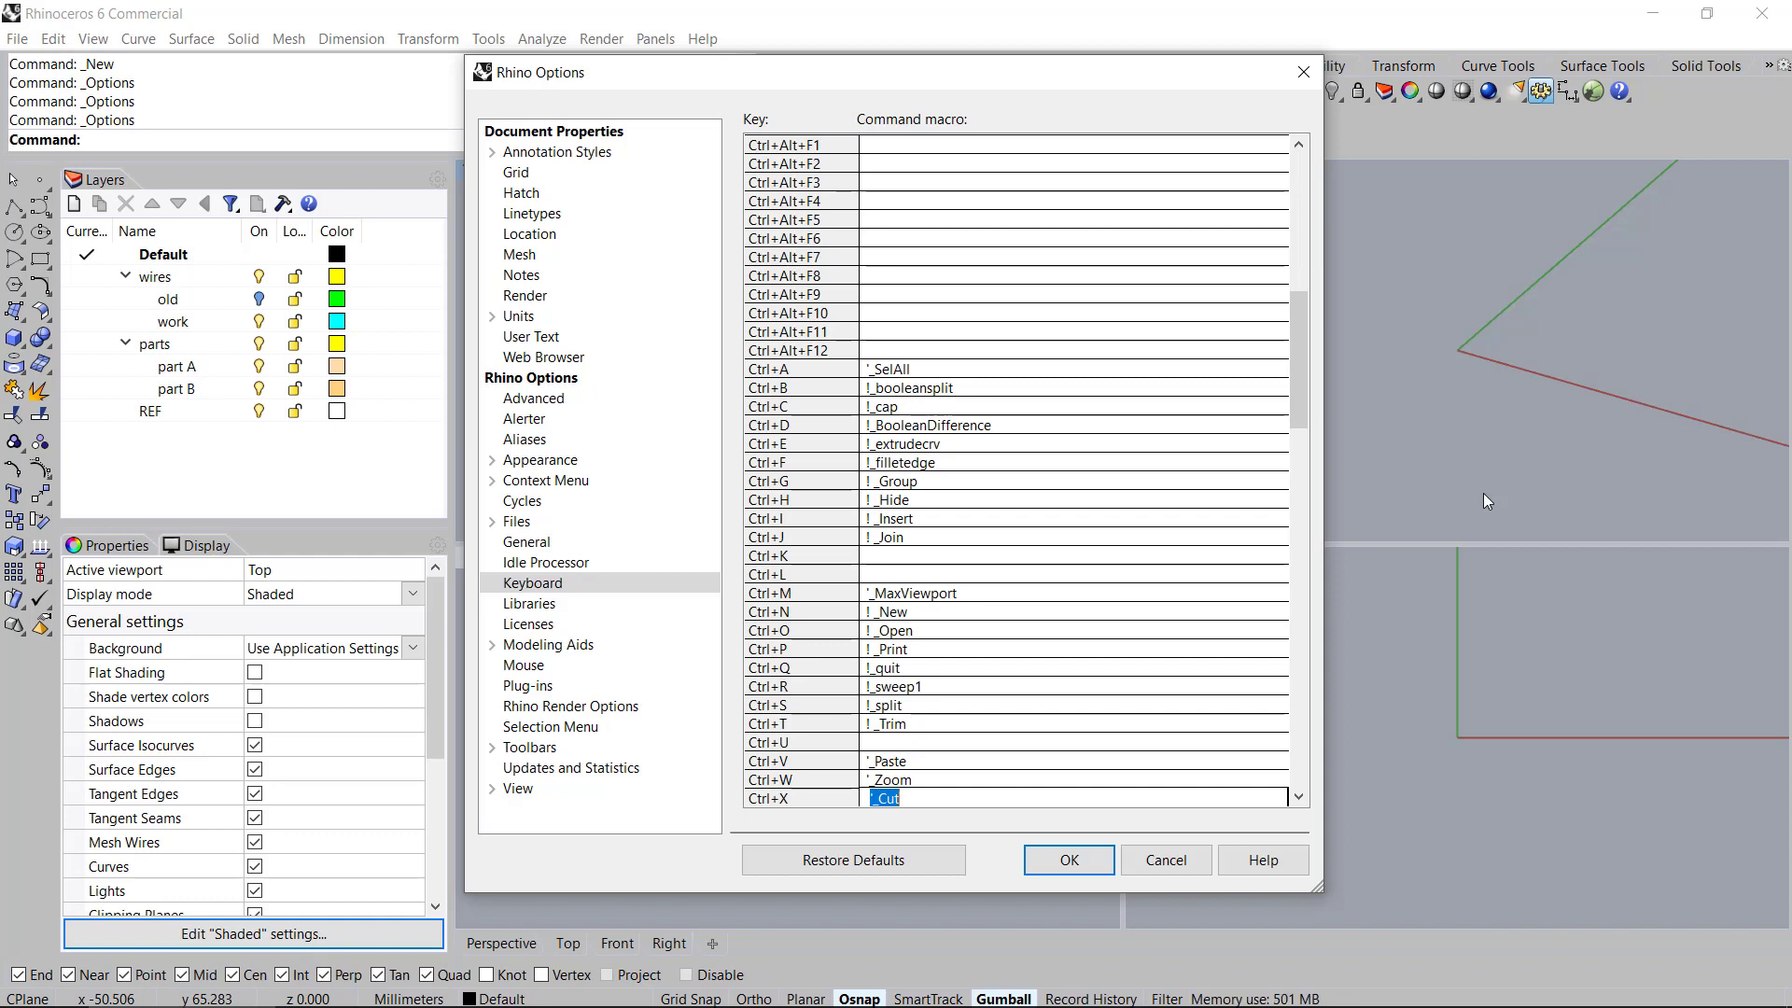
type("!_")
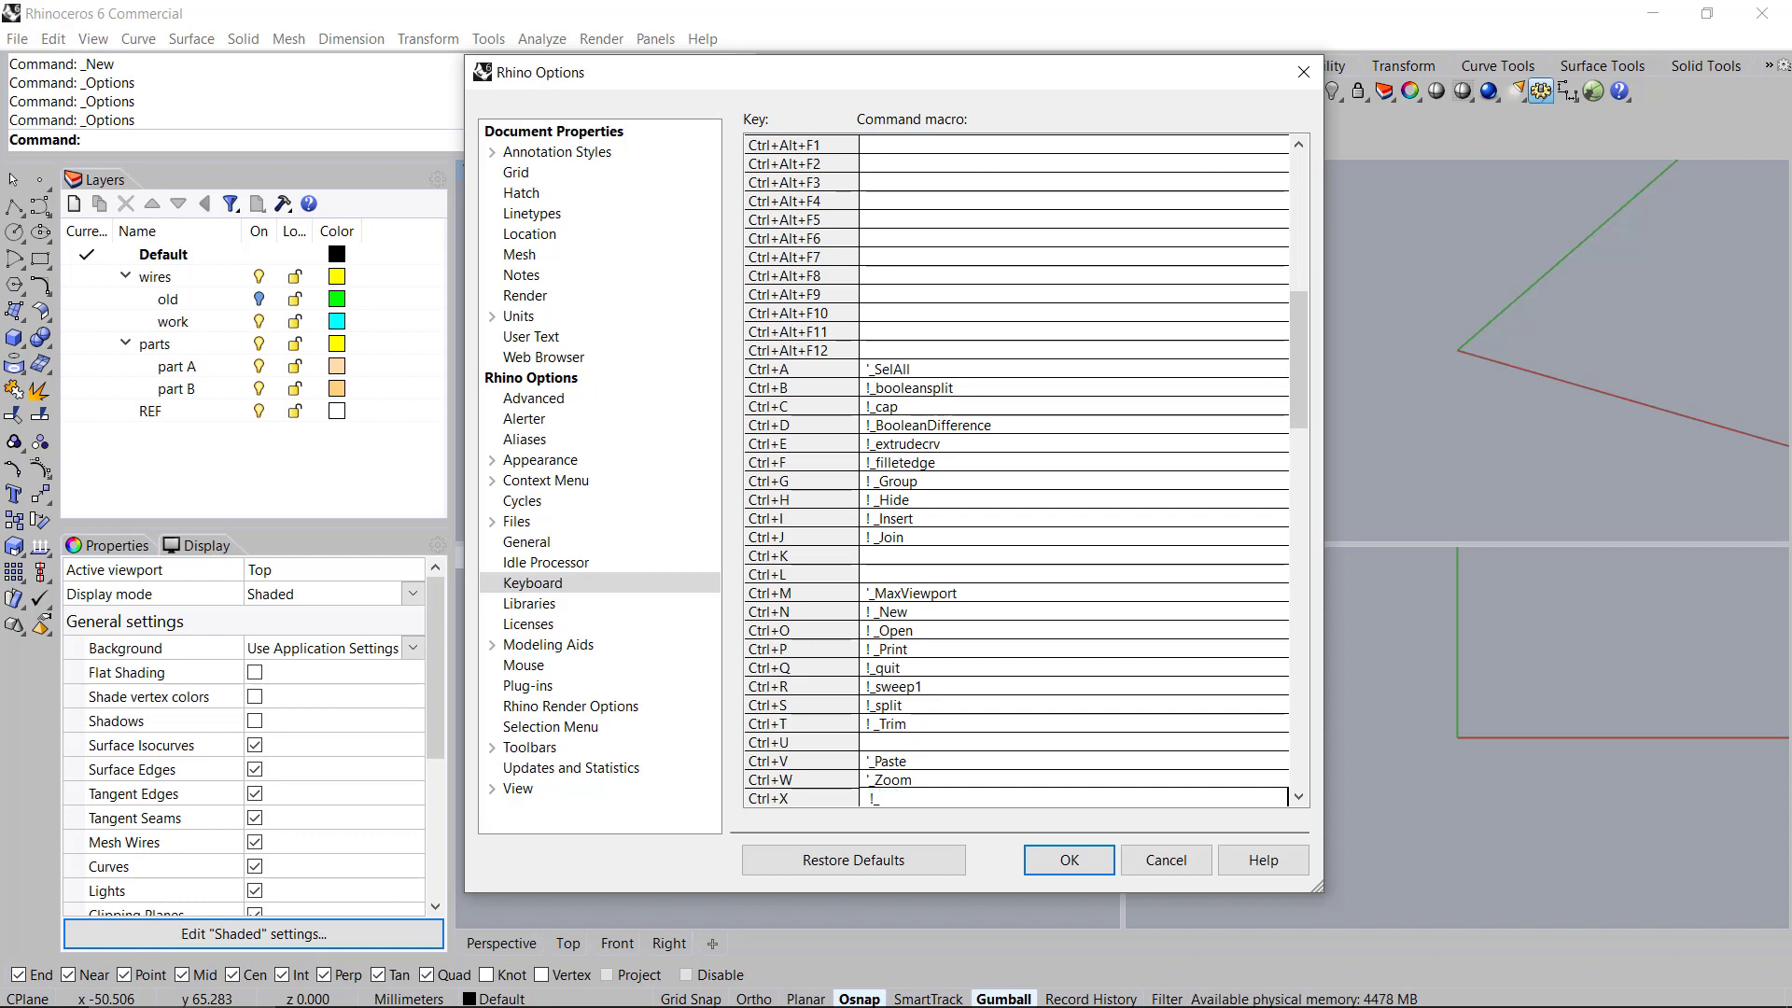
type("delete")
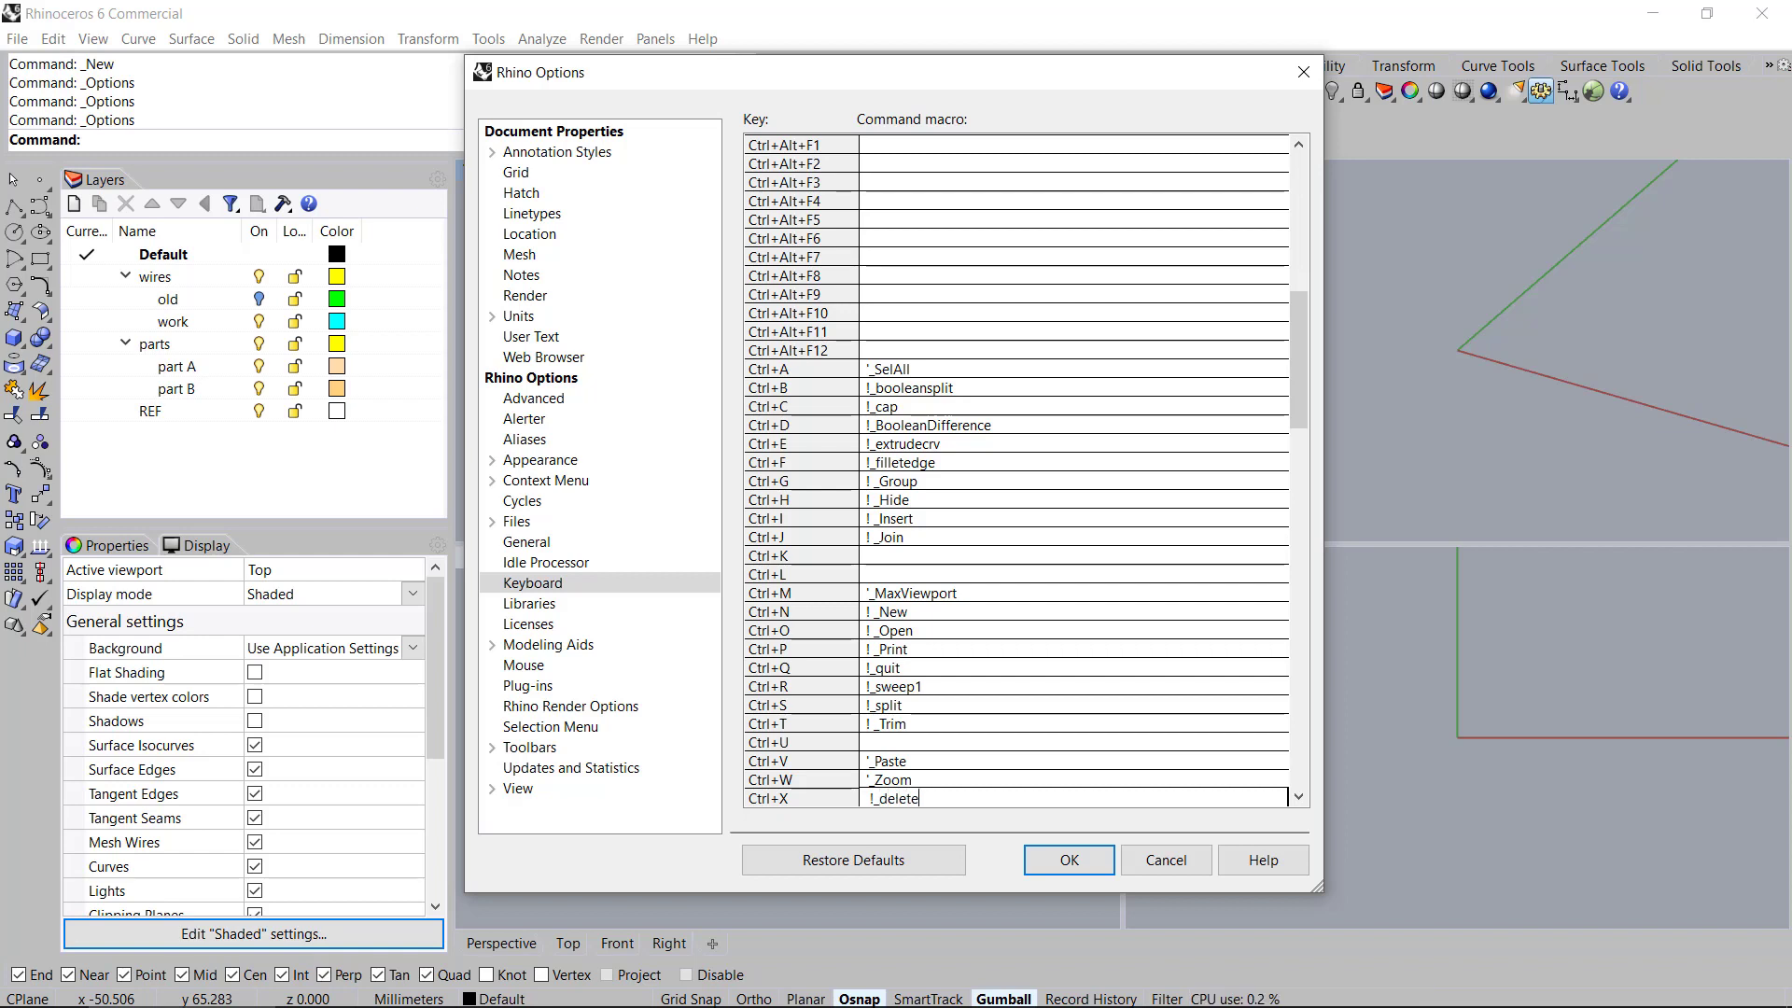
key("Return")
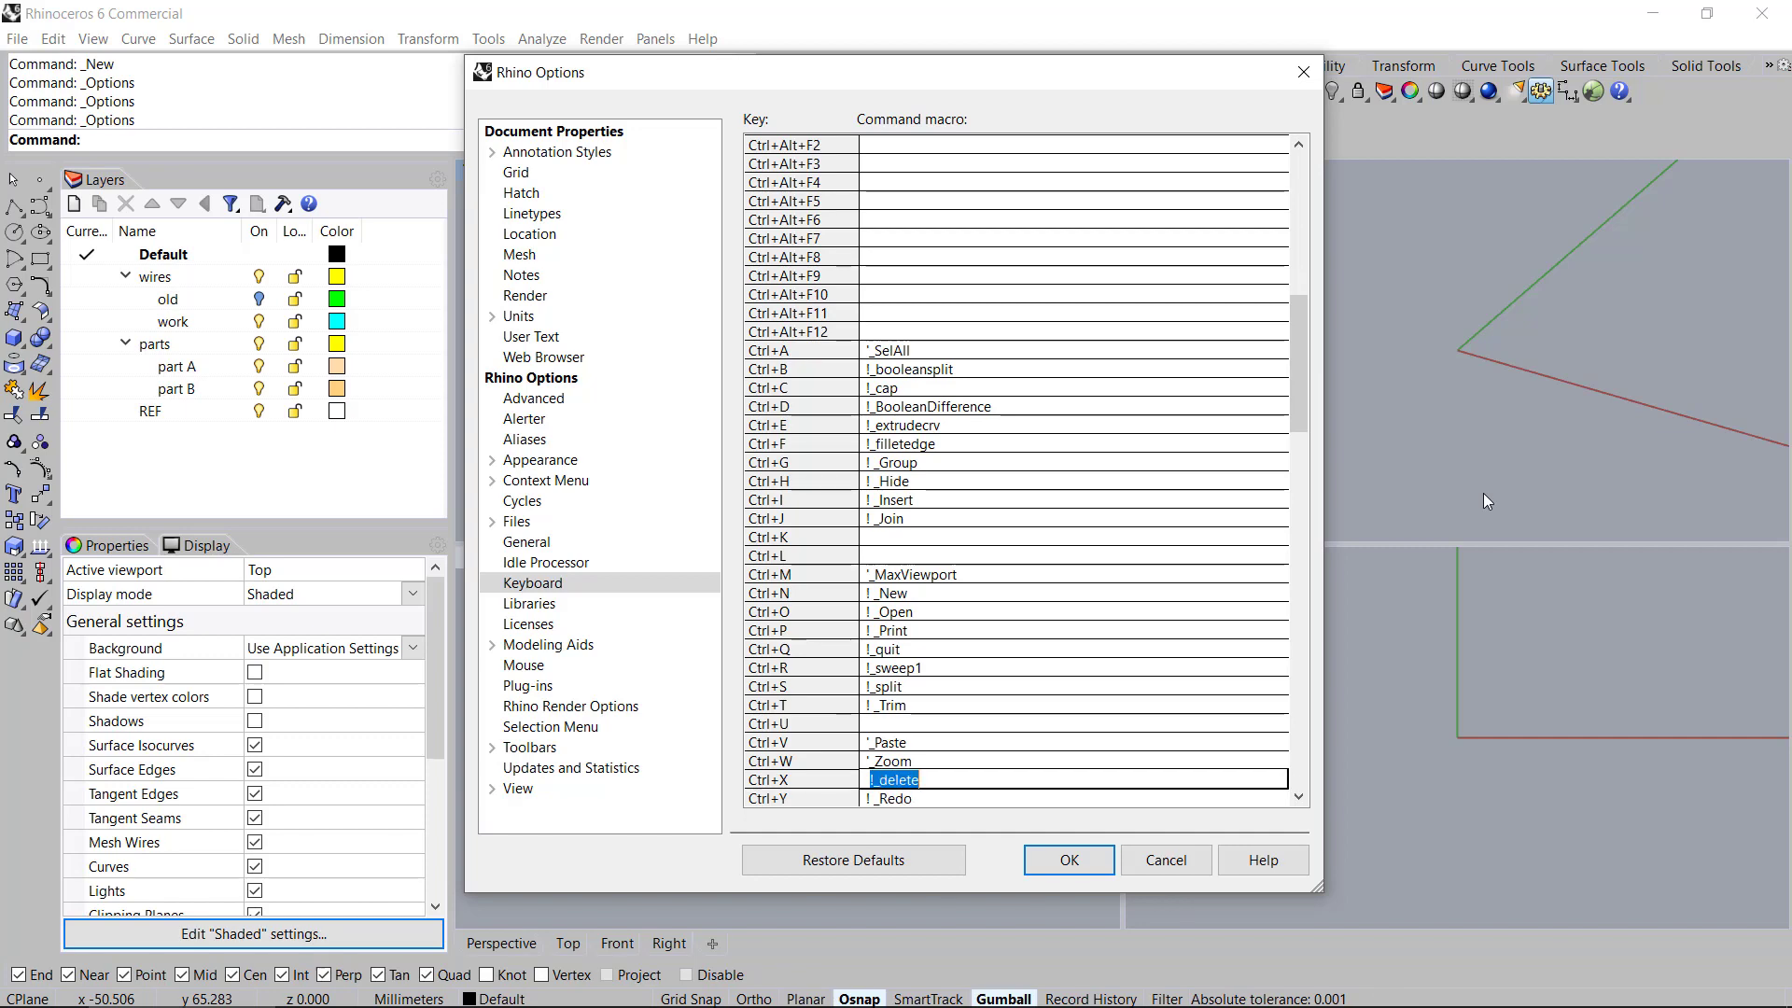
Assign the command macro !_arraypolar to the Ctrl+Shift+A shortcut
key("Down")
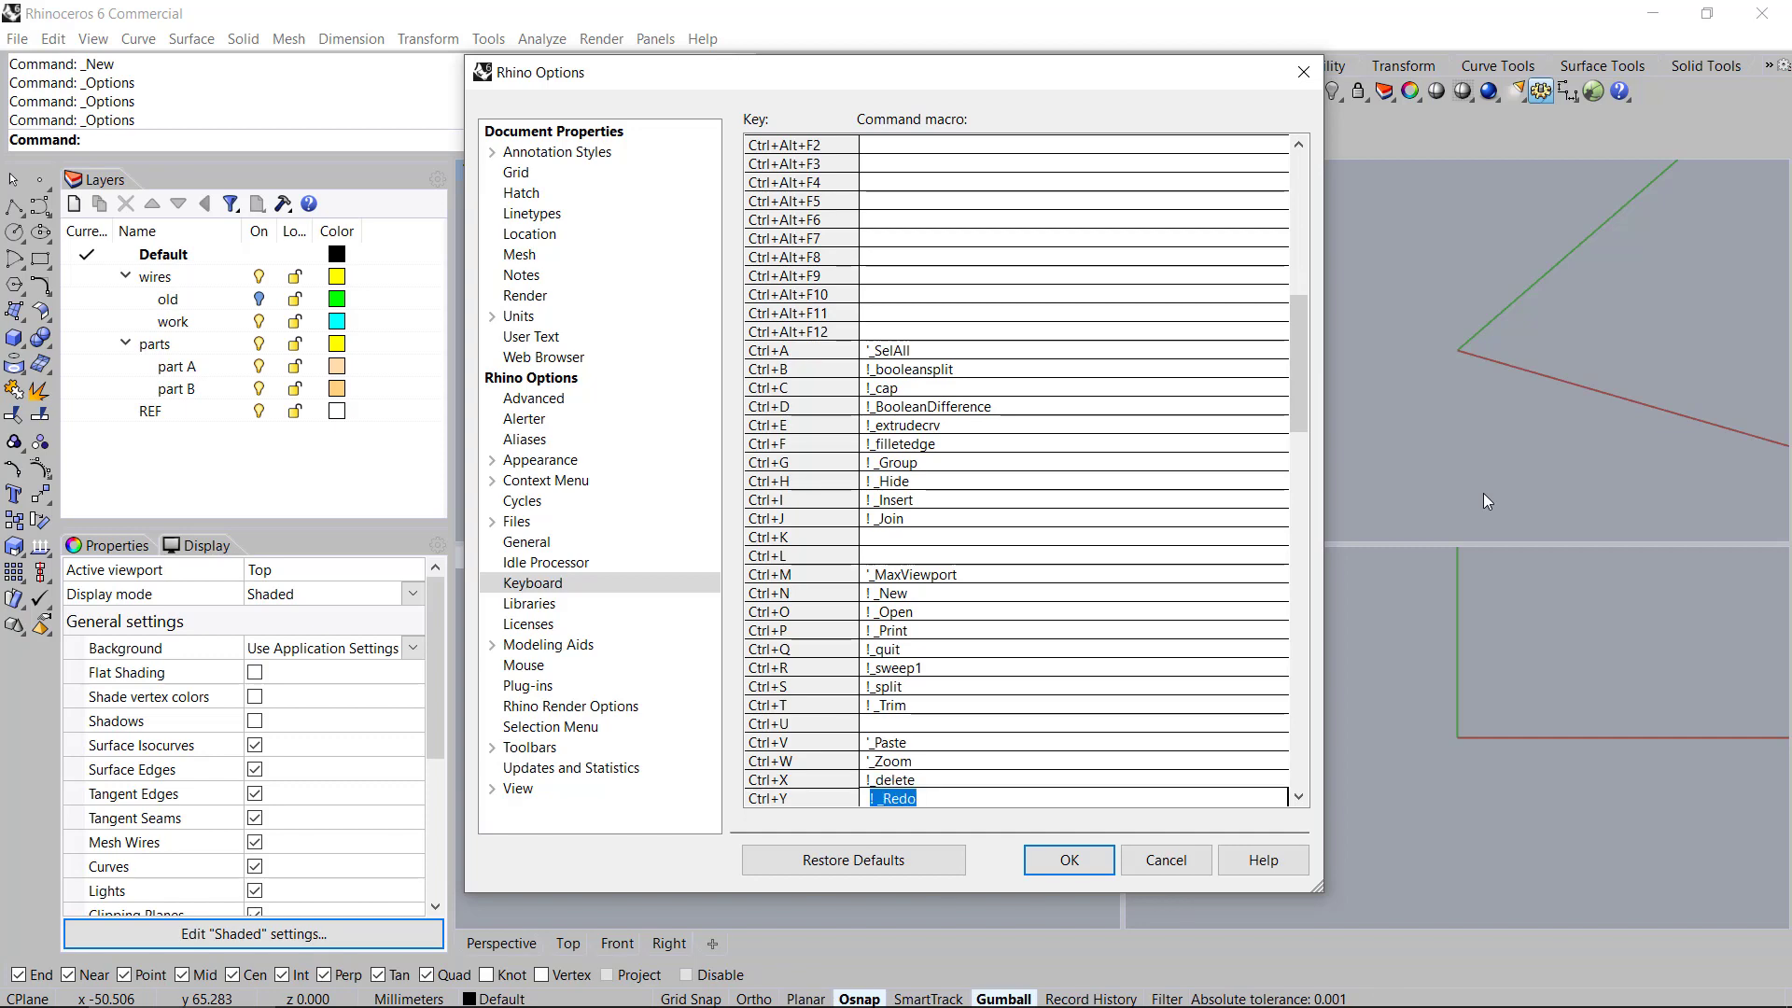
key("Return")
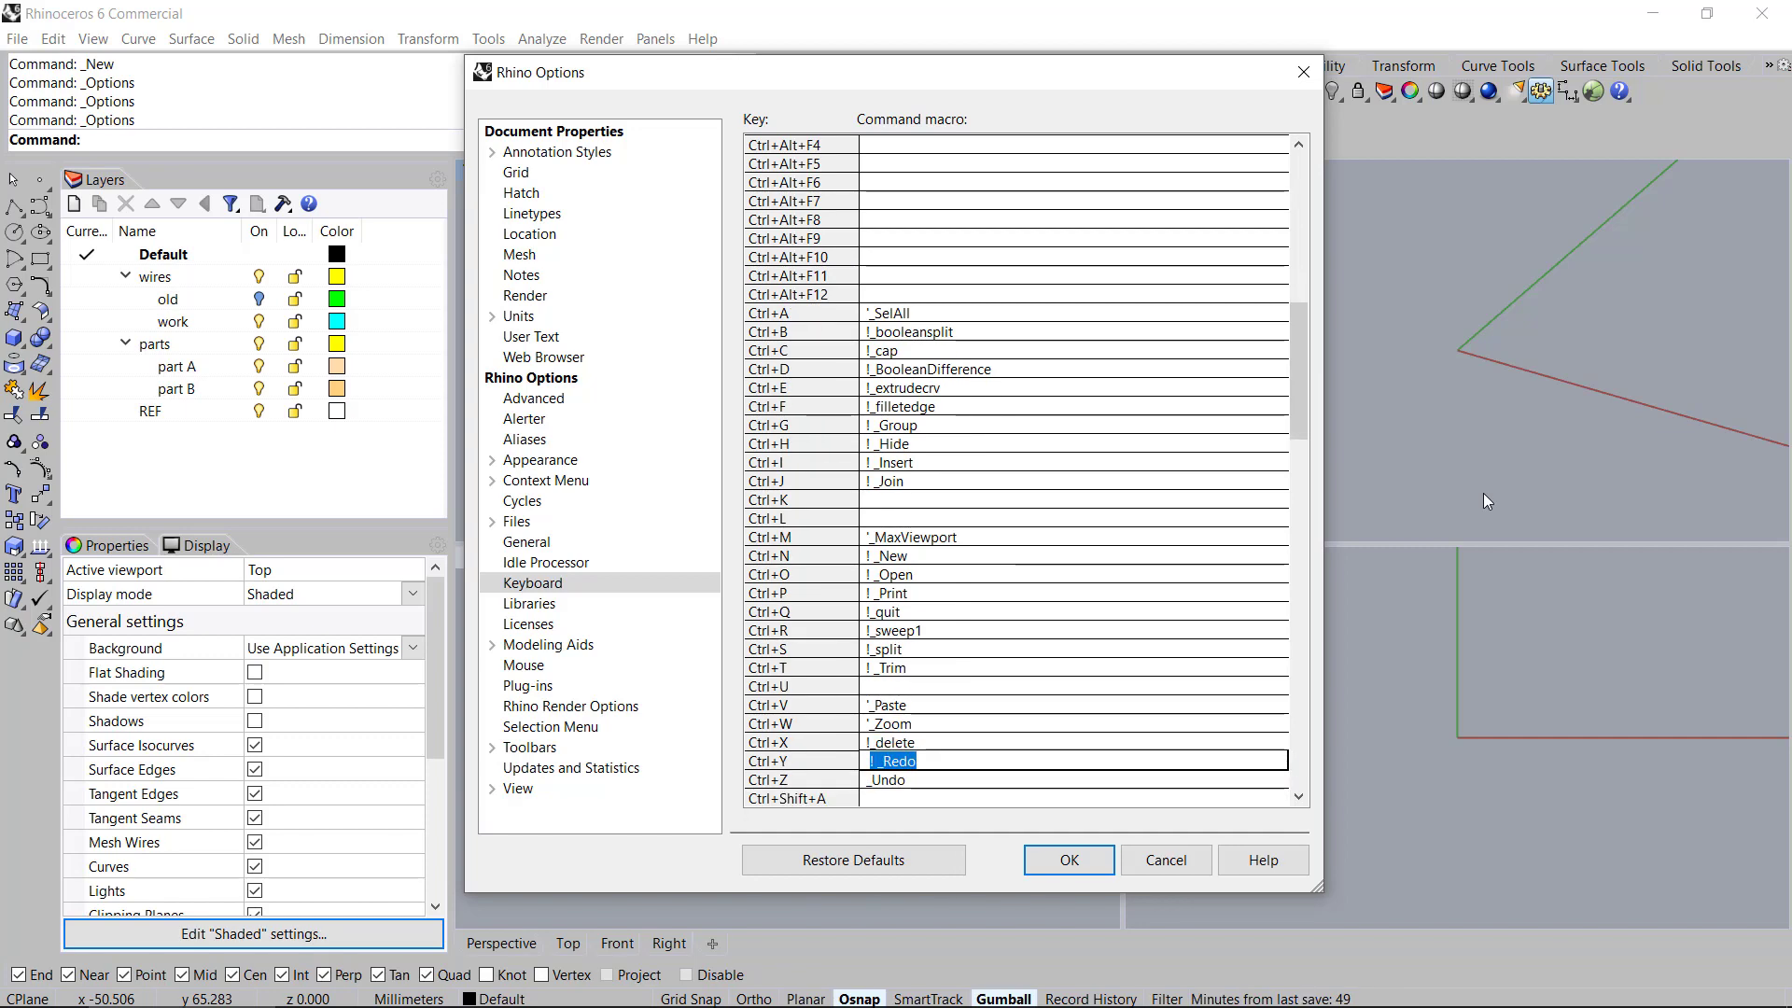
key("Down")
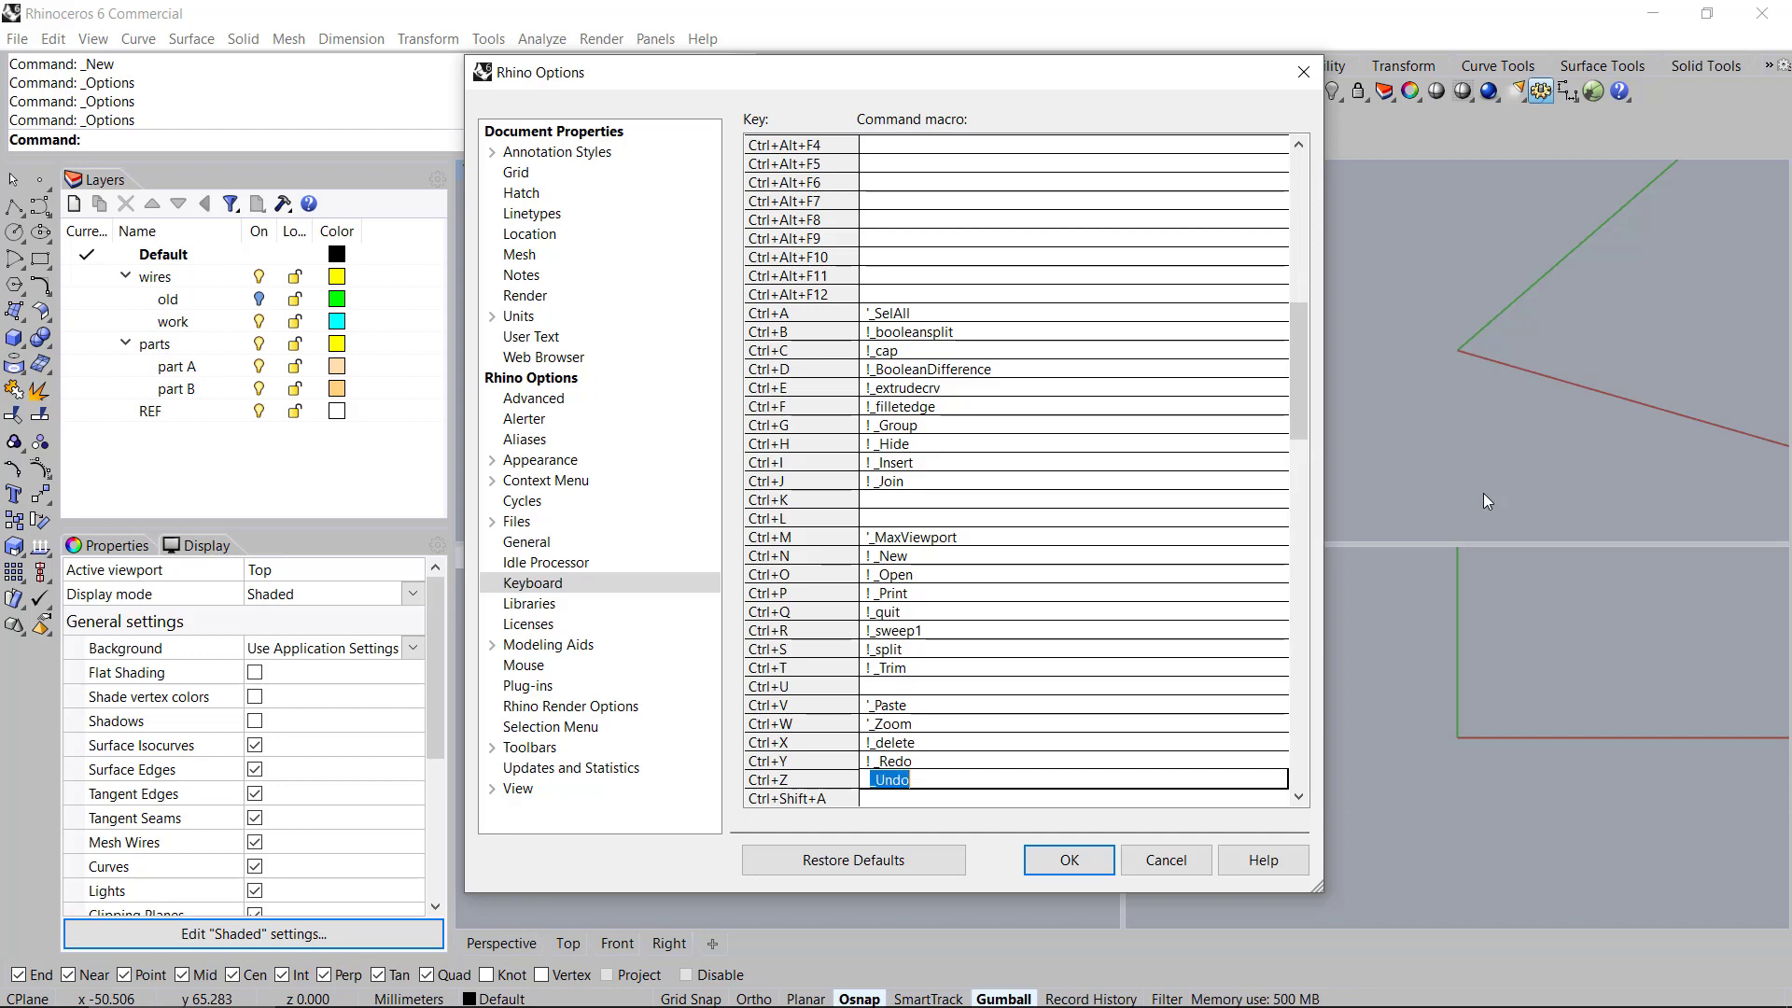
key("Down")
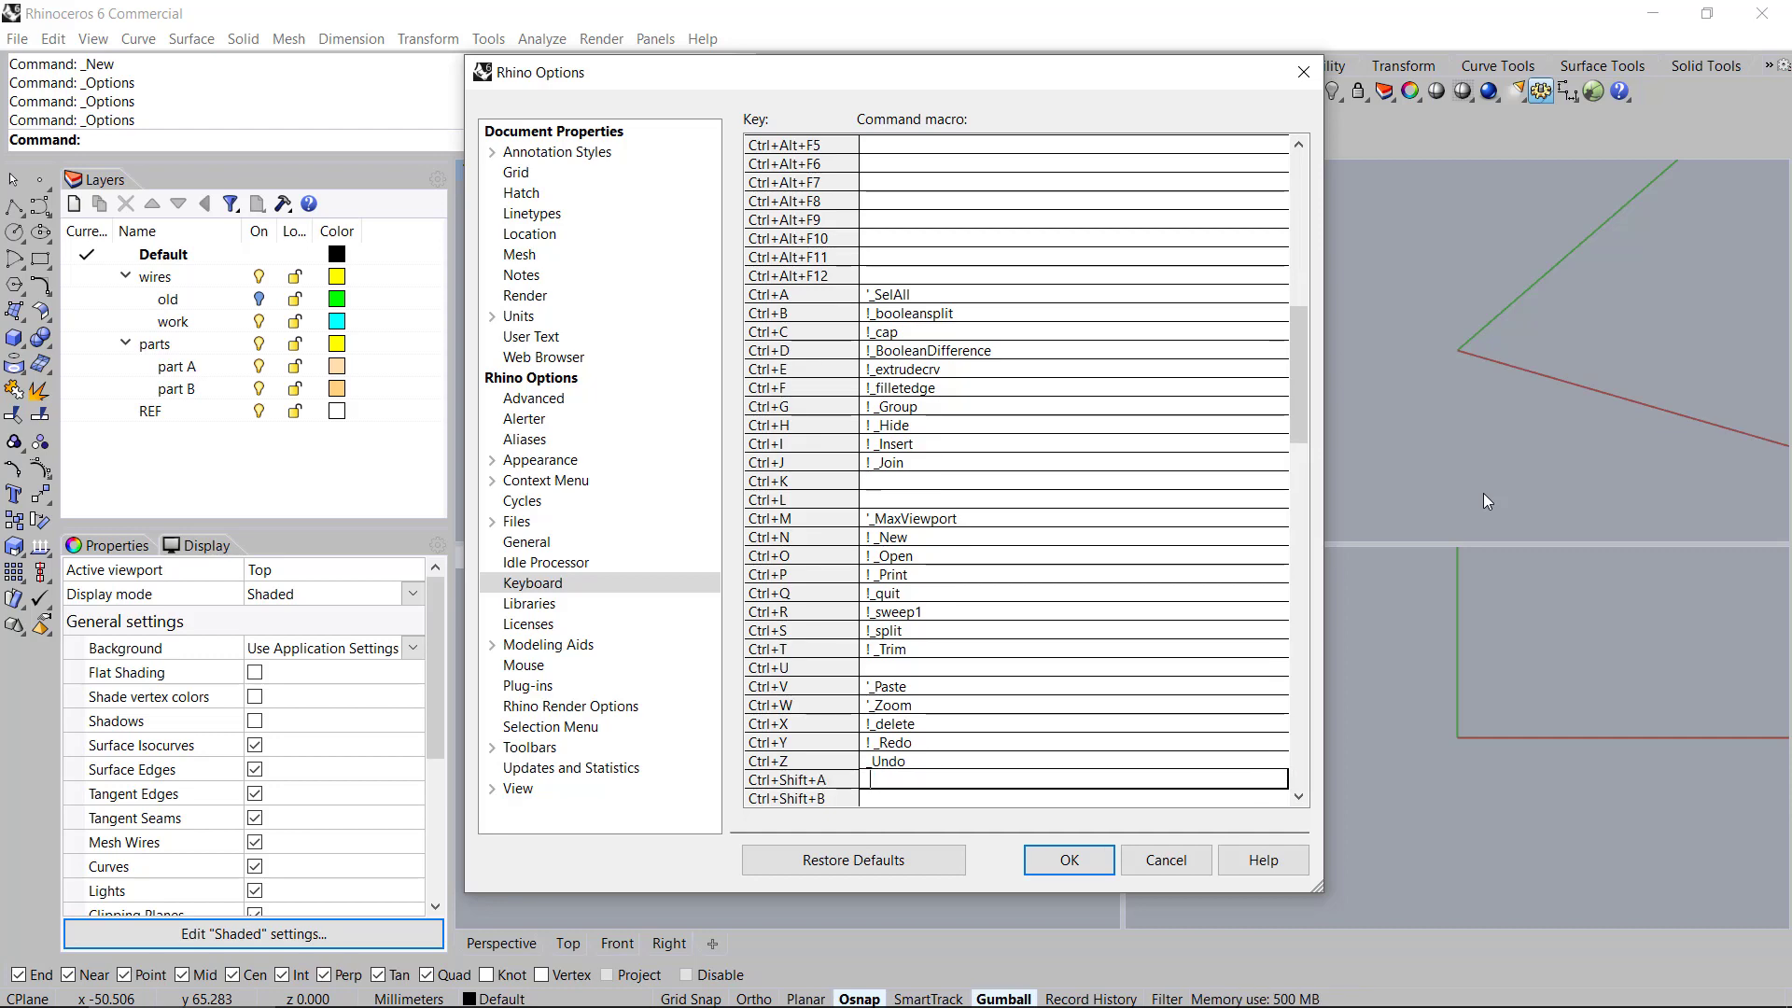
type("!_")
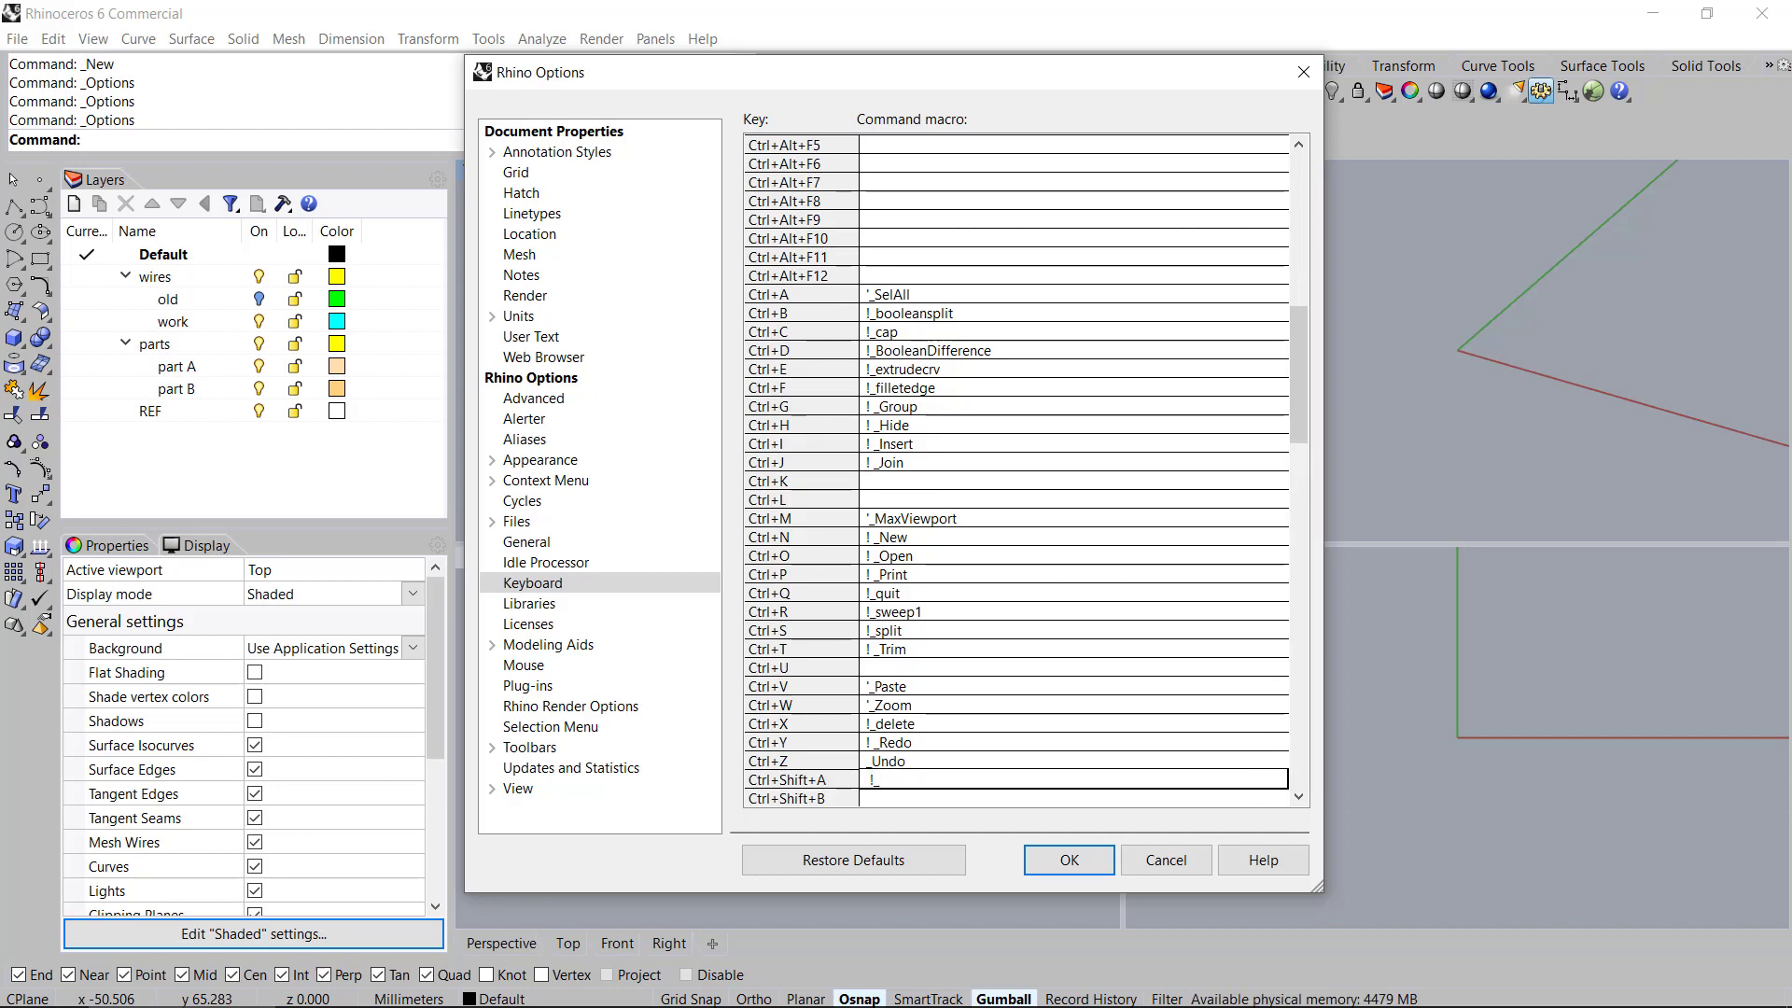
type("array")
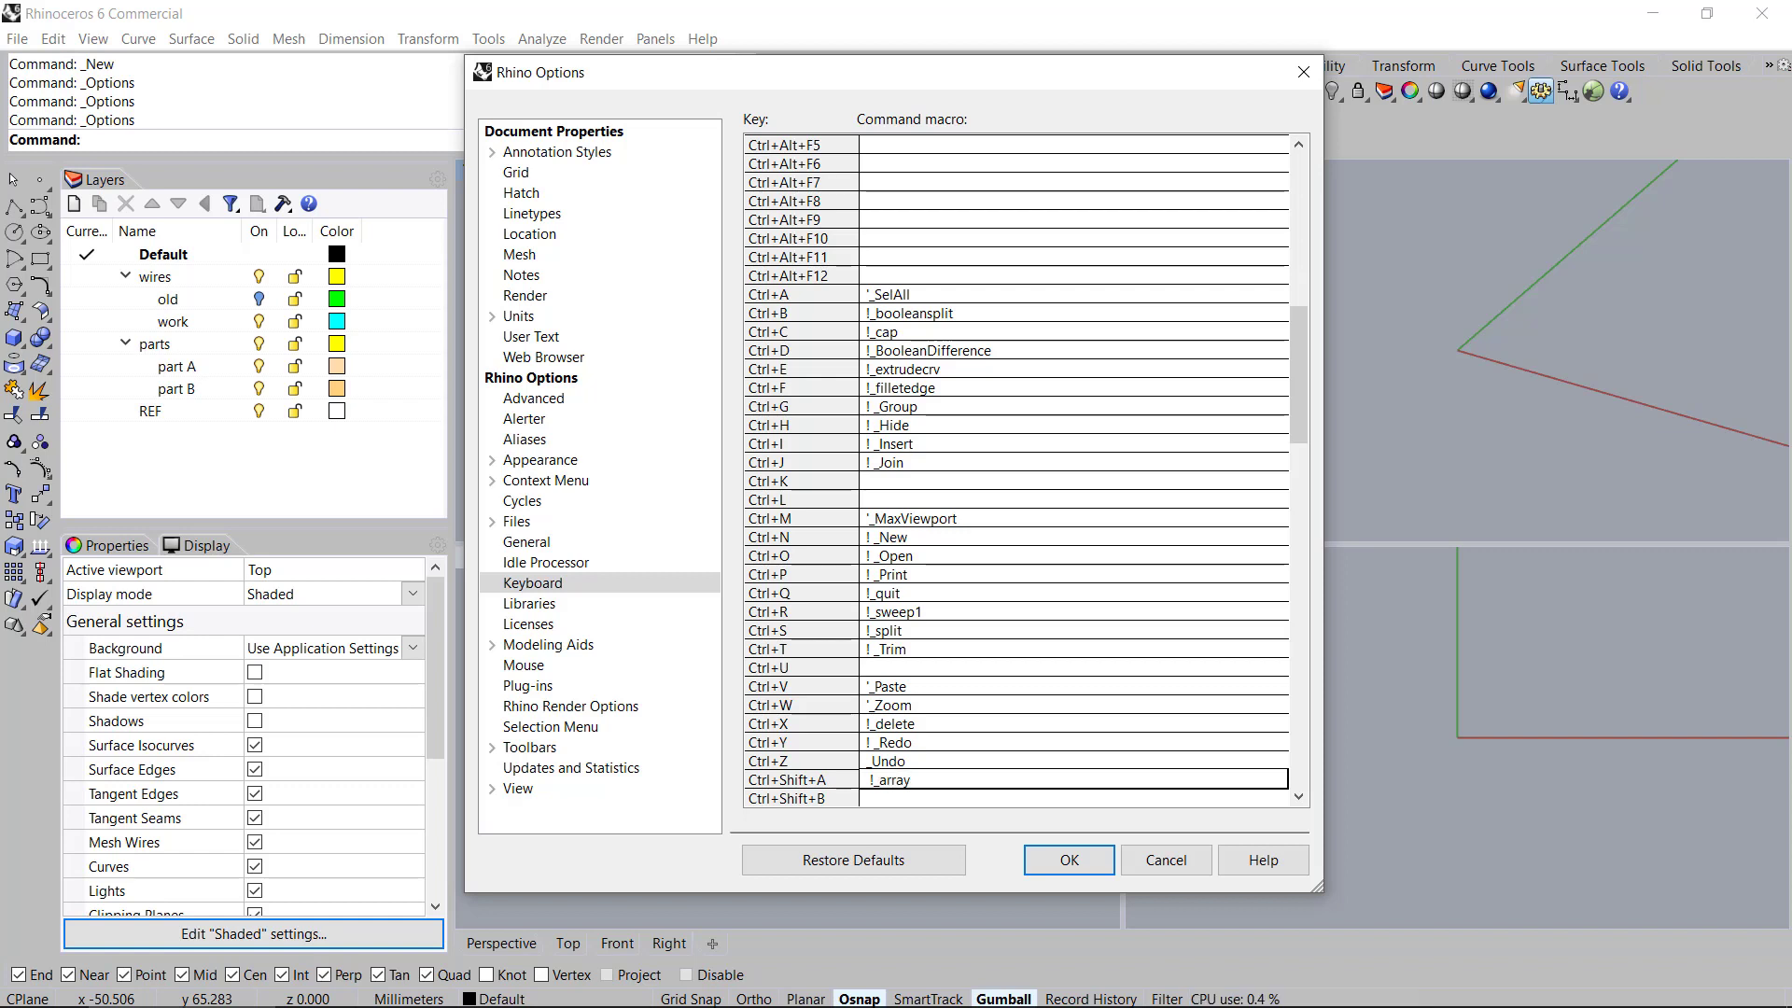
type("polar")
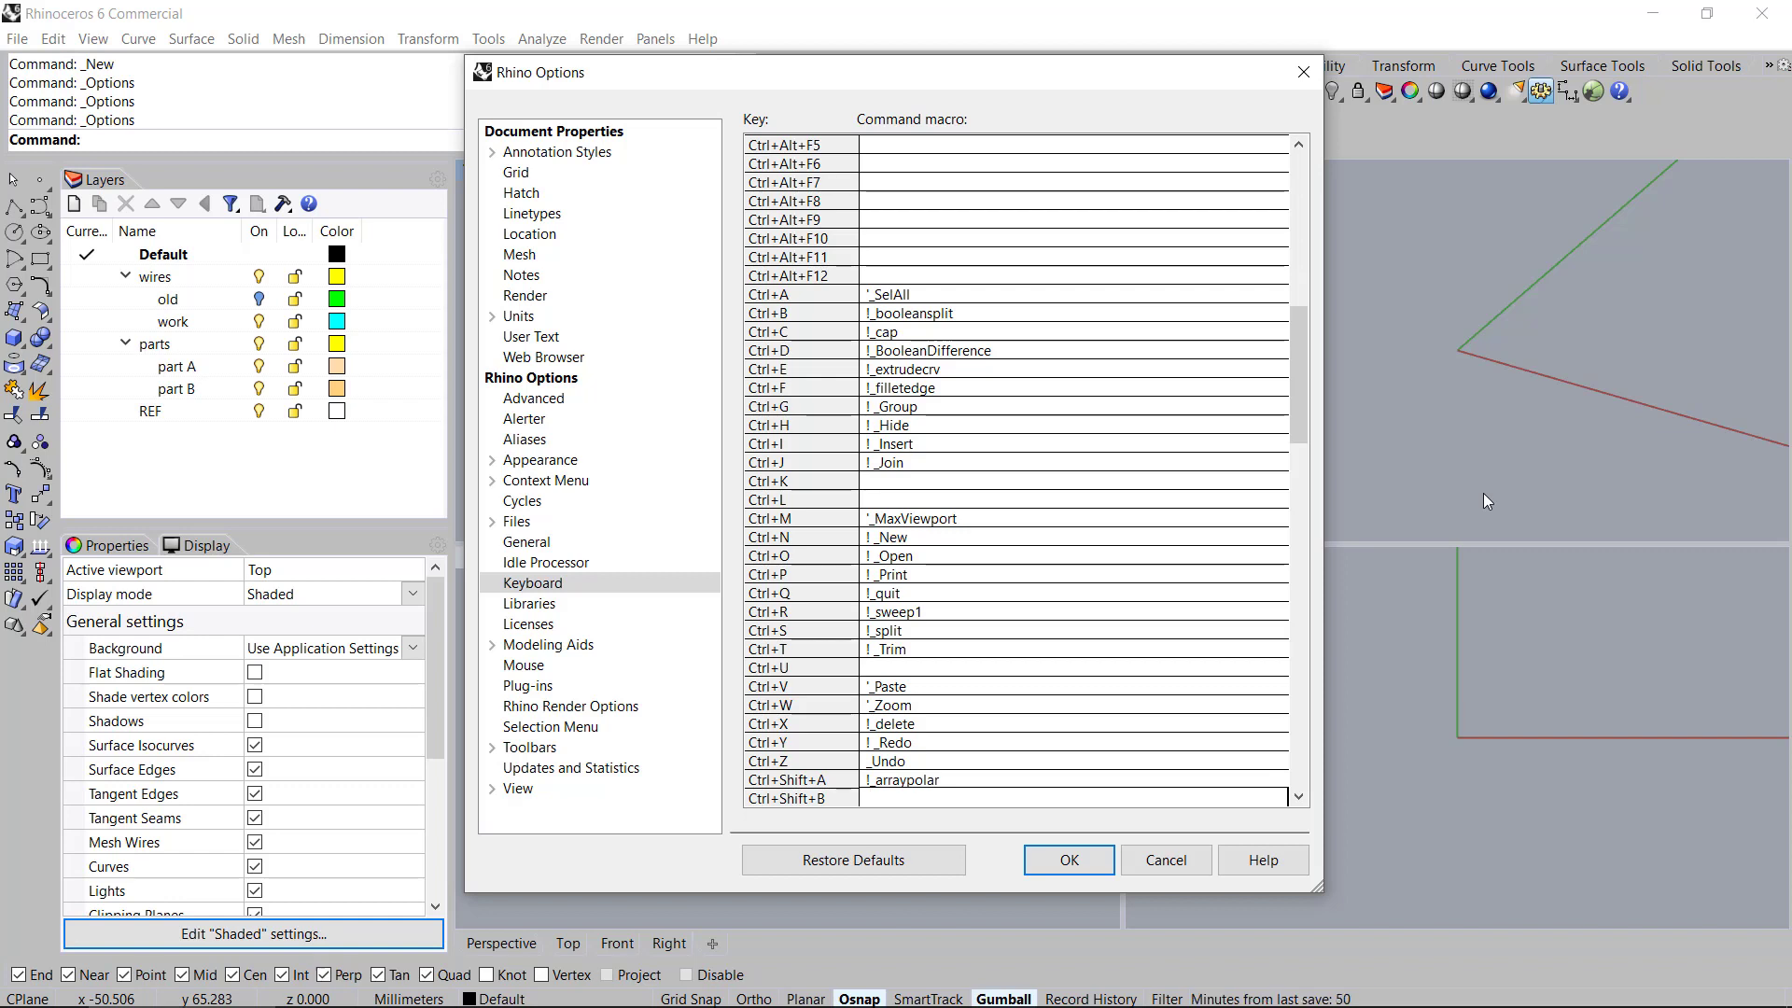
Assign the command macro !_blendcrv to the Ctrl+Shift+B shortcut
type("!_blend")
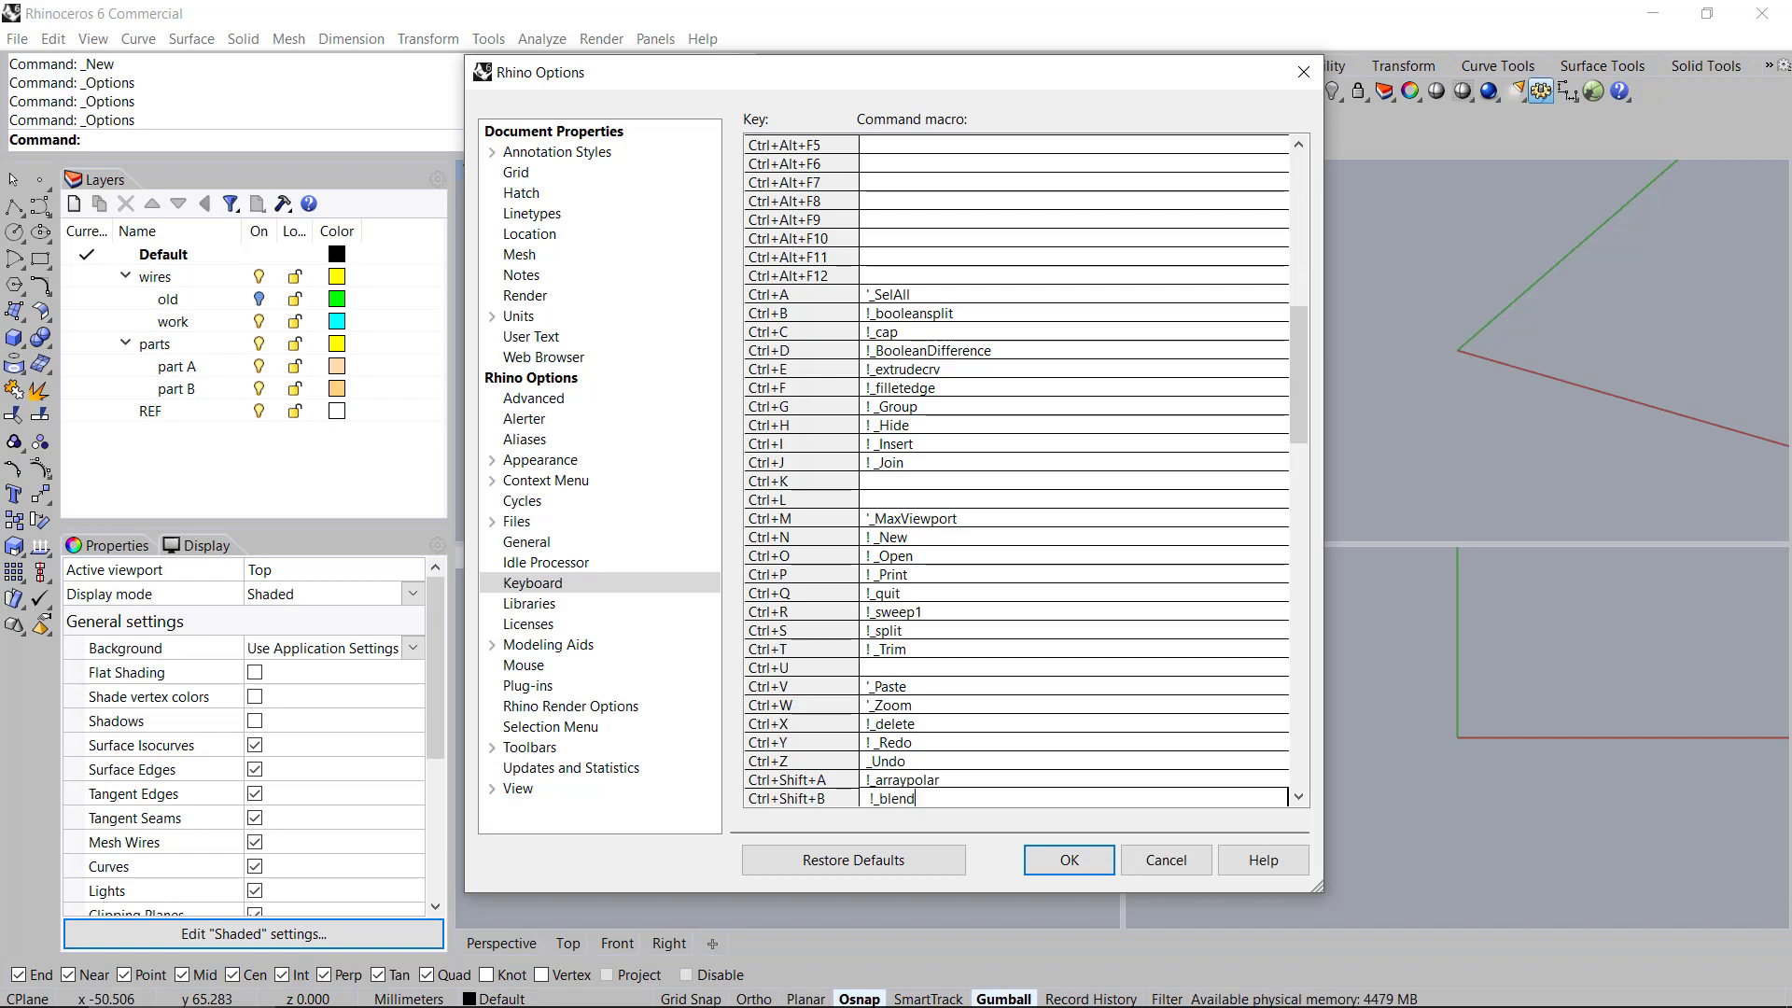
type("crv")
key("Return")
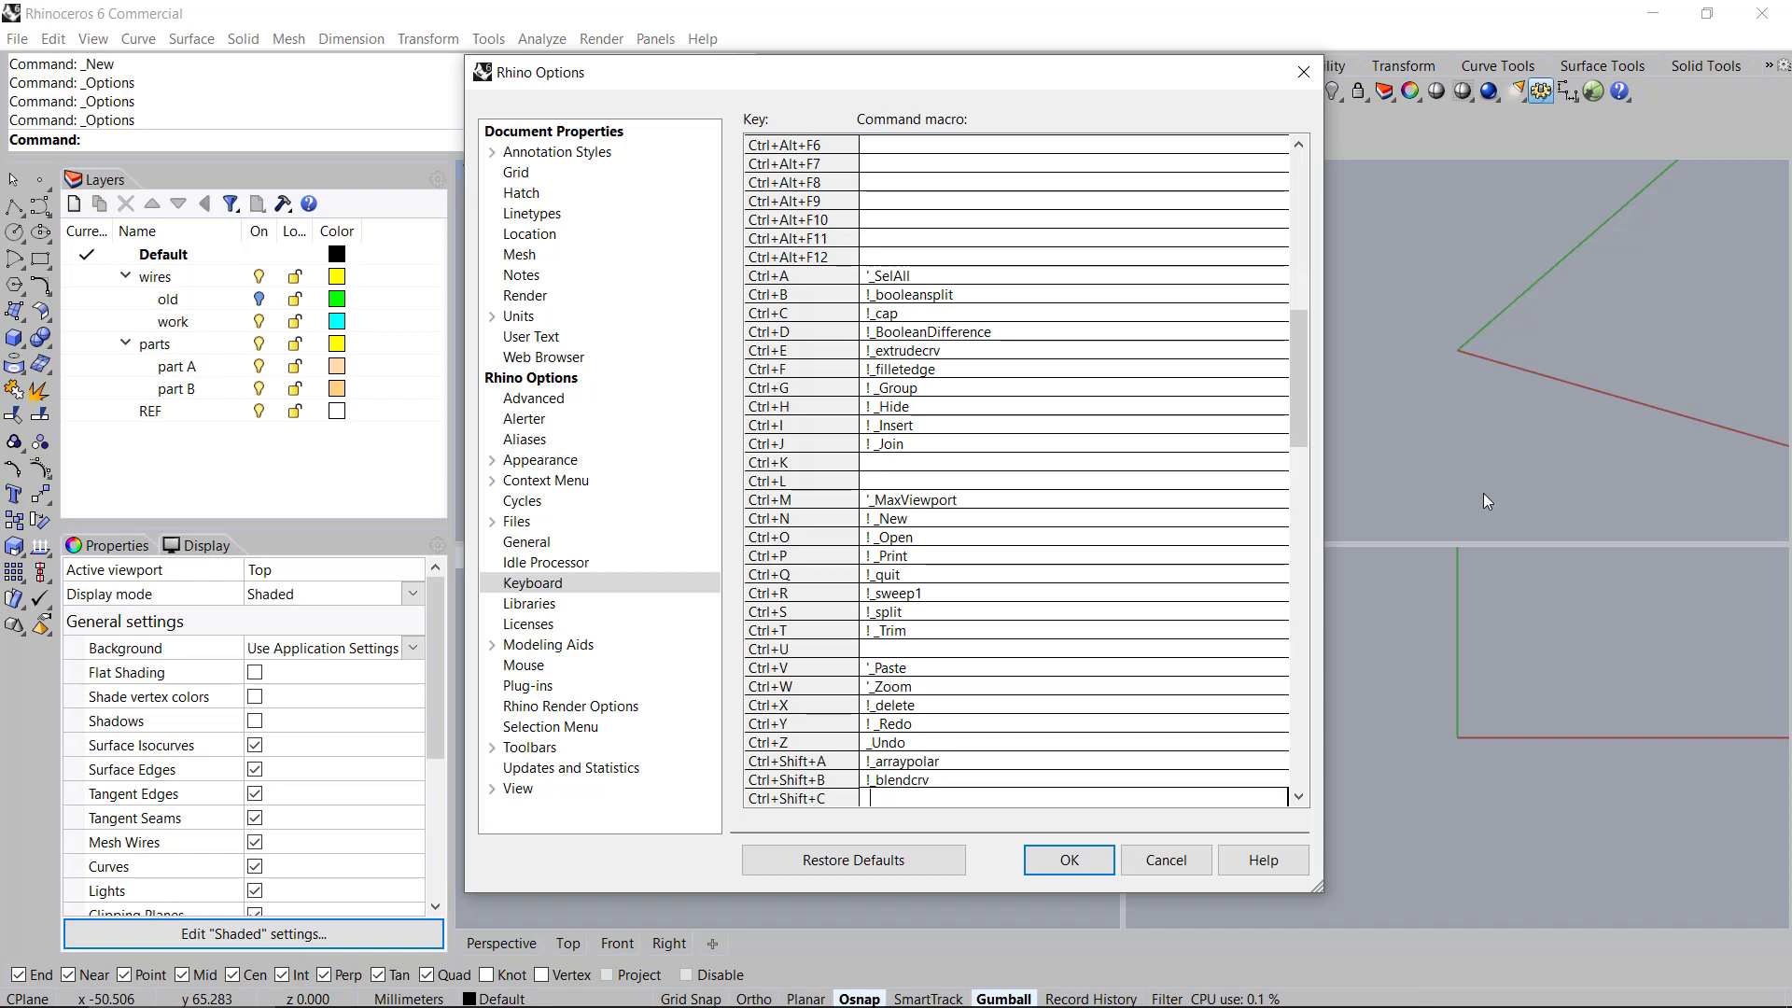
Assign the command macro !_networksrf to the Ctrl+Shift+C shortcut
type("!_netwo")
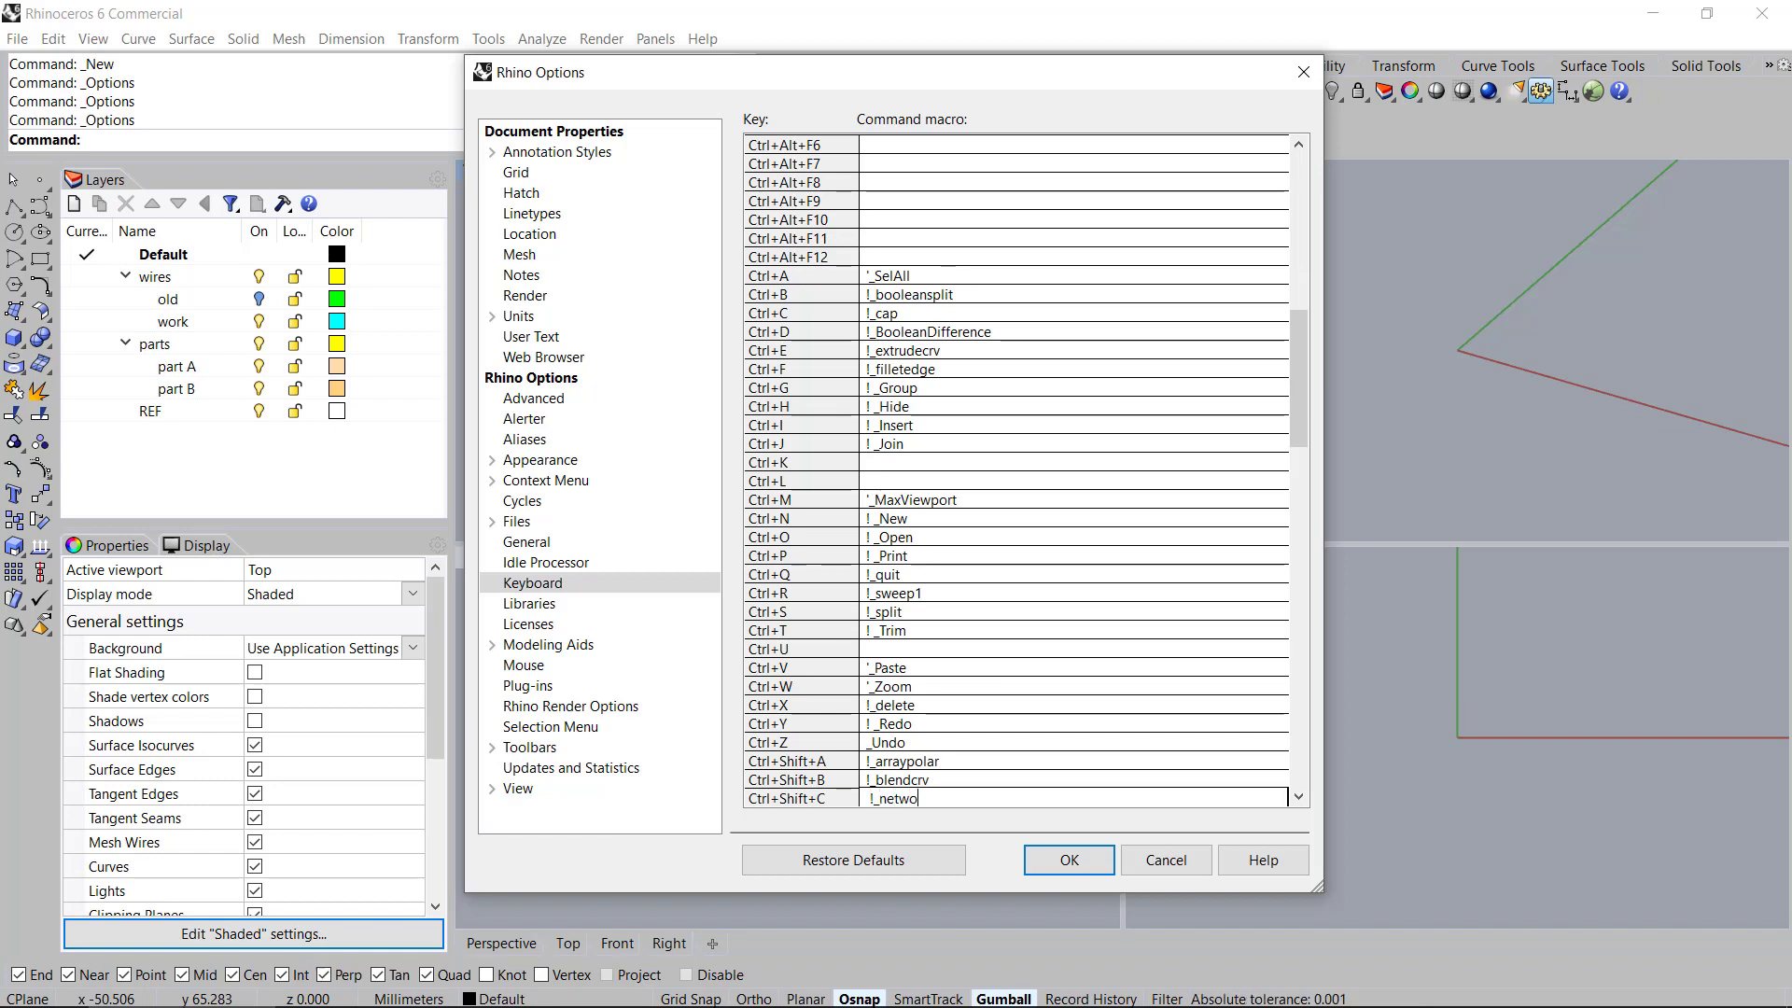
type("rksrf")
key("BackSpace")
key("BackSpace")
type("rf")
left_click(871, 798)
key("Down")
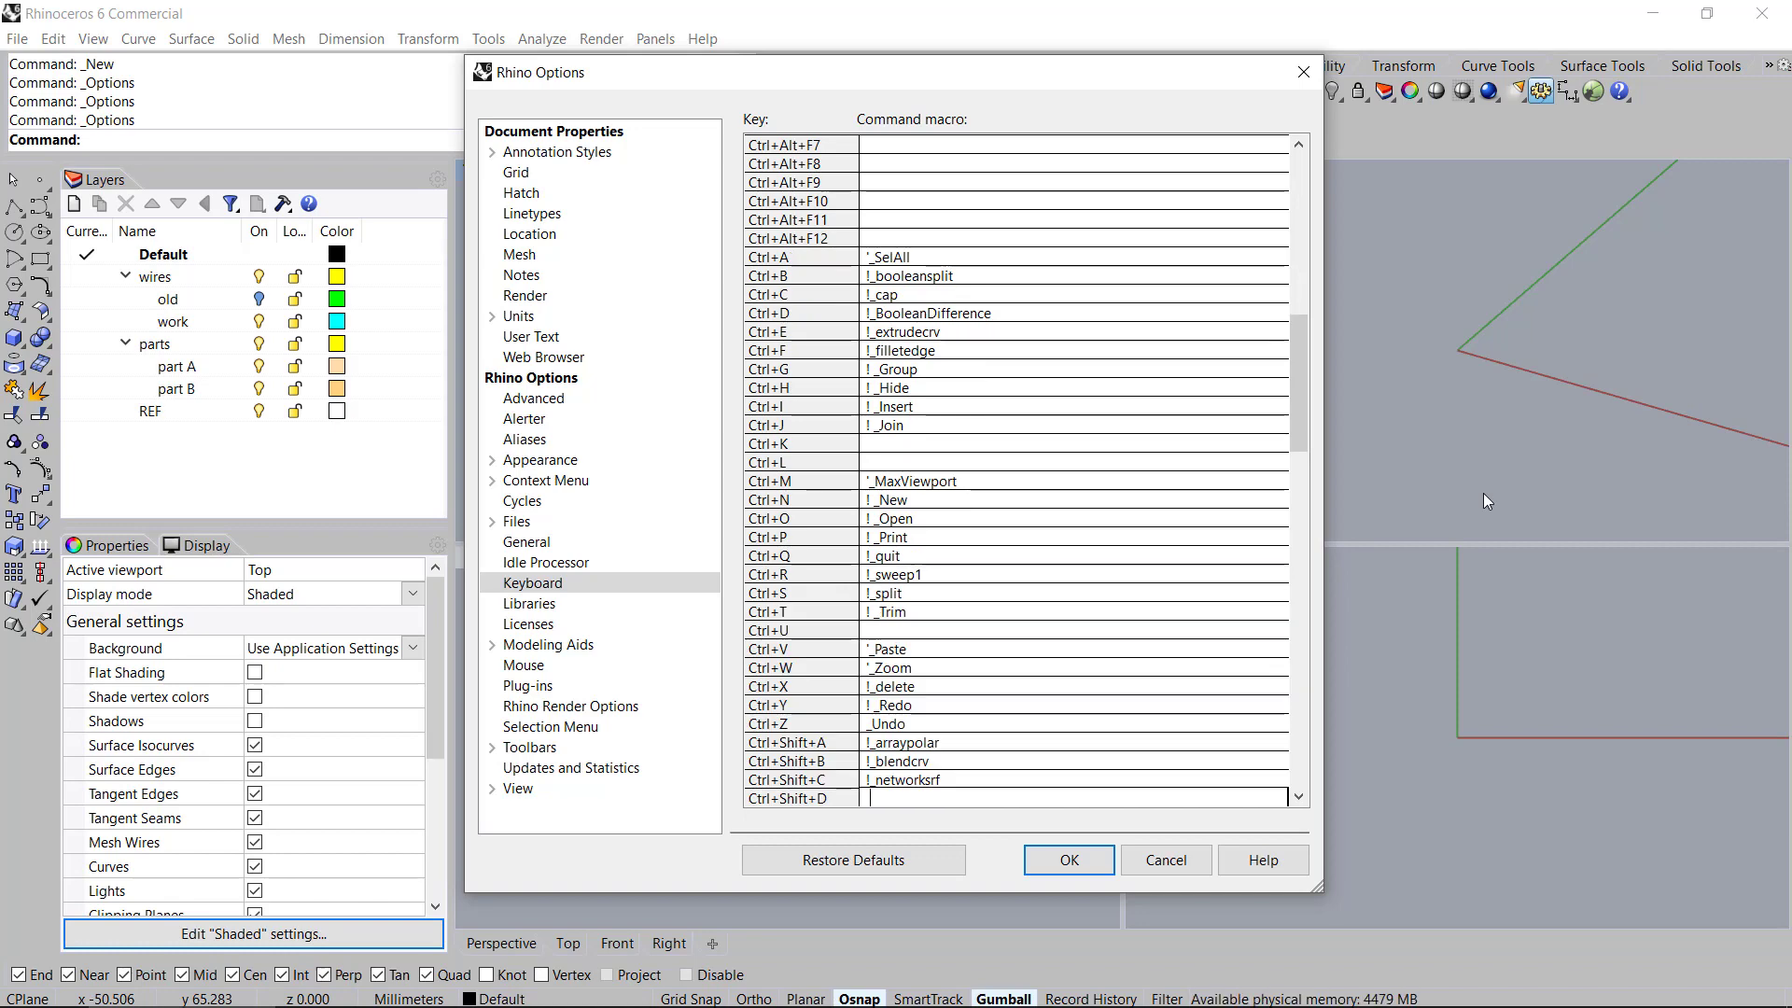
Assign the command macro !_distance to the Ctrl+Shift+D shortcut
type("!_")
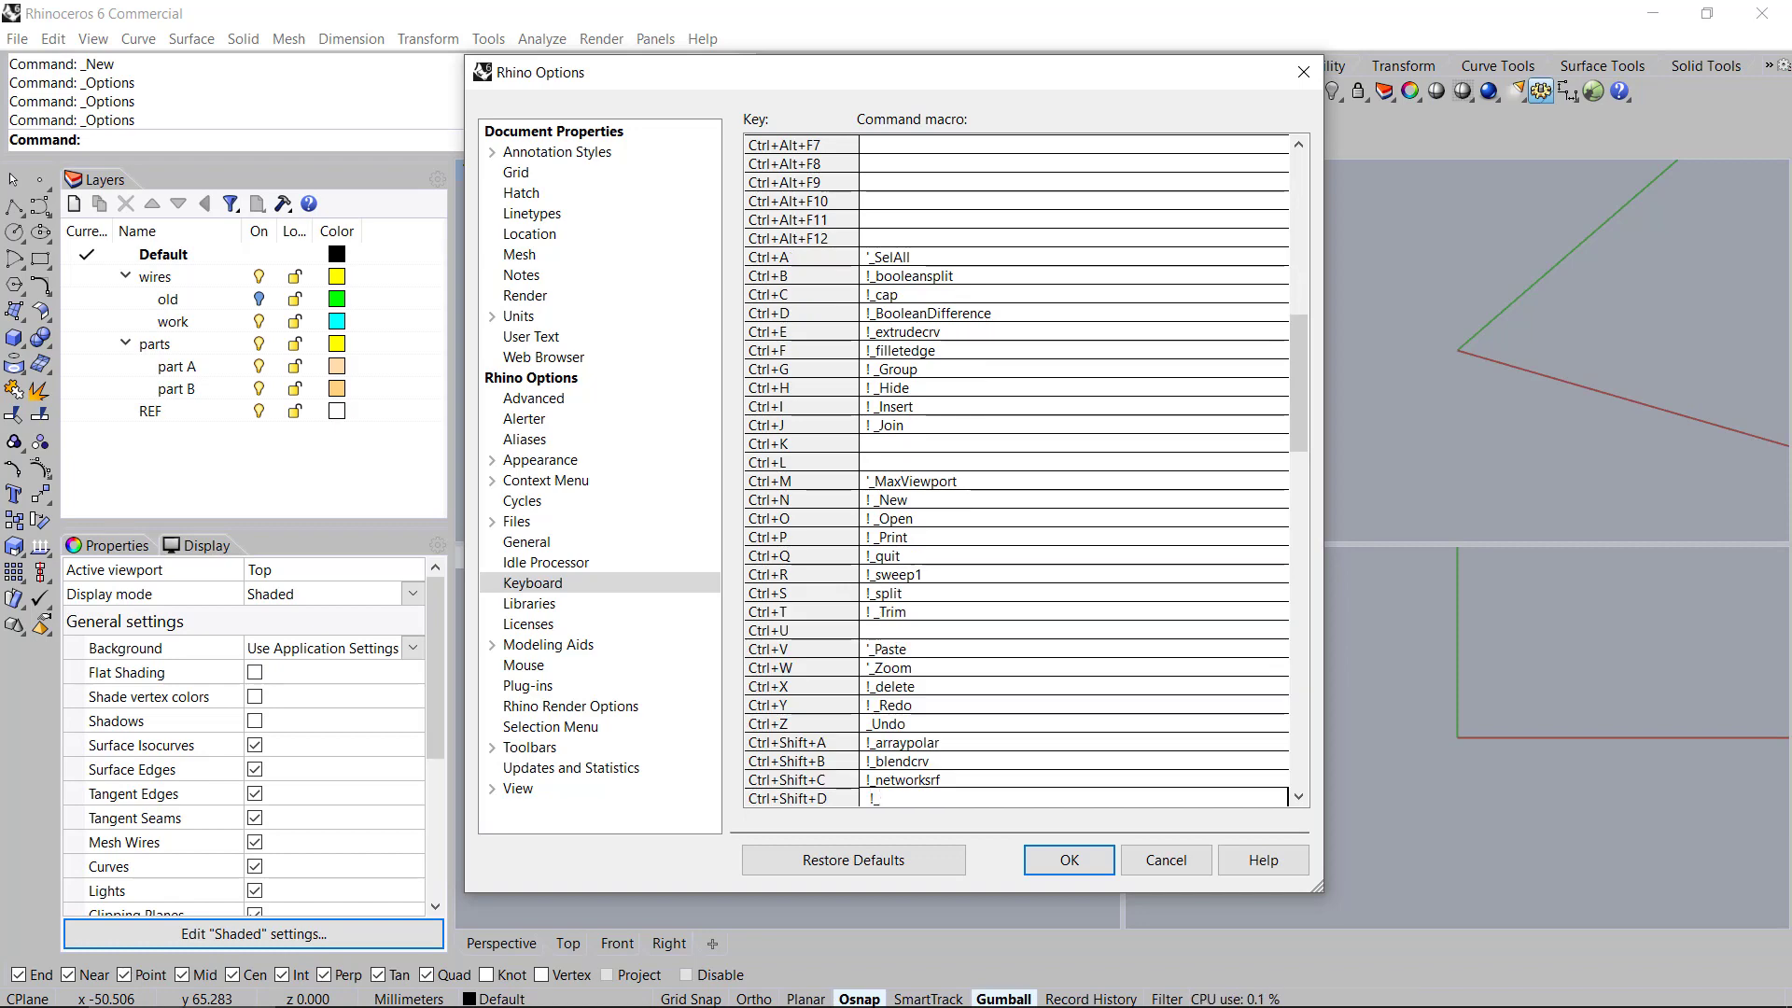
type("disr")
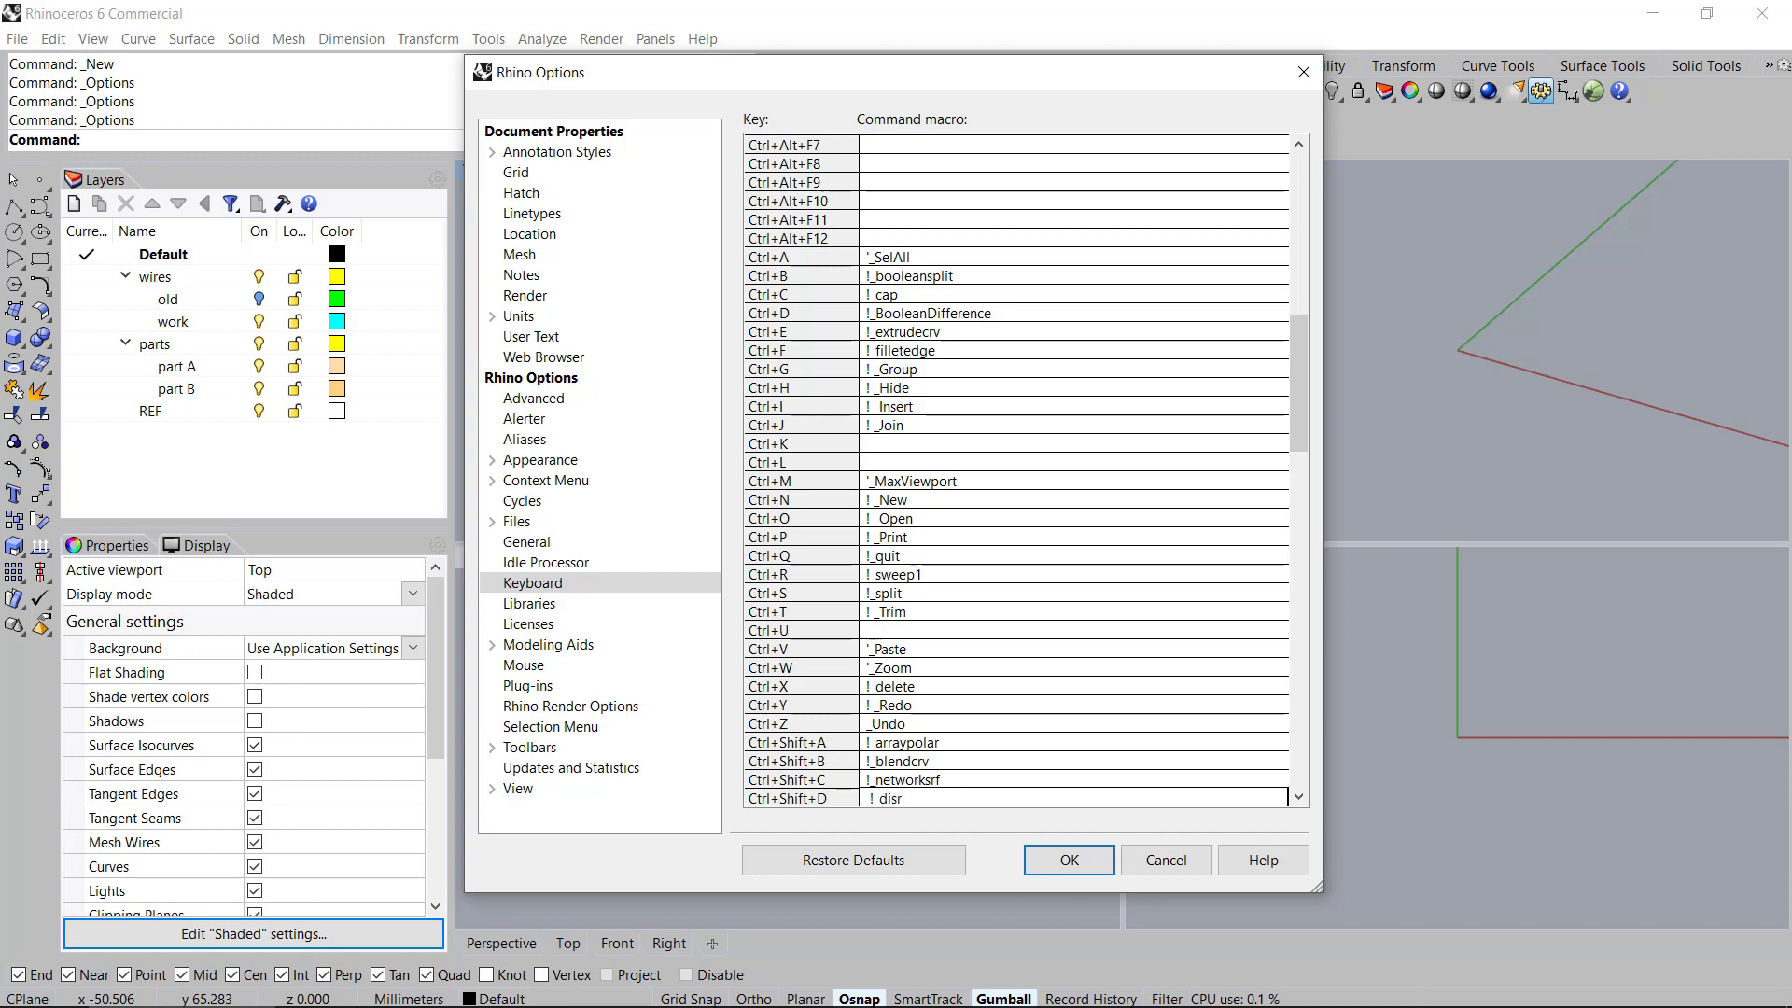
key("BackSpace")
type("tance")
key("Down")
key("Down")
key("Up")
key("Up")
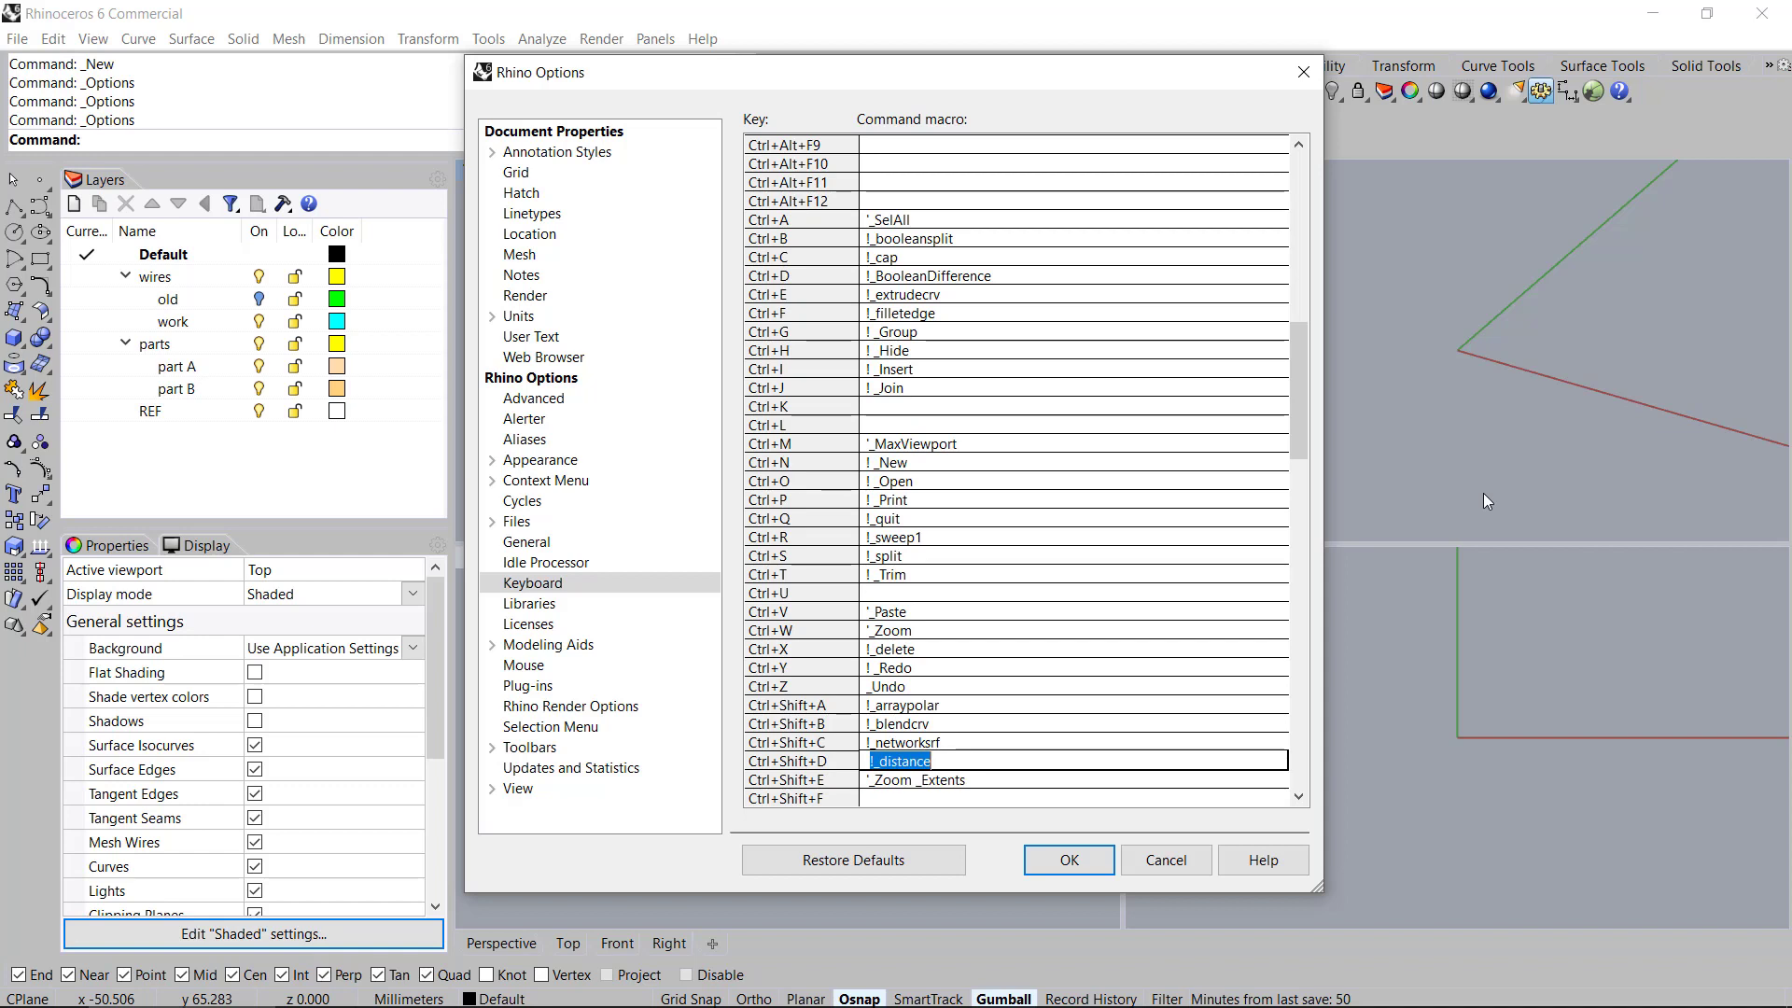
Assign the command macro !_extractsrf to the Ctrl+Shift+E shortcut, replacing its default macro
key("Down")
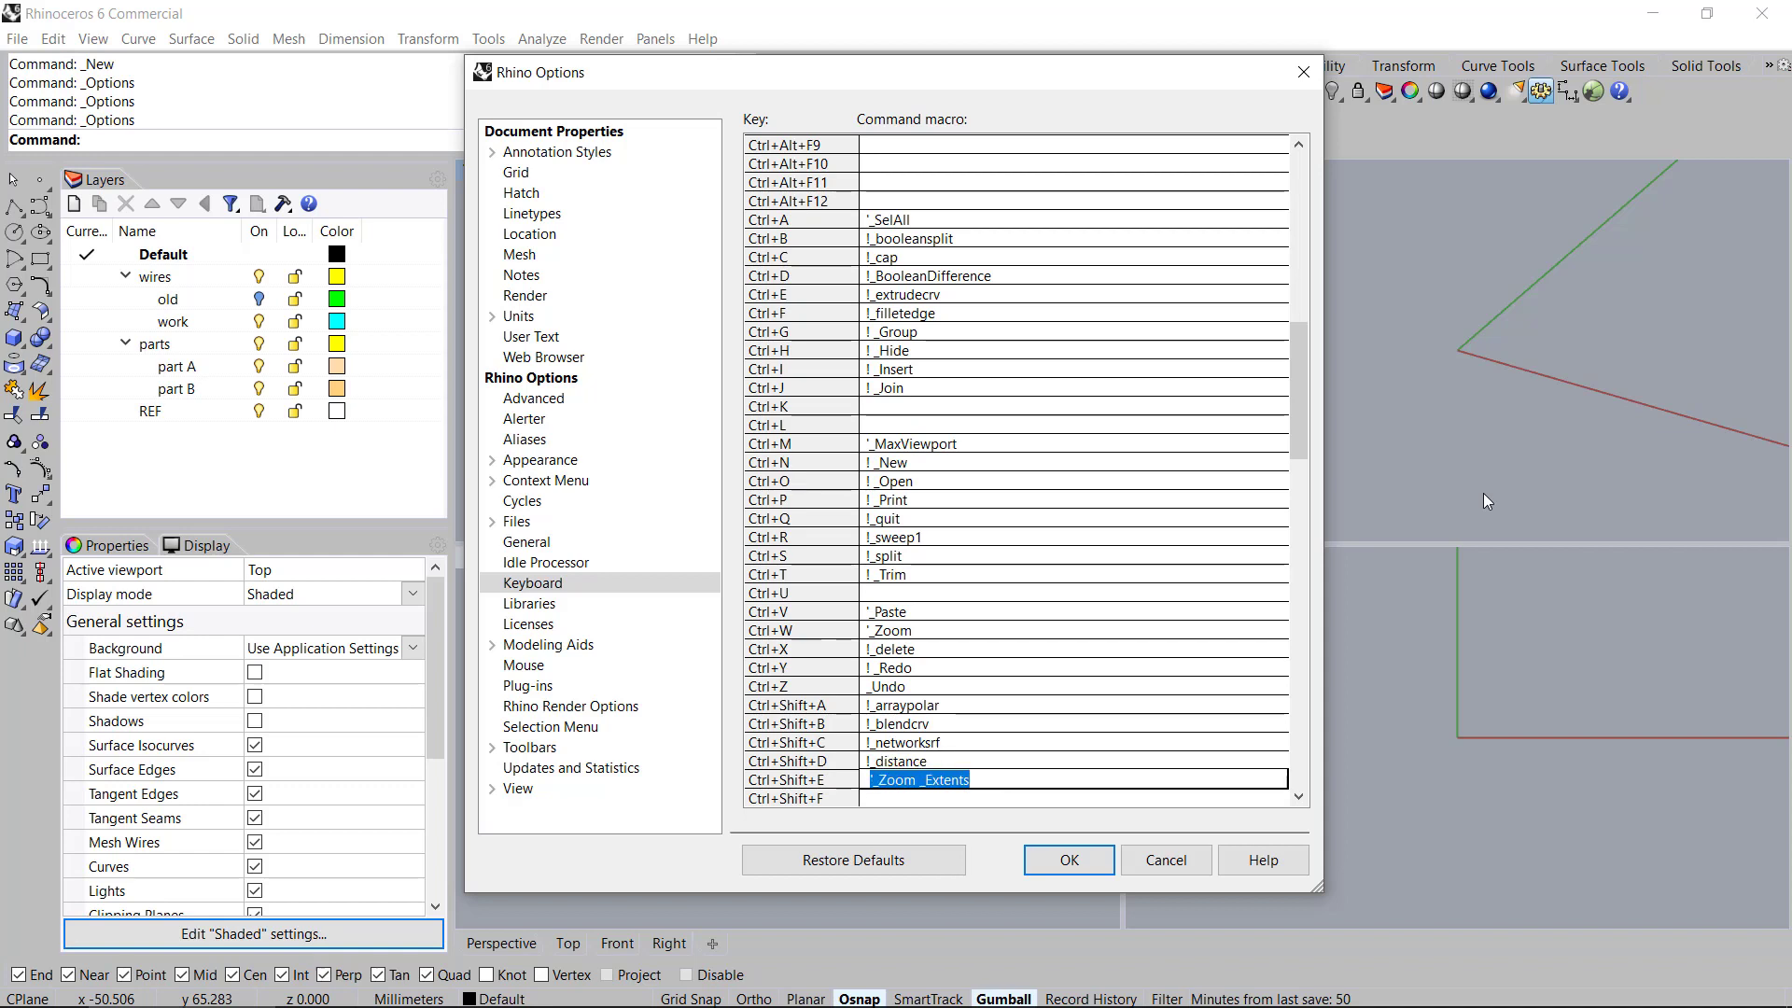
type("!")
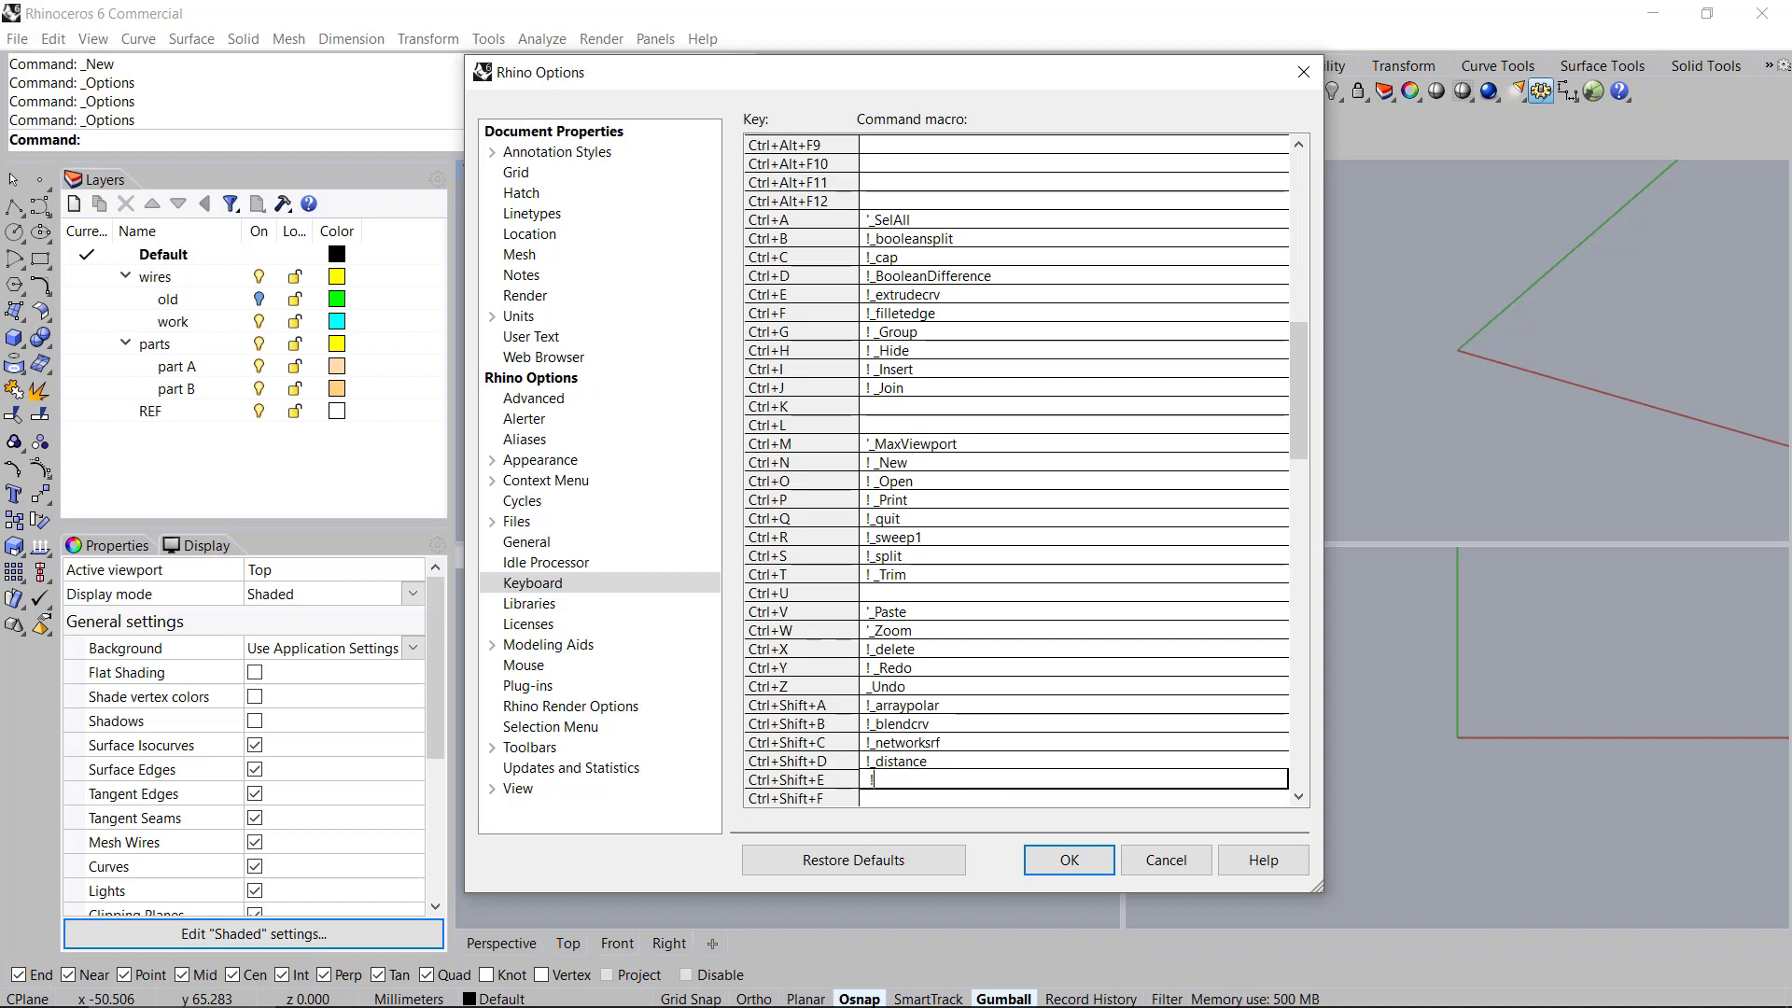
type("_extr")
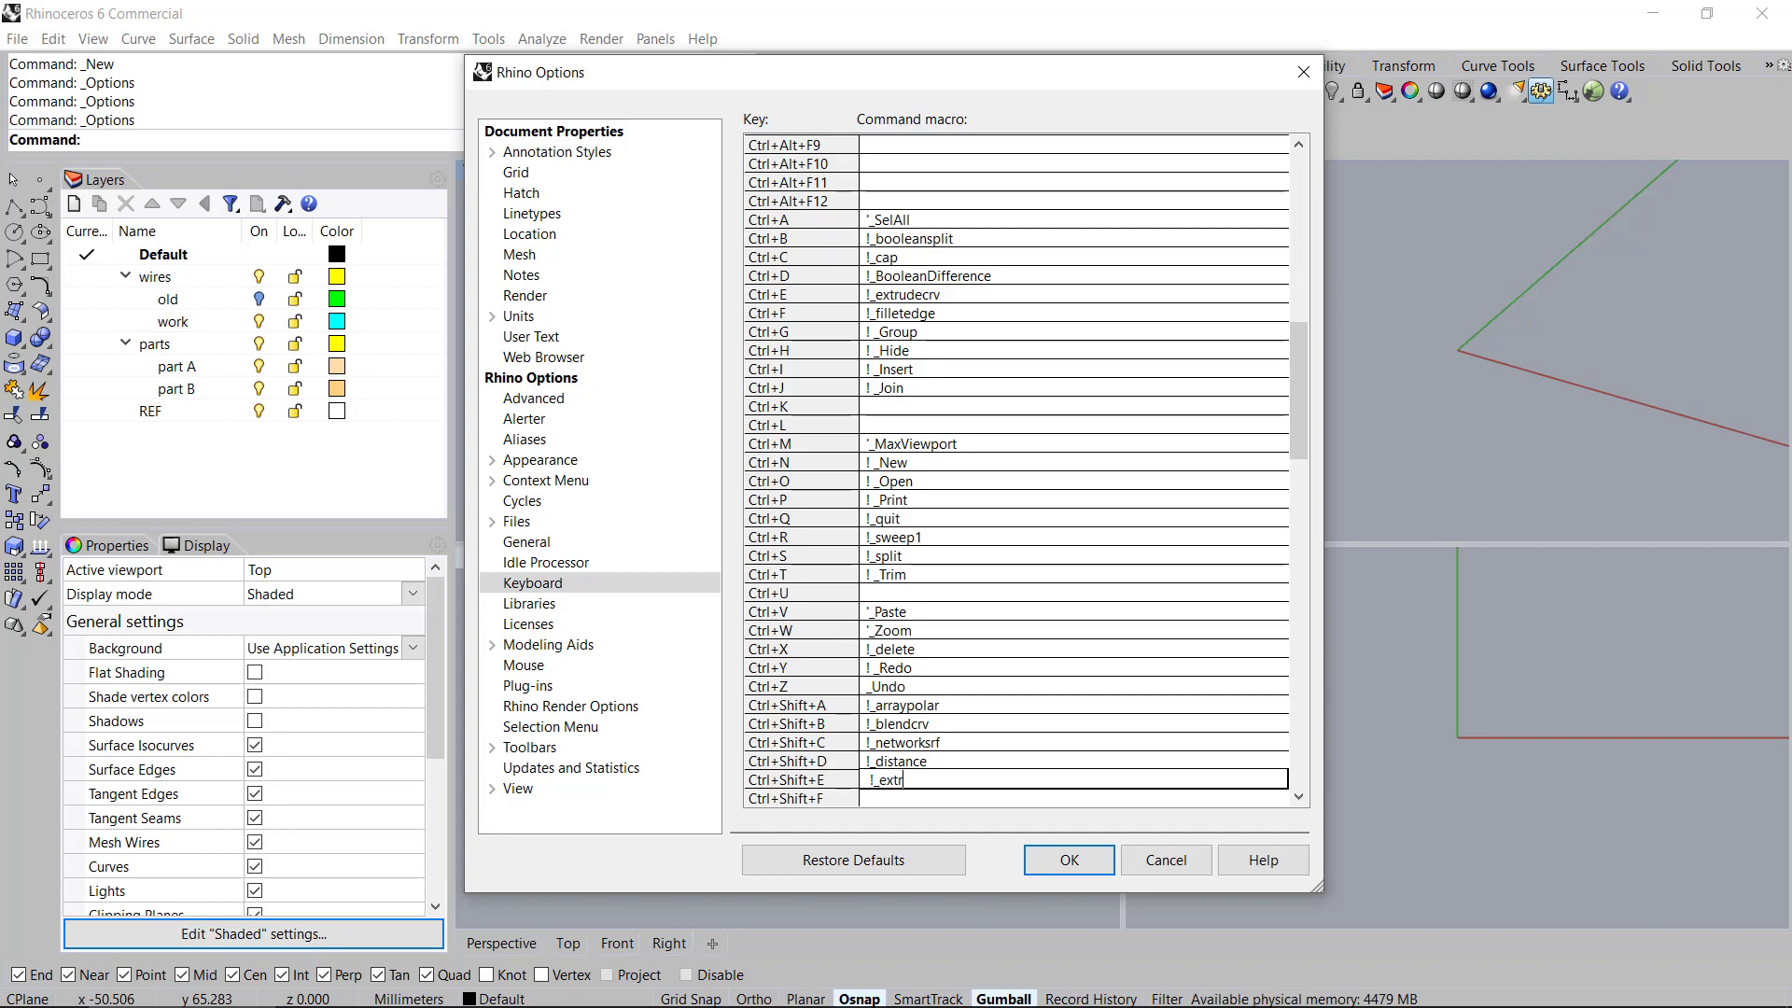
type("actsrf")
key("Return")
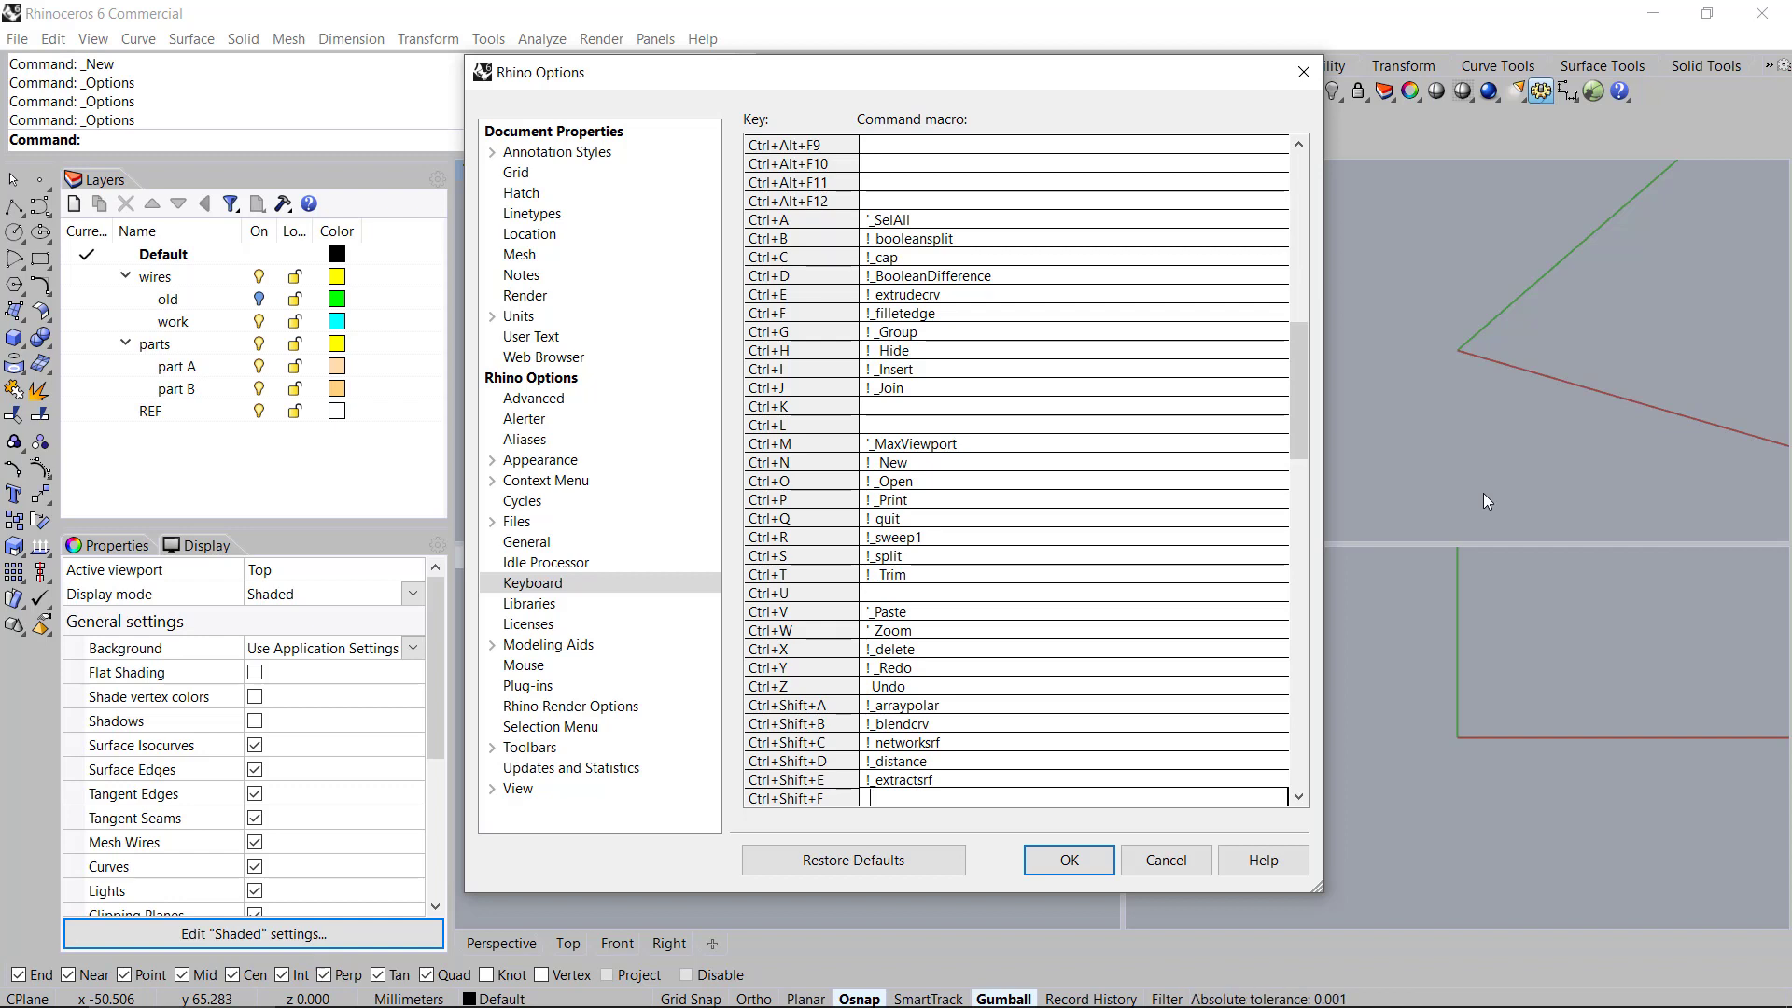
Assign the command macro !_fillet to the Ctrl+Shift+F shortcut and !_import to the Ctrl+Shift+I shortcut
type("!_fillet")
key("Return")
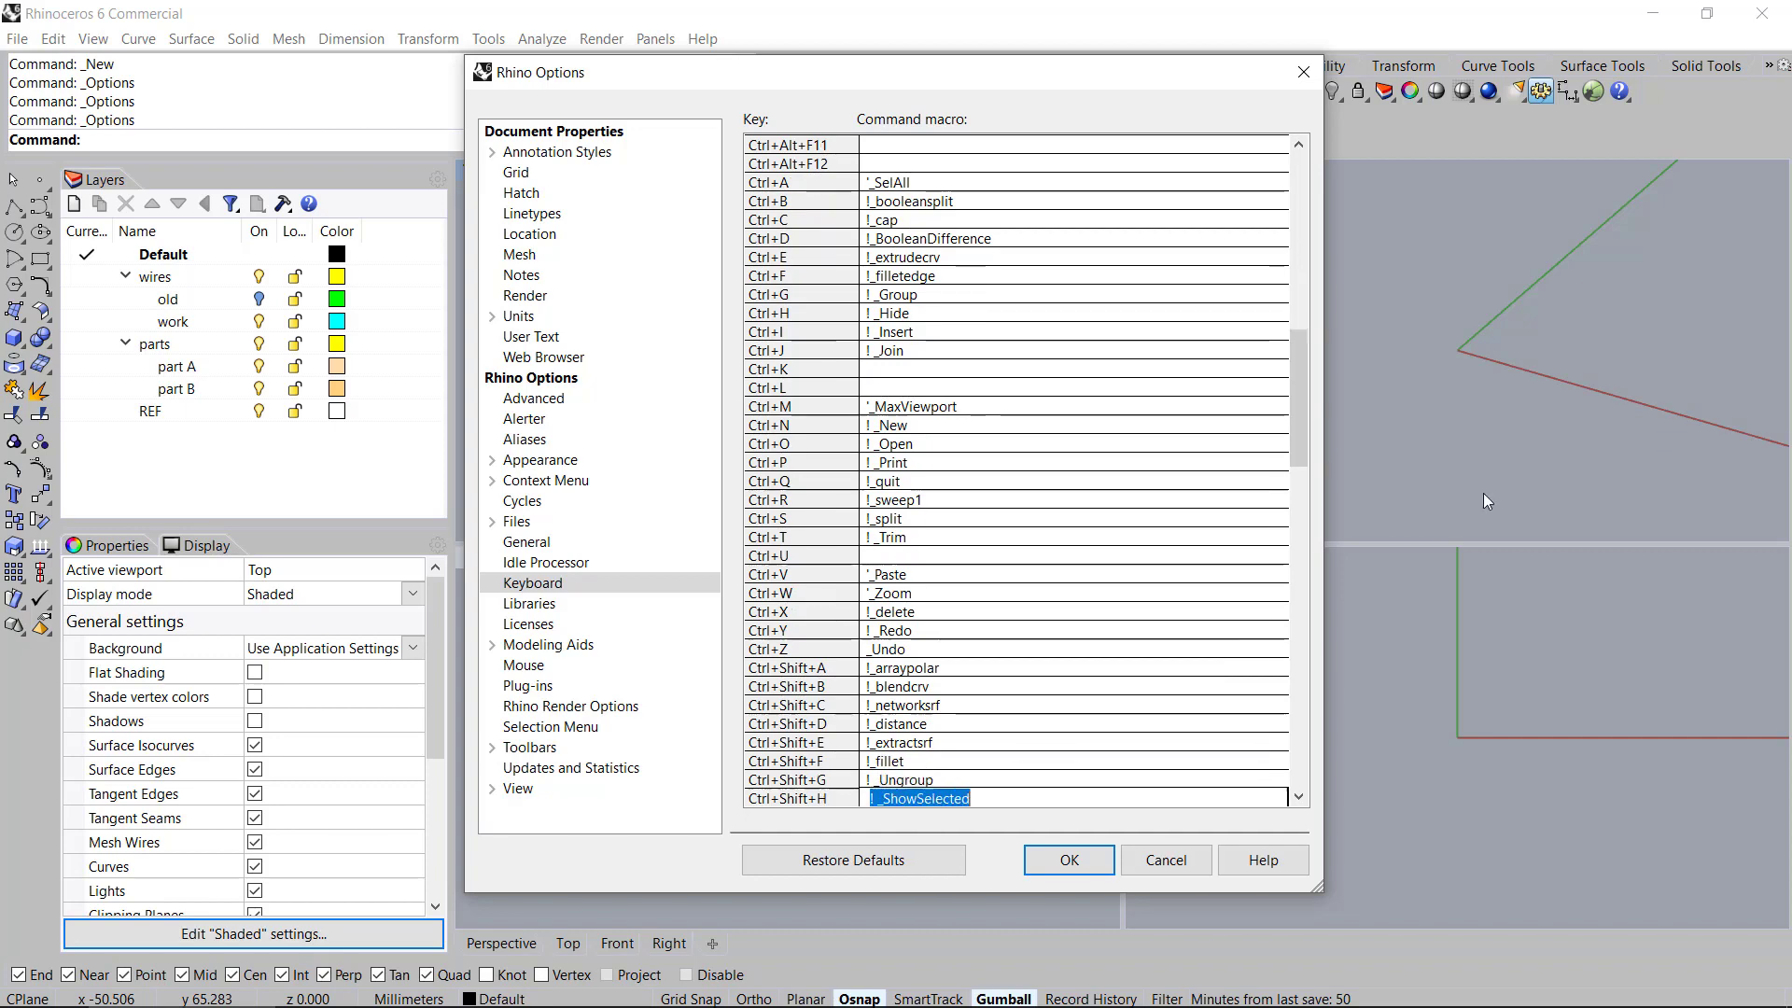
key("Return")
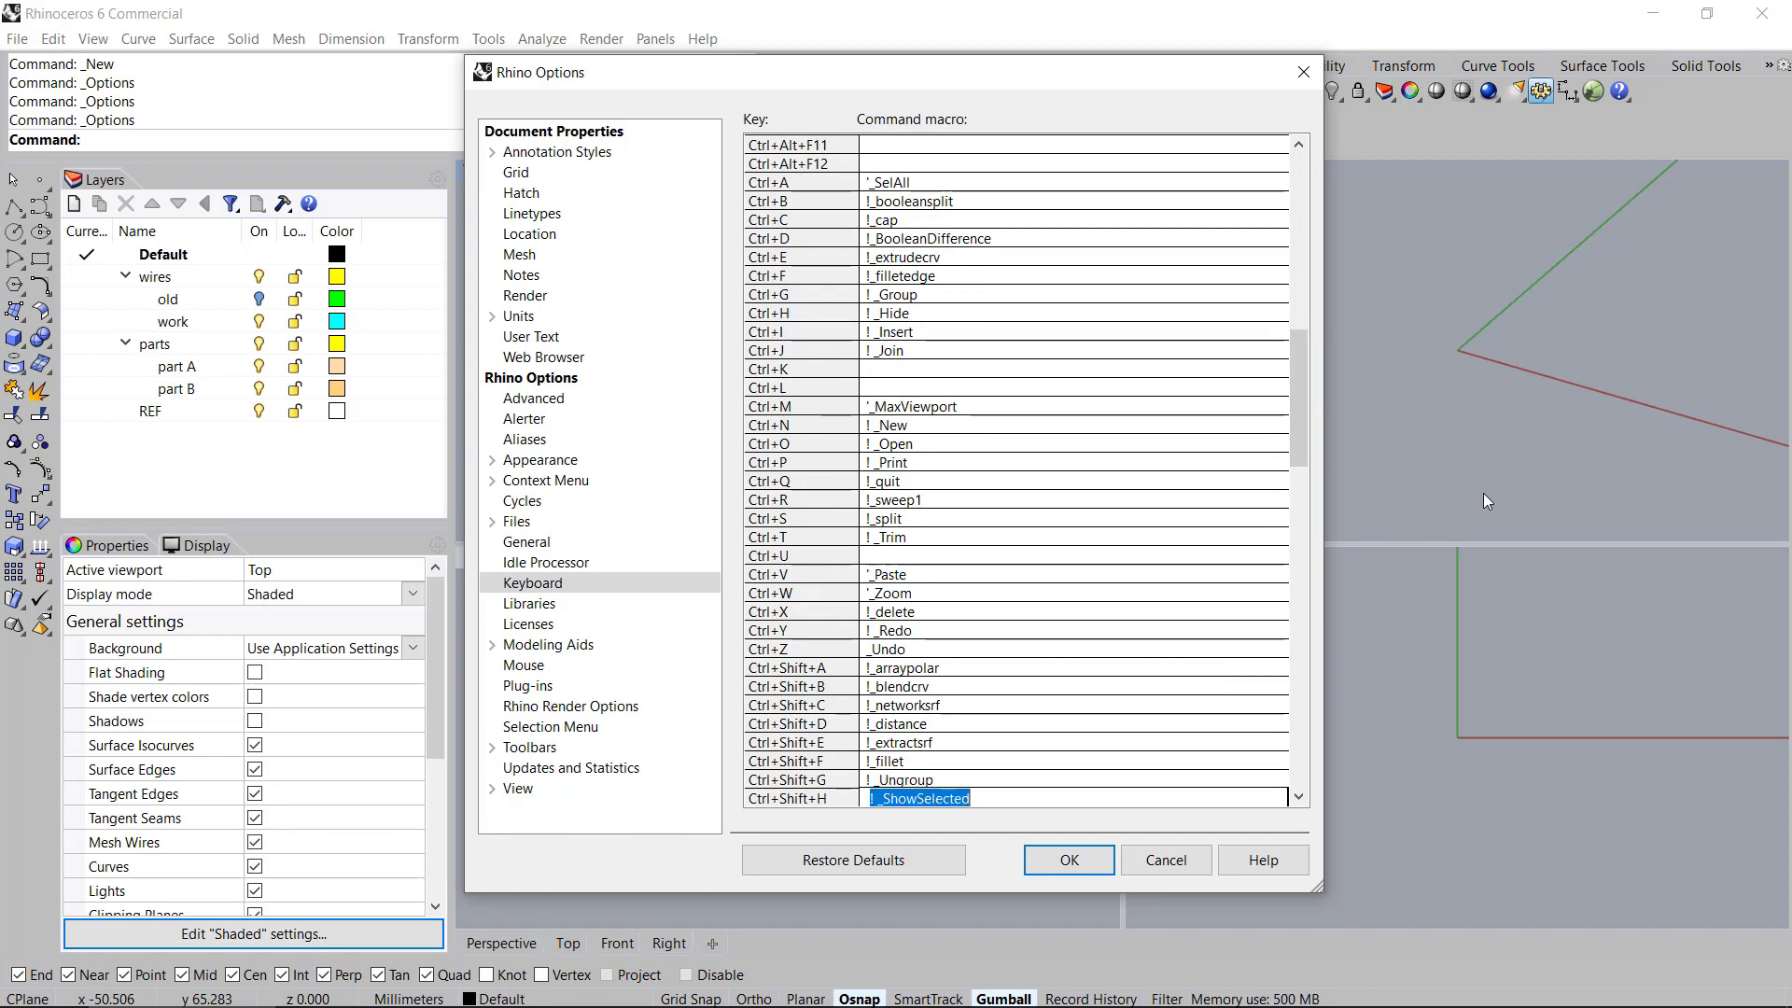
key("Return")
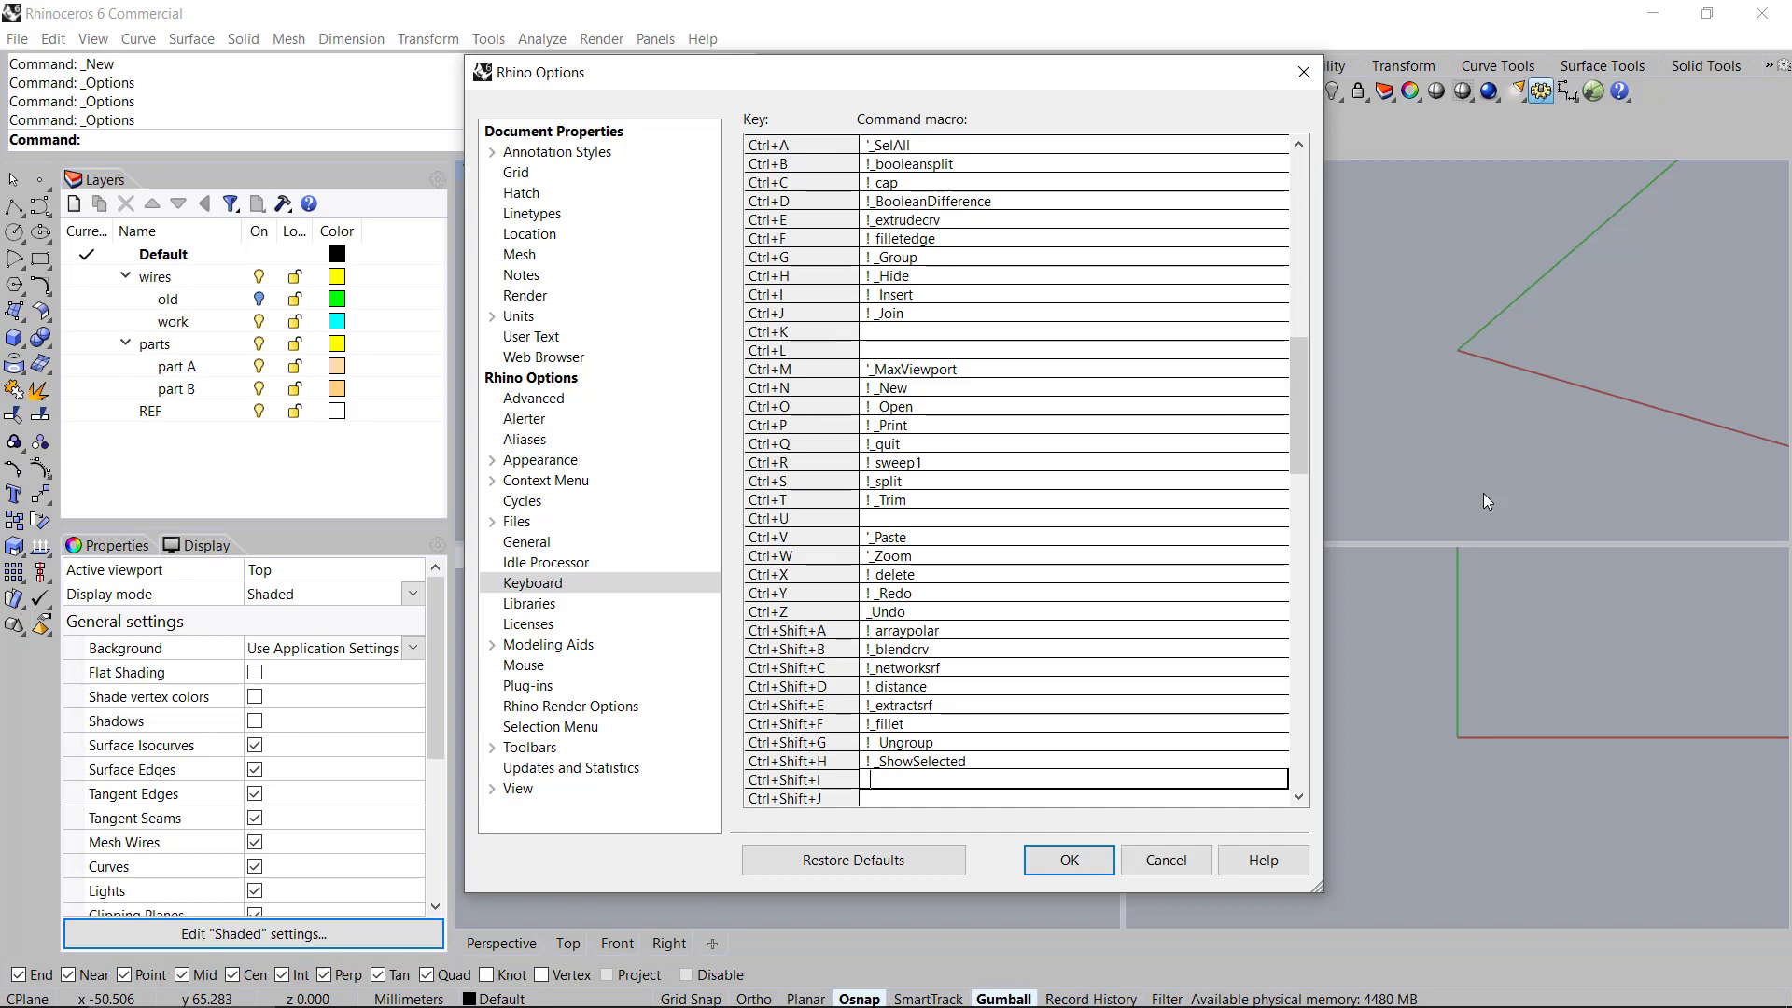
type("! _import")
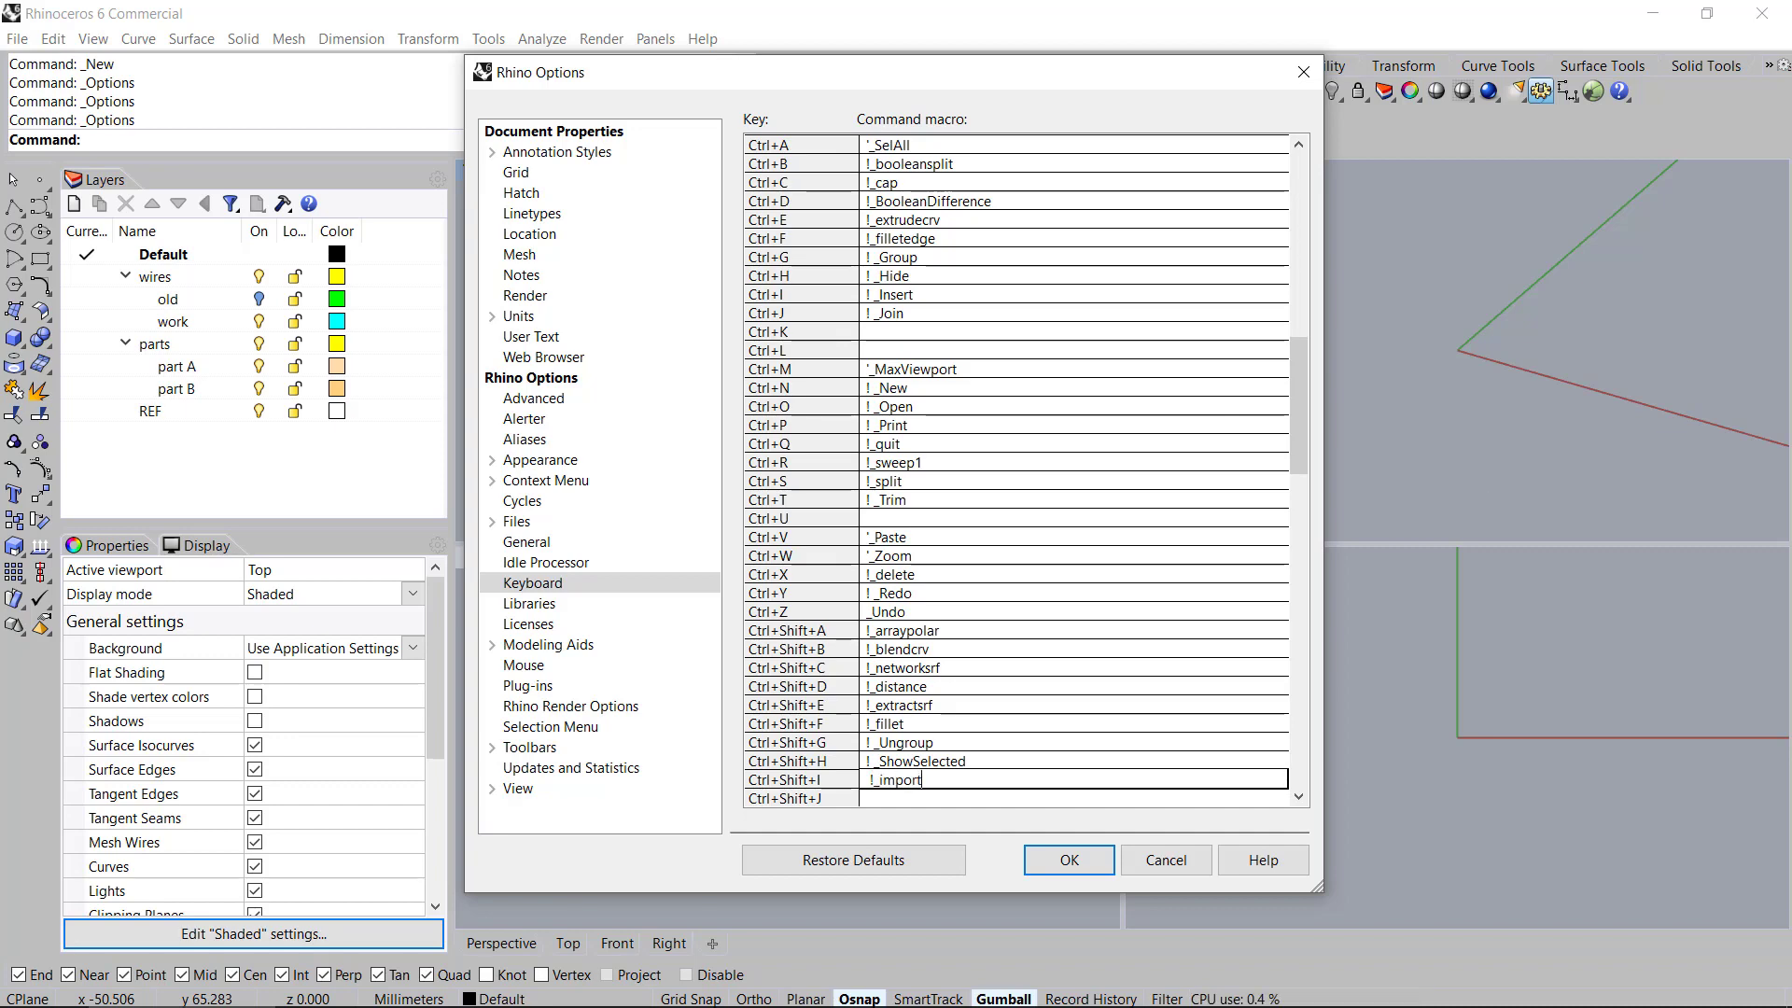
key("Down")
Replace the command macro of the Ctrl+W shortcut with !_lock
key("Down")
key("Down")
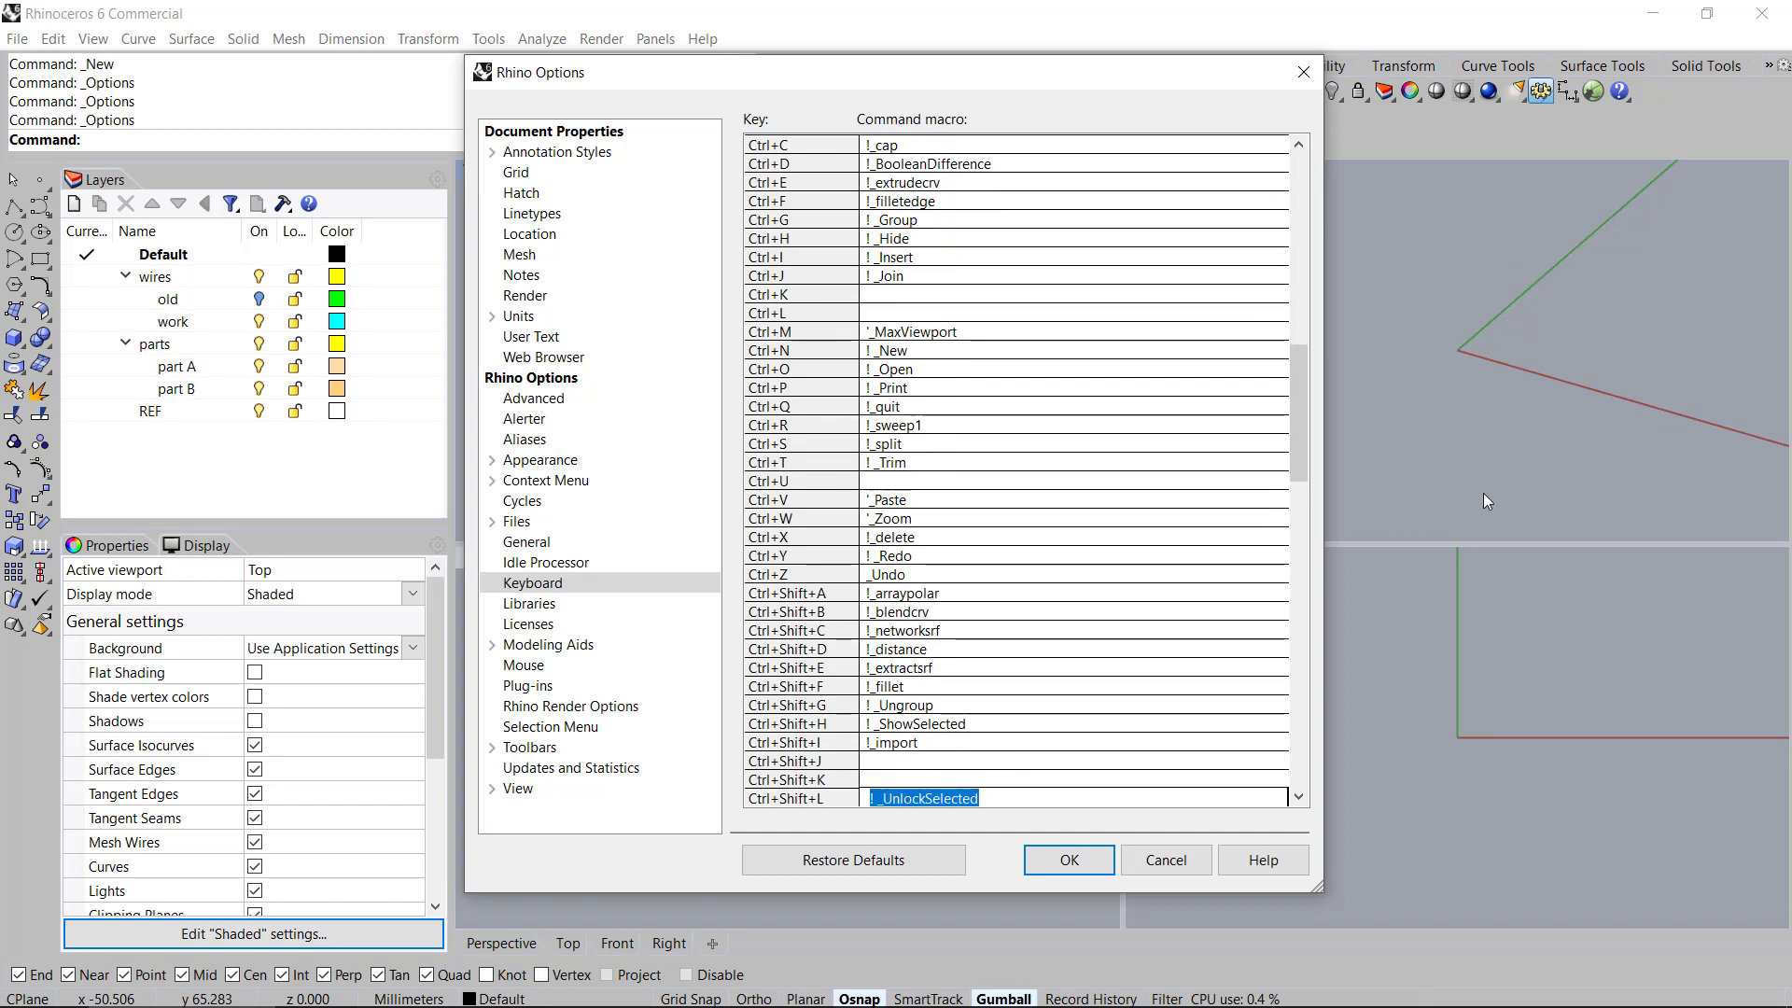
key("Up")
key("Up")
key("Down")
key("Down")
key("Down")
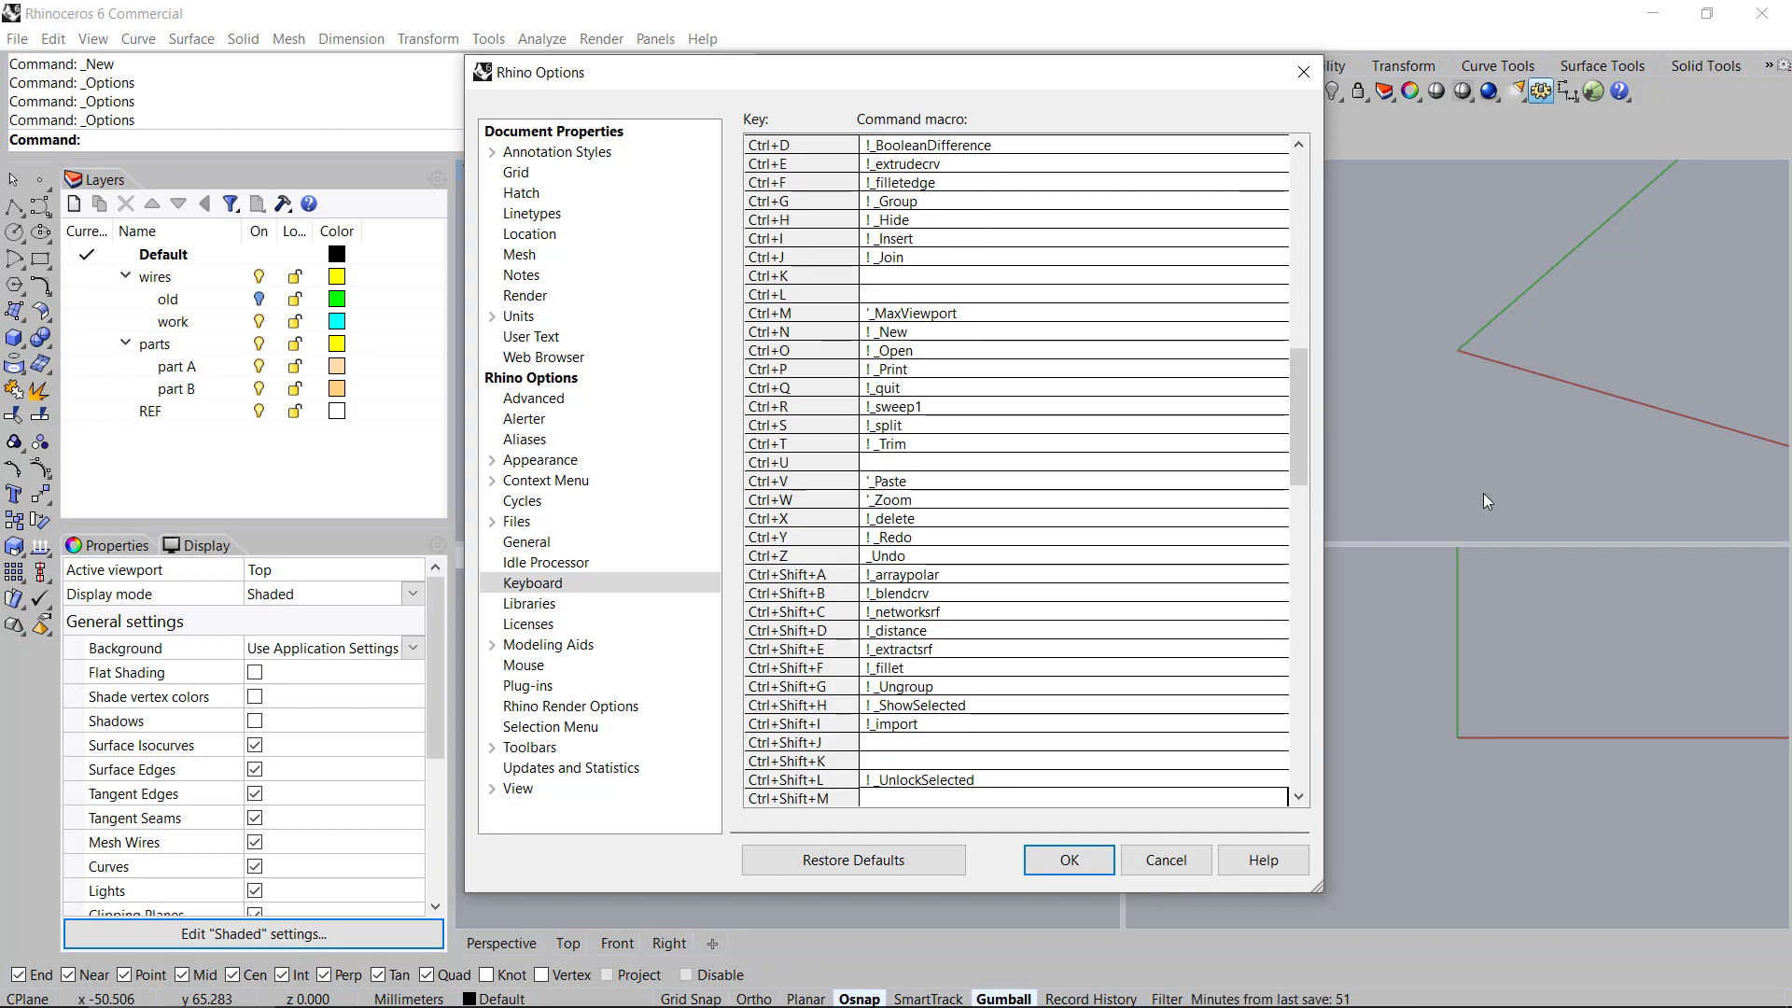
key("Up")
key("Up")
key("Up")
key("Up")
key("Up")
key("Up")
key("Up")
key("Up")
key("Up")
key("Up")
key("Up")
key("Up")
key("Up")
key("Up")
key("Up")
key("Up")
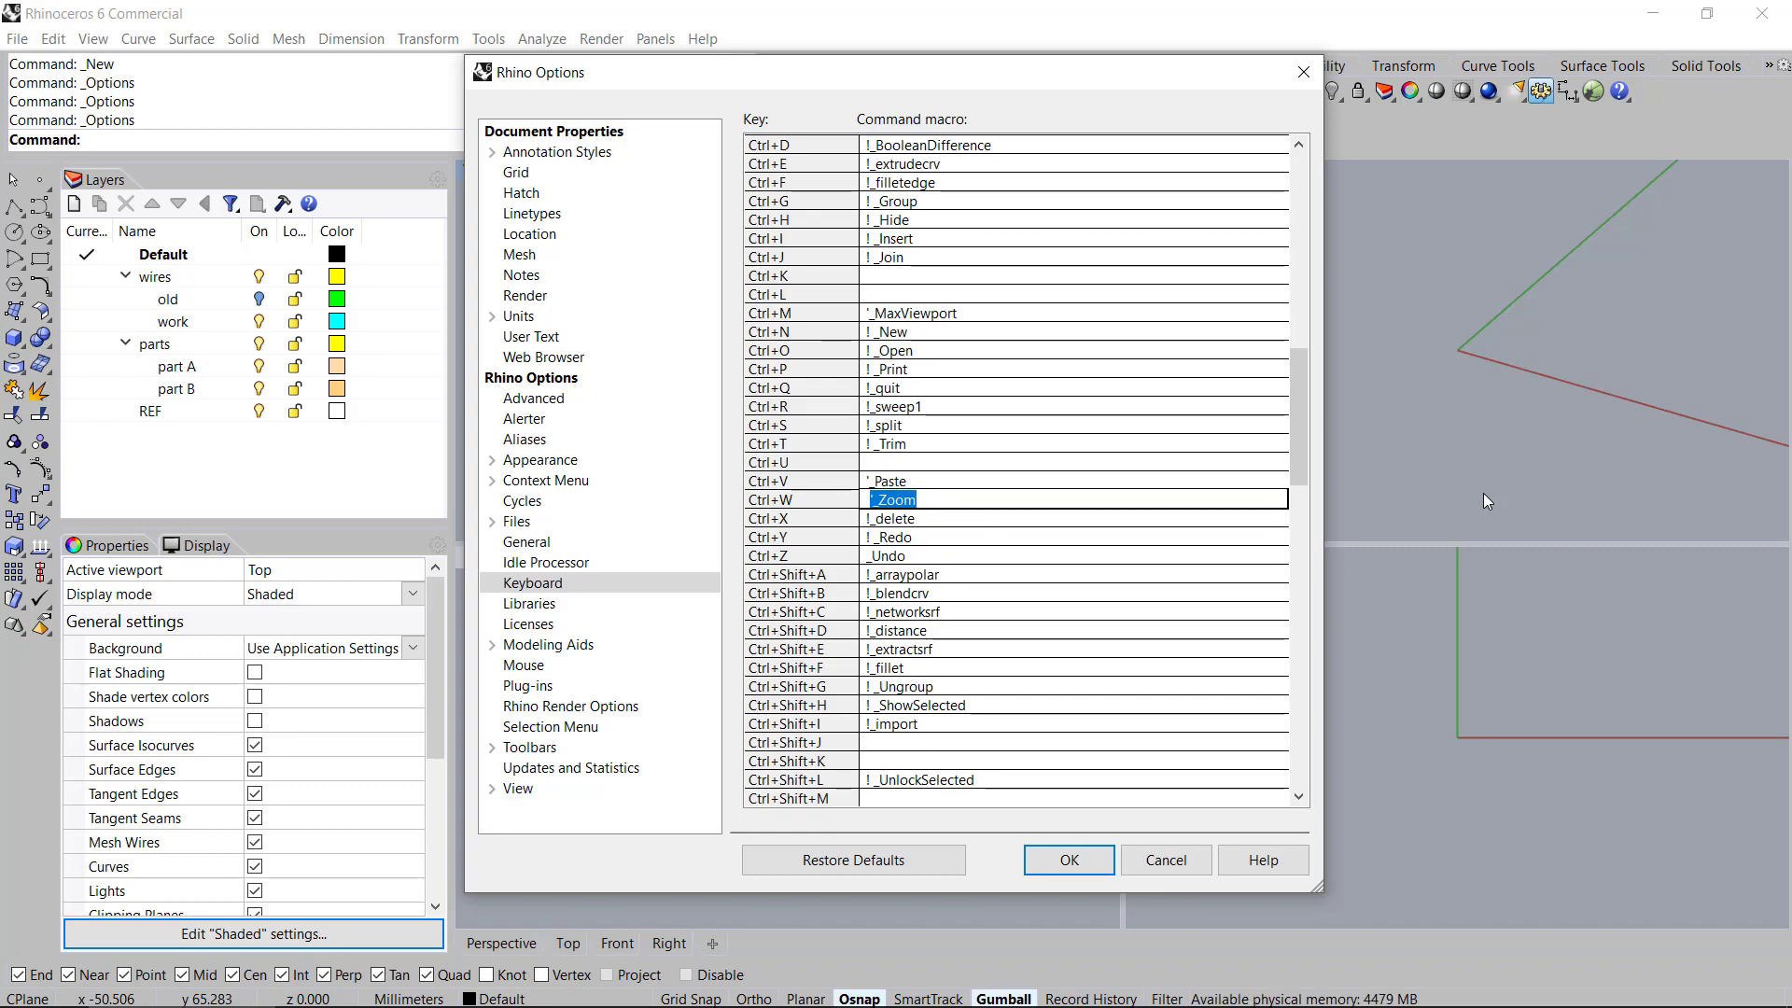
type("! _lock")
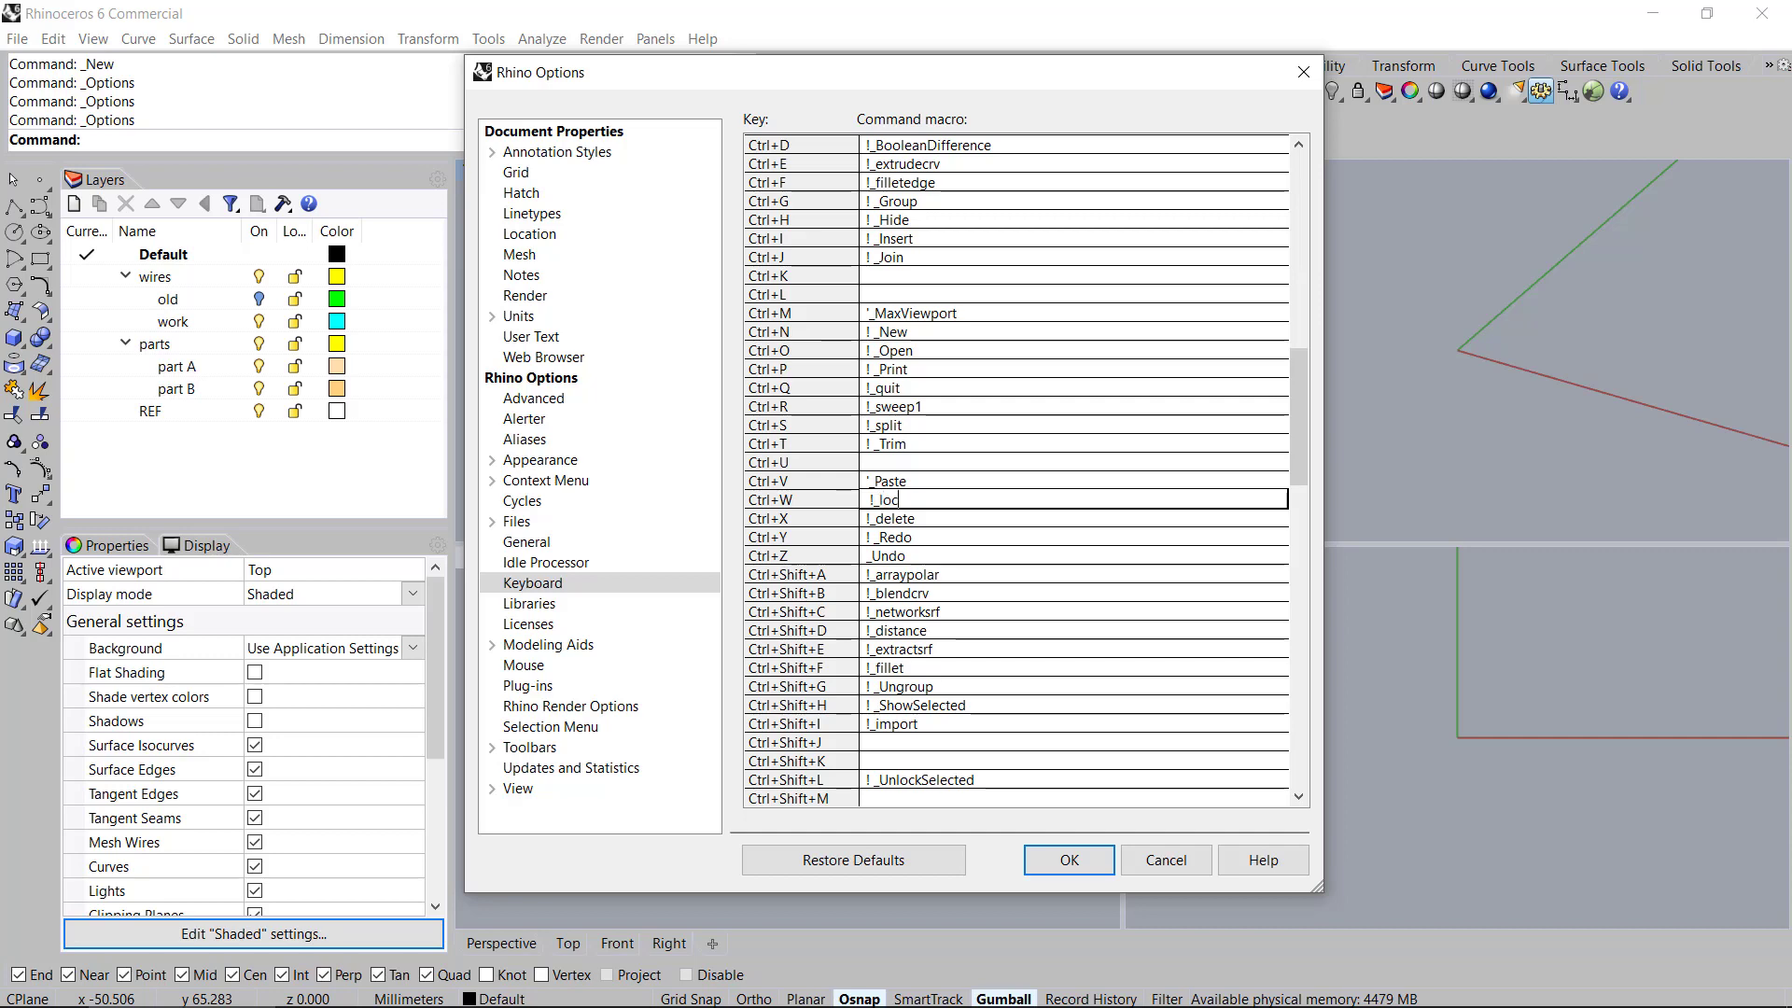
key("Down")
Assign the command macro !_orientonsrf to the Ctrl+Shift+O shortcut
key("Down")
key("Down")
key("Down")
key("Down")
key("Down")
key("Down")
key("Down")
key("Down")
key("Down")
key("Down")
key("Down")
key("Down")
key("Down")
key("Down")
key("Down")
key("Down")
key("Down")
key("Down")
key("Down")
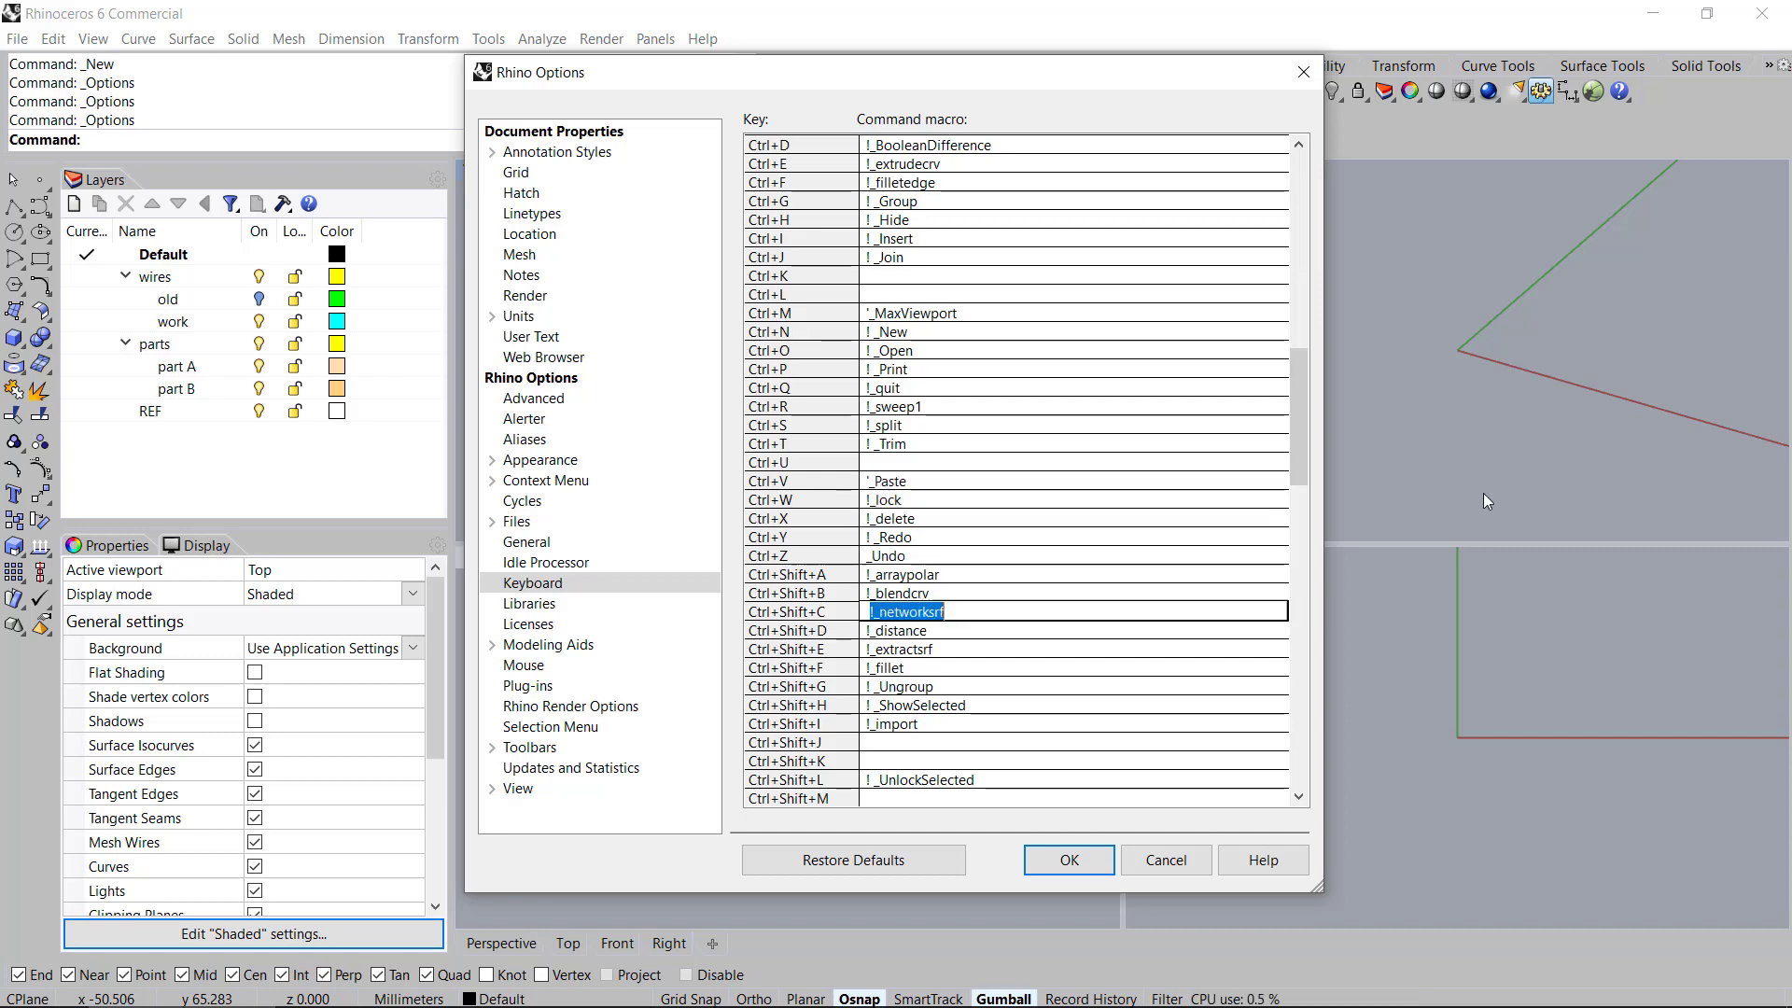
key("Down")
key("Up")
key("Up")
key("Up")
key("Up")
key("Up")
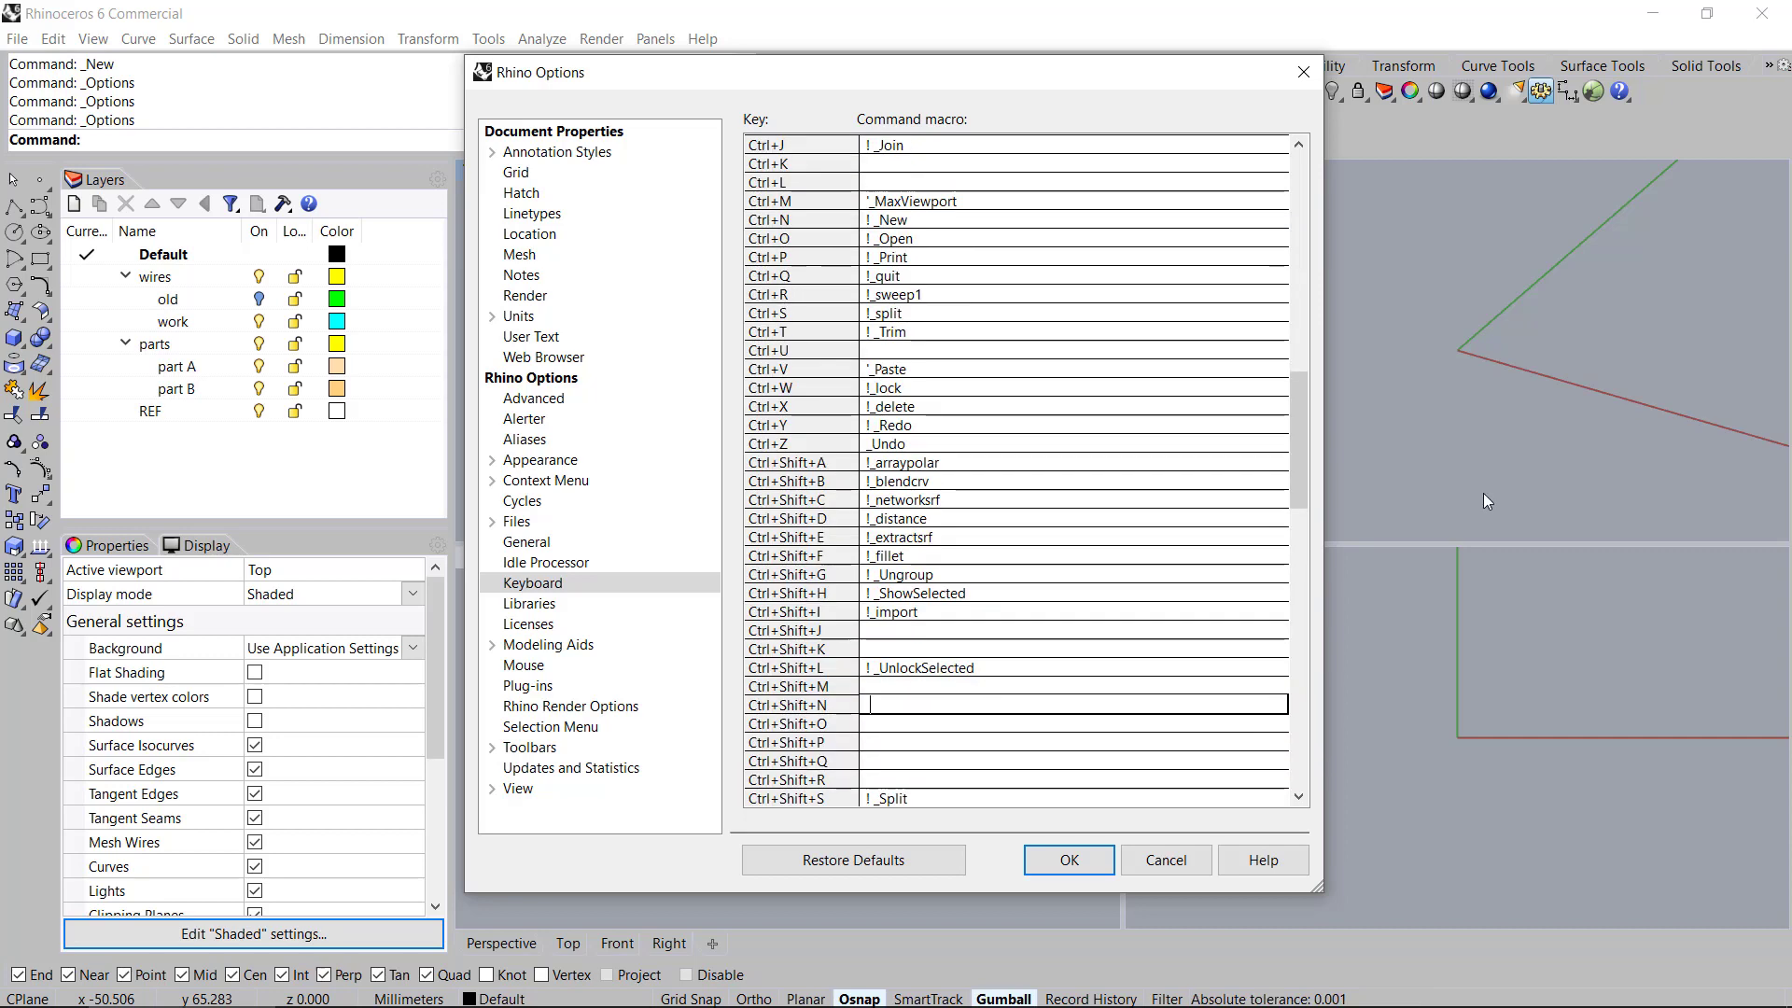
key("Down")
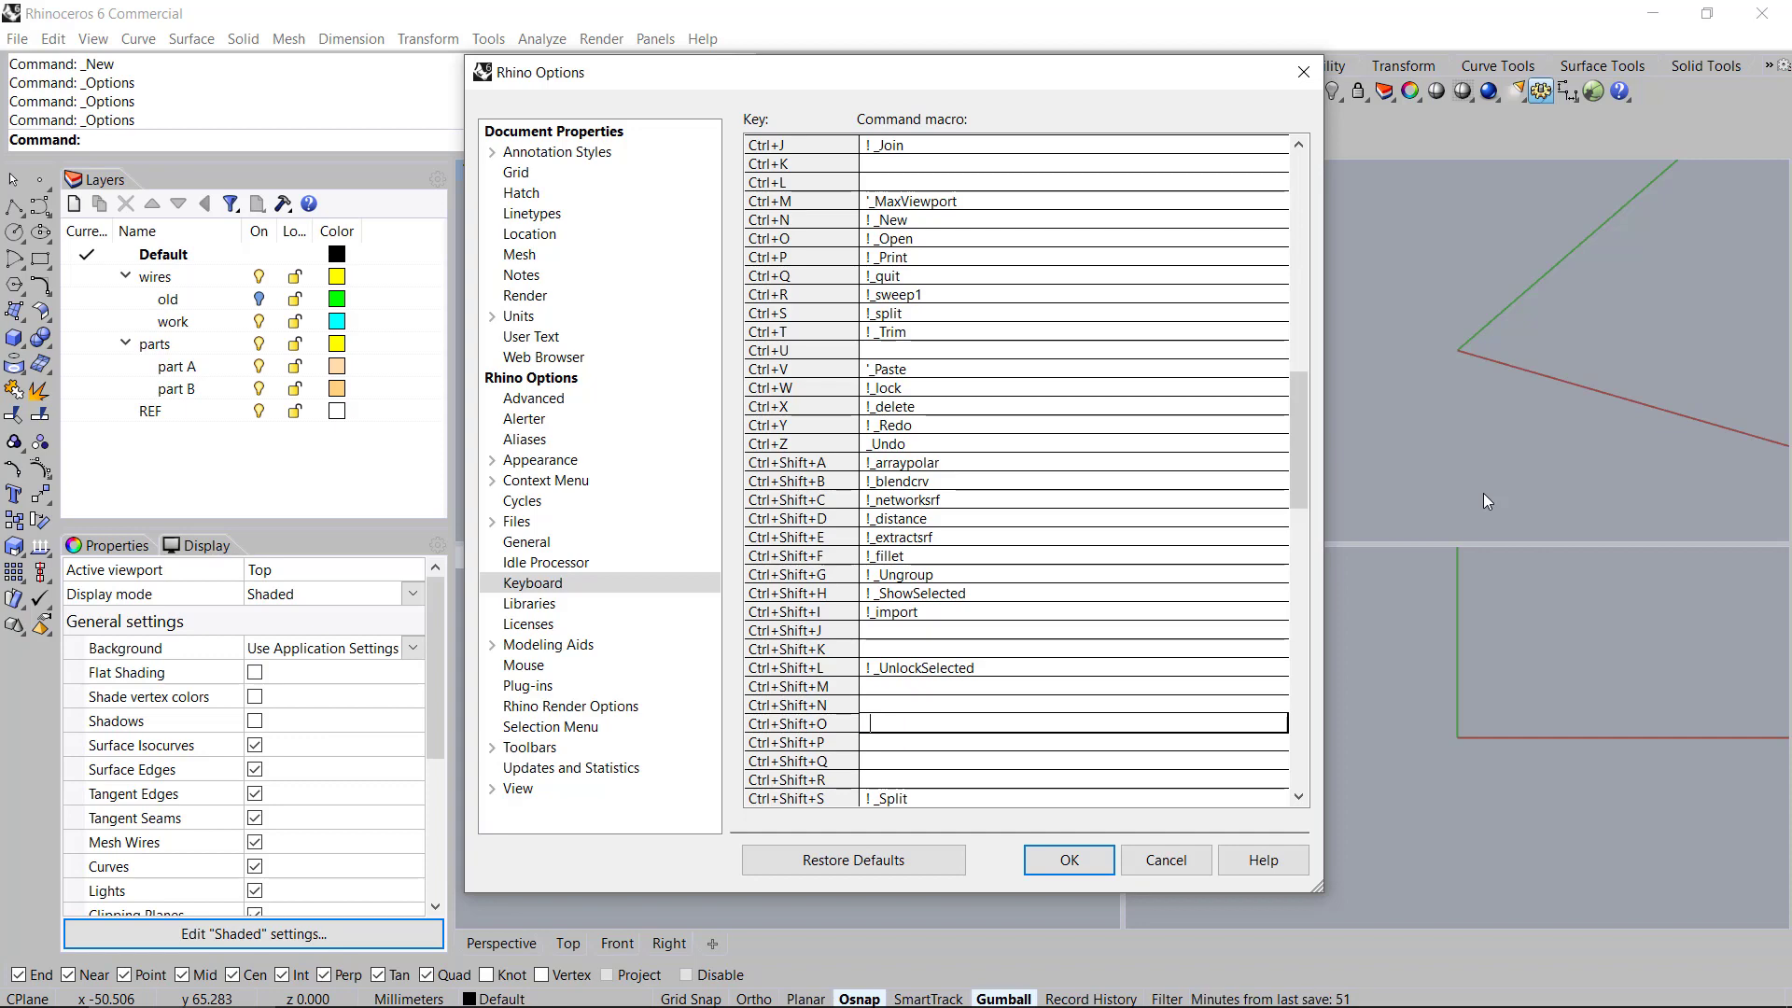
type("!")
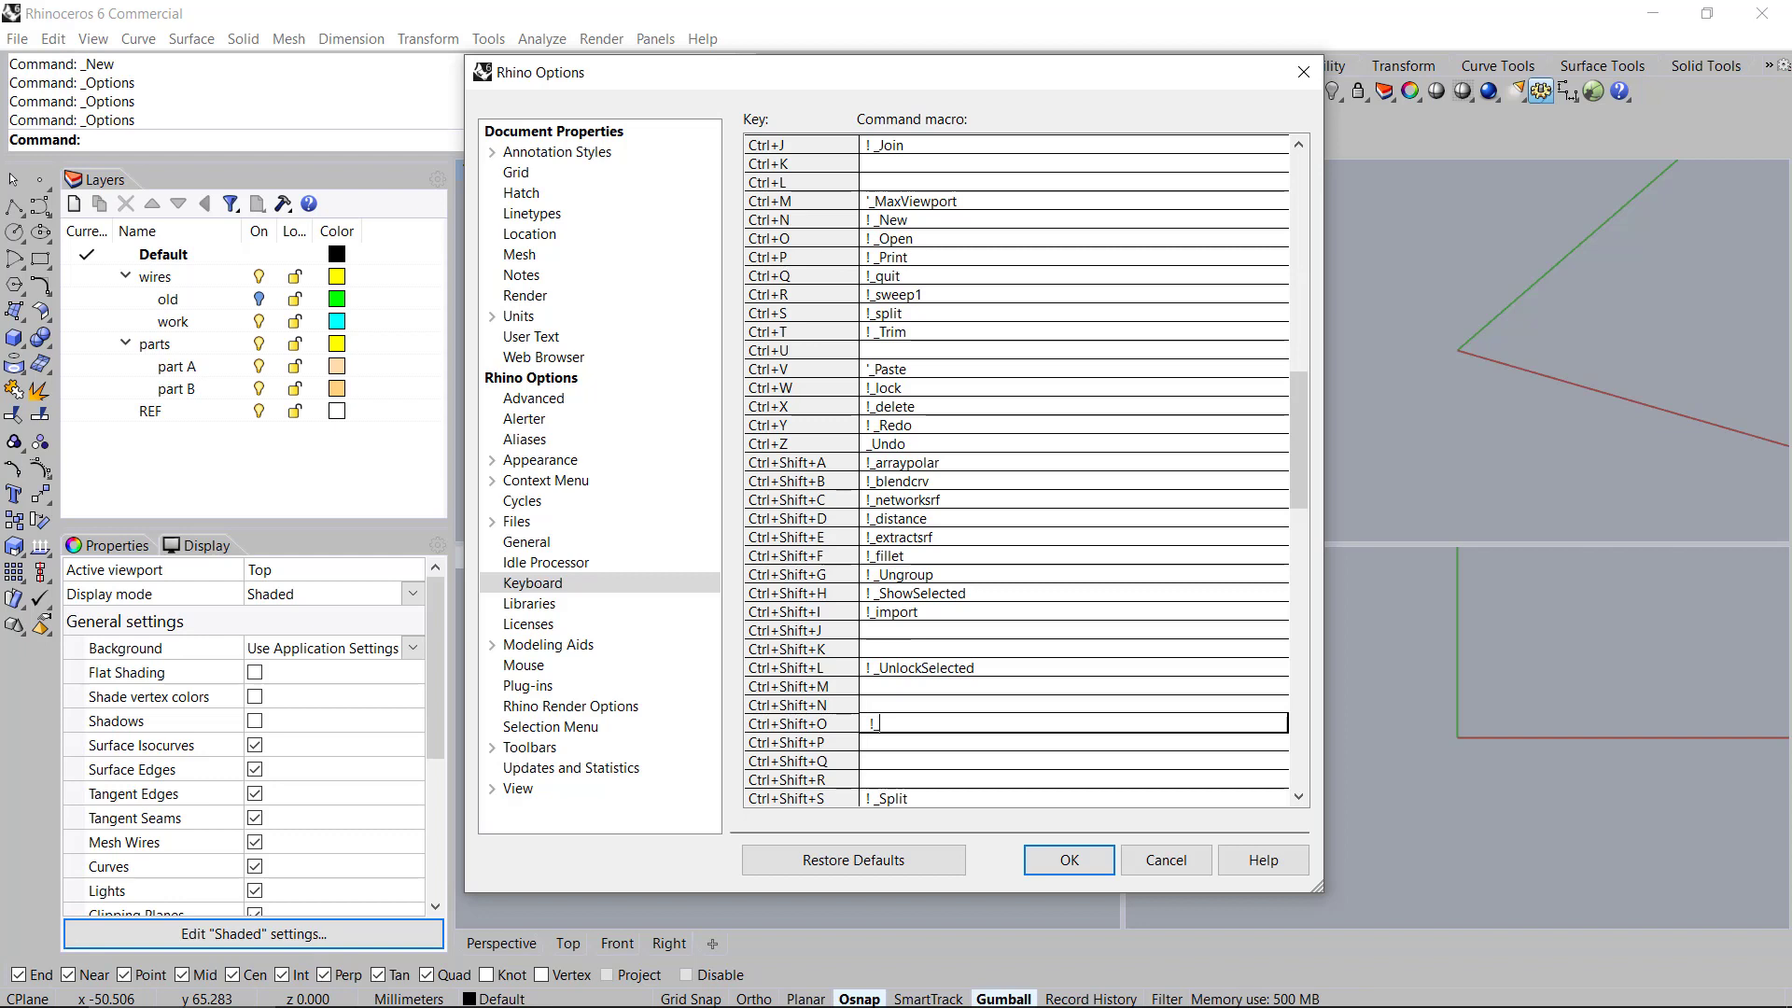
type(" _orientonsrf")
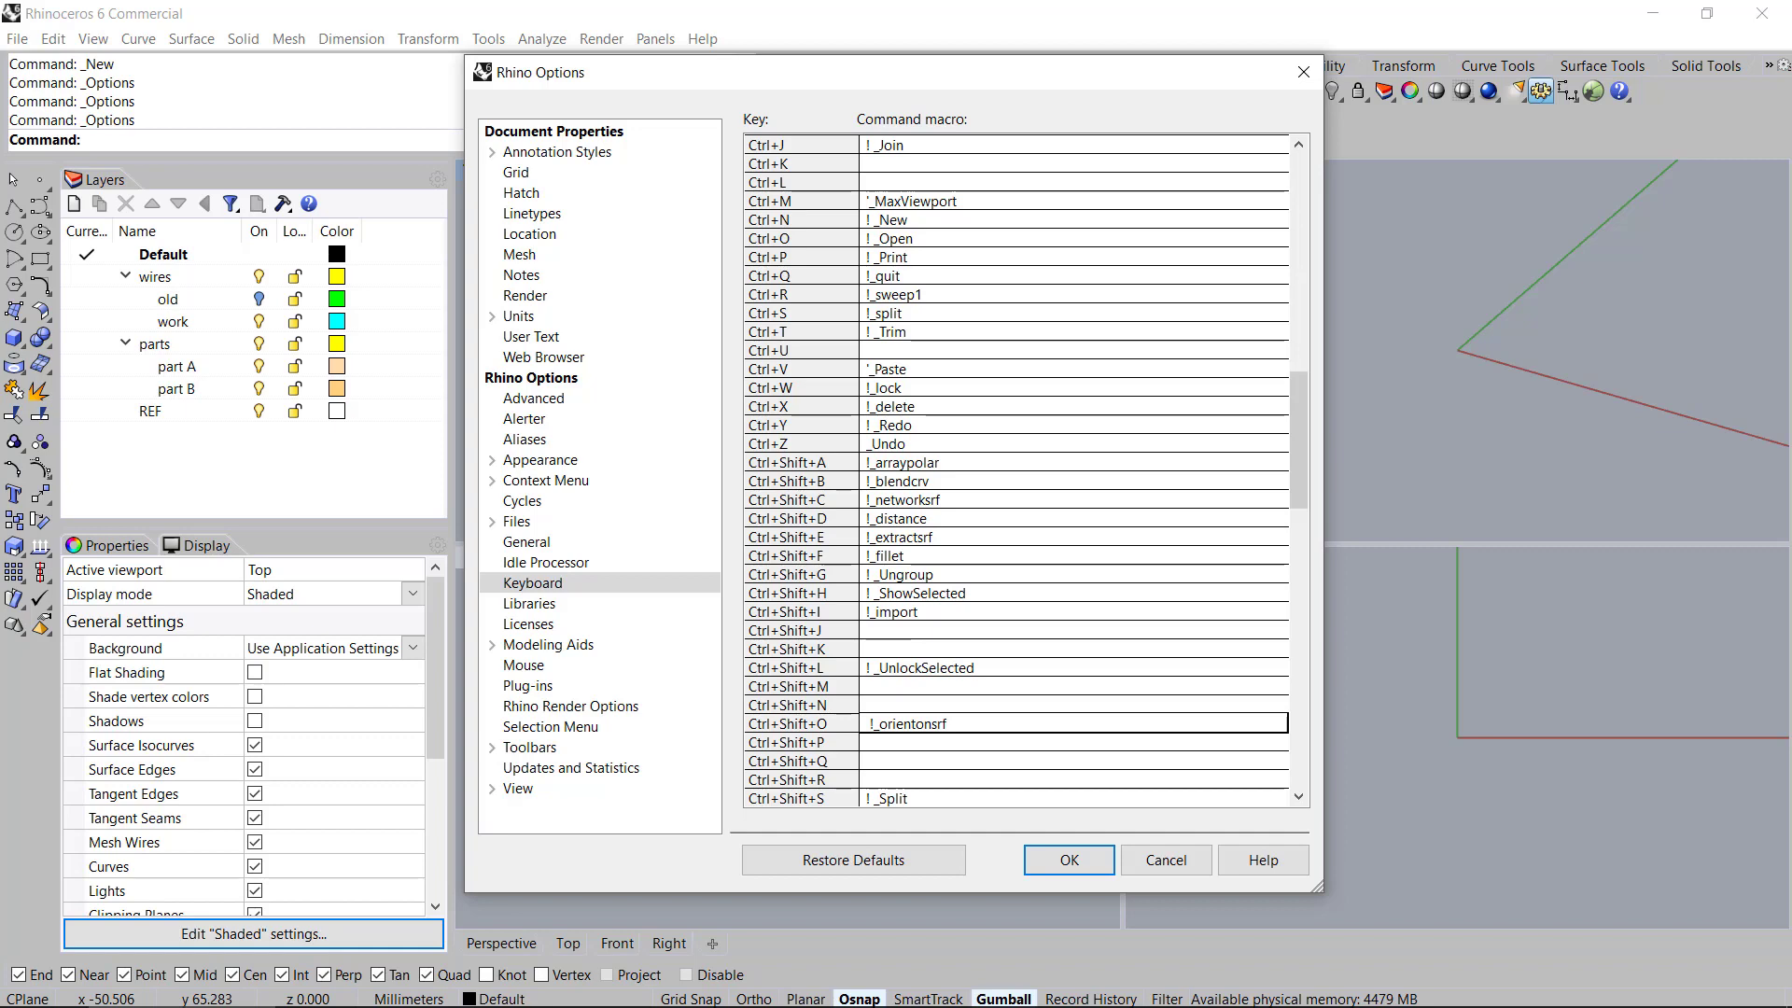
key("Return")
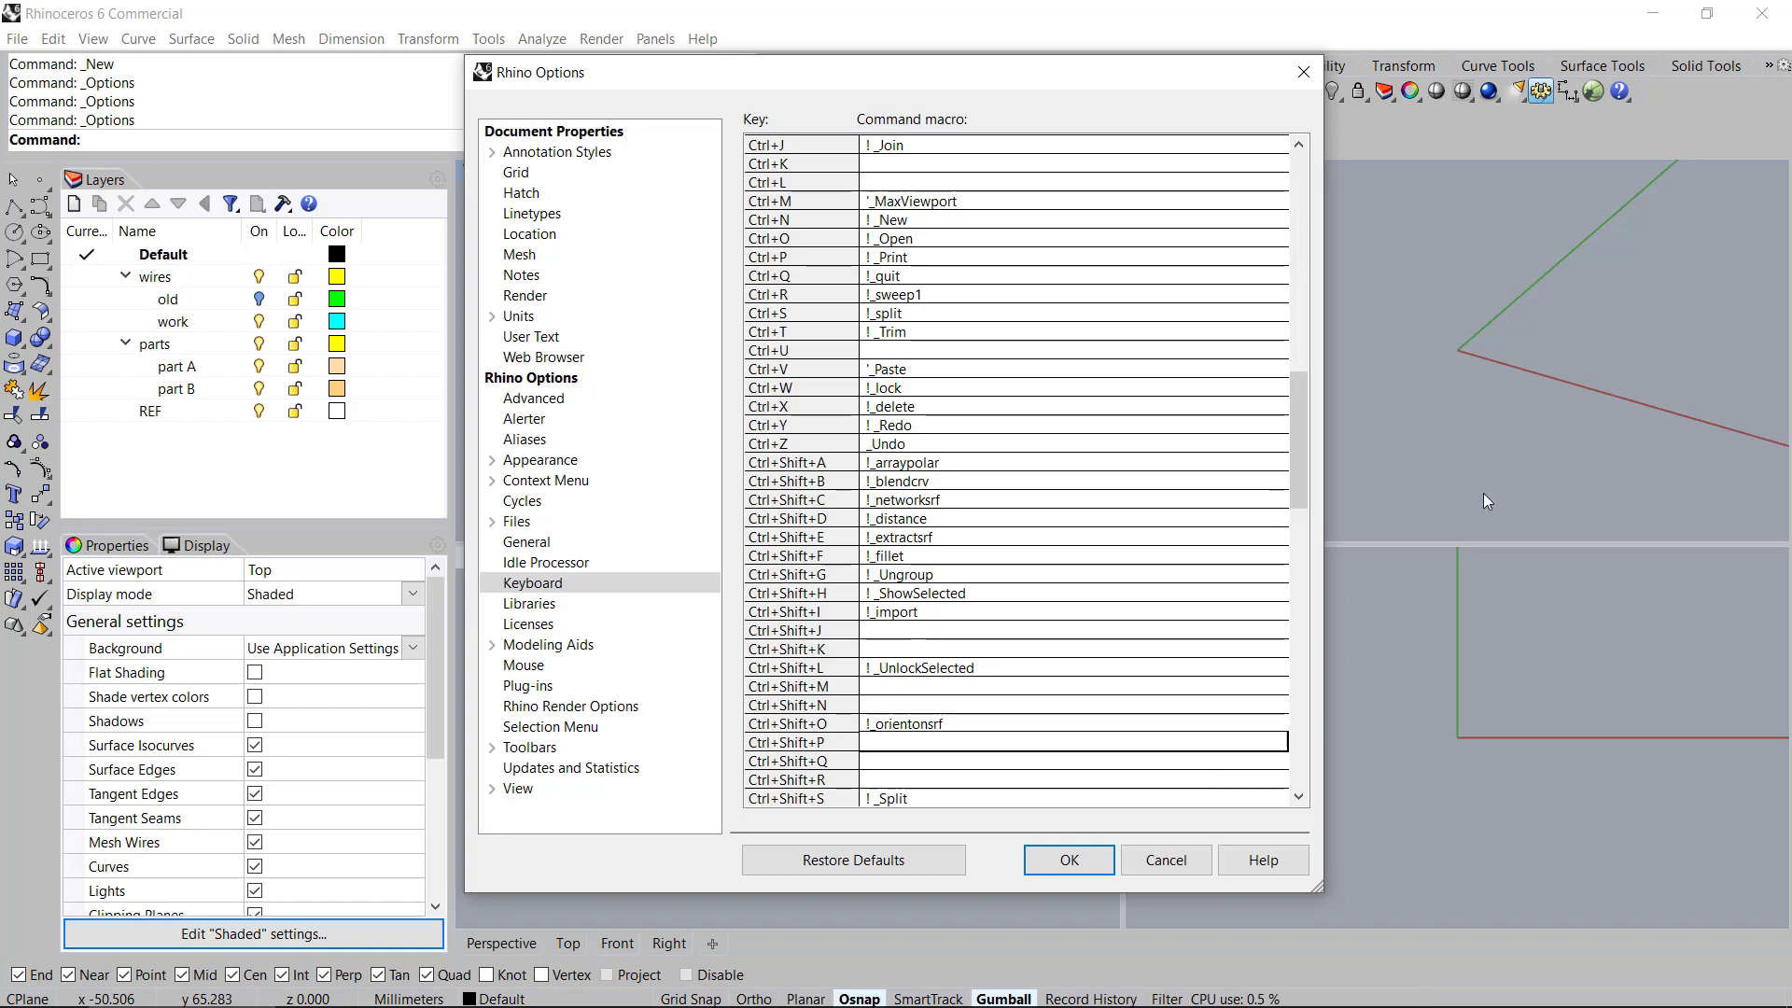
Assign the command macro !_setpt to the Ctrl+Shift+P shortcut and !_sweep2 to the Ctrl+Shift+R shortcut
type("! _setpt")
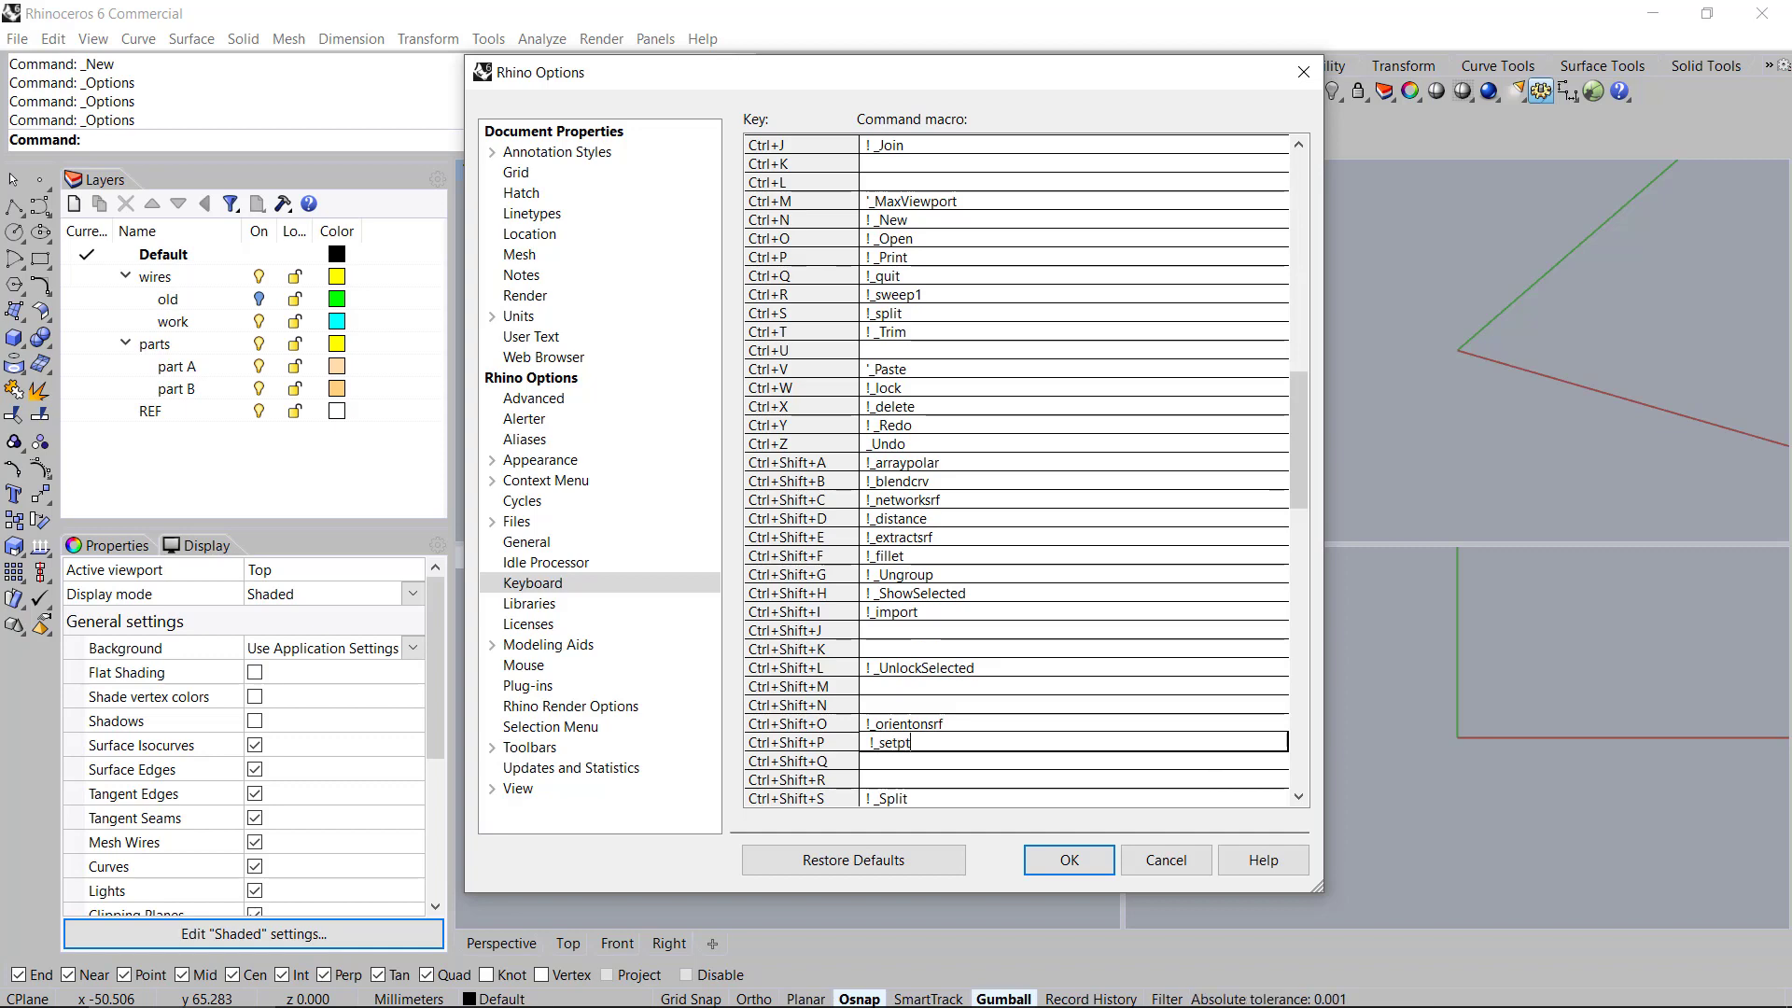
key("Return")
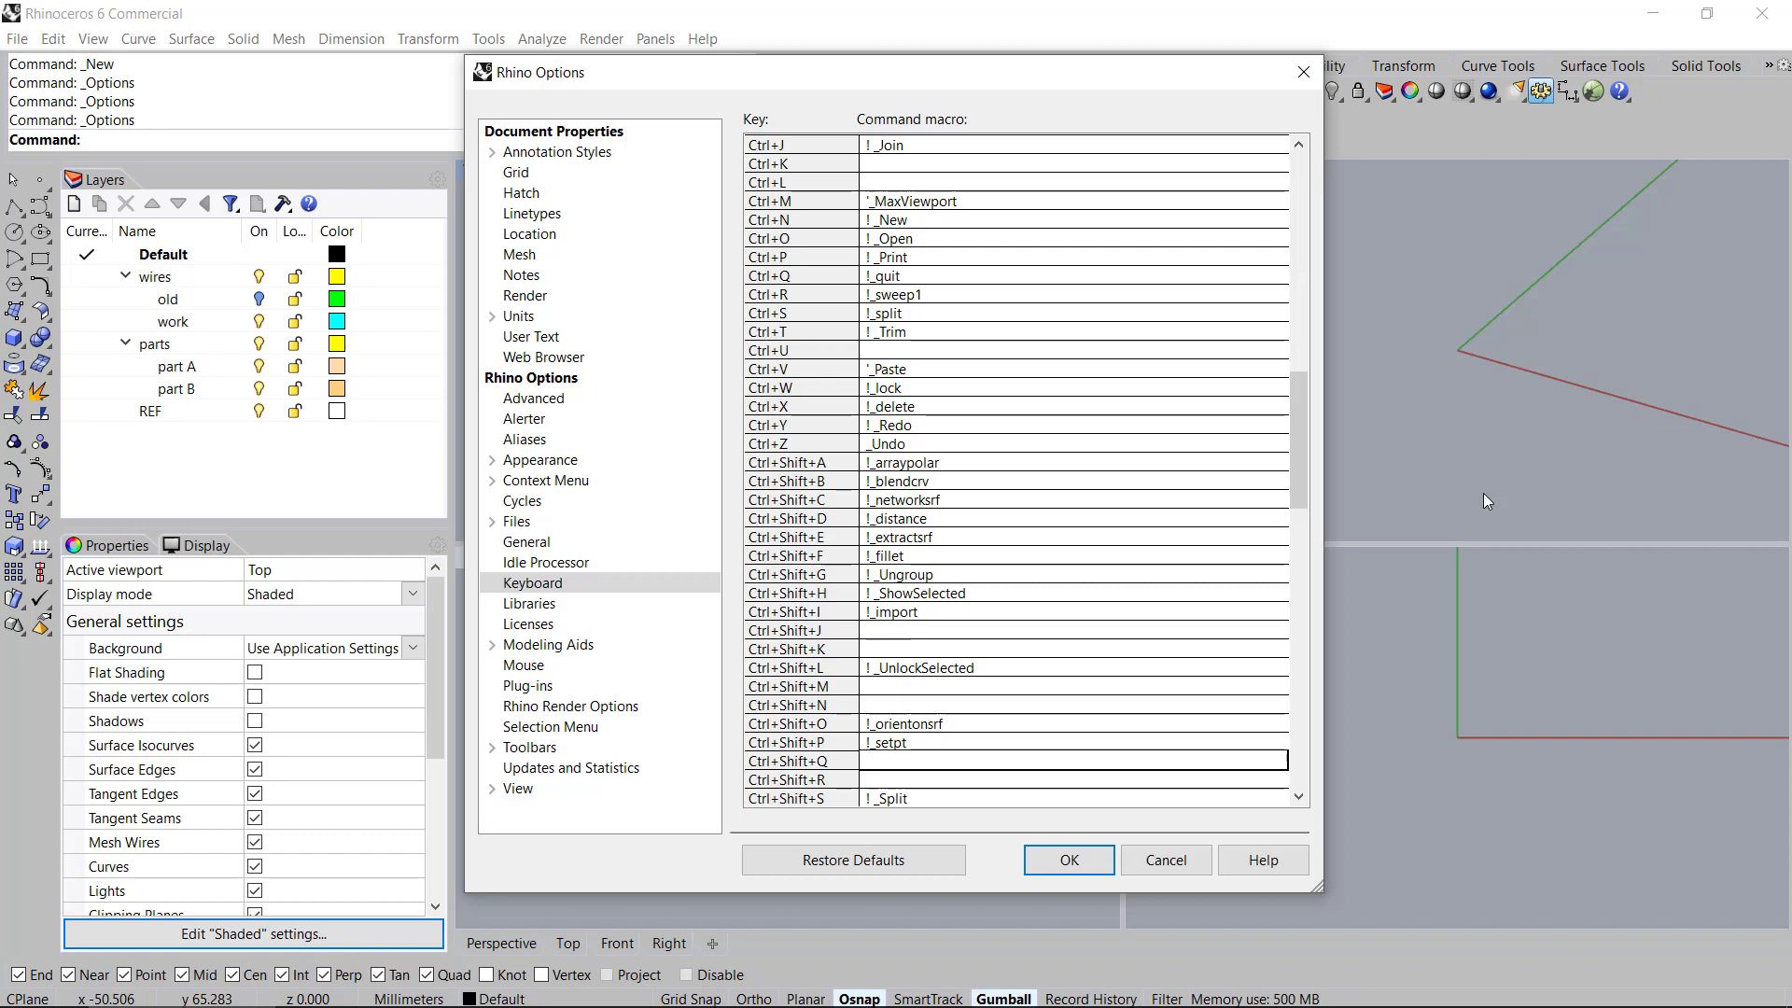
key("Return")
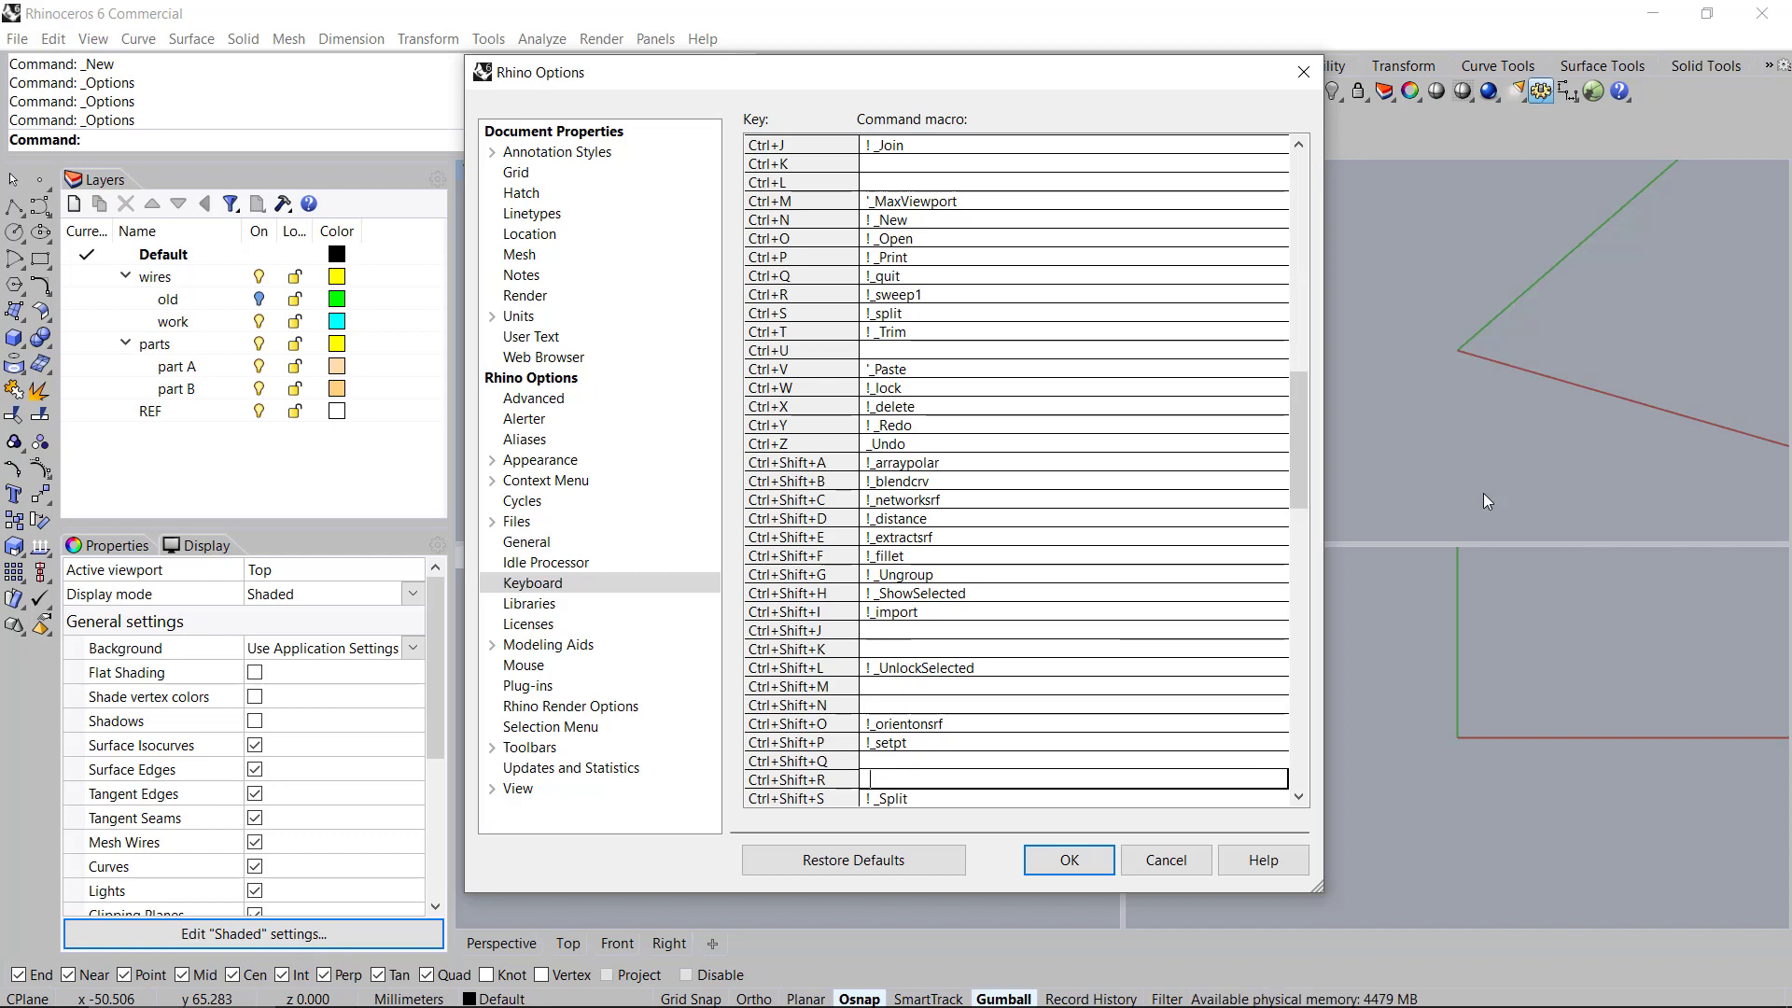
type("!_")
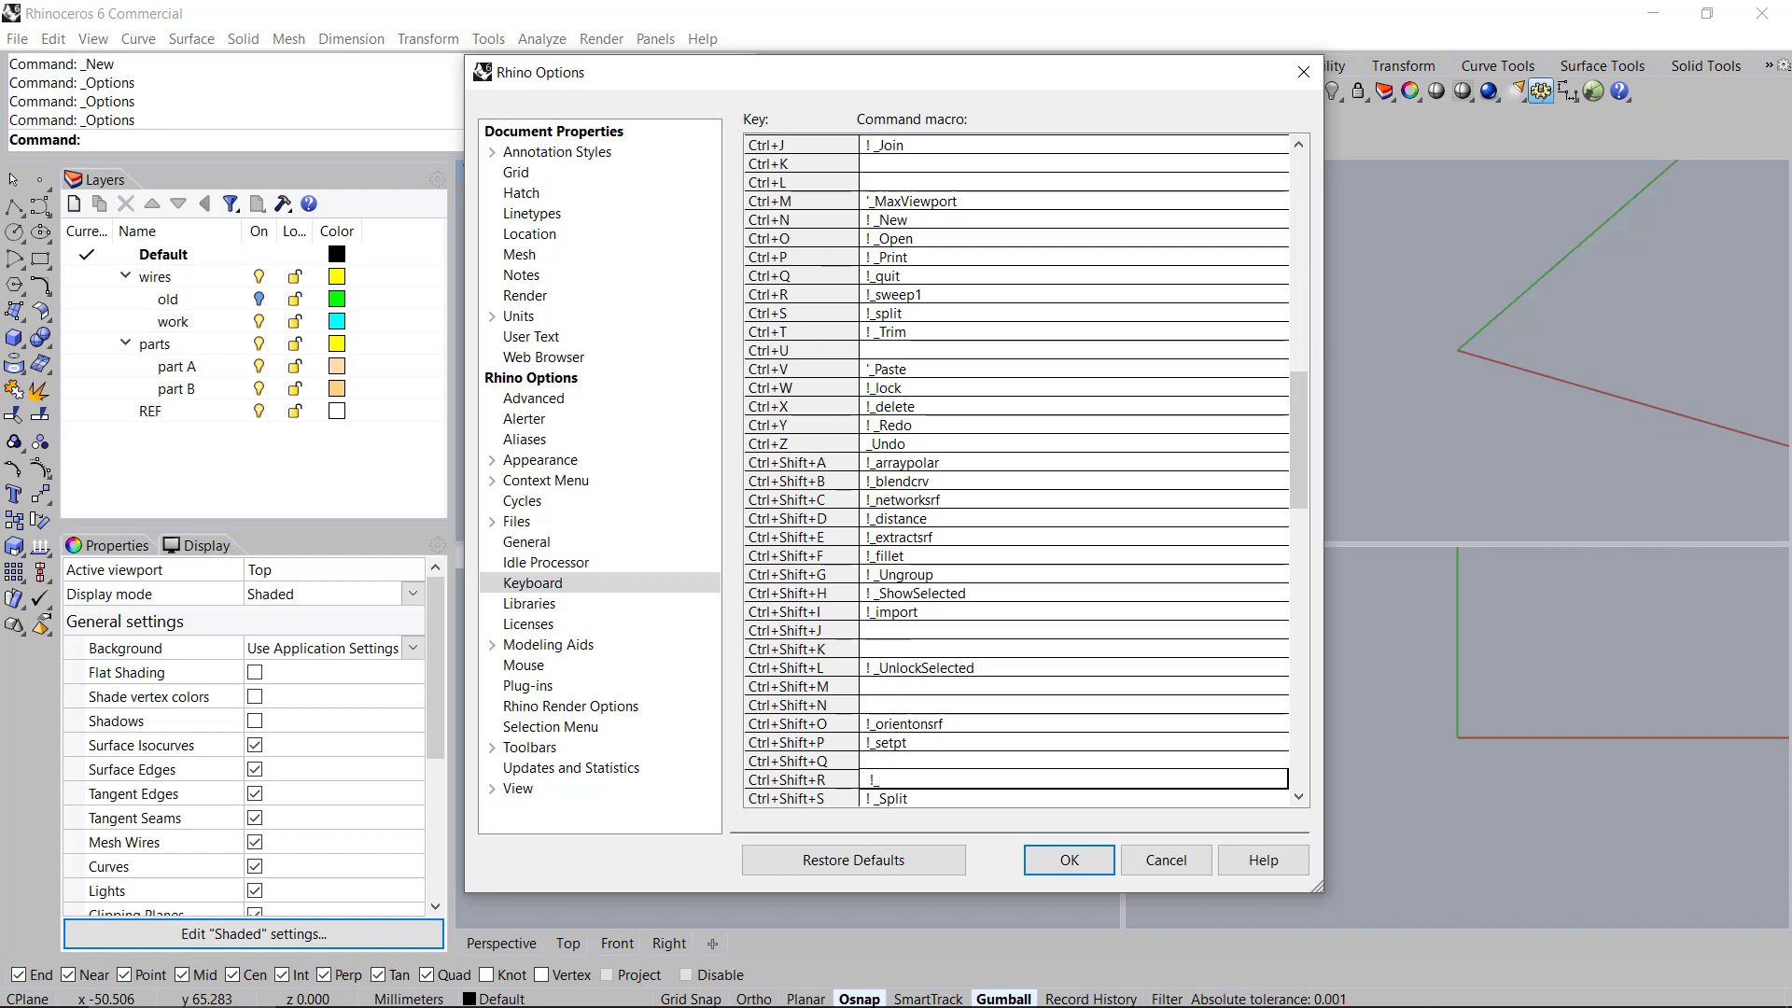
type("sweep2")
key("Down")
Replace the command macro of the Ctrl+Shift+S shortcut with !_saveas
key("Down")
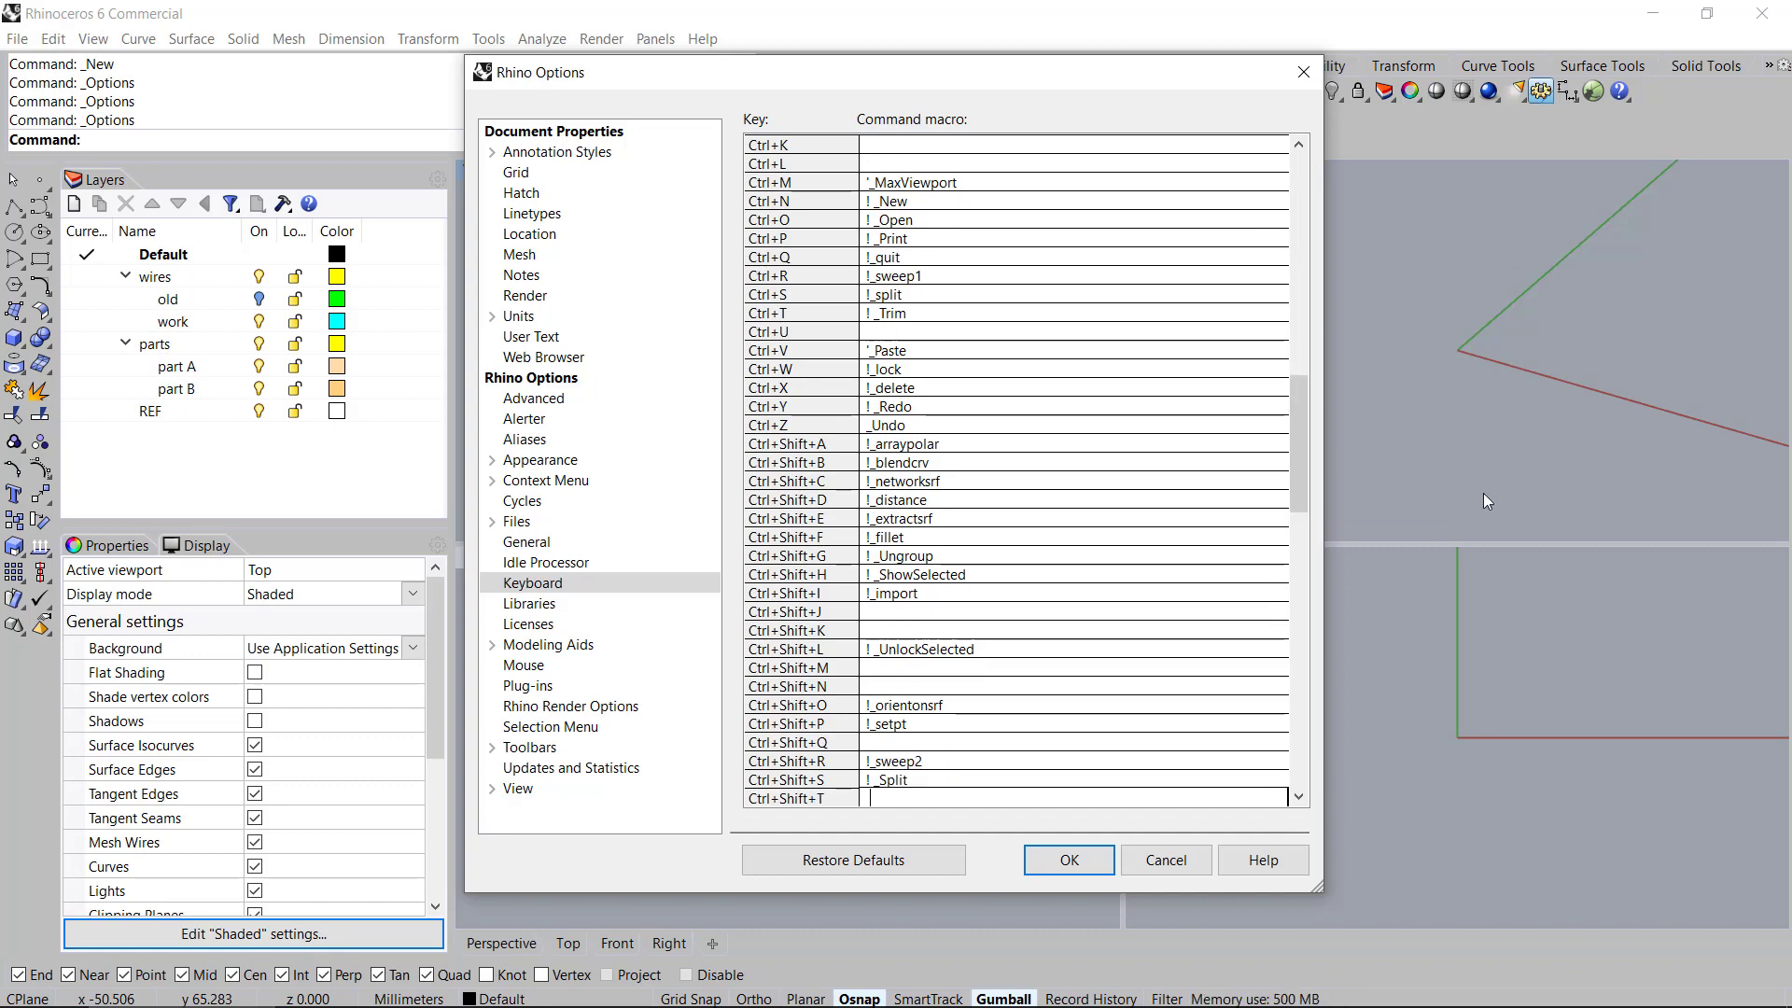
key("Up")
key("Up")
key("Down")
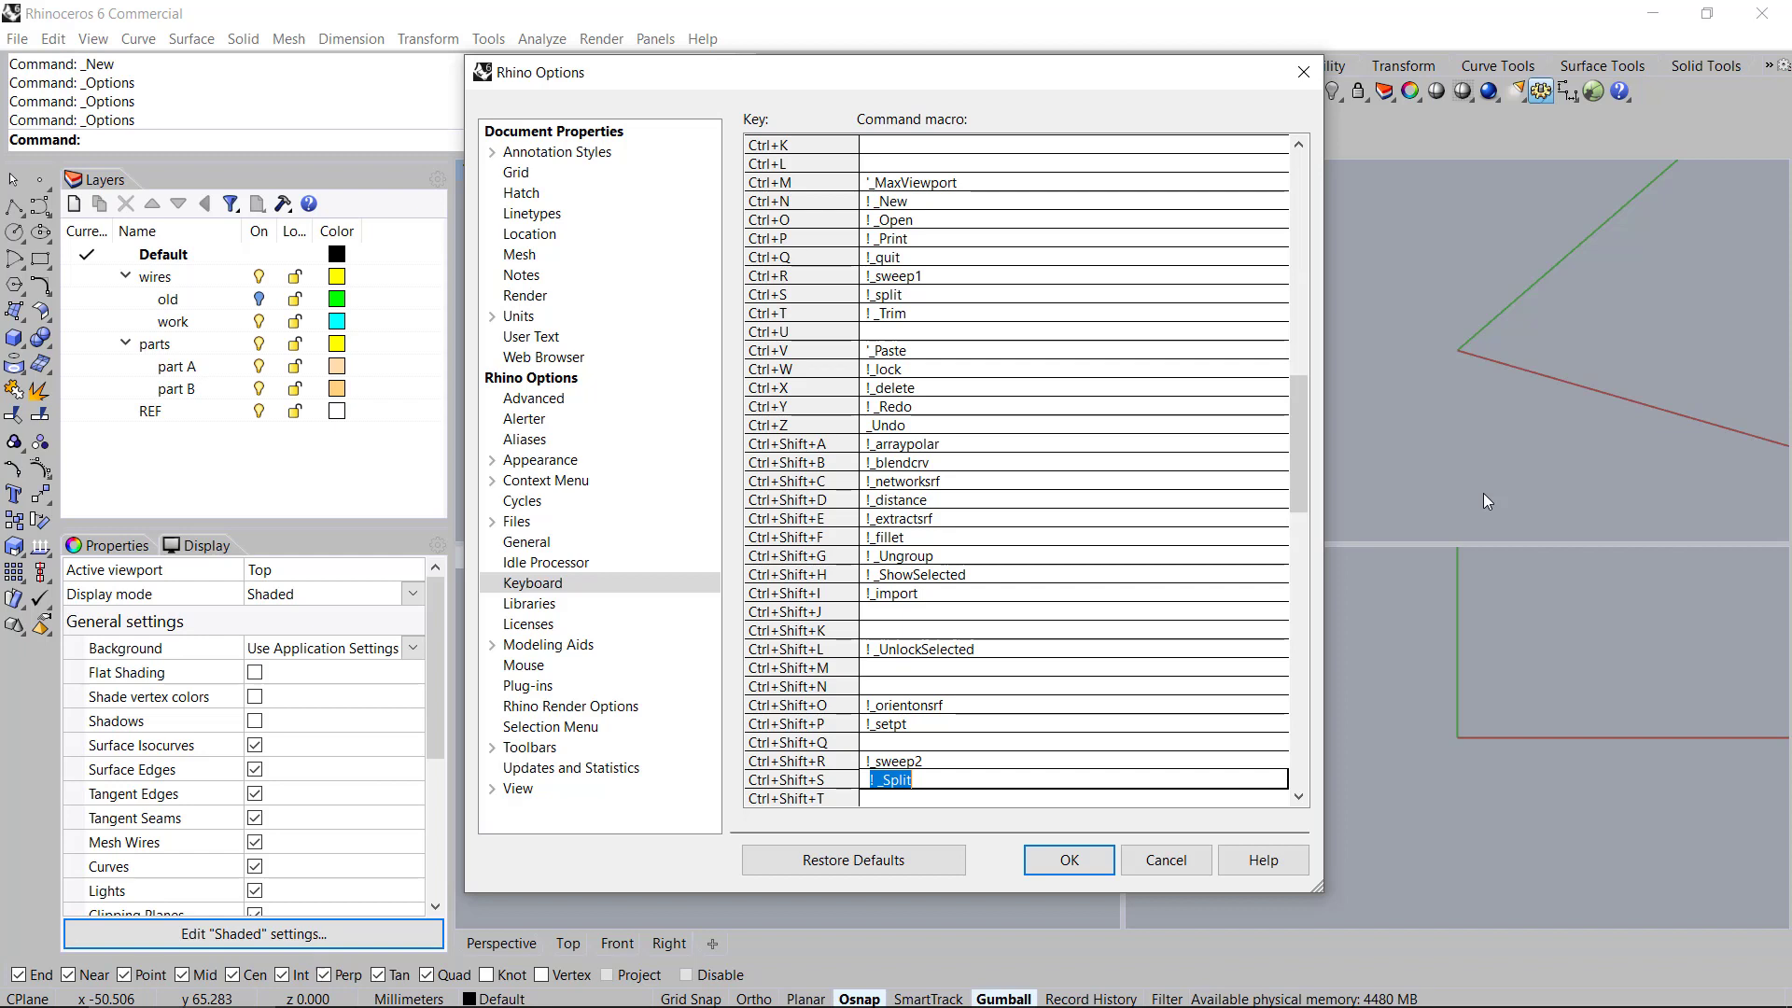
type("!_saveas")
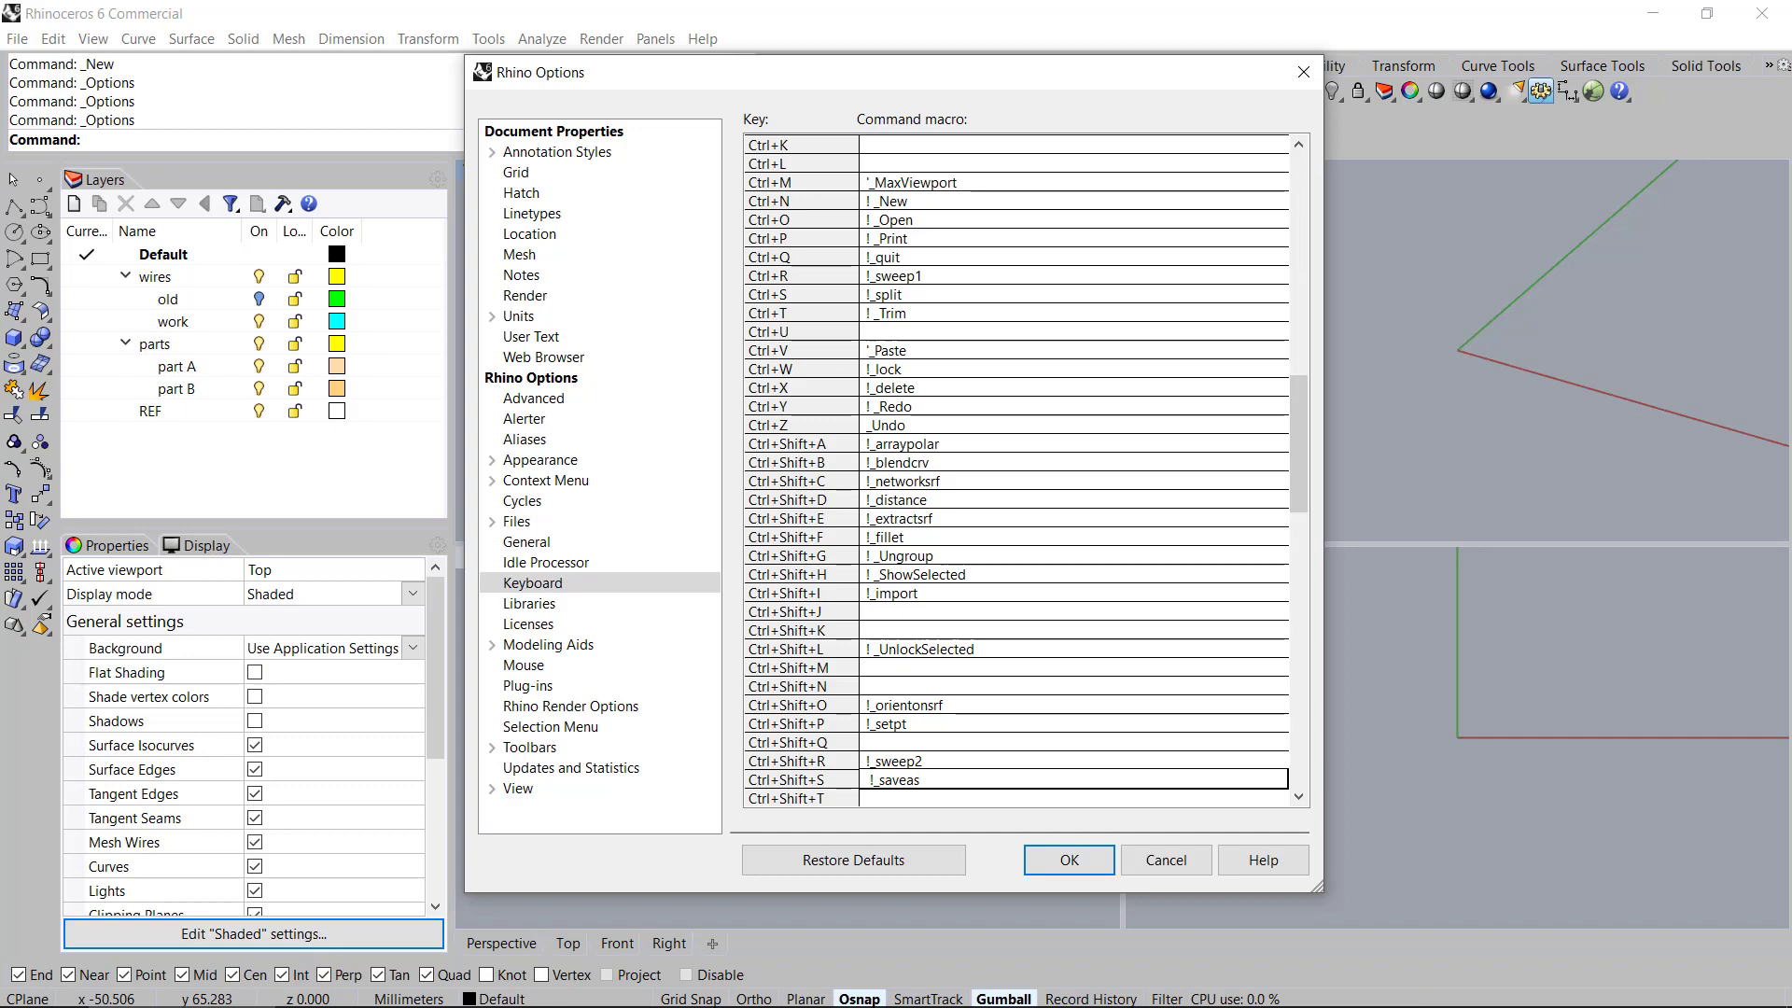
key("Down")
Assign the command macro !_unlock to the Ctrl+Shift+W shortcut and !_loft to the Ctrl+Shift+X shortcut
key("Down")
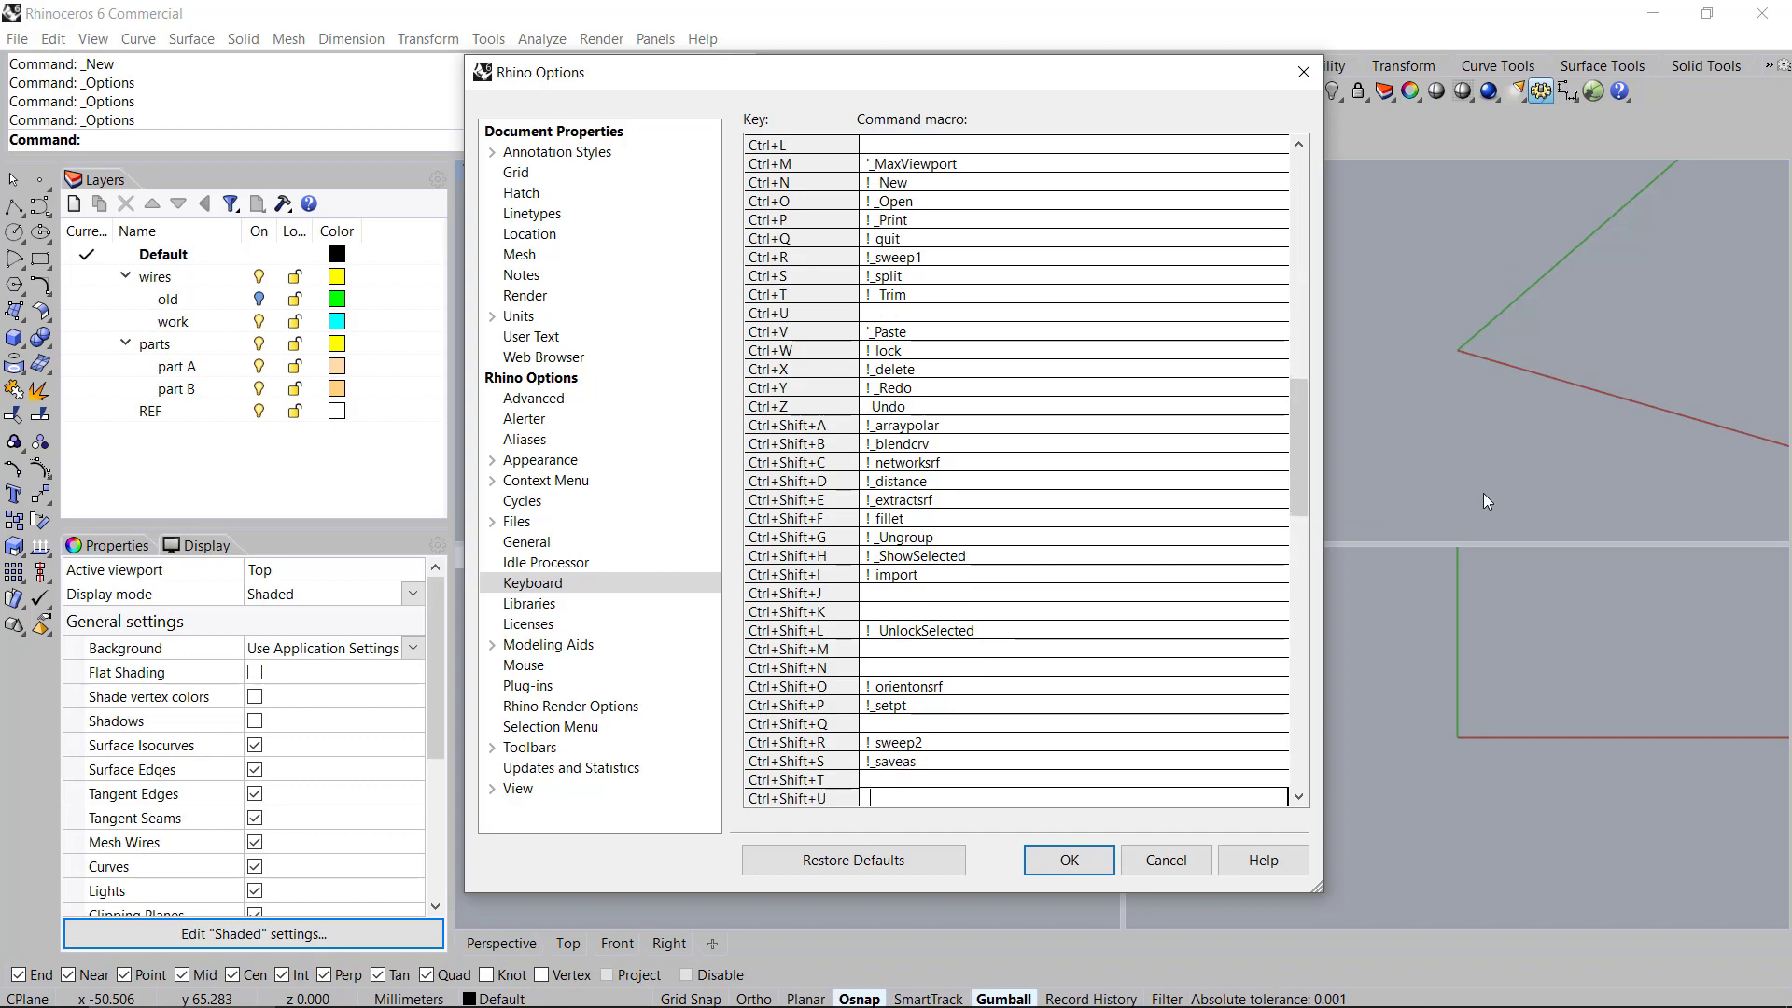
key("Up")
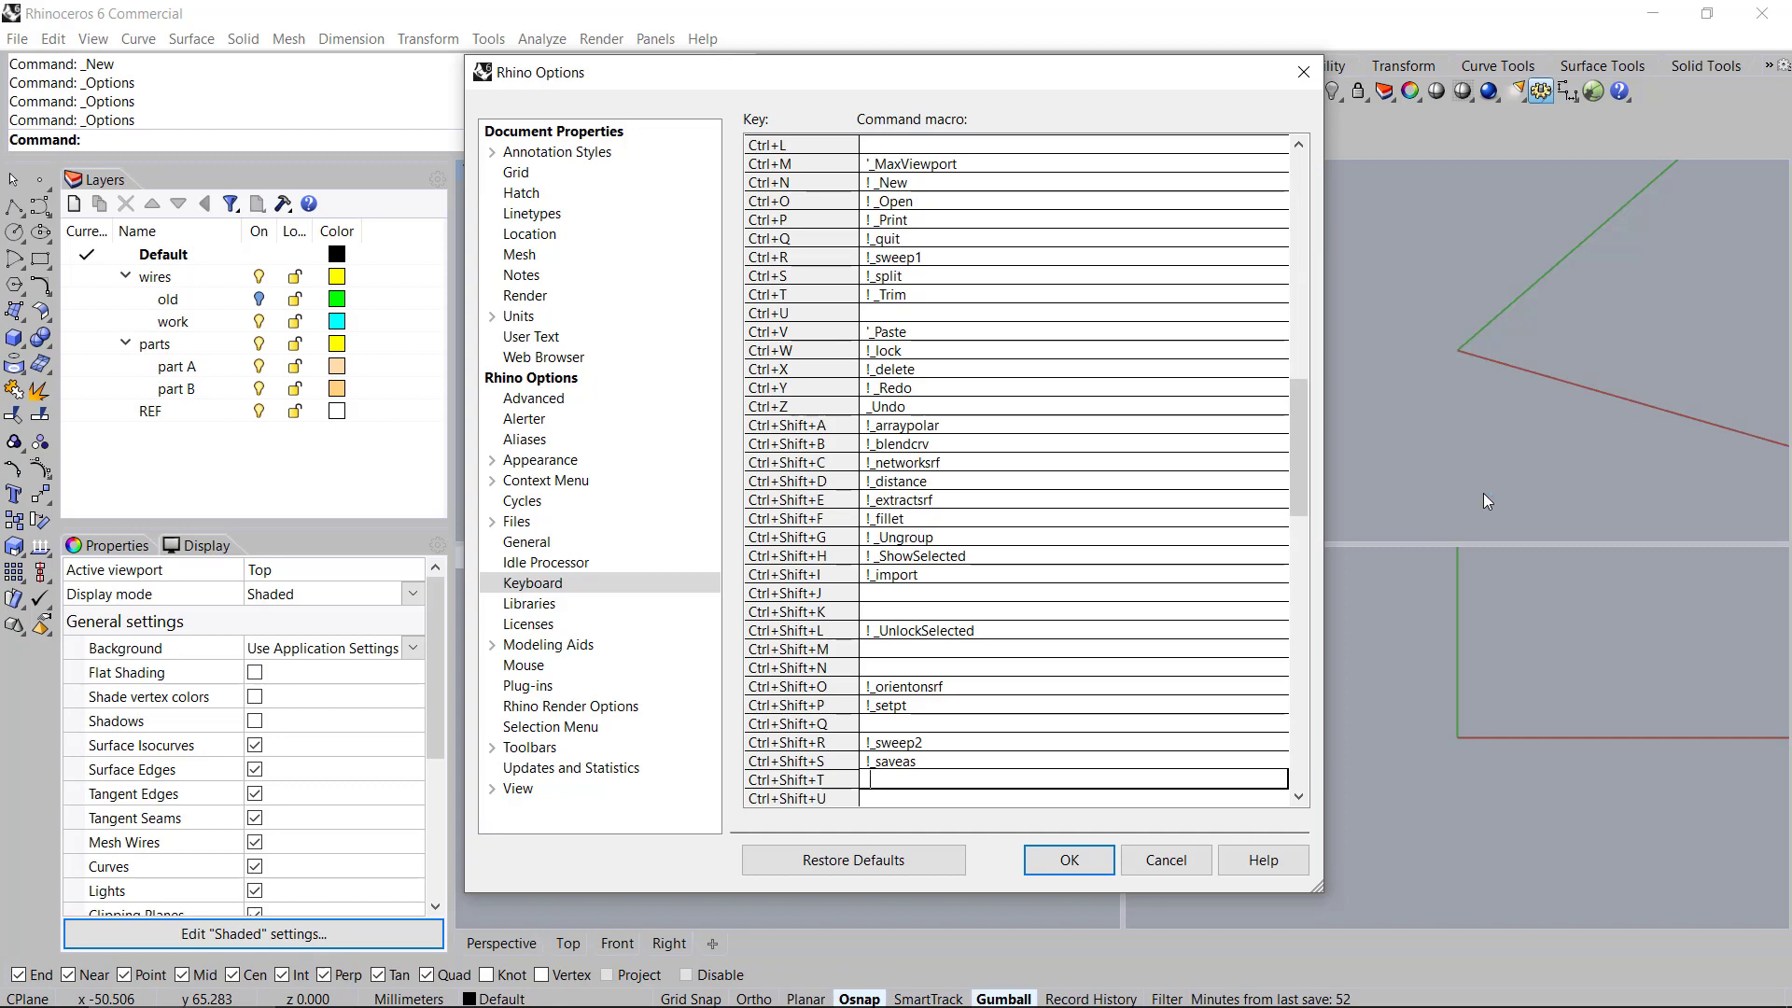
key("Down")
key("Down")
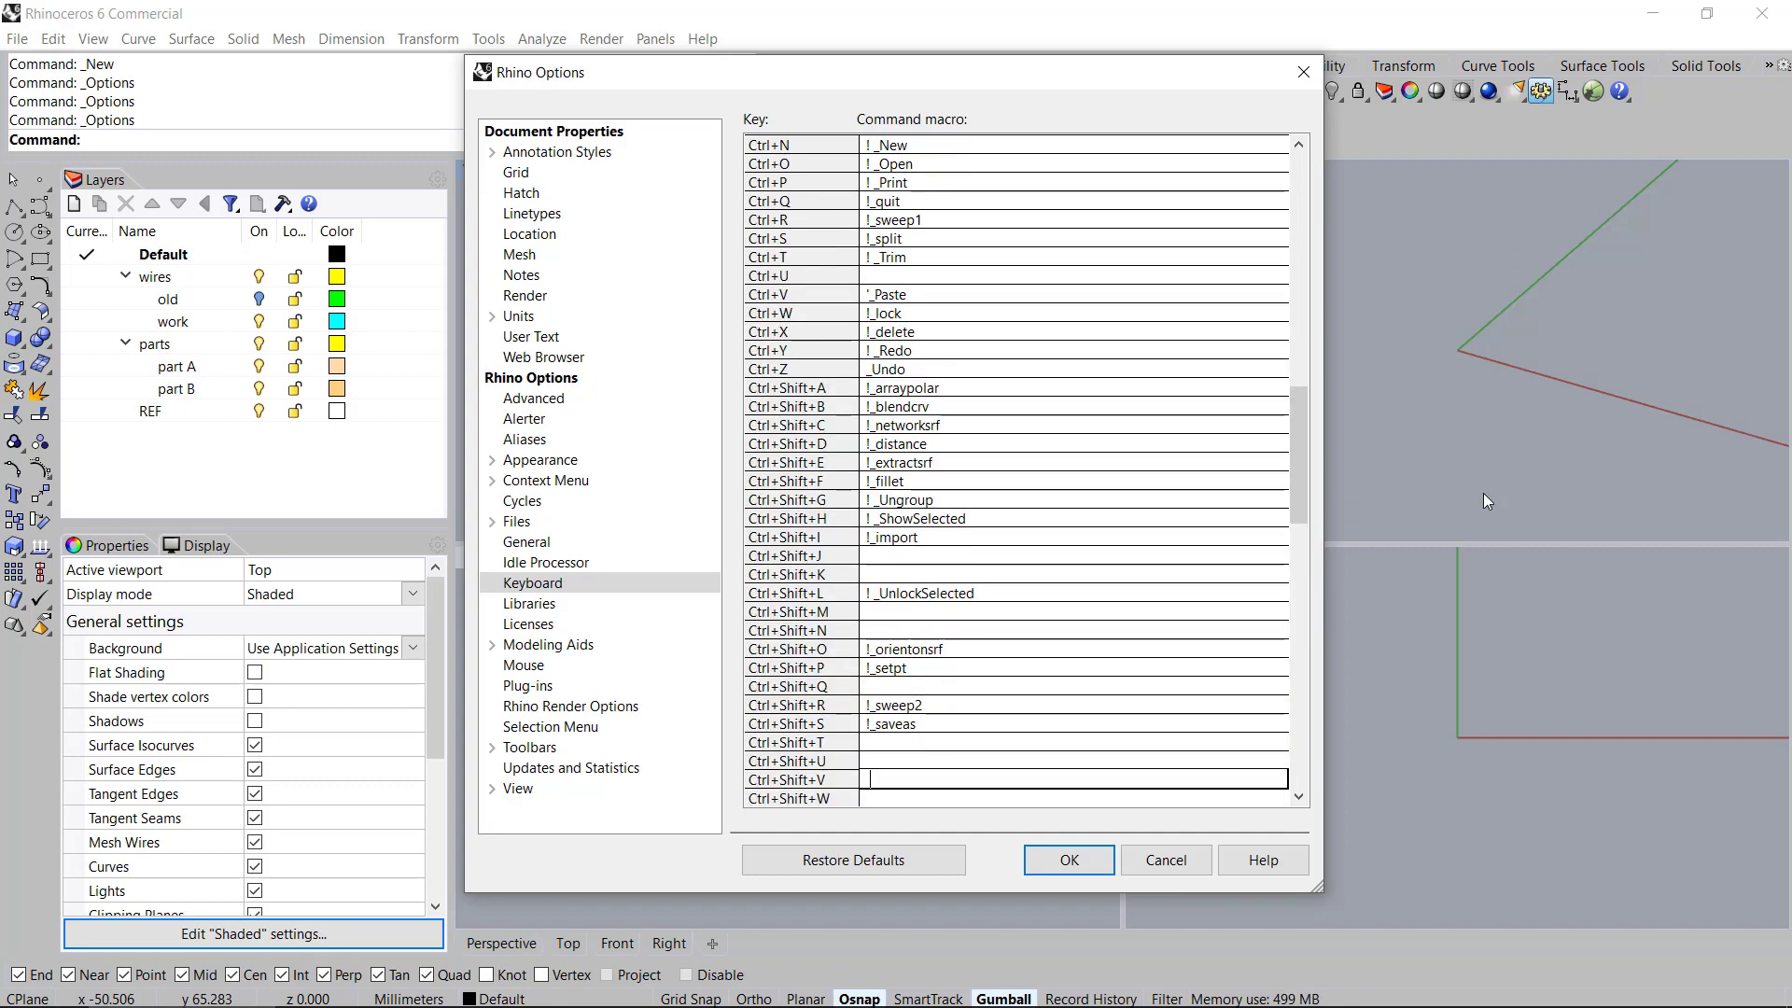
key("Up")
key("Down")
key("Down")
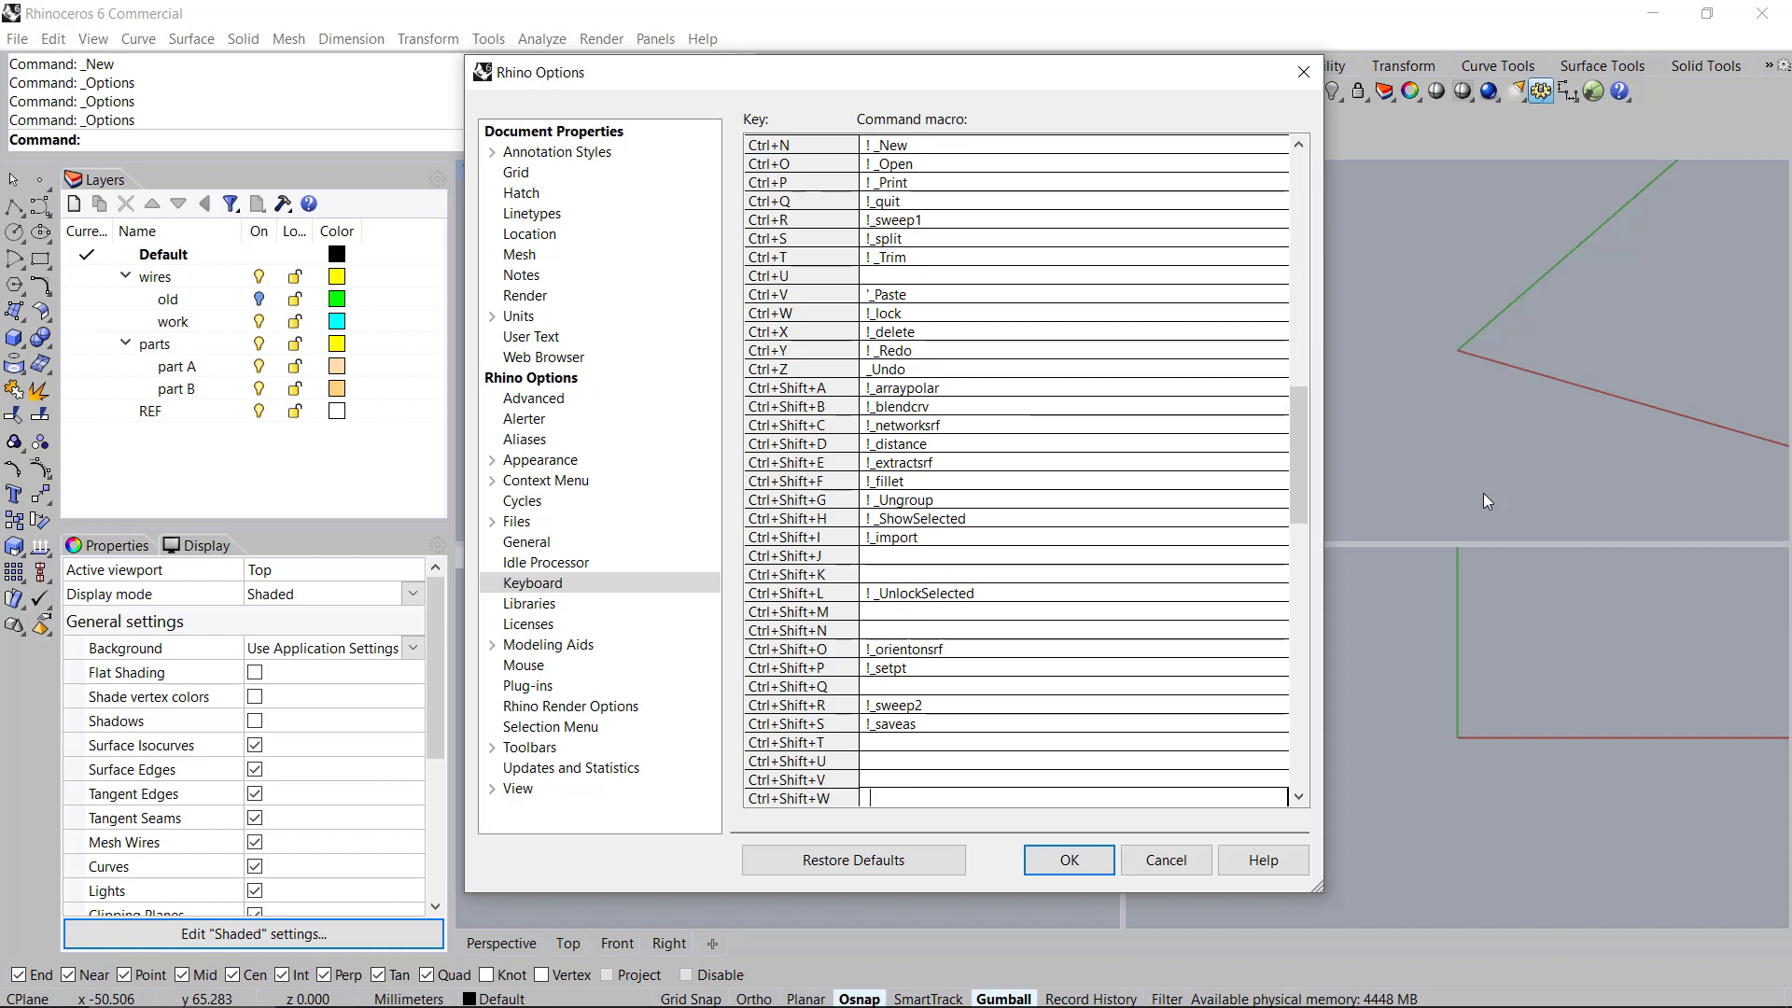
type("!_unlock")
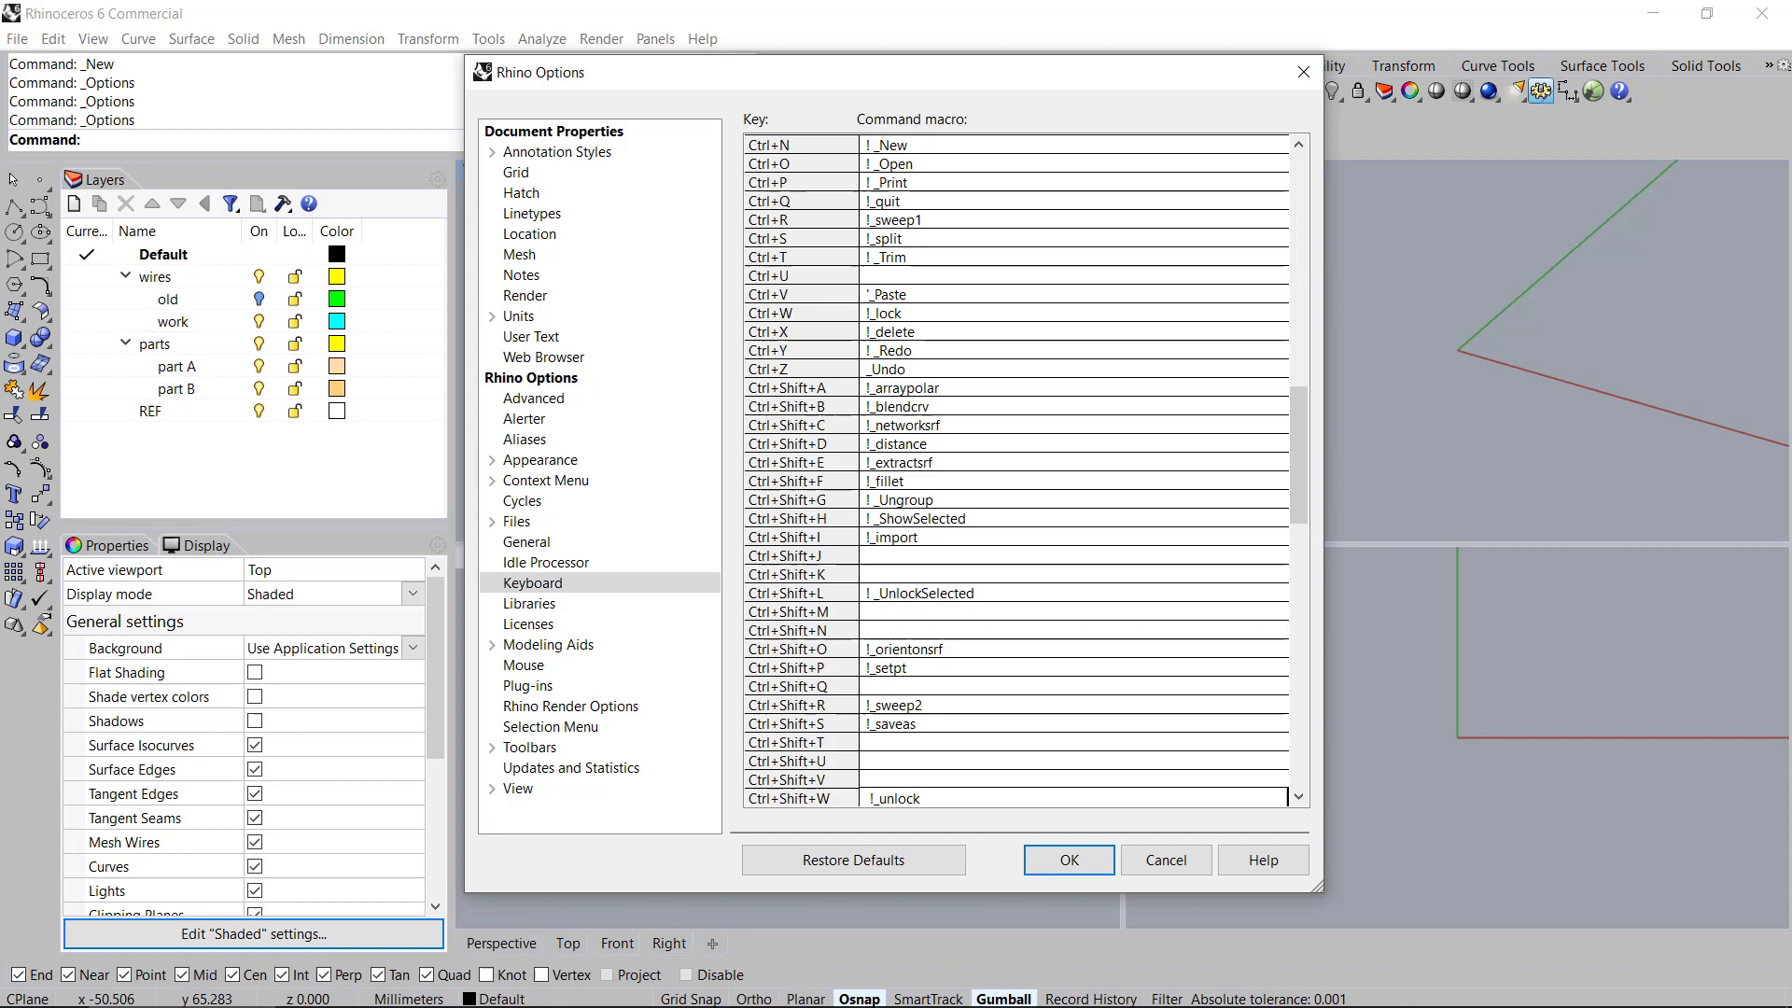
key("Return")
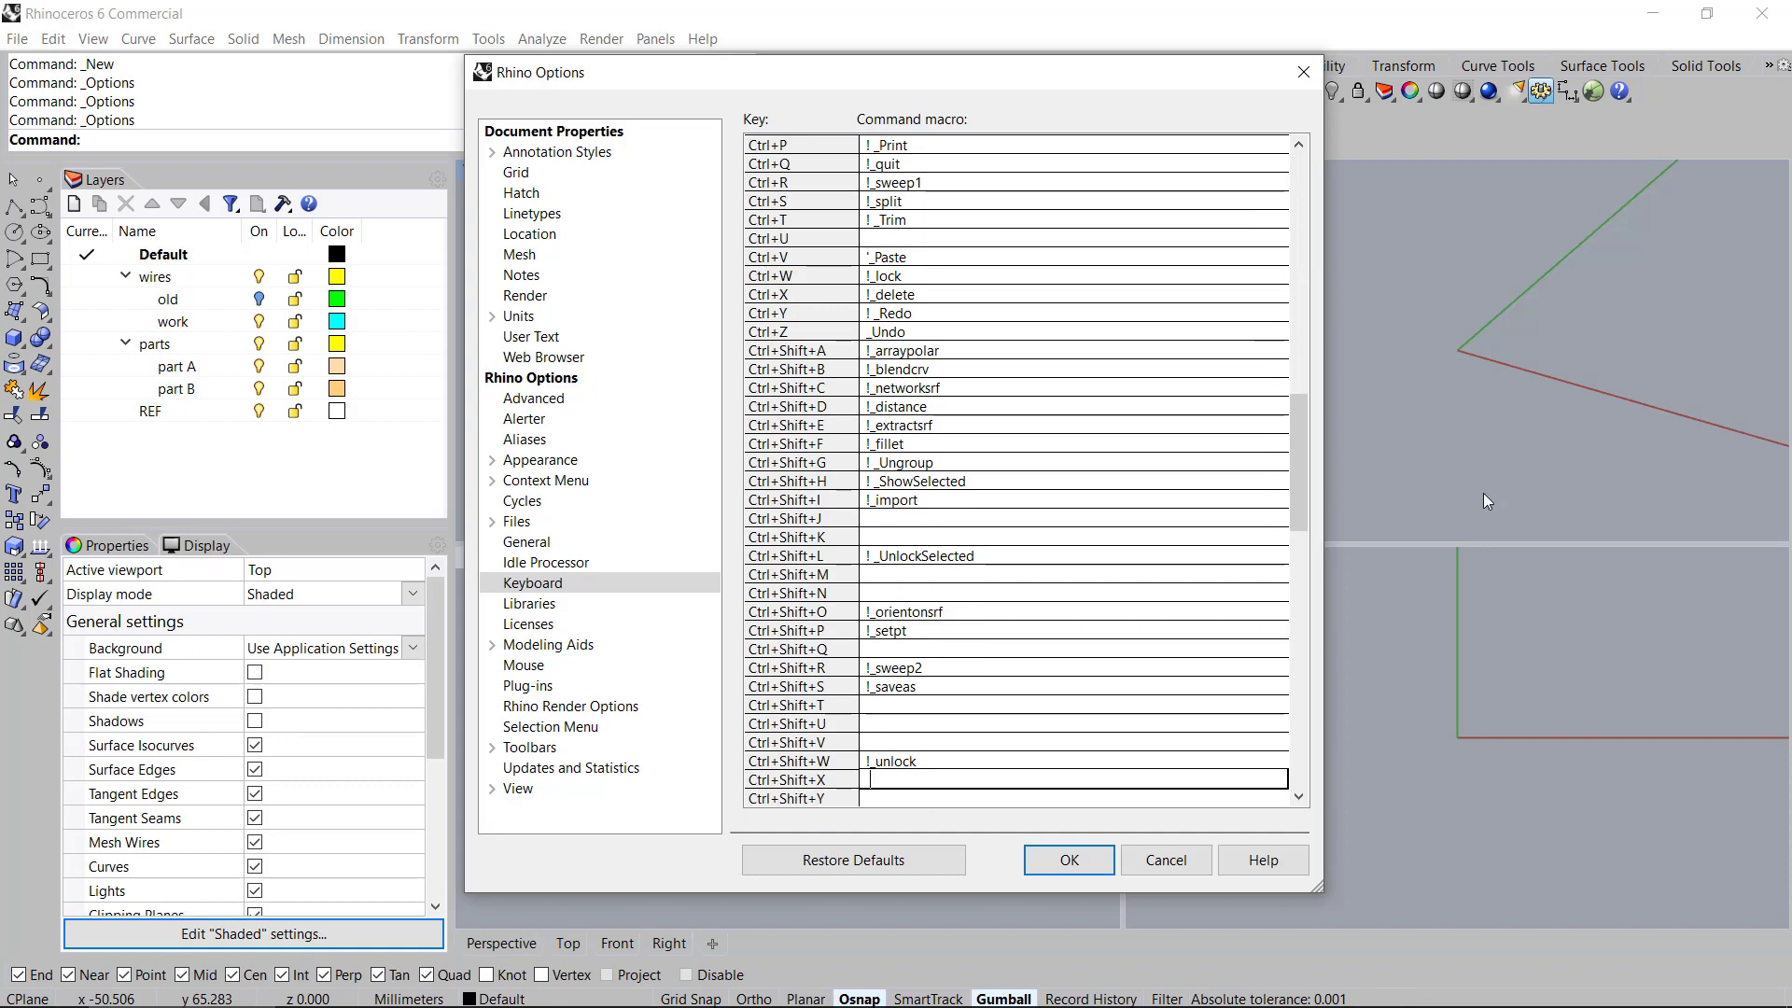
type("!_loft")
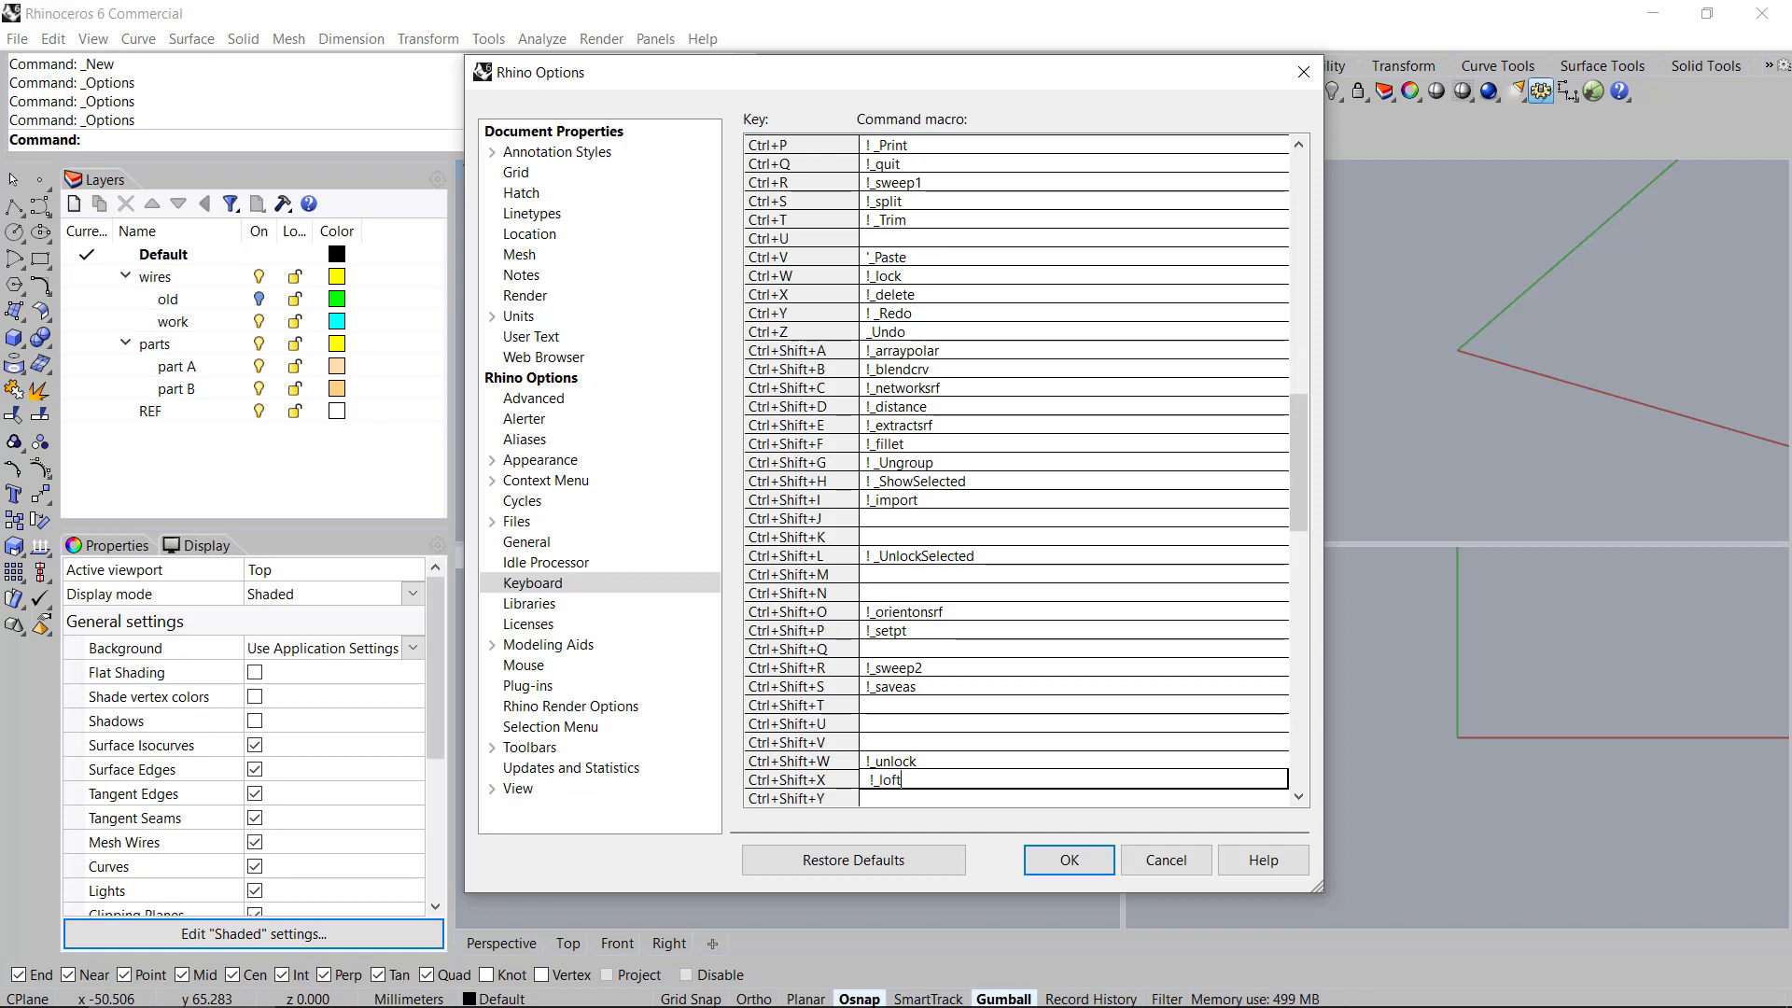
key("Down")
Assign the command macro !_array to the Ctrl+Alt+A shortcut
key("Down")
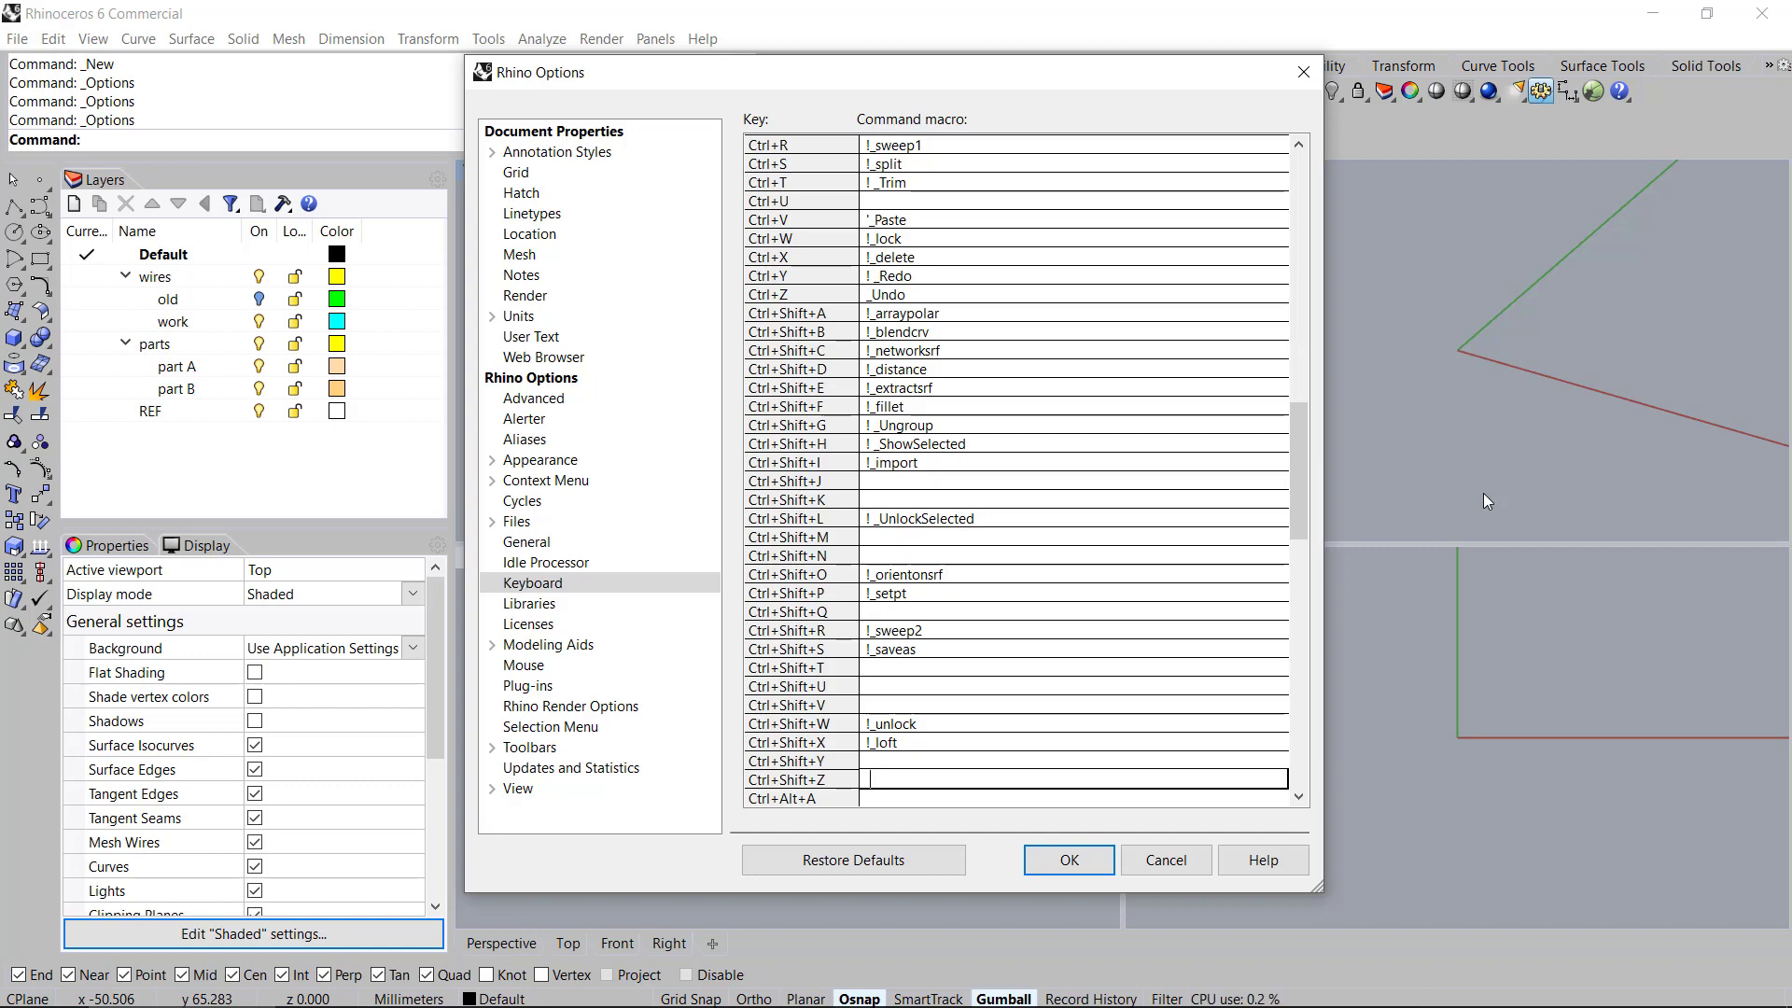
key("Down")
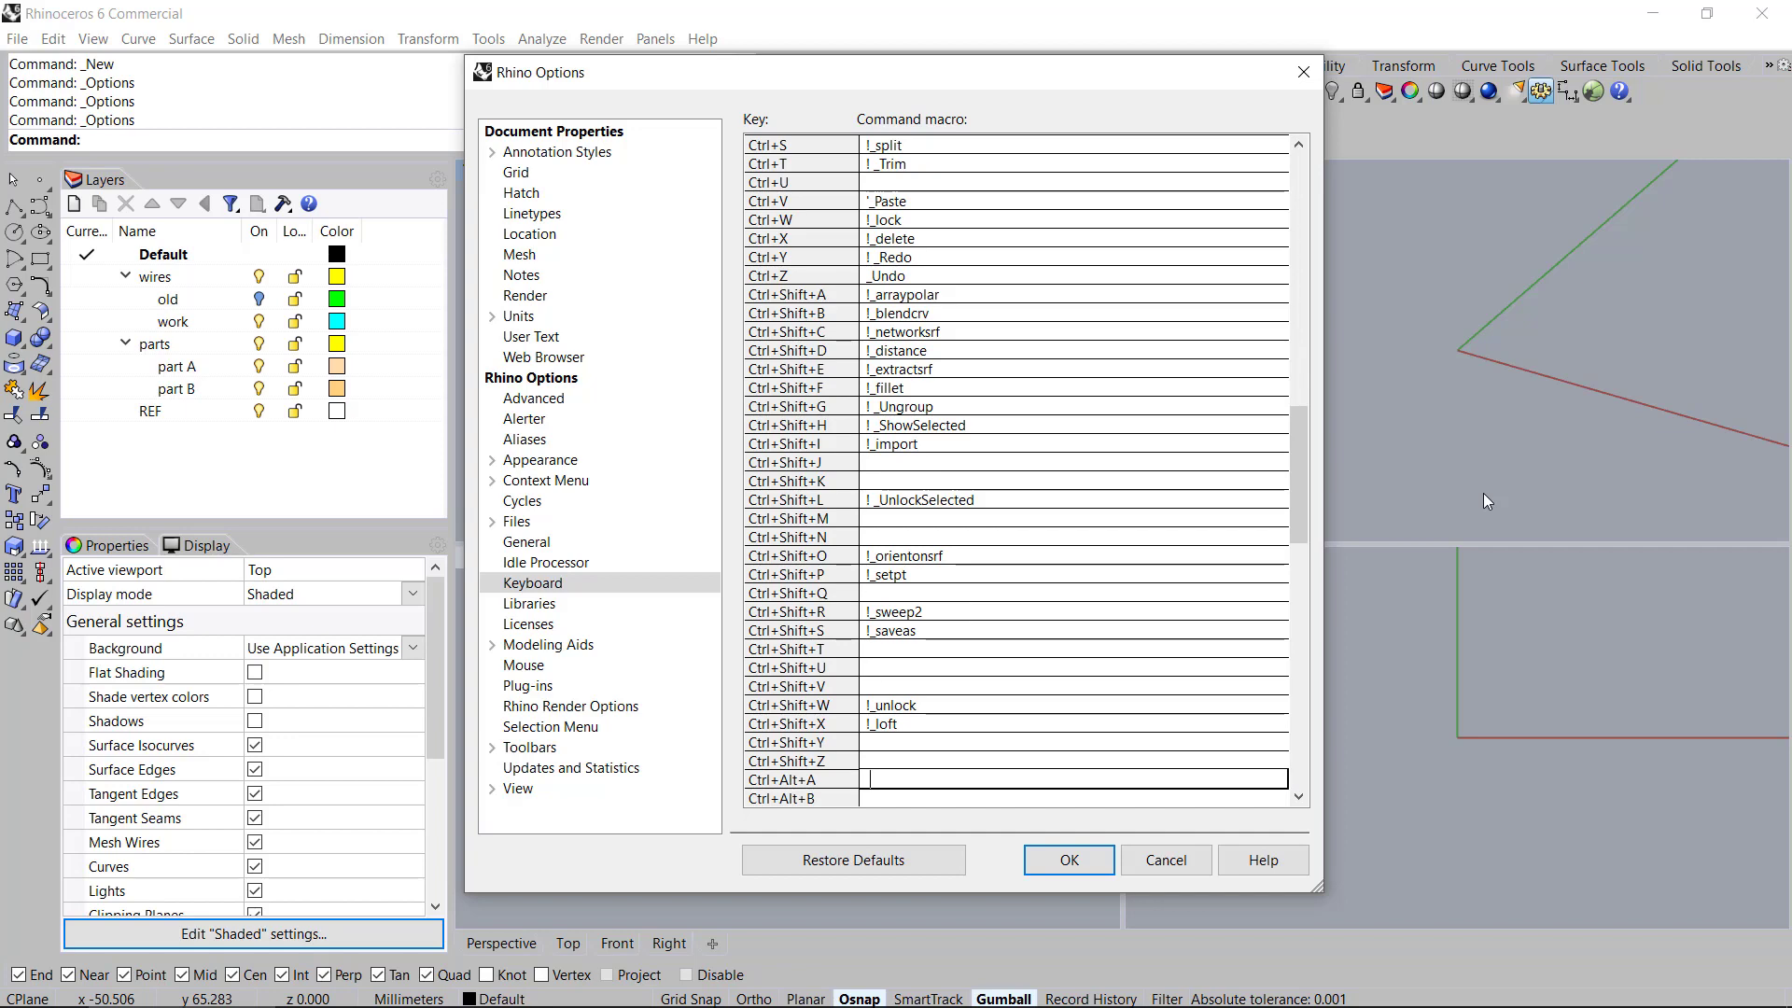
type("!_array")
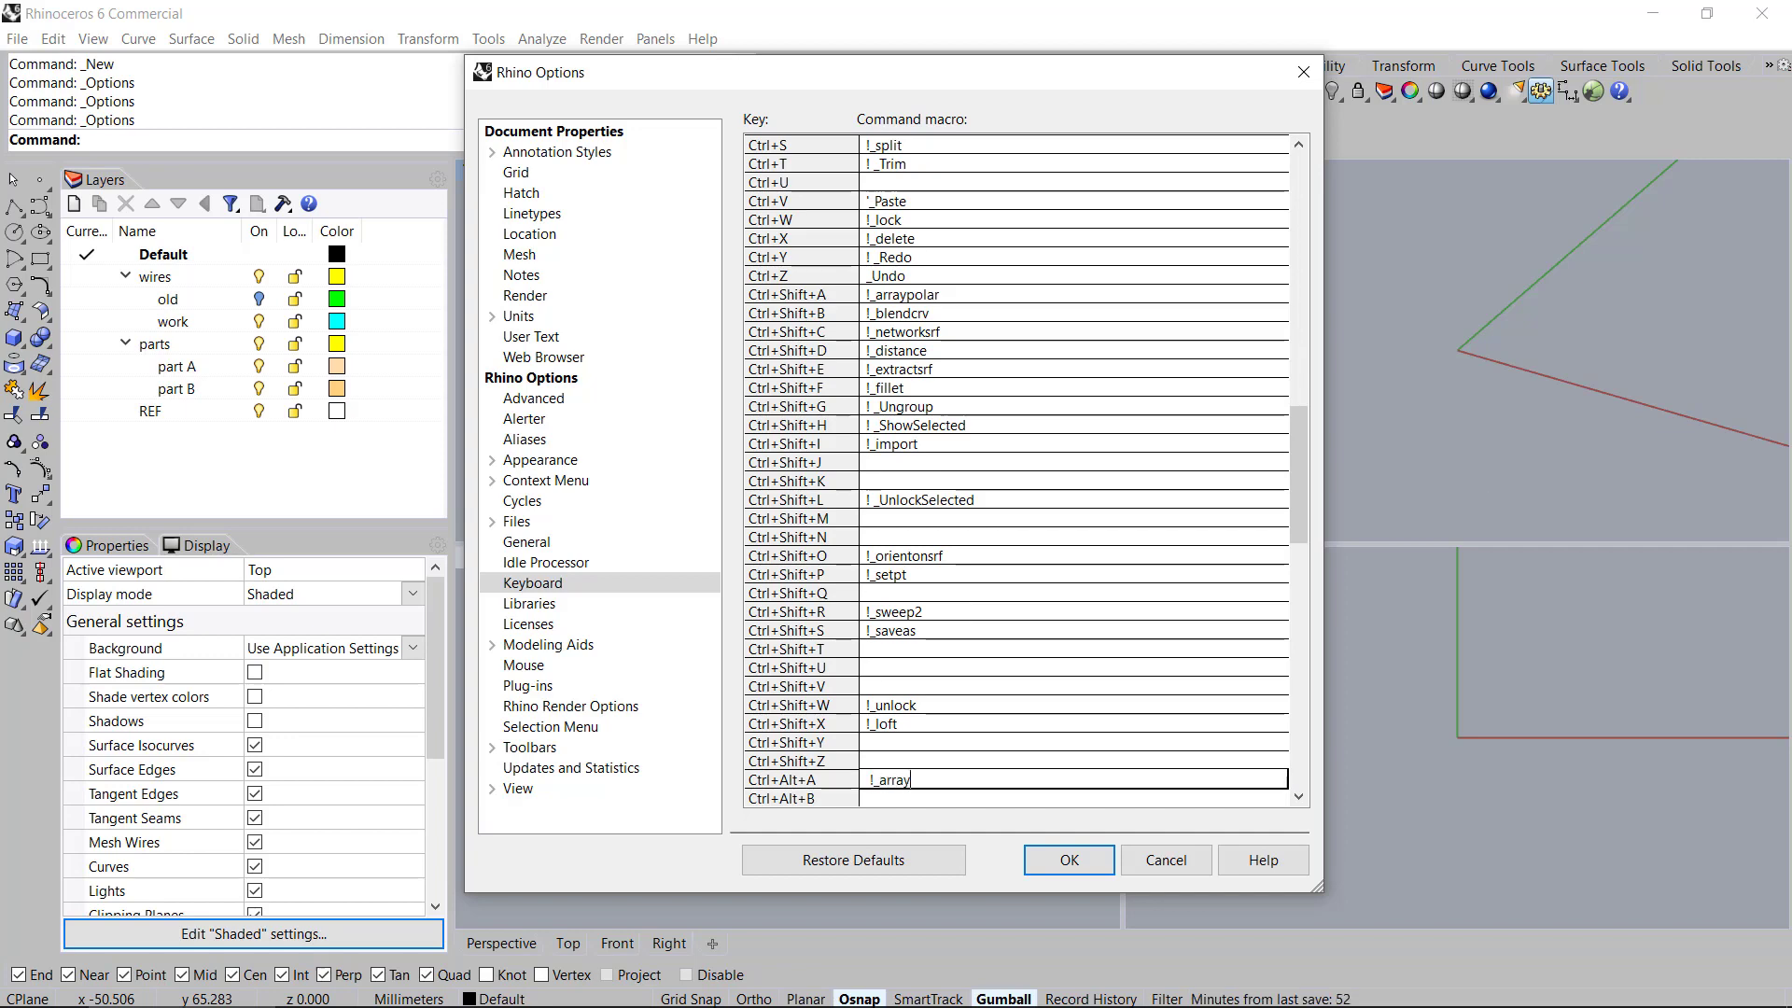
Complete the Ctrl+Alt+A command macro as !_arraycrv and assign !_blendsrf to the Ctrl+Alt+B shortcut
type("crv")
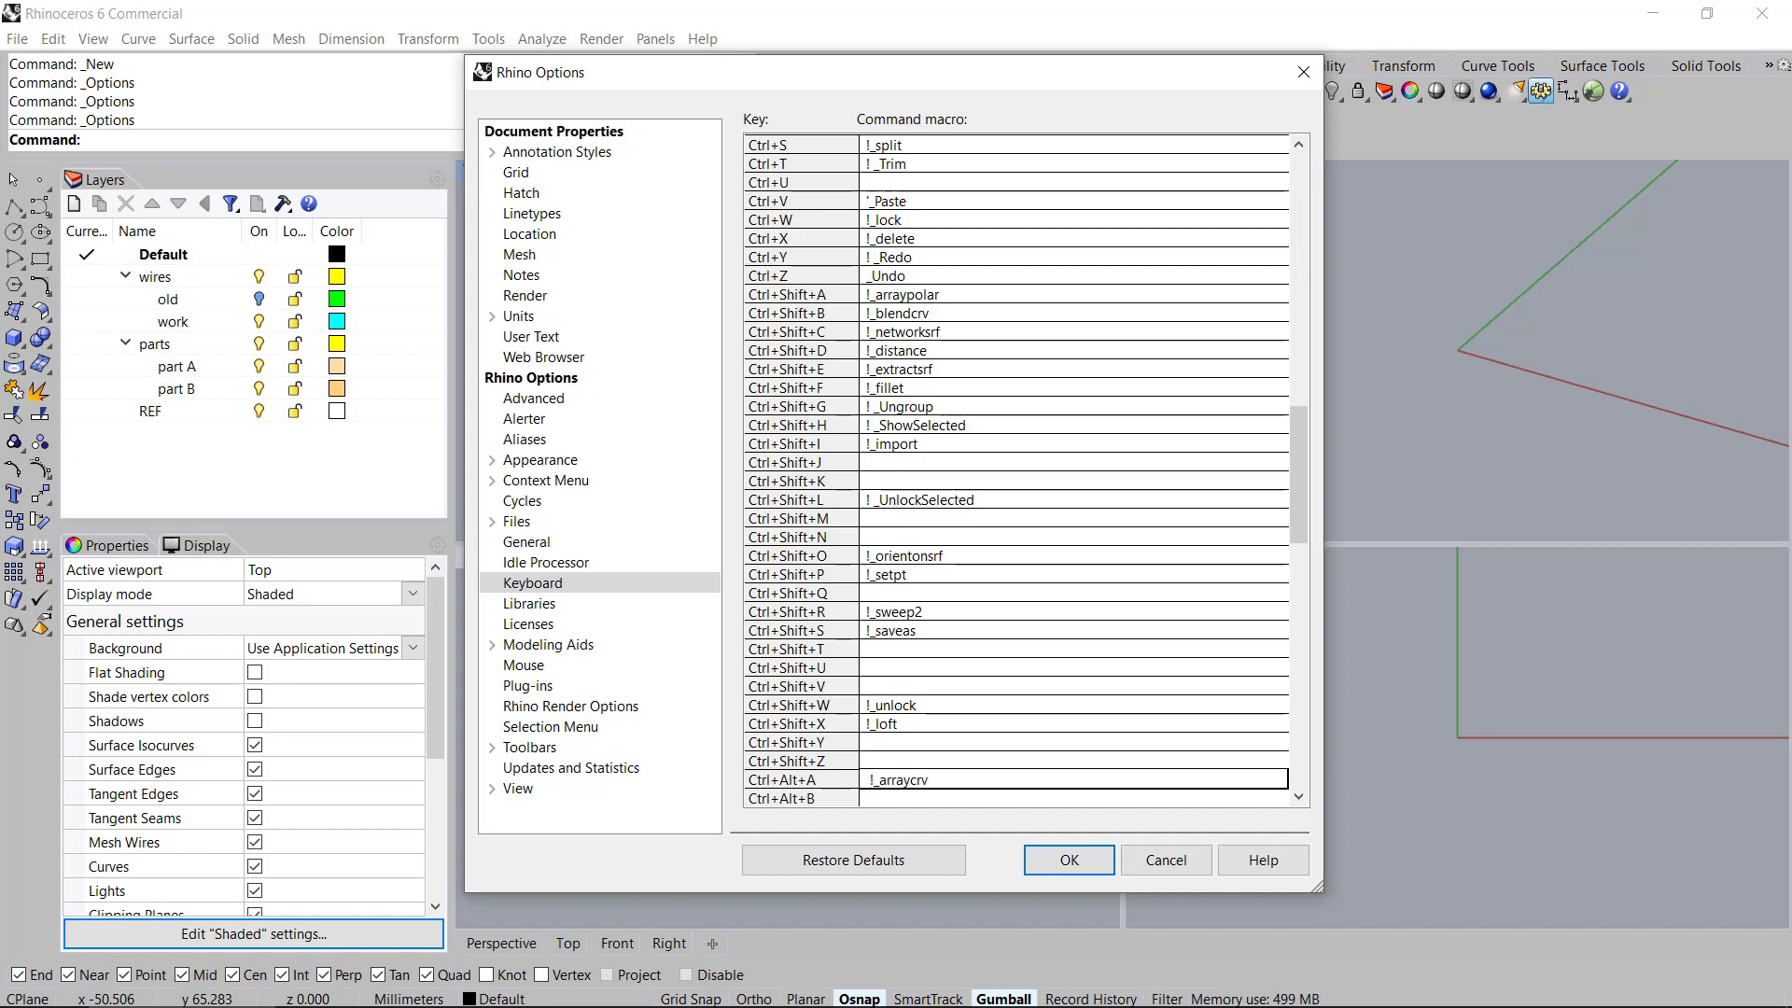
key("Return")
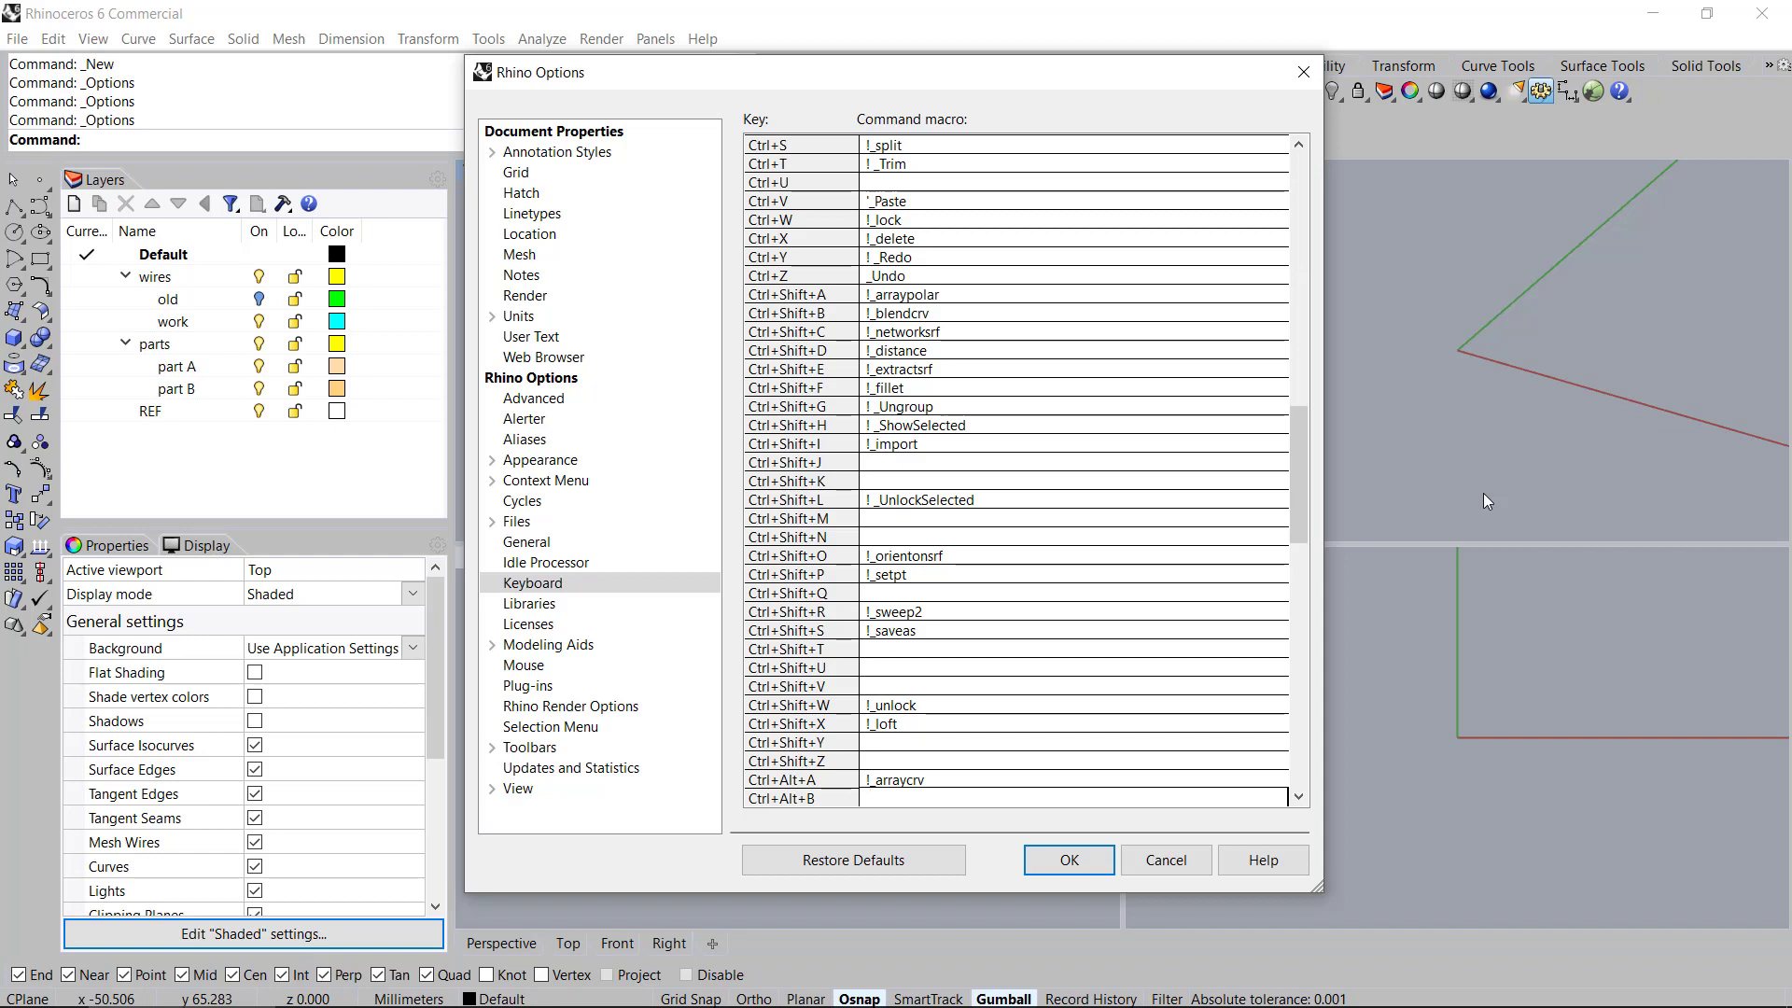
type("!_blendsrf")
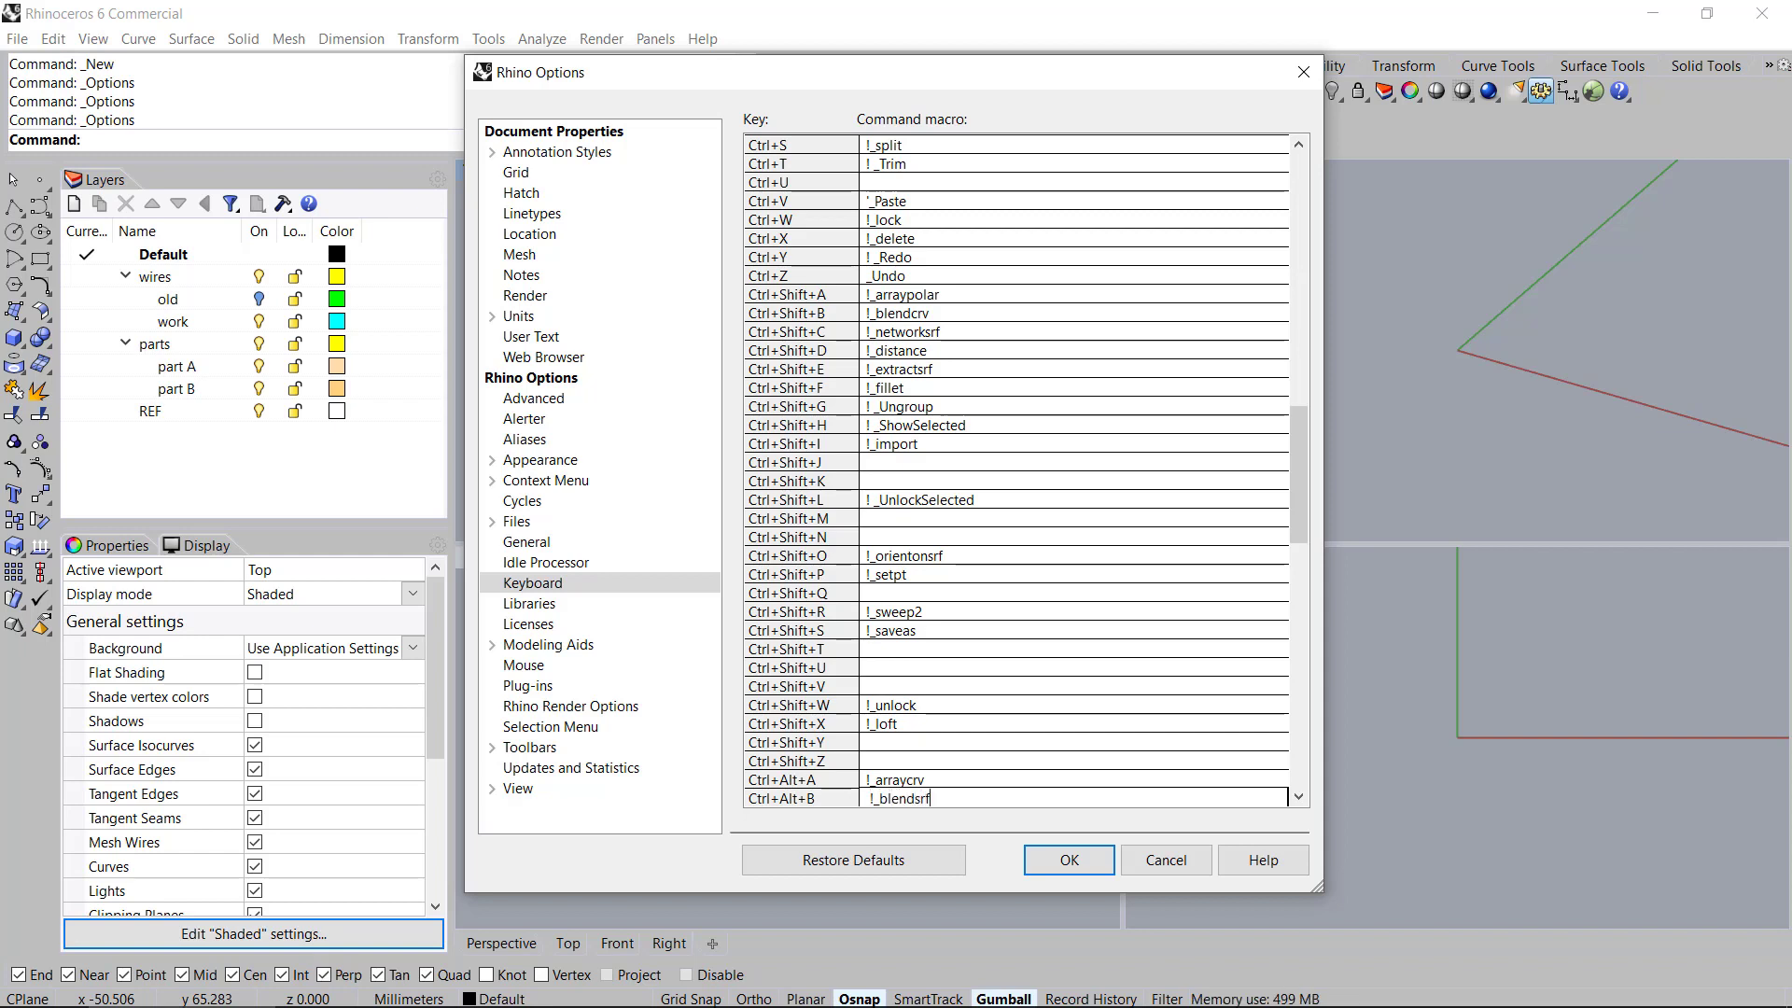
key("Return")
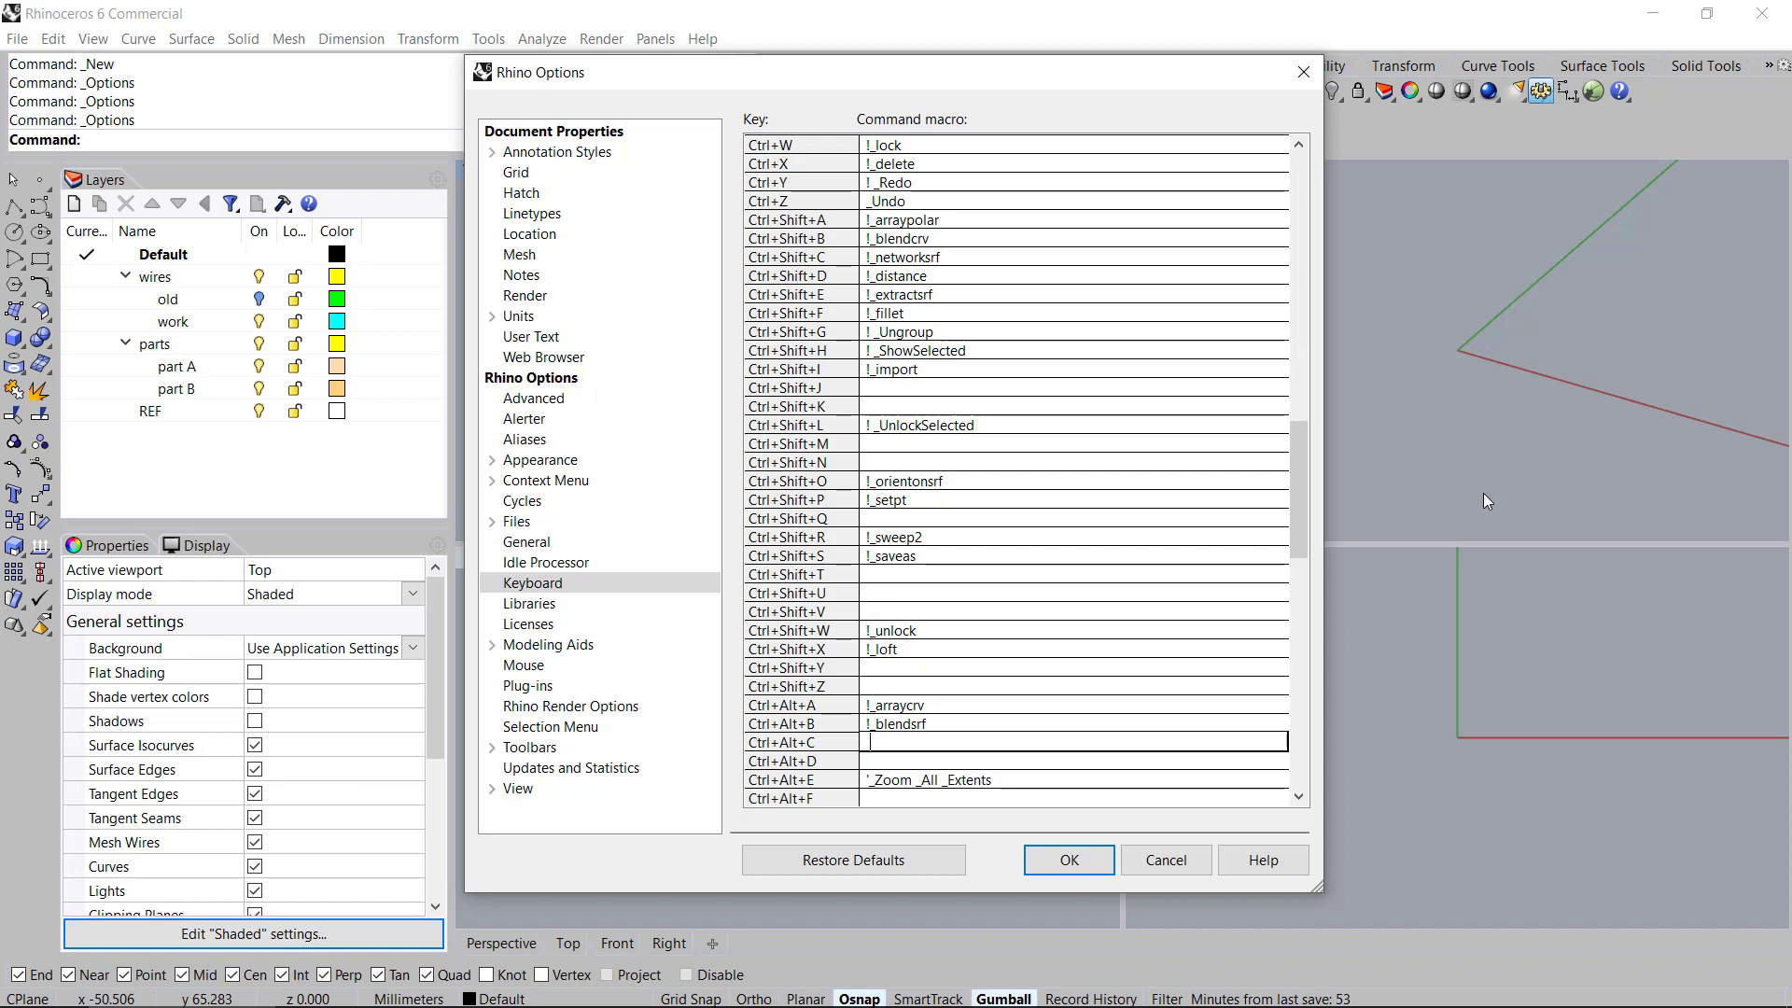
Assign the command macro !_projecttocplane to the Ctrl+Alt+C shortcut
type("!_projectto")
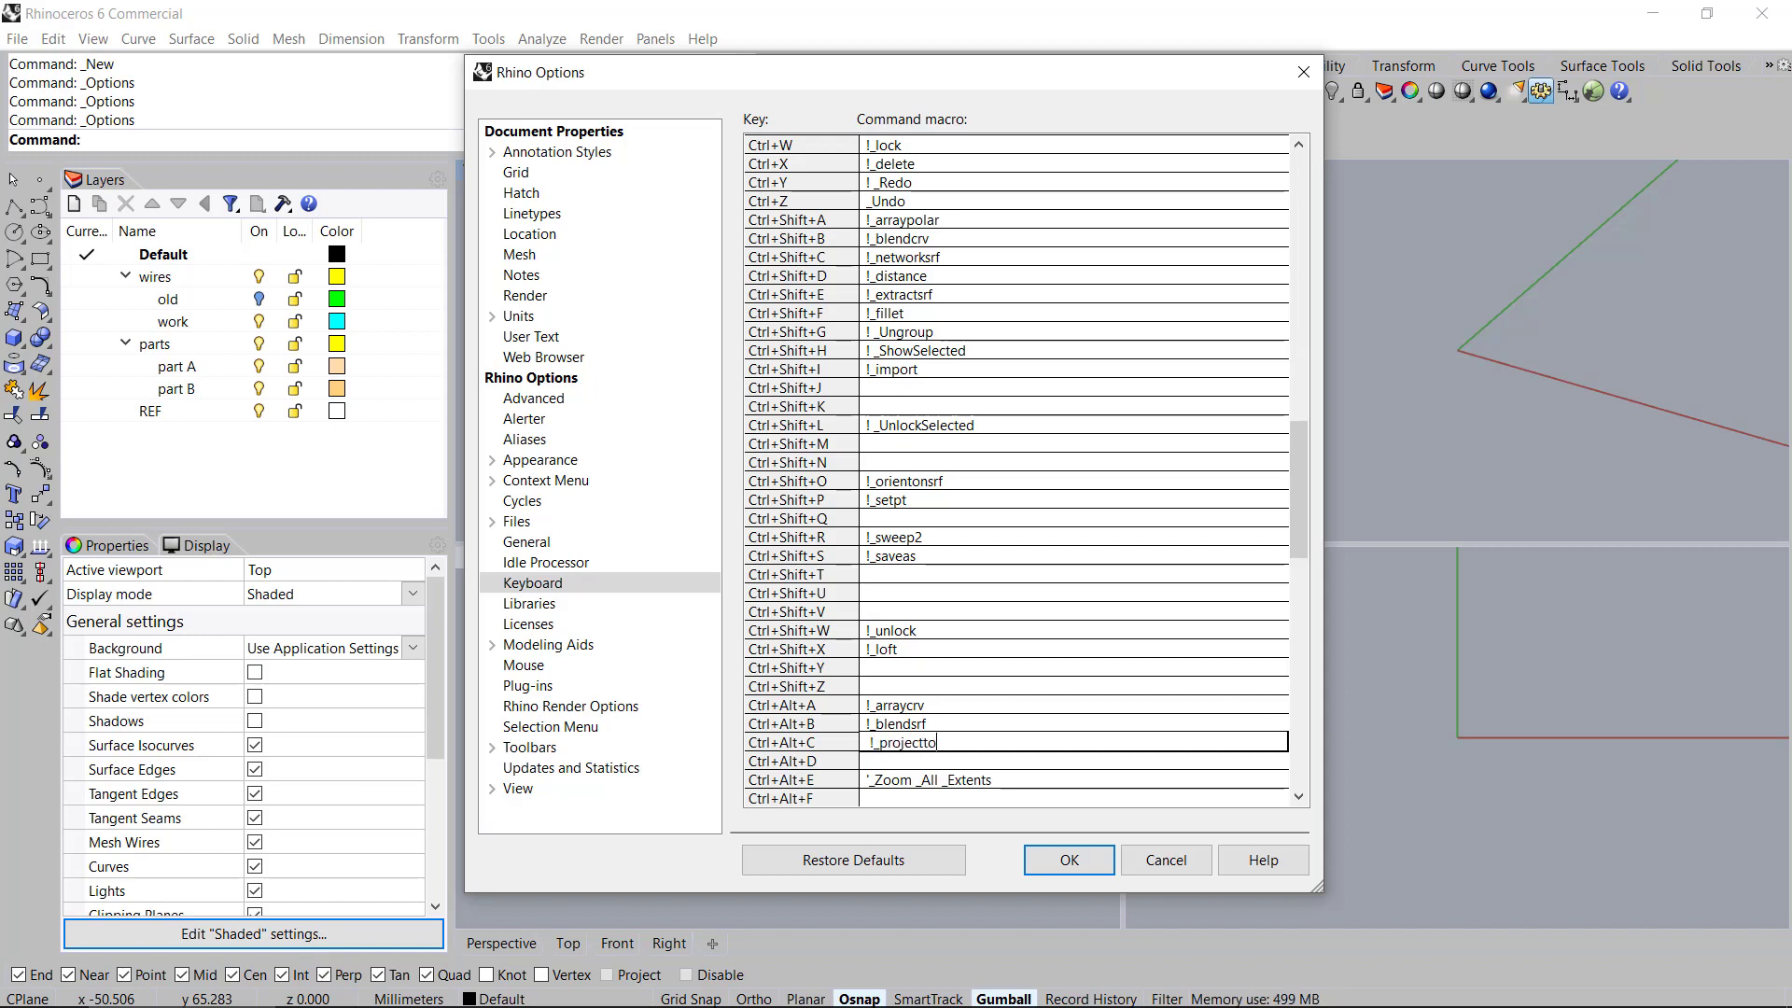
type("cplane")
key("Return")
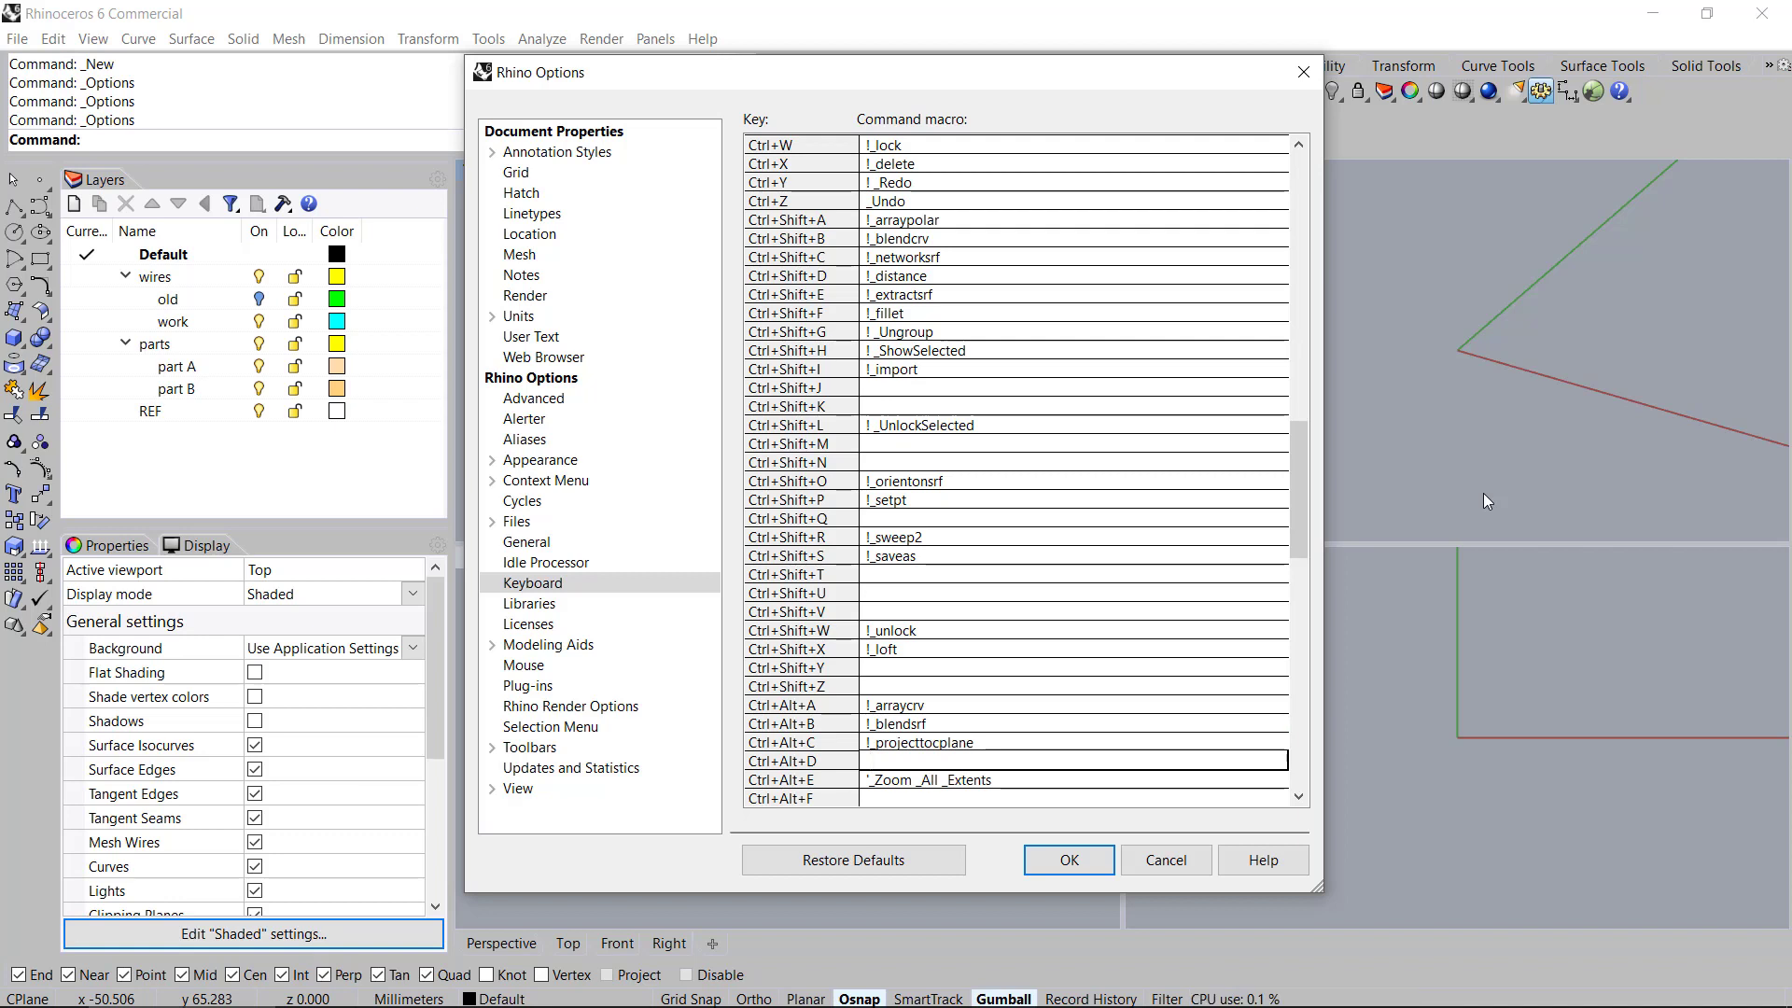
Replace the command macro of the Ctrl+Alt+E shortcut with !_export
key("Down")
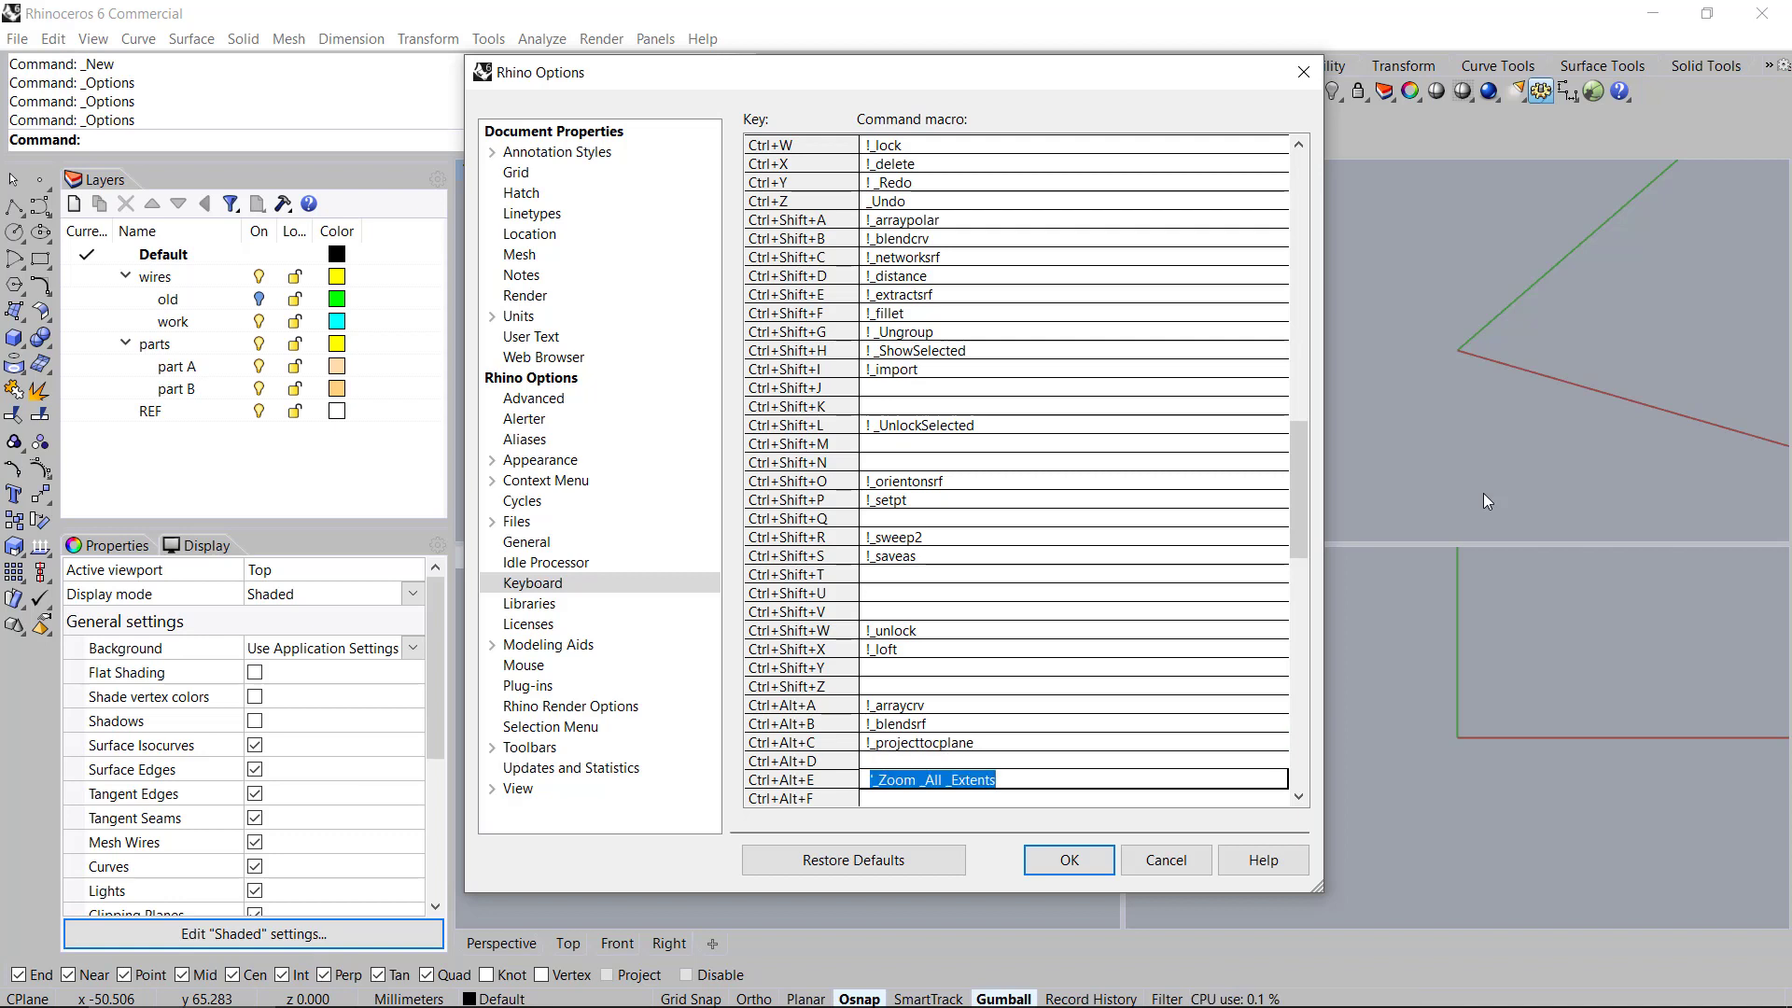
type("!_")
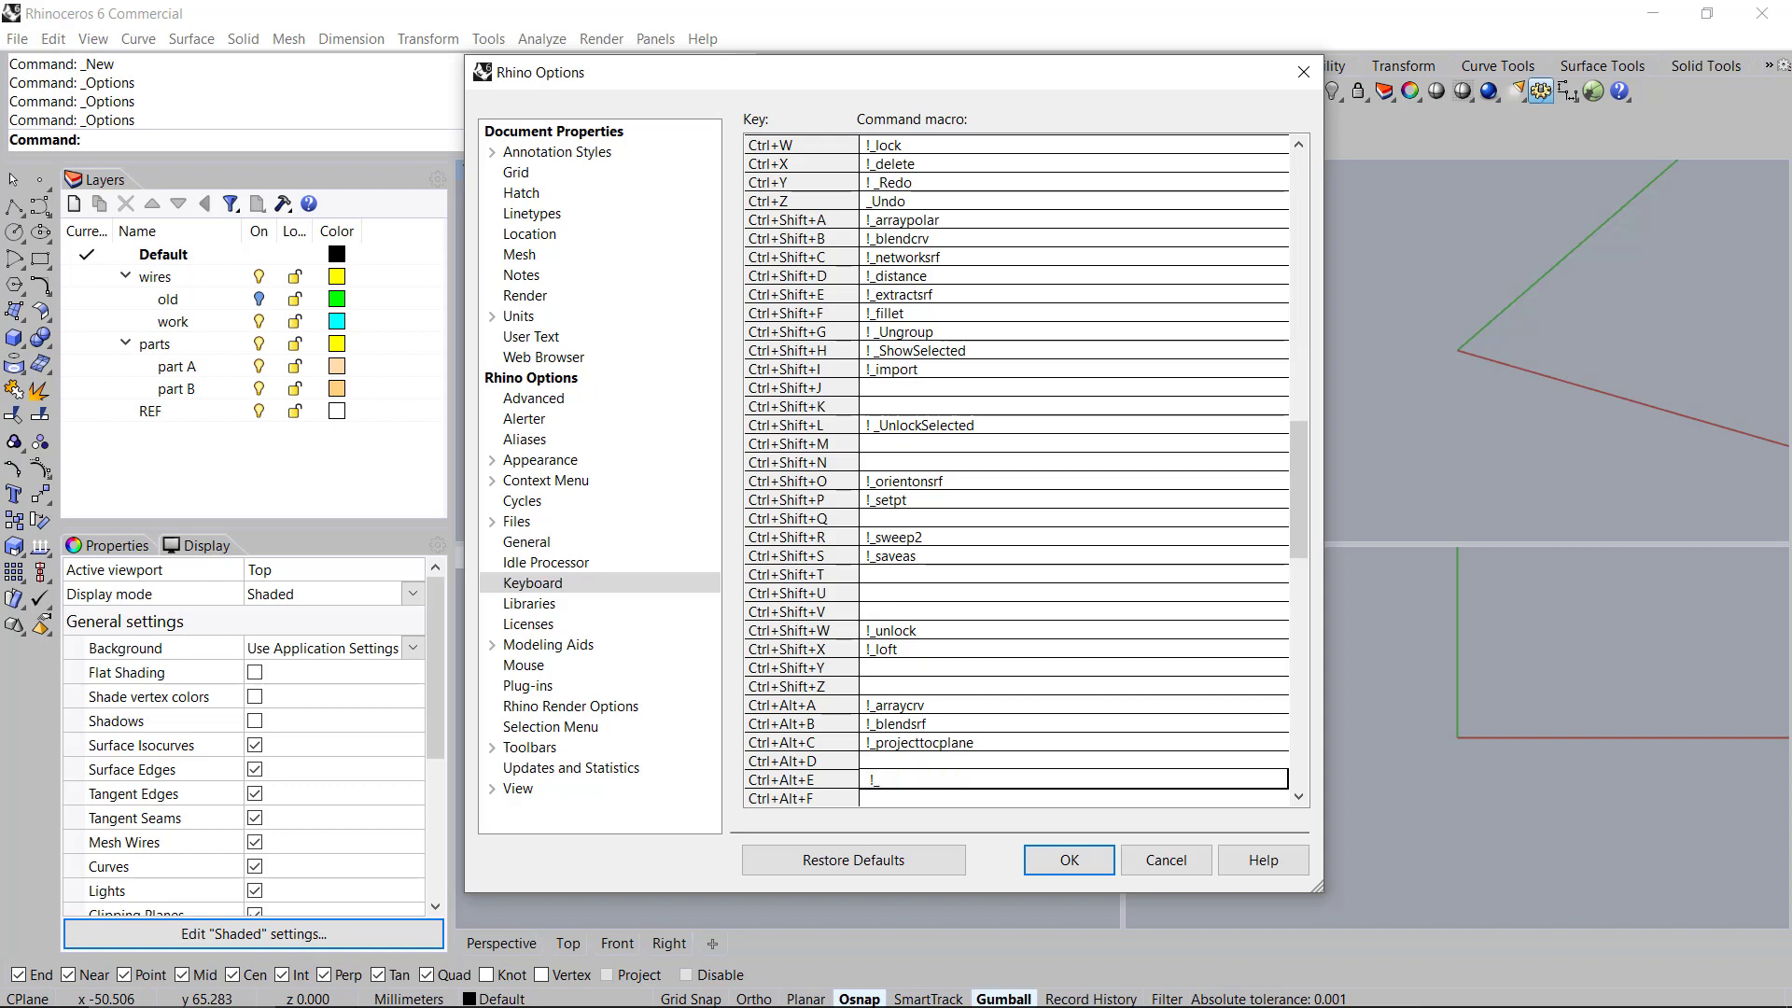
type("export")
key("Down")
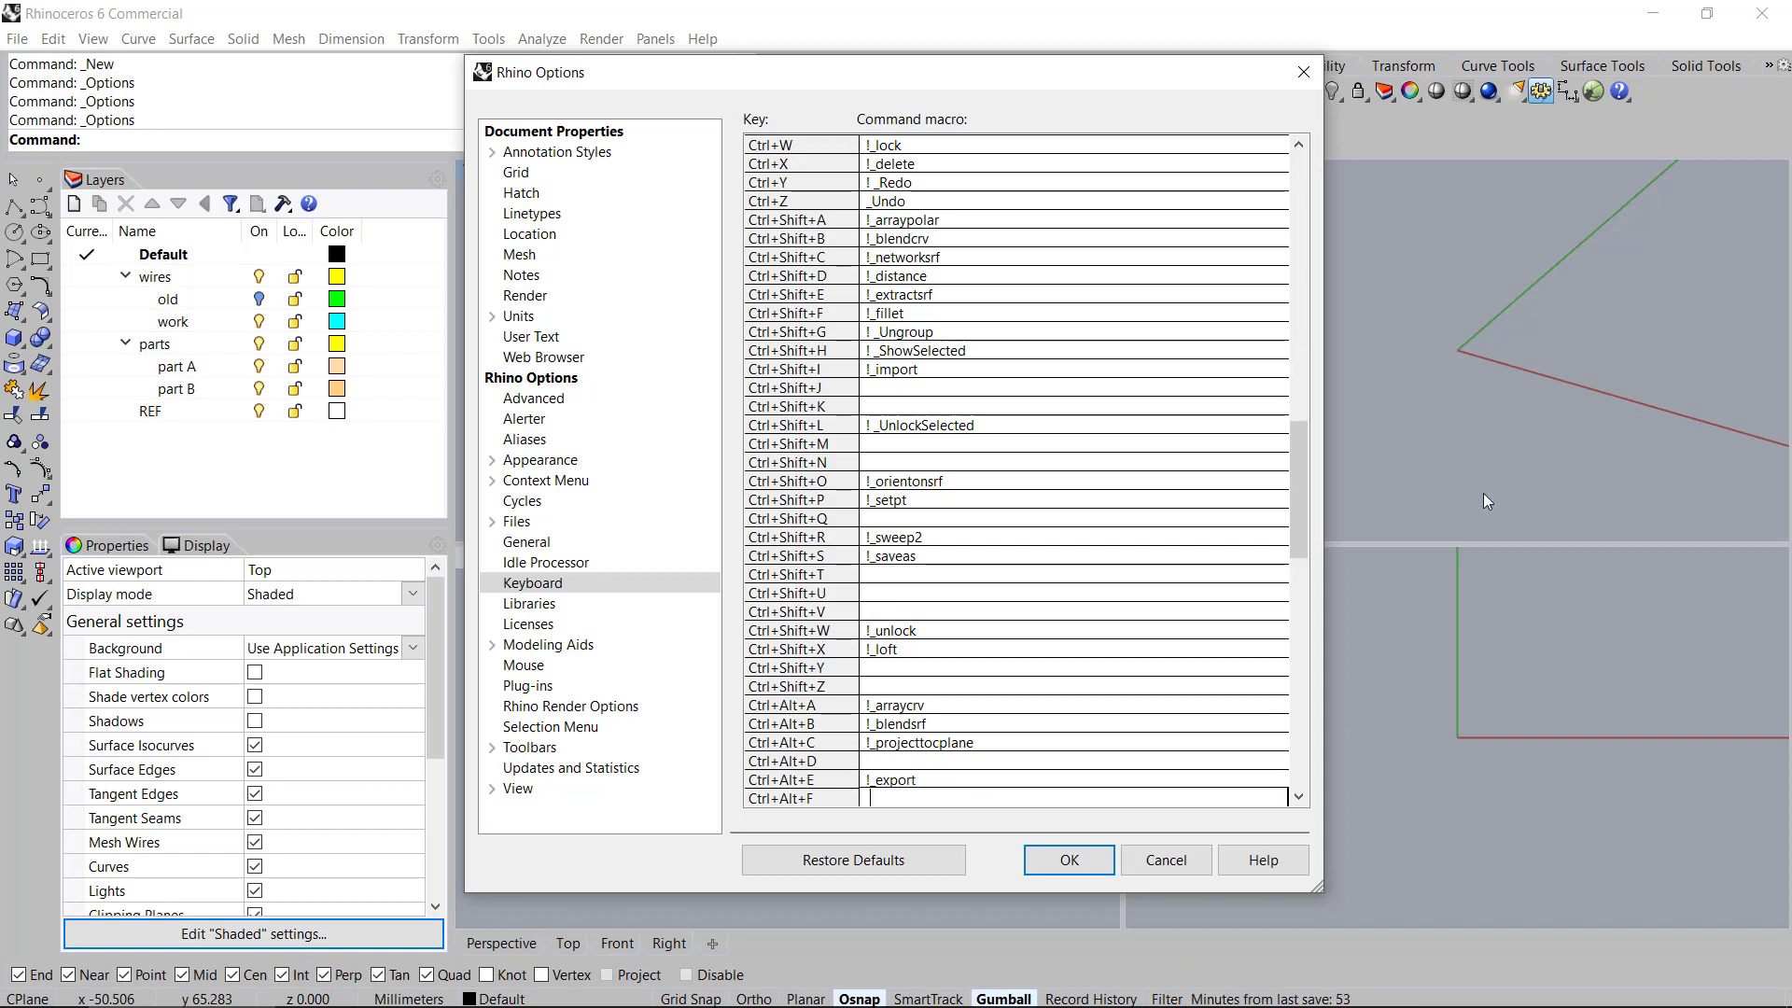
Replace the command macro of the Ctrl+Alt+R shortcut with !_rebuild
key("Down")
key("Up")
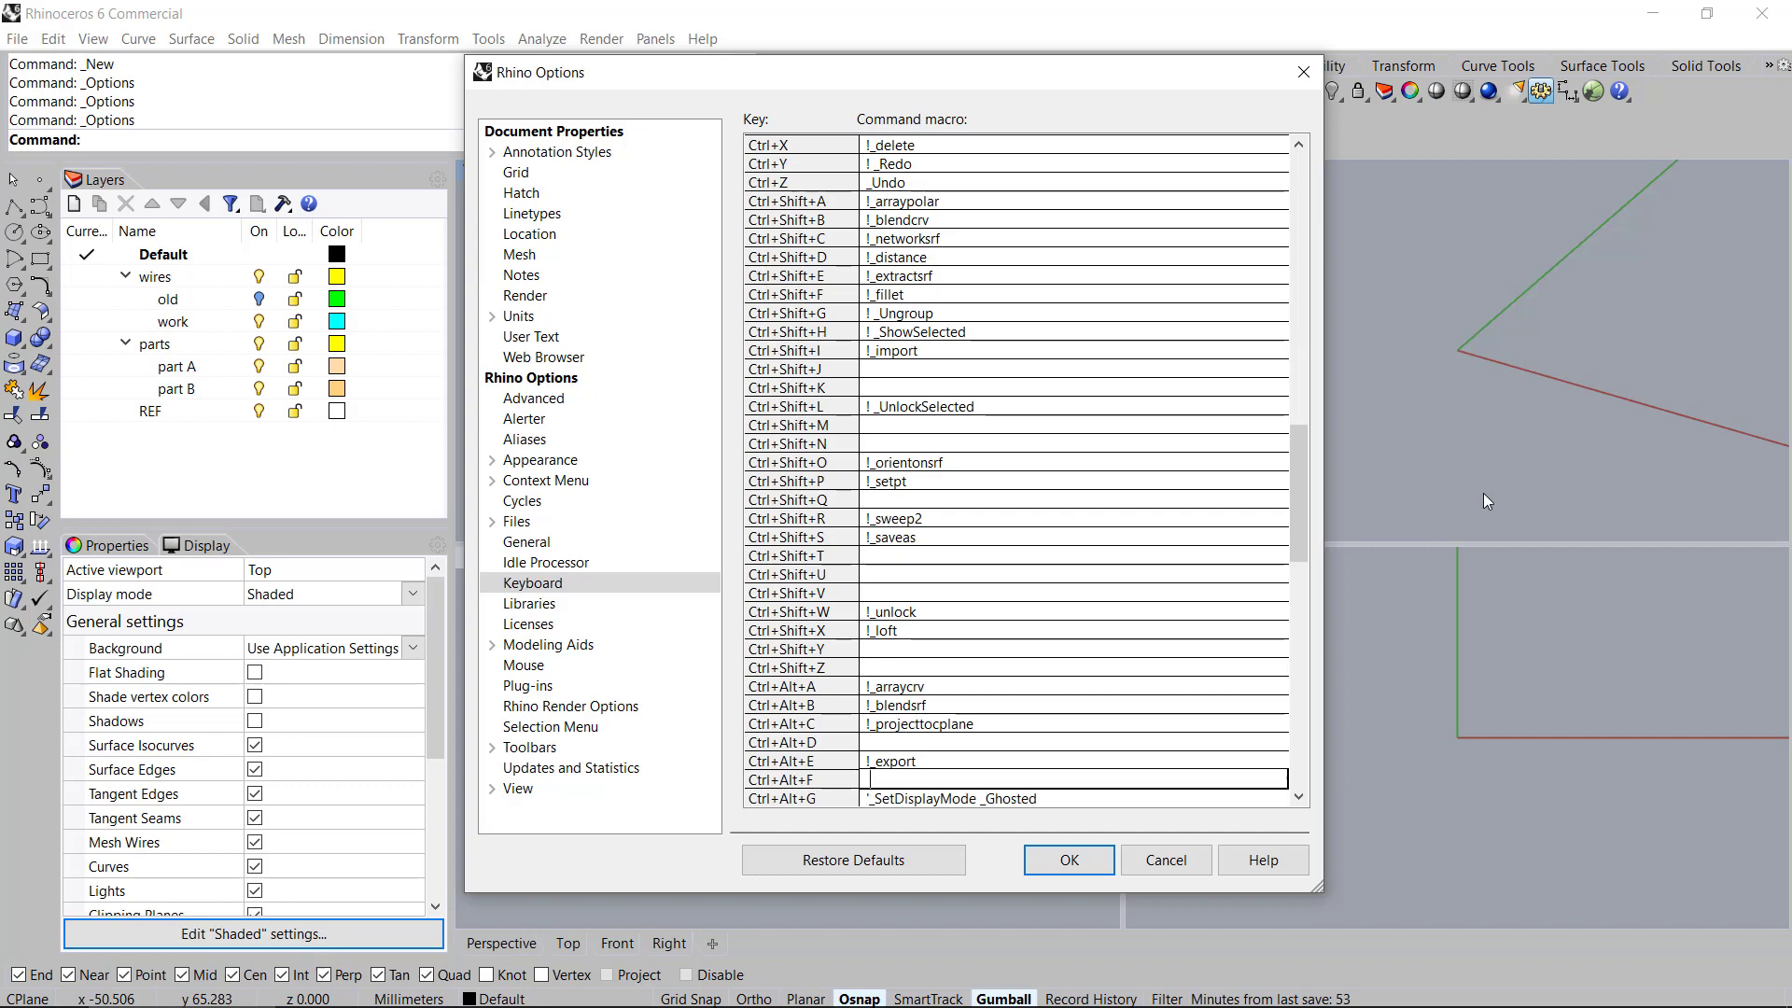
key("Down")
key("Down")
key("Down")
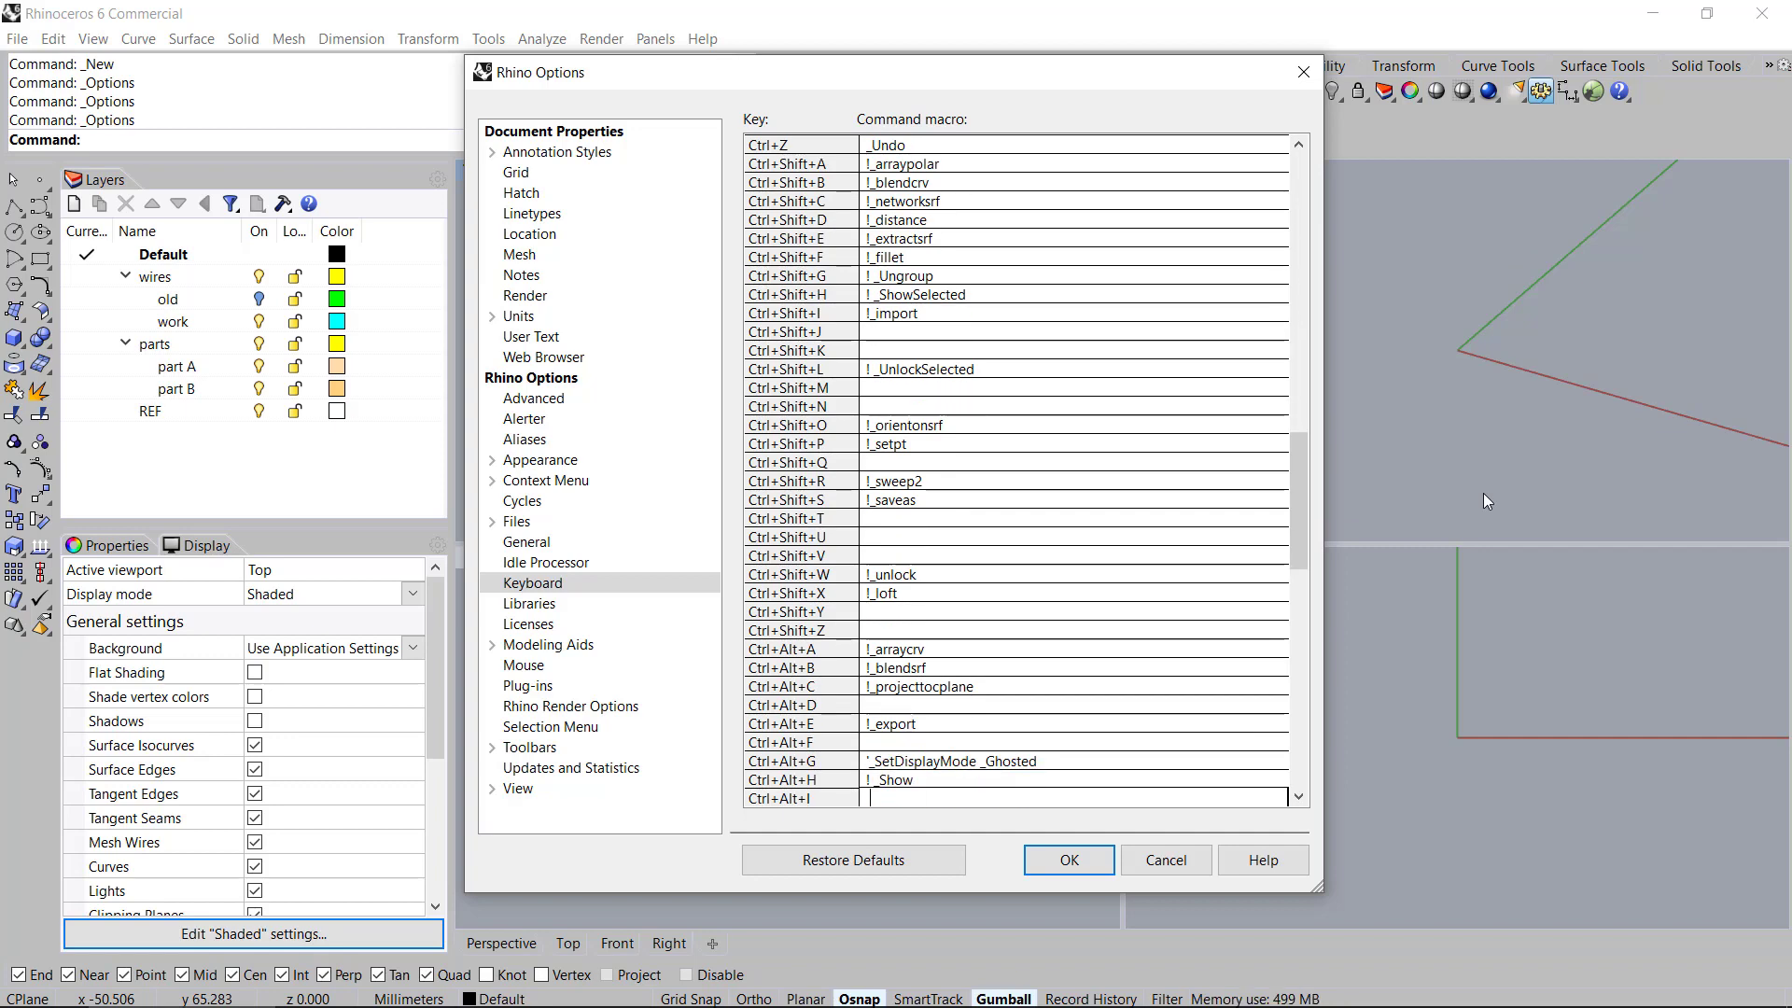
key("Down")
key("Down")
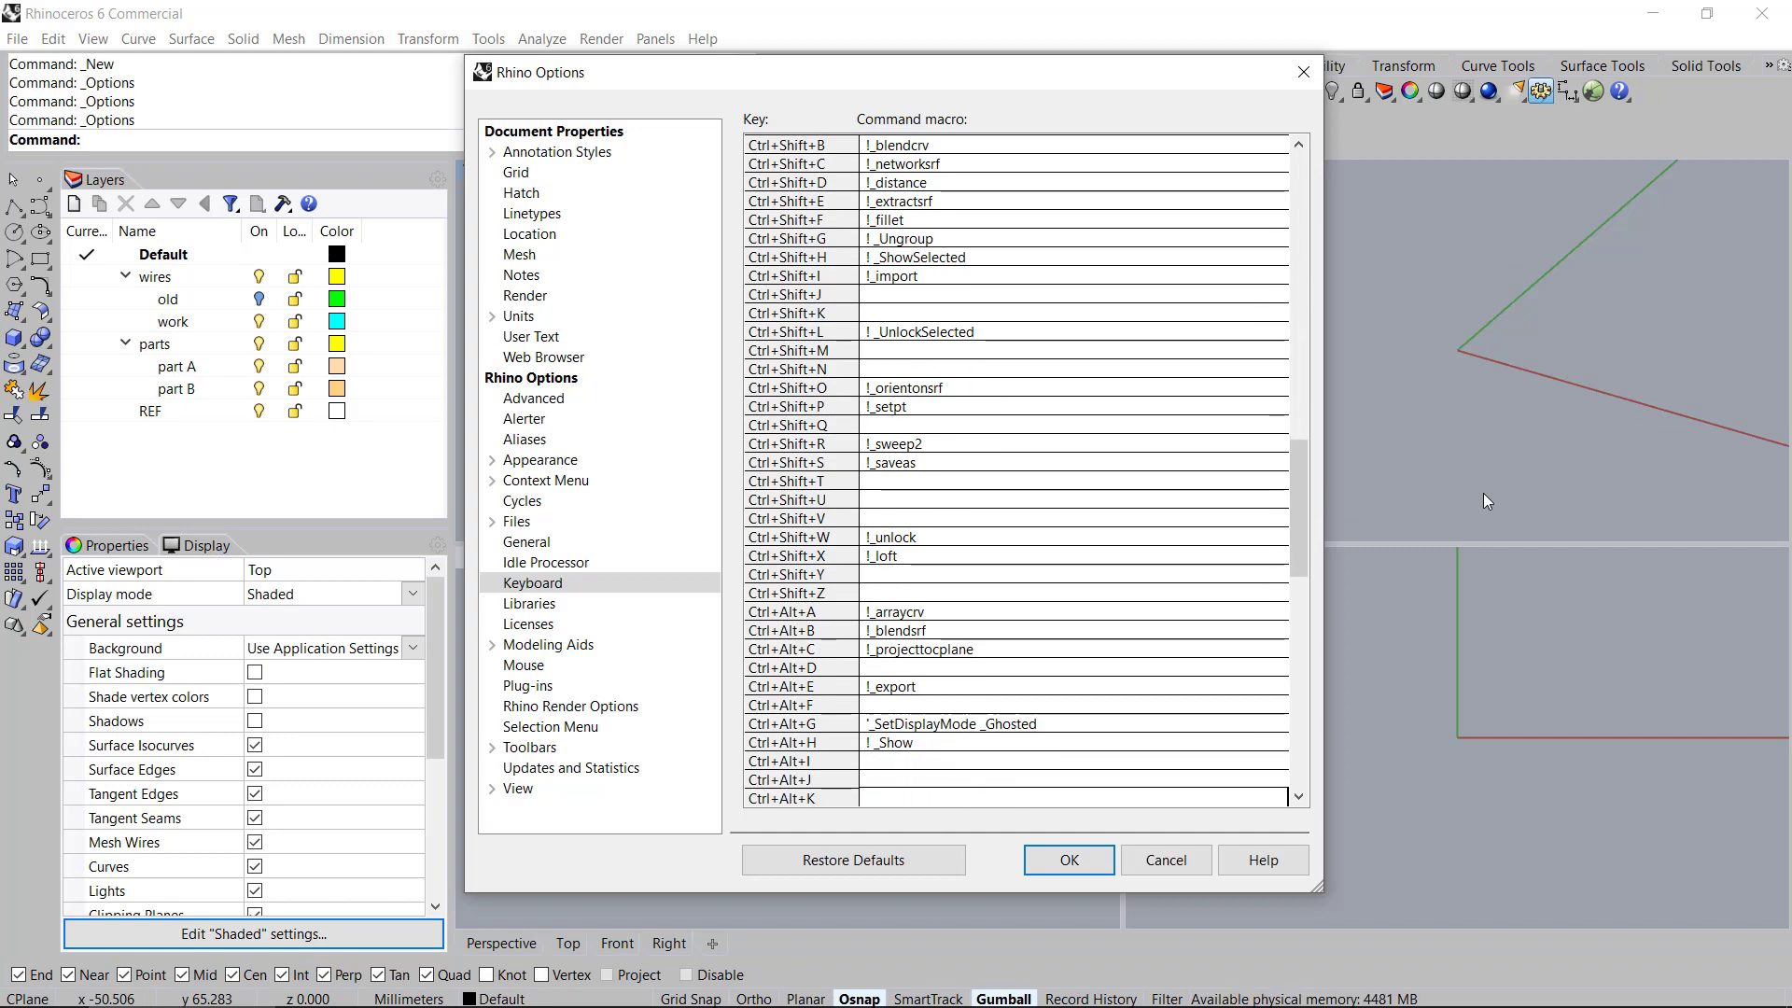
key("Down")
key("Down")
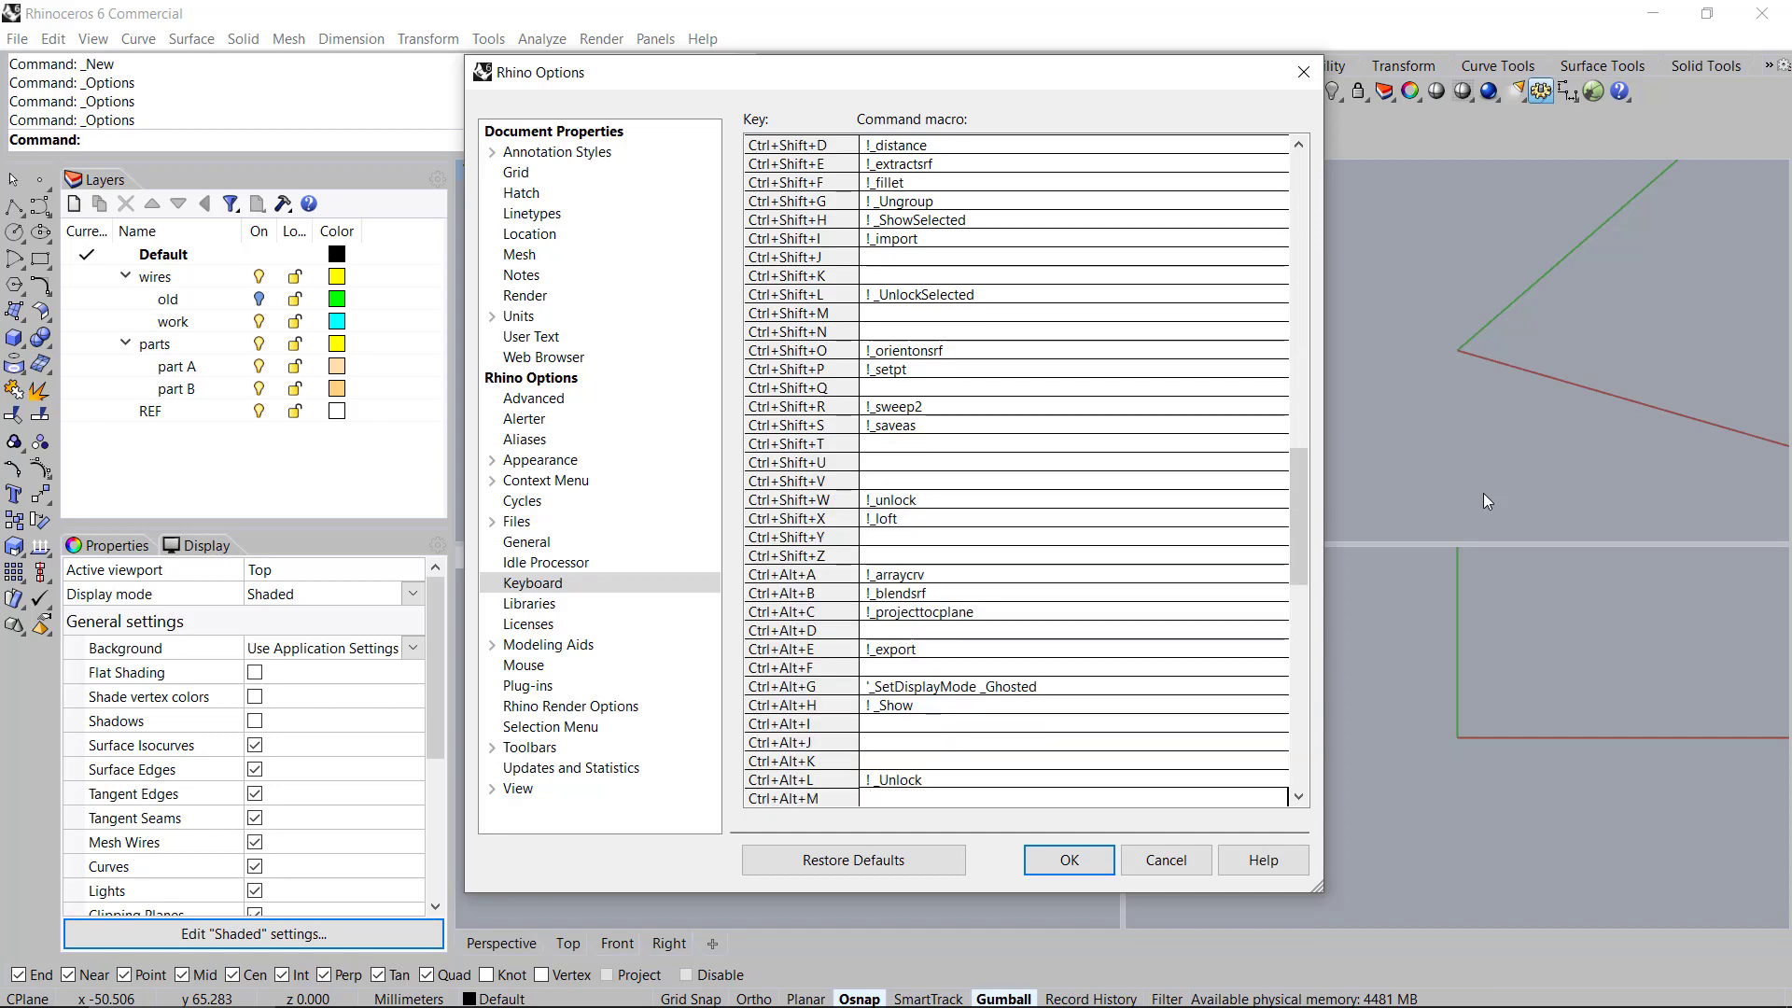
key("Down")
key("Down")
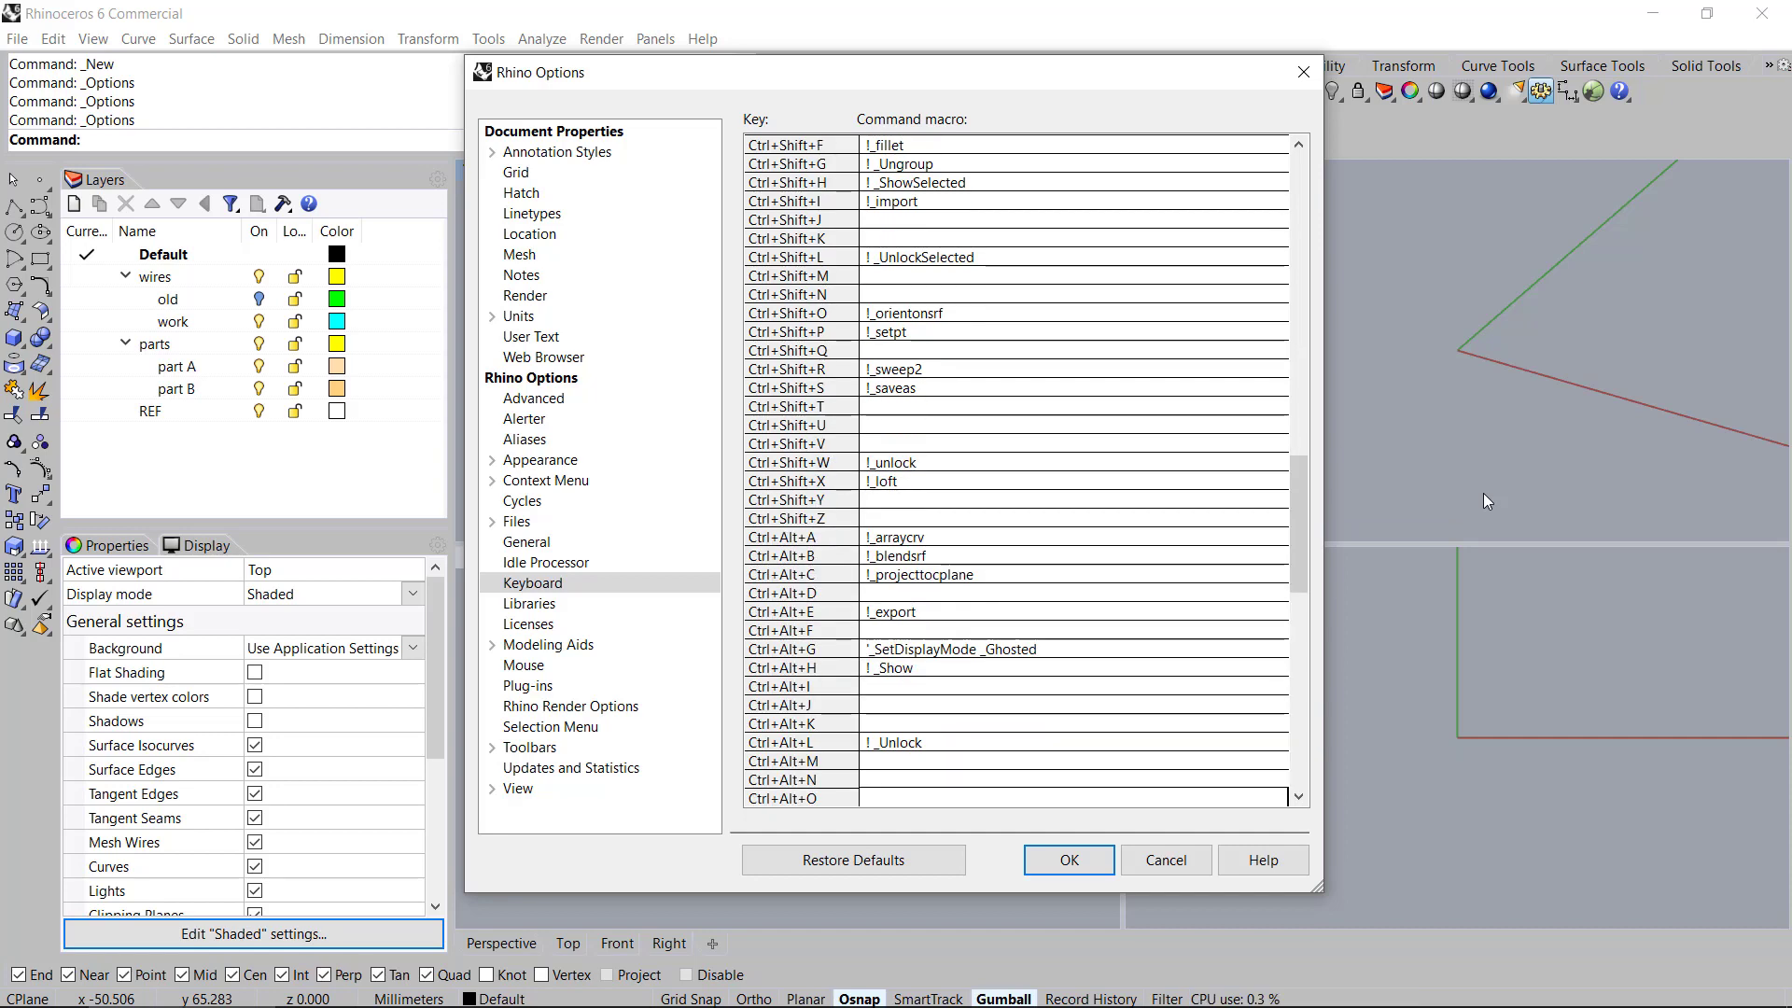
key("Down")
key("Down")
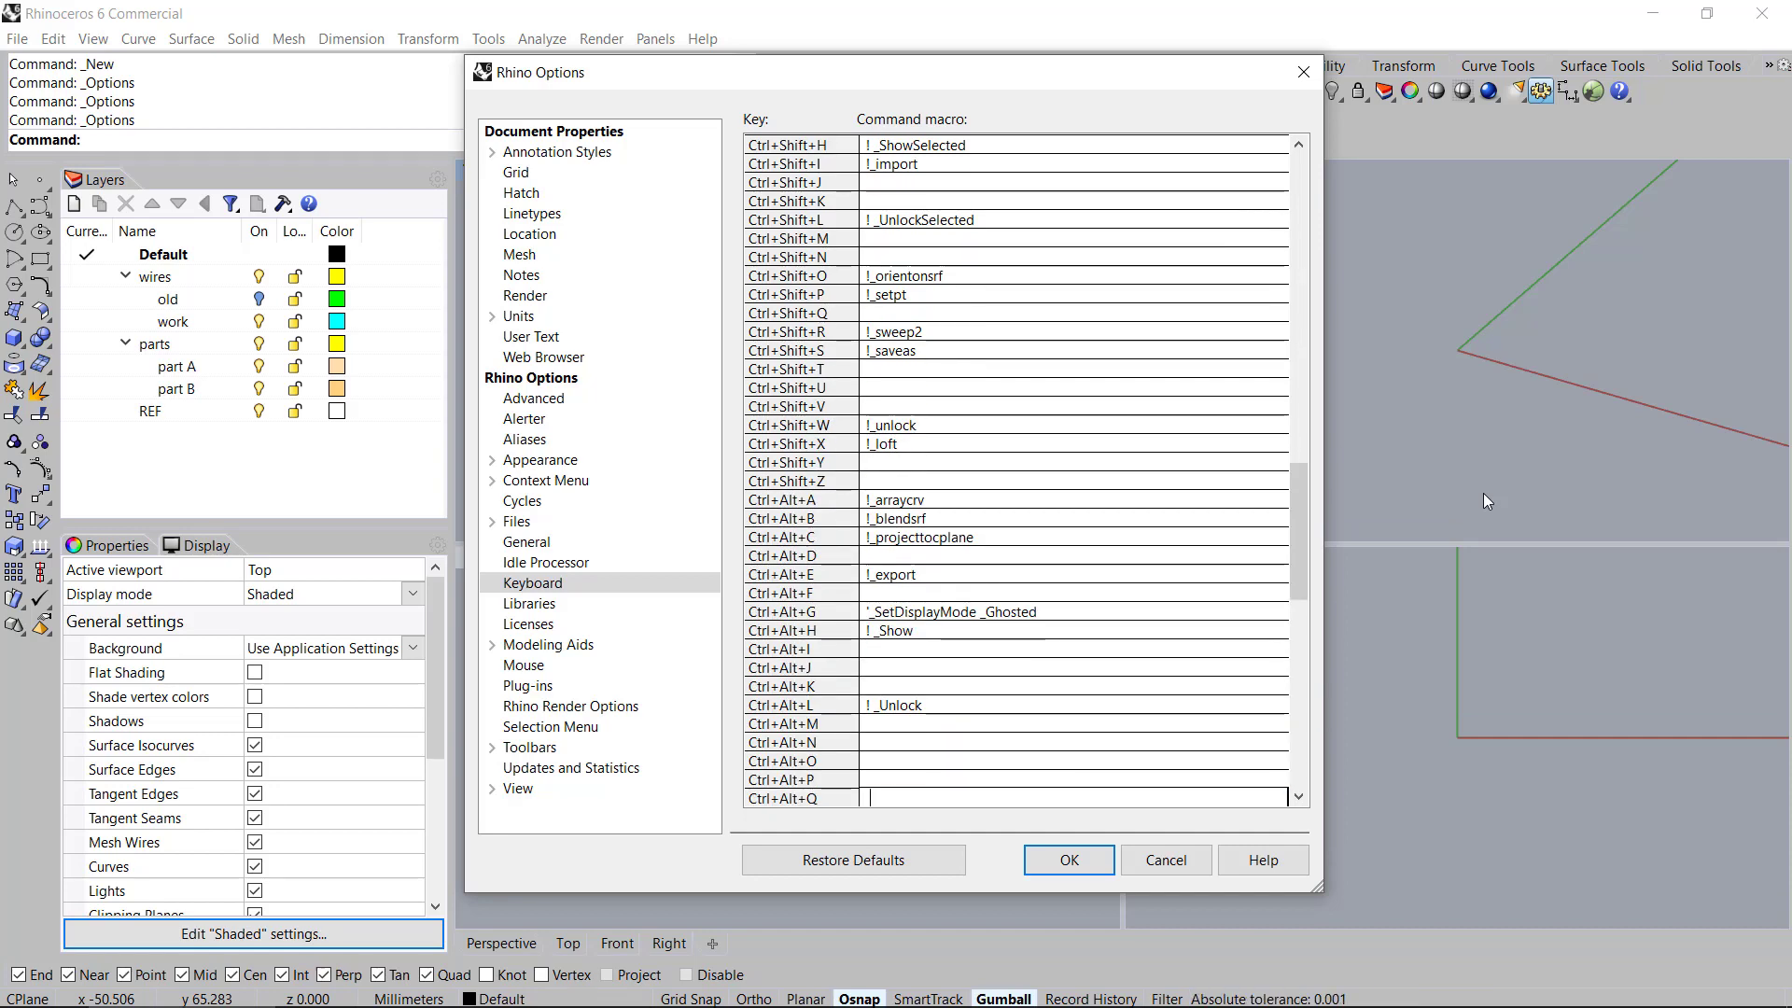
key("Down")
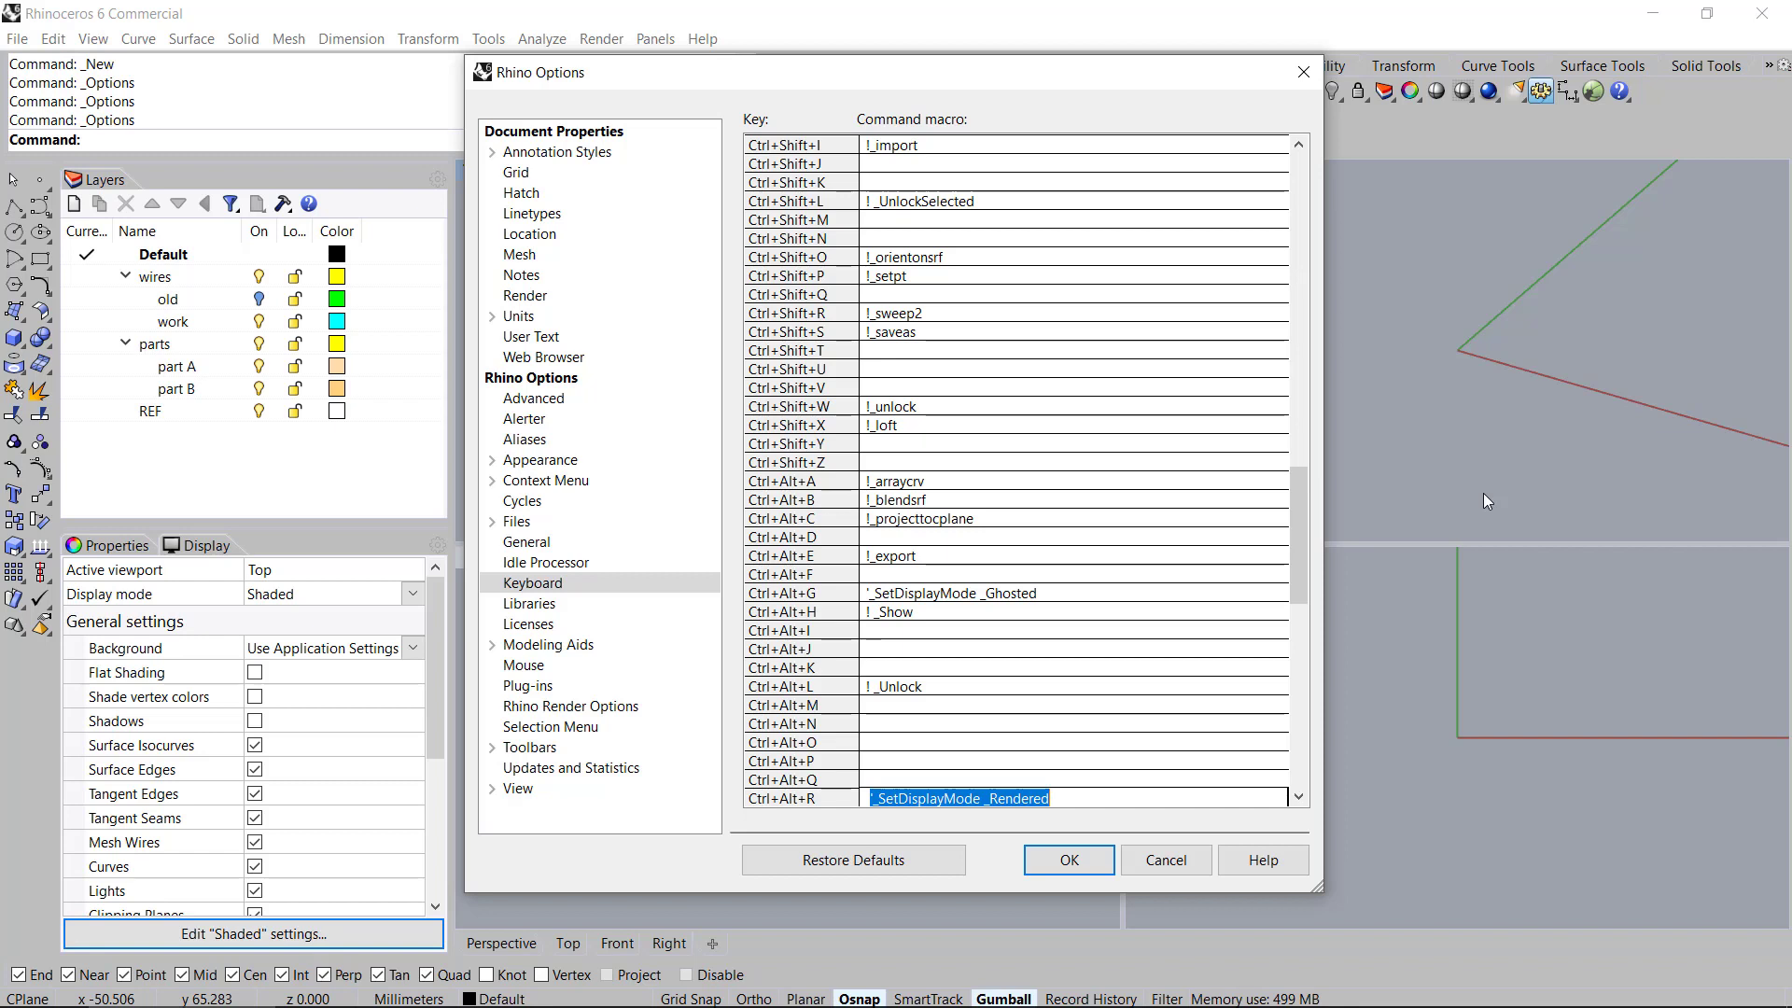
type("!_rebuild")
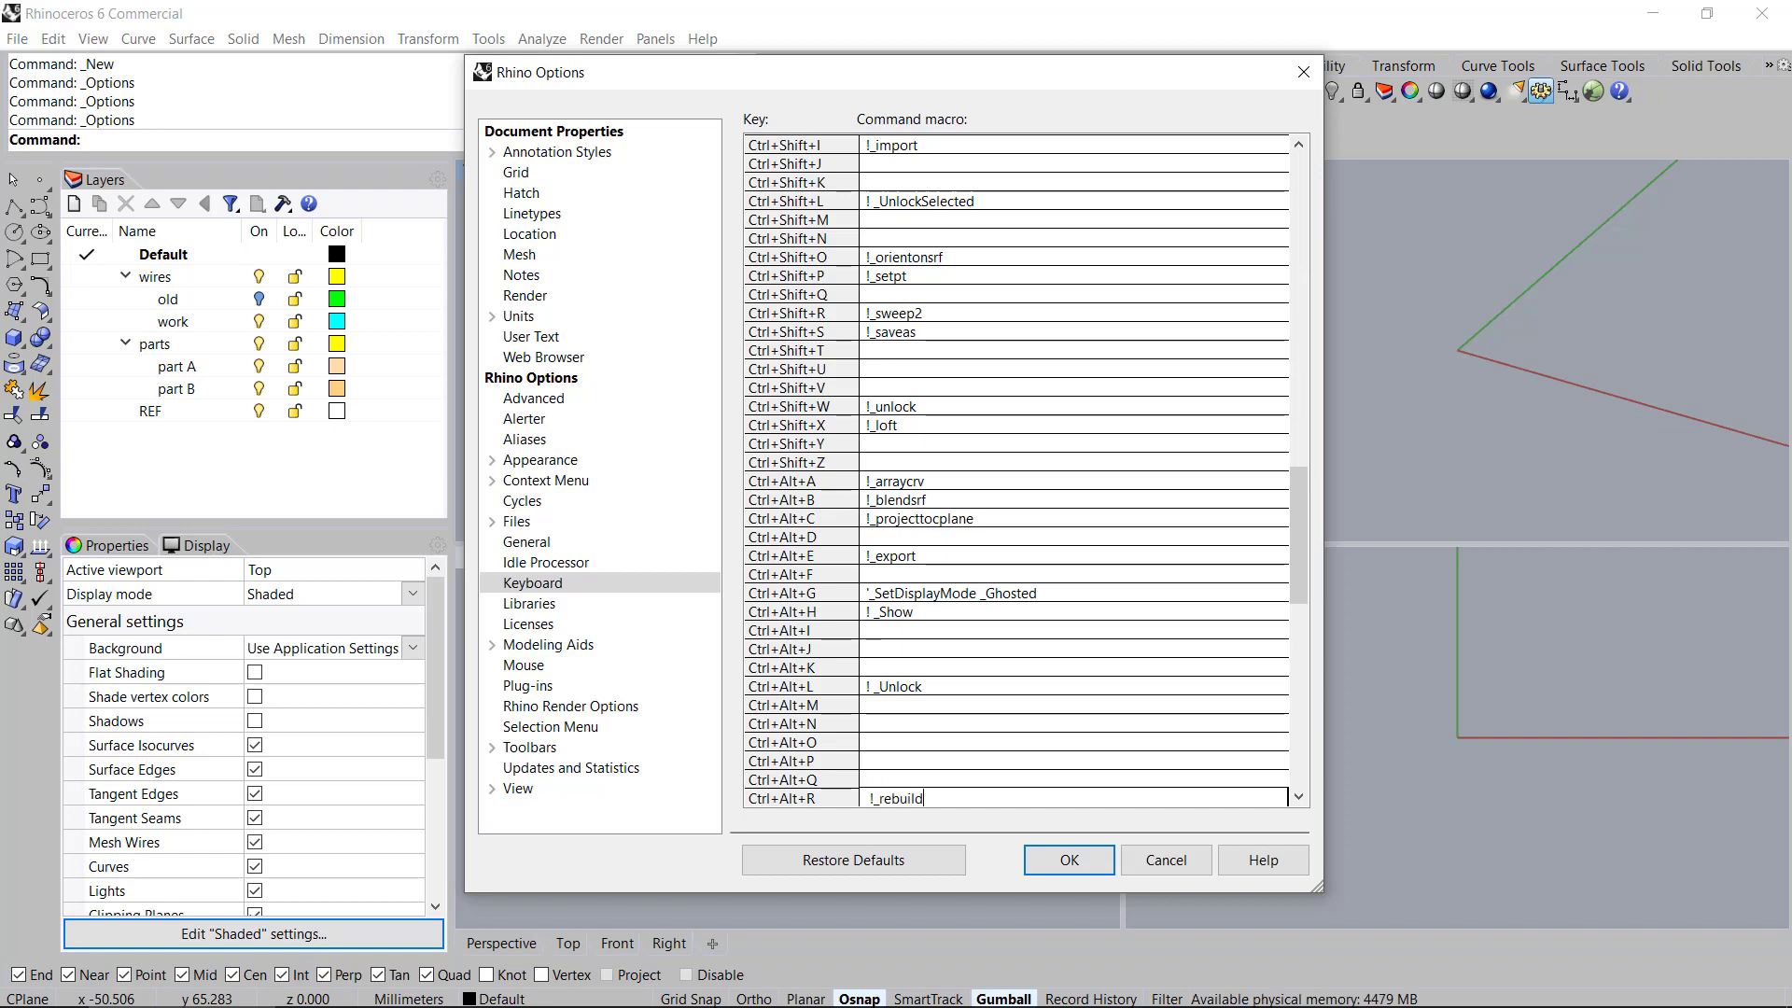
key("Down")
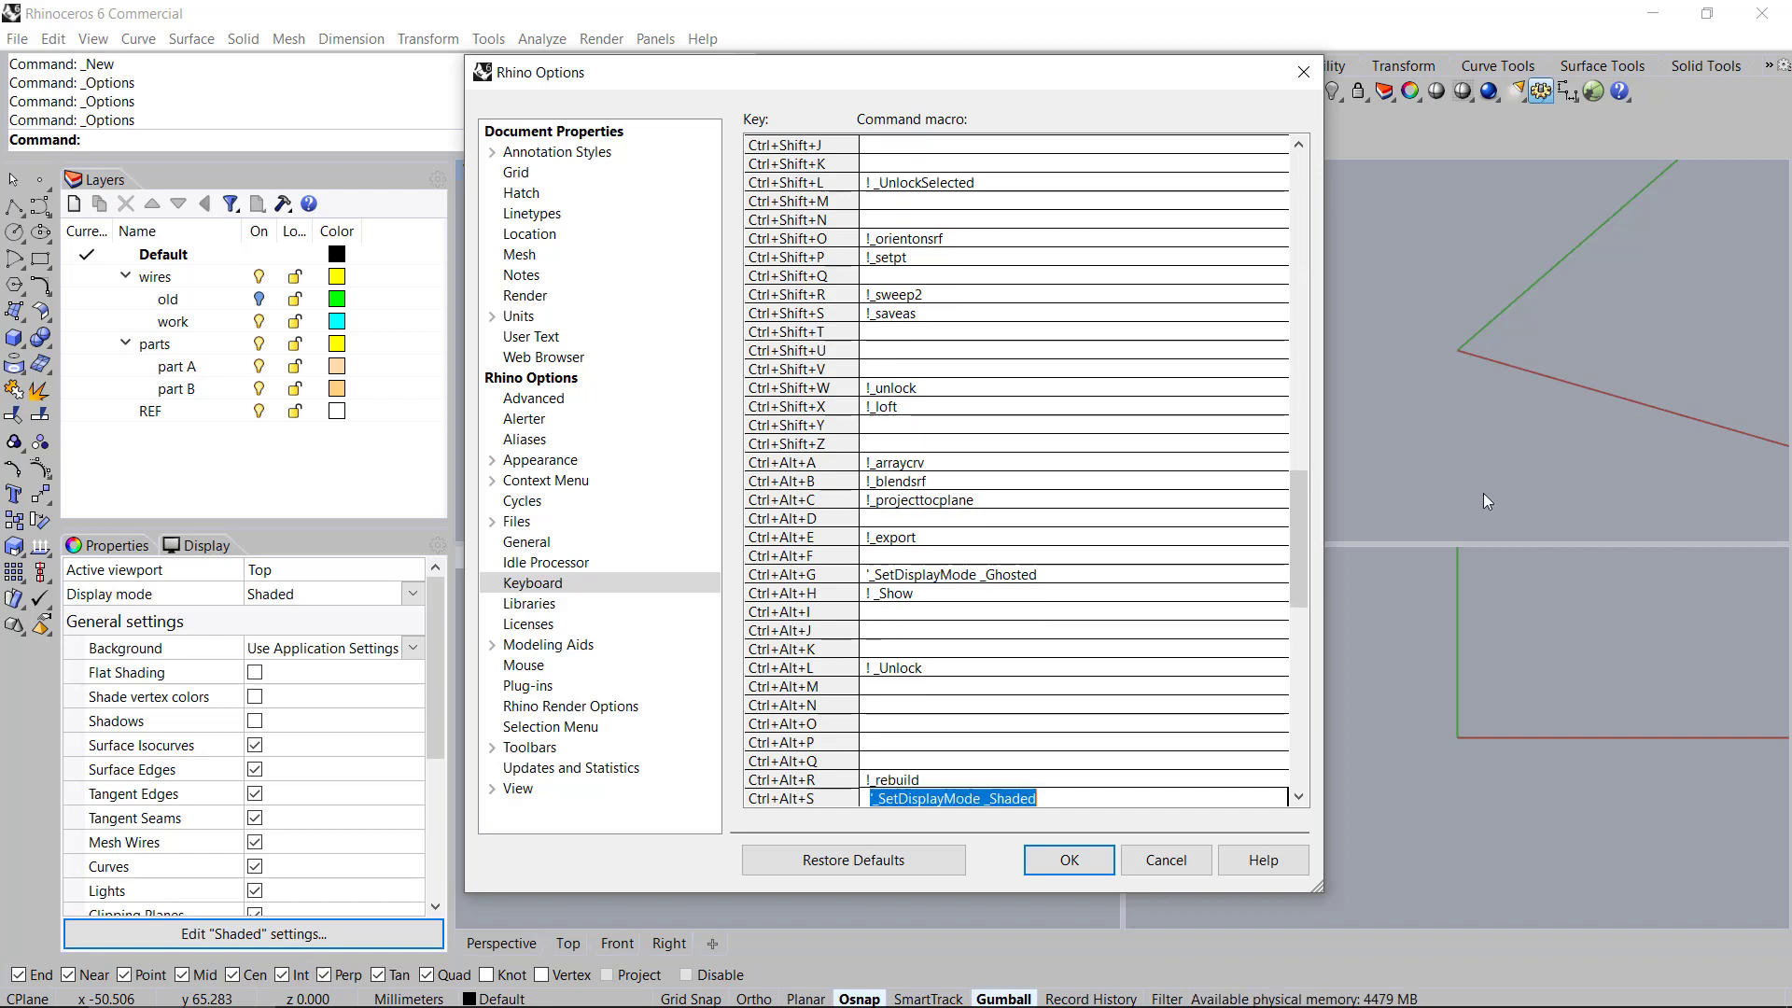
Replace the command macro of the Ctrl+Alt+W shortcut with !_invertlock
key("Down")
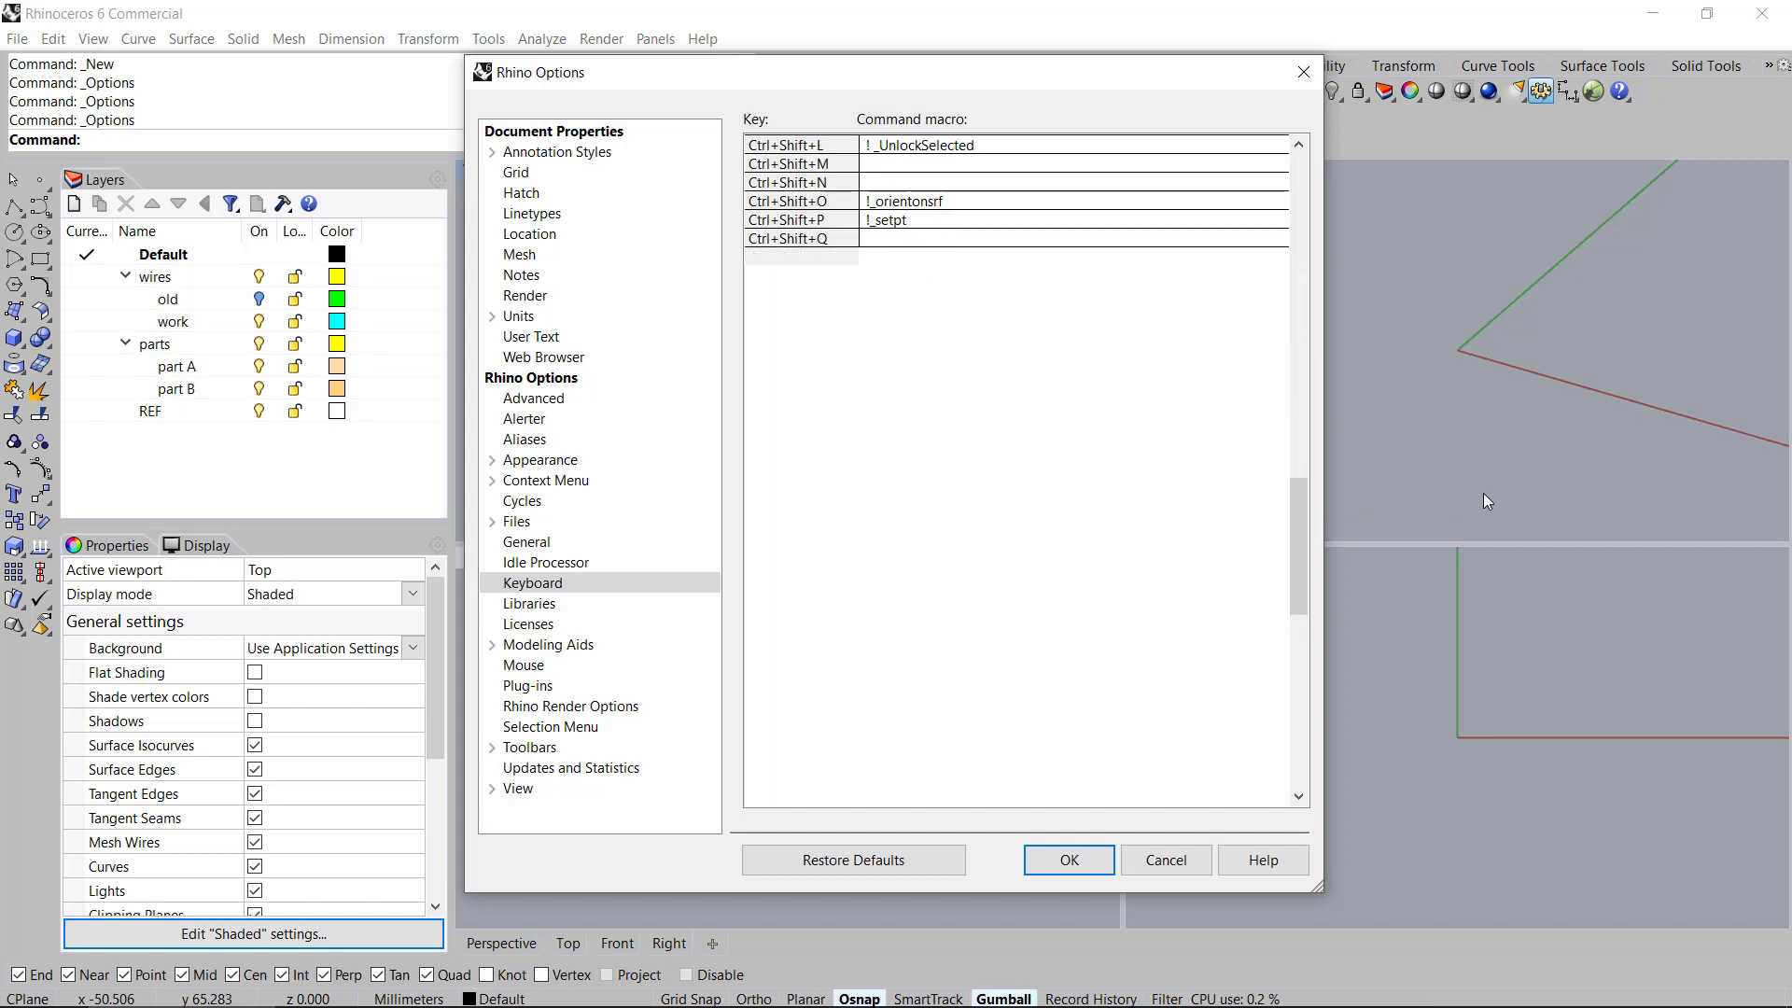
key("Down")
key("Down")
key("Down")
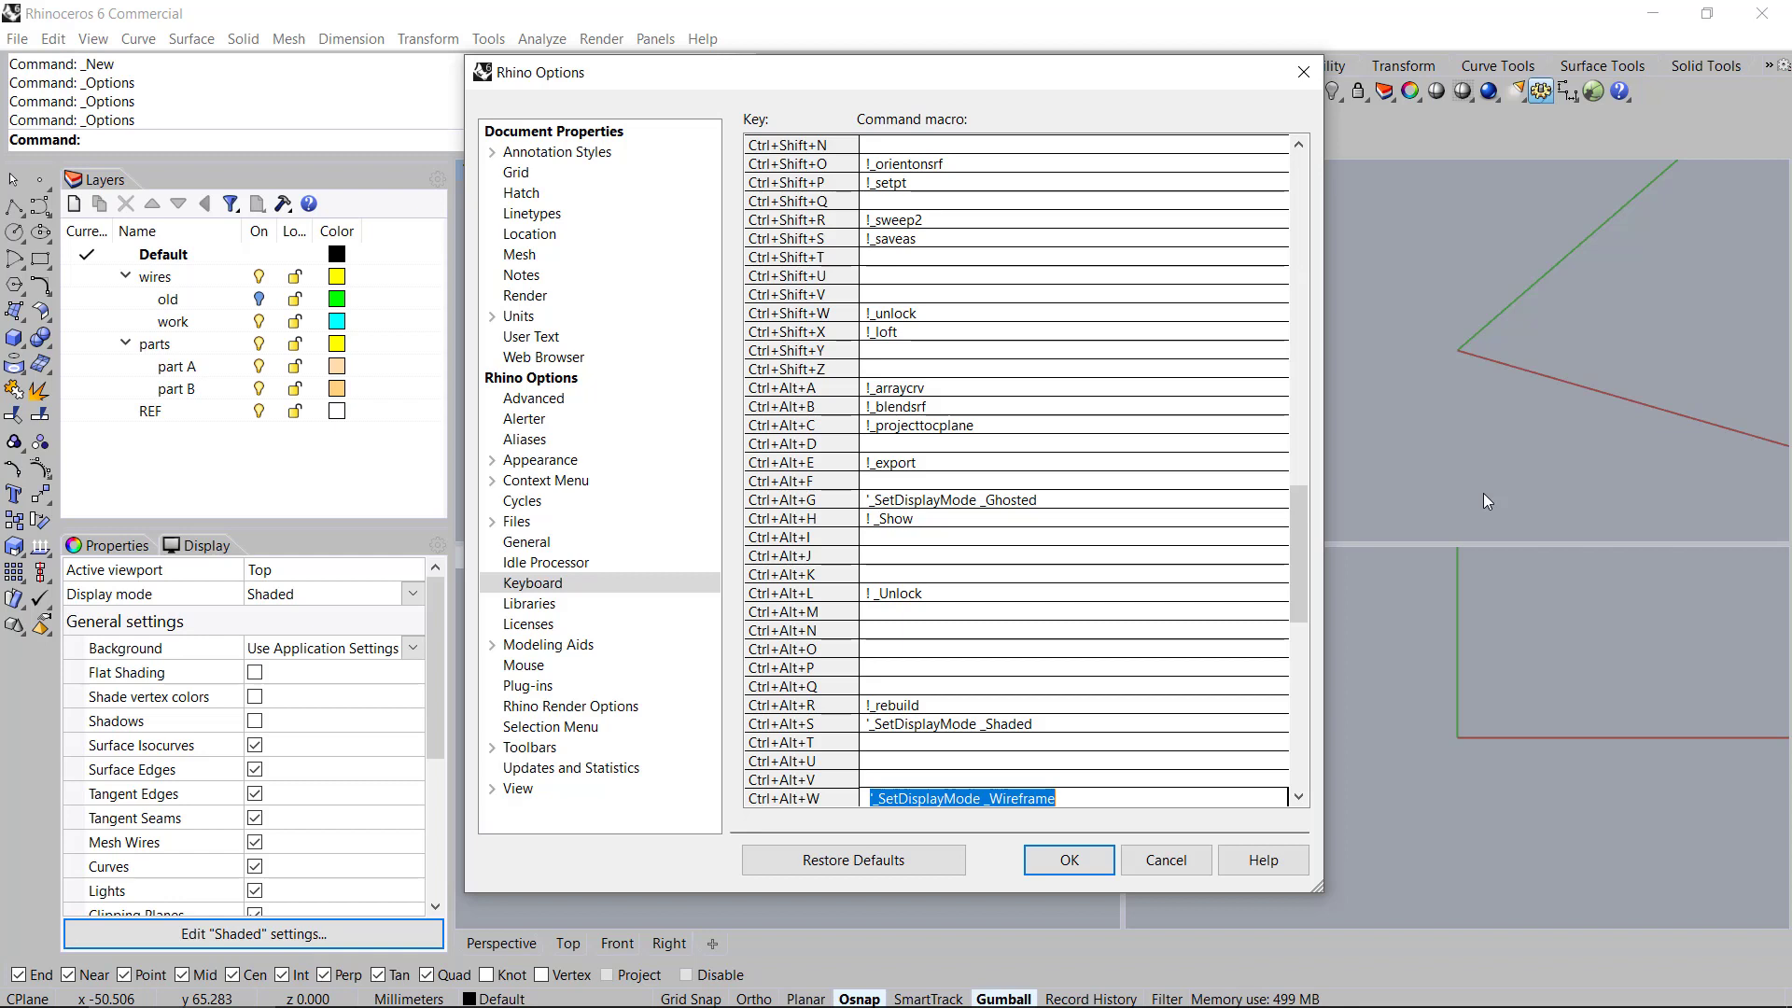
type("!_i")
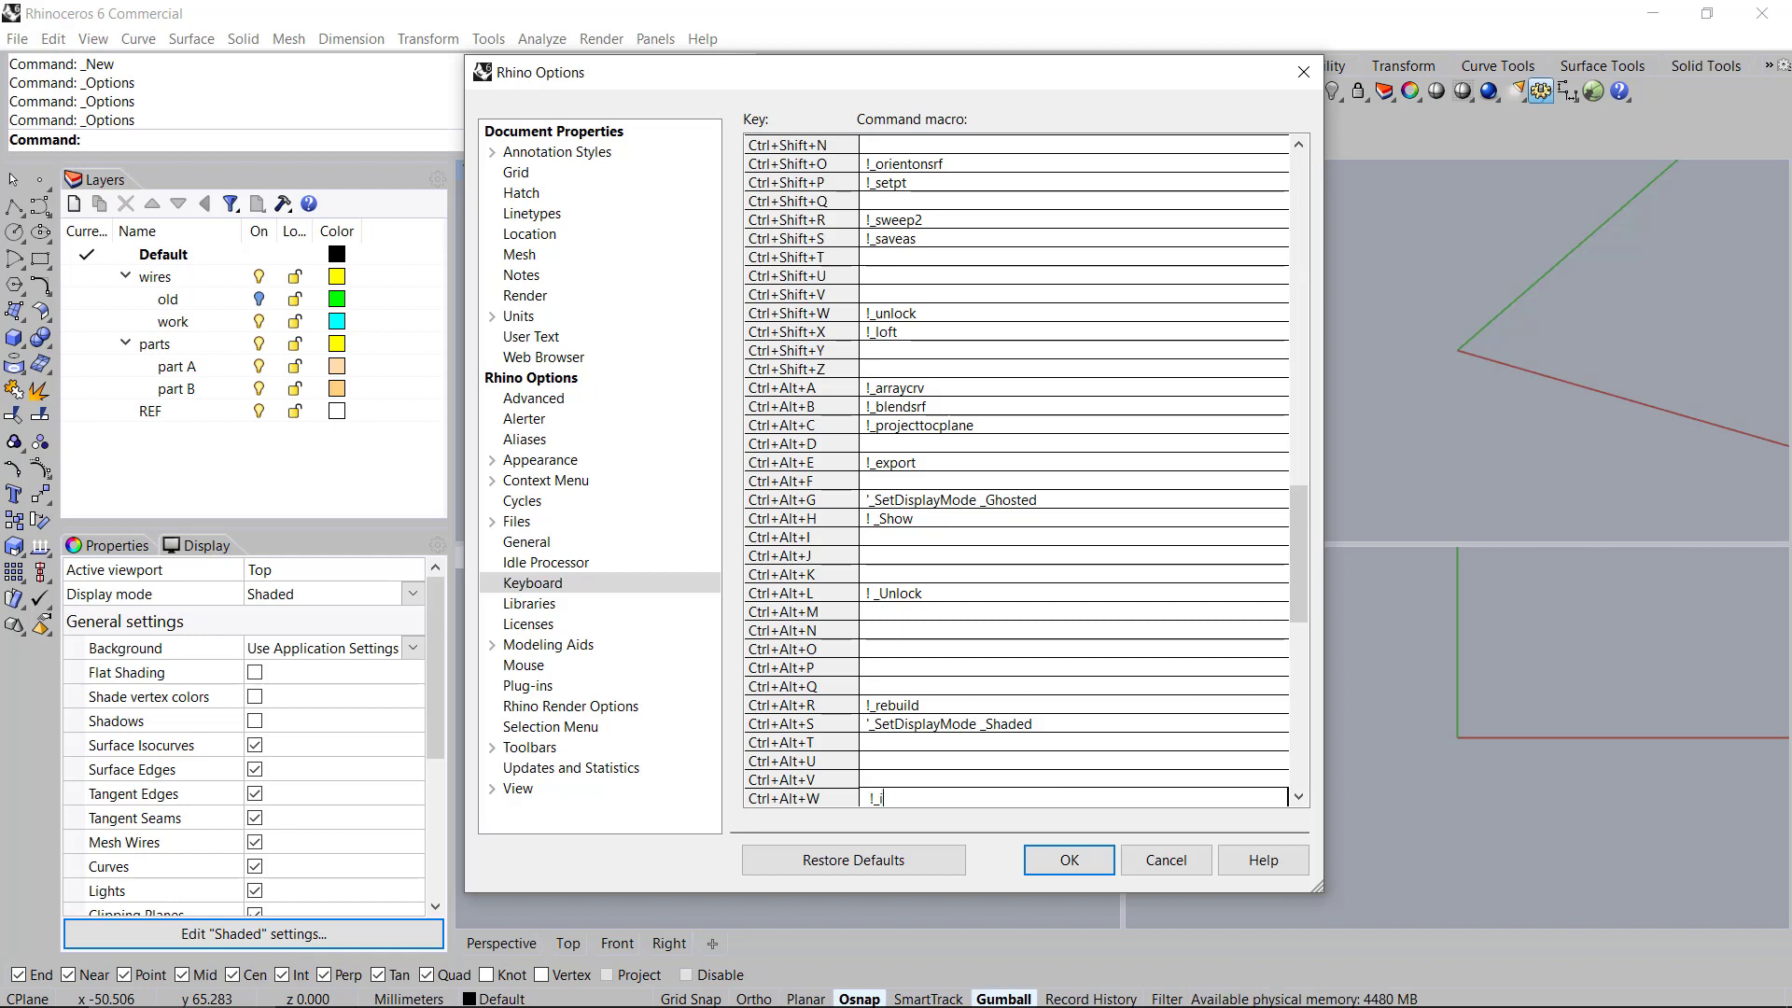
type("nvert")
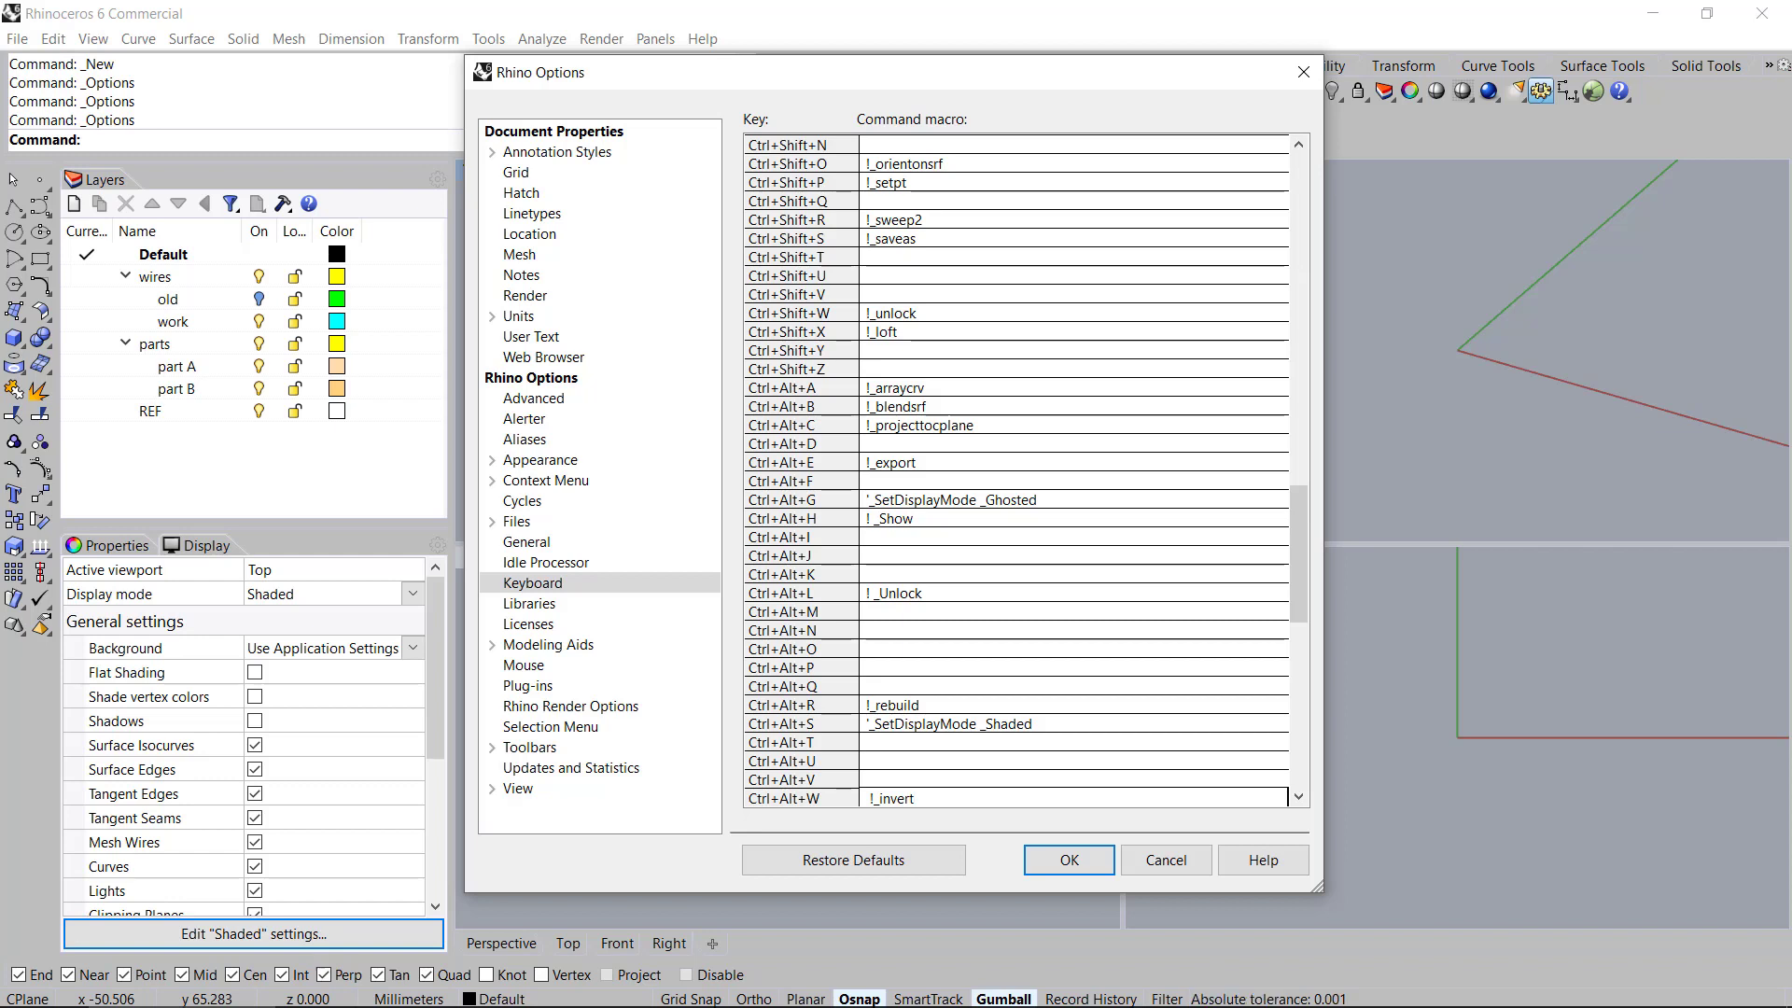
type("lock")
key("Down")
Assign the command macro '_gumball _toggle to the Ctrl+Alt+Z shortcut
key("Down")
key("Down")
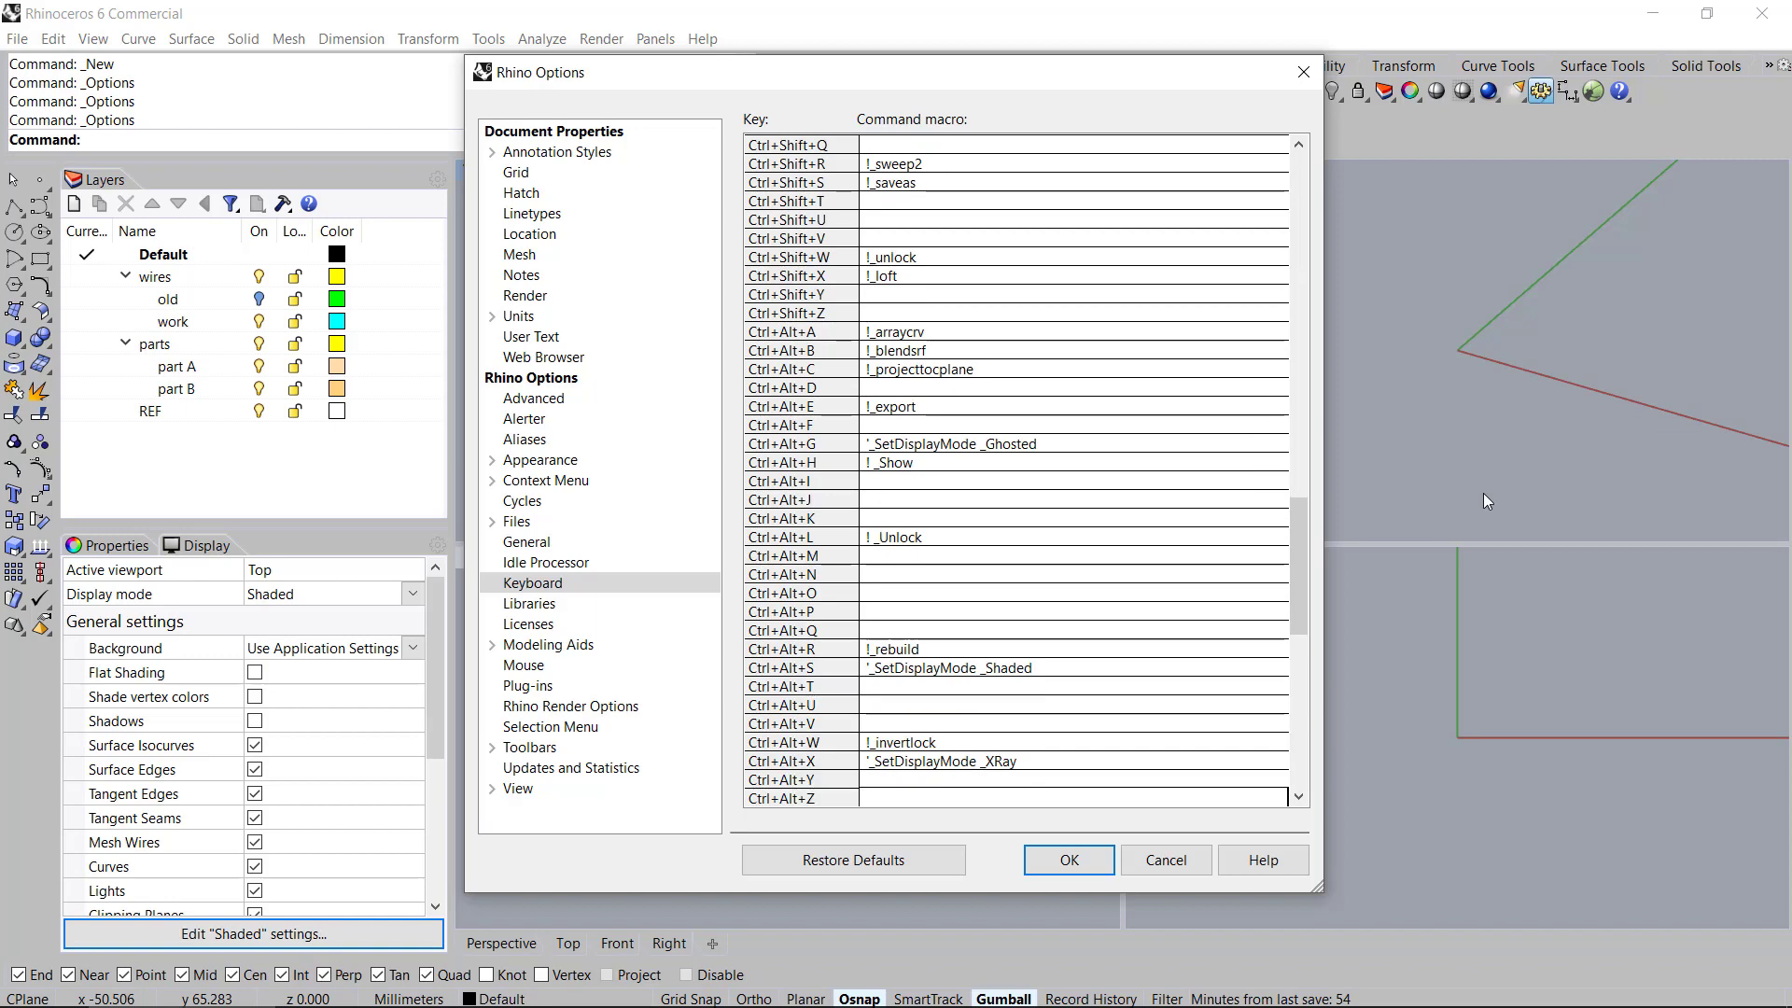
key("Up")
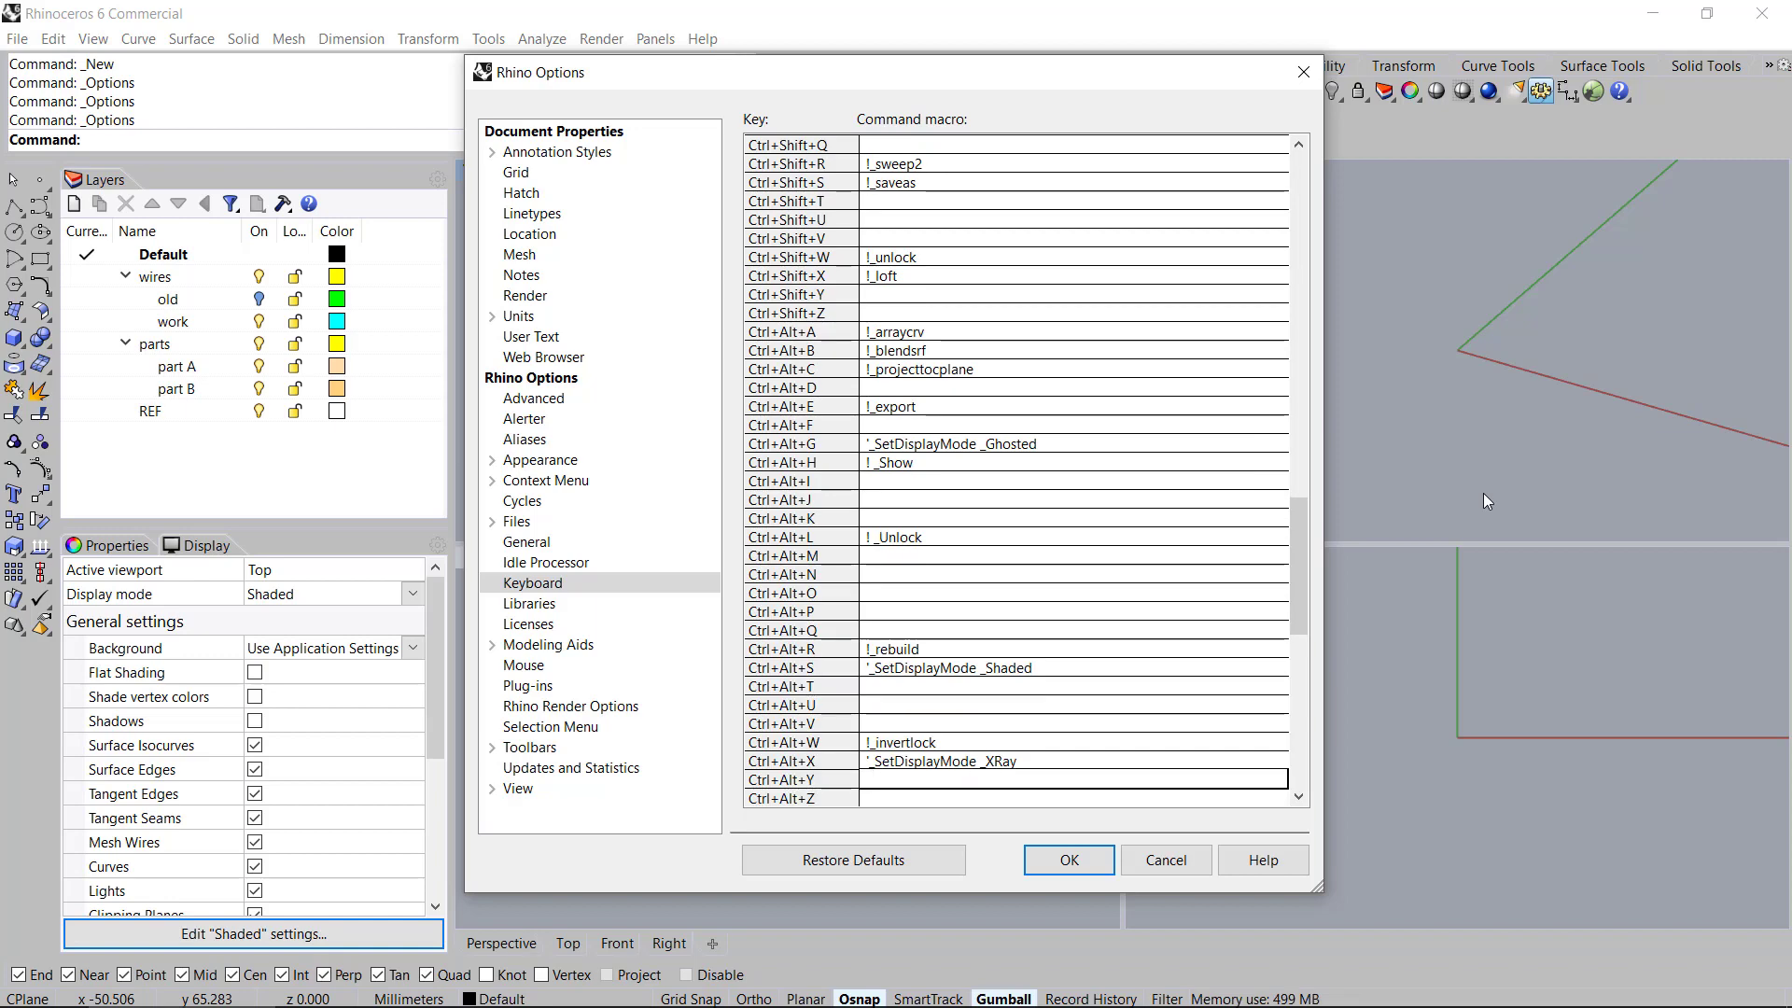
key("Down")
key("Down")
key("Up")
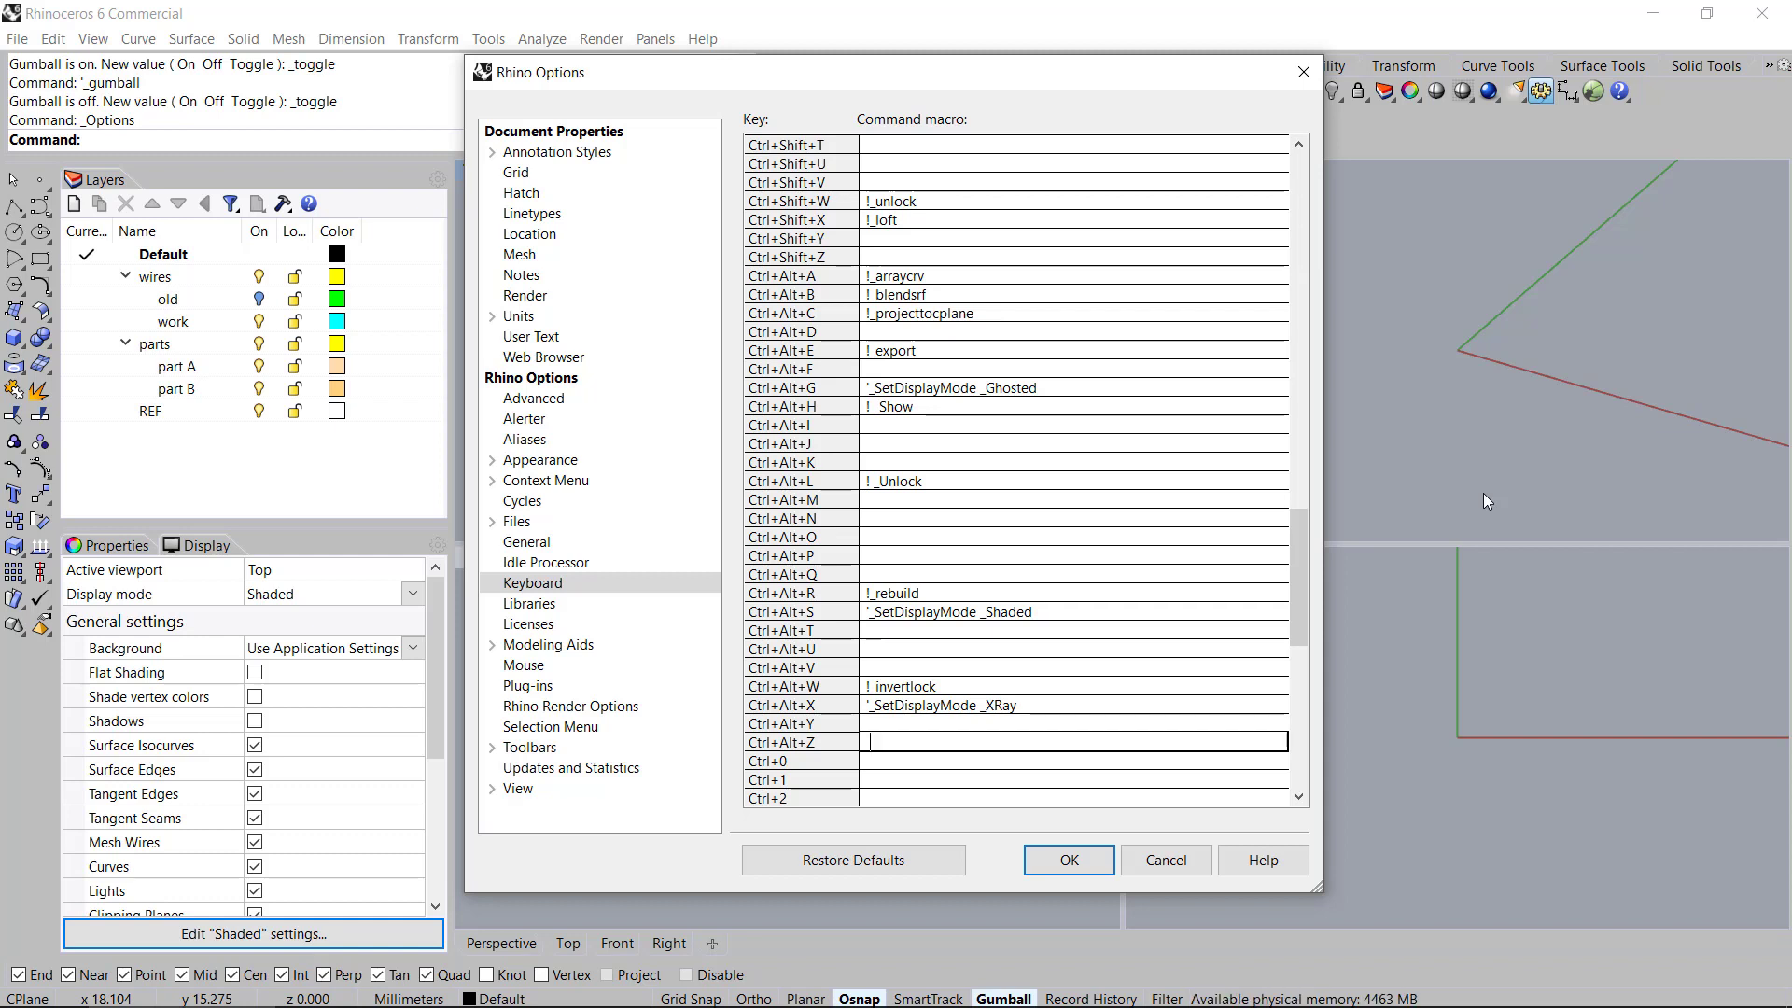
type("'")
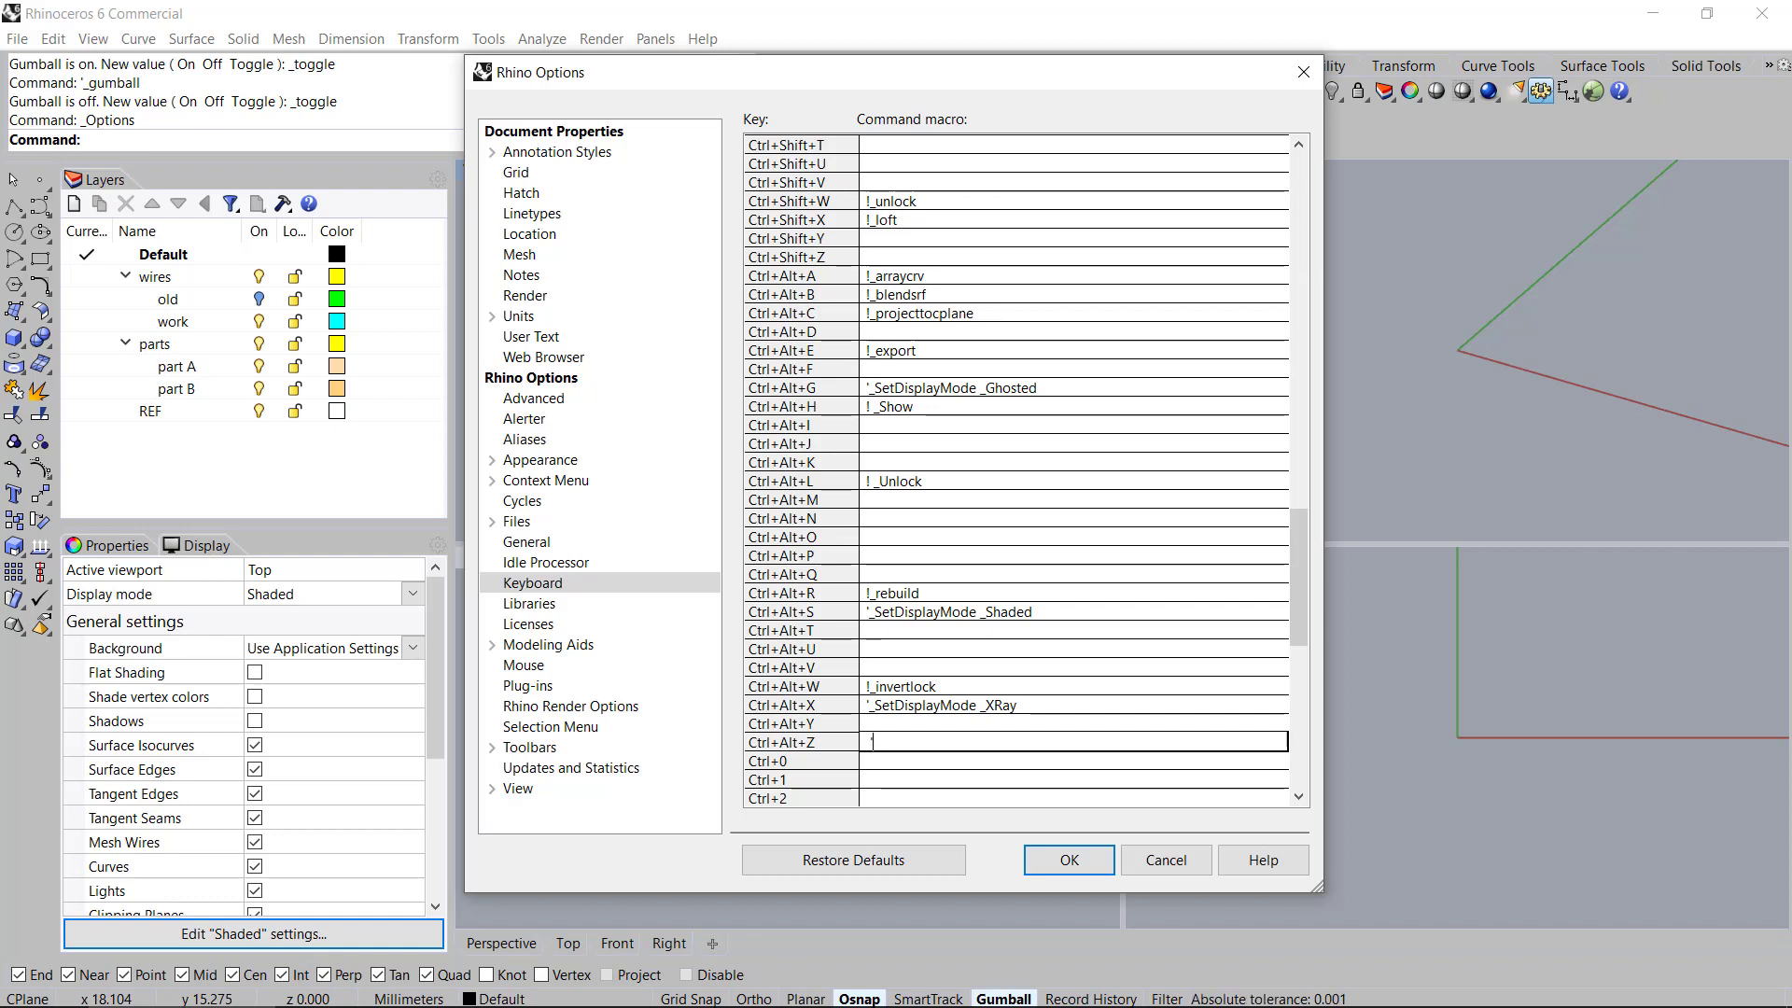
type("_gum")
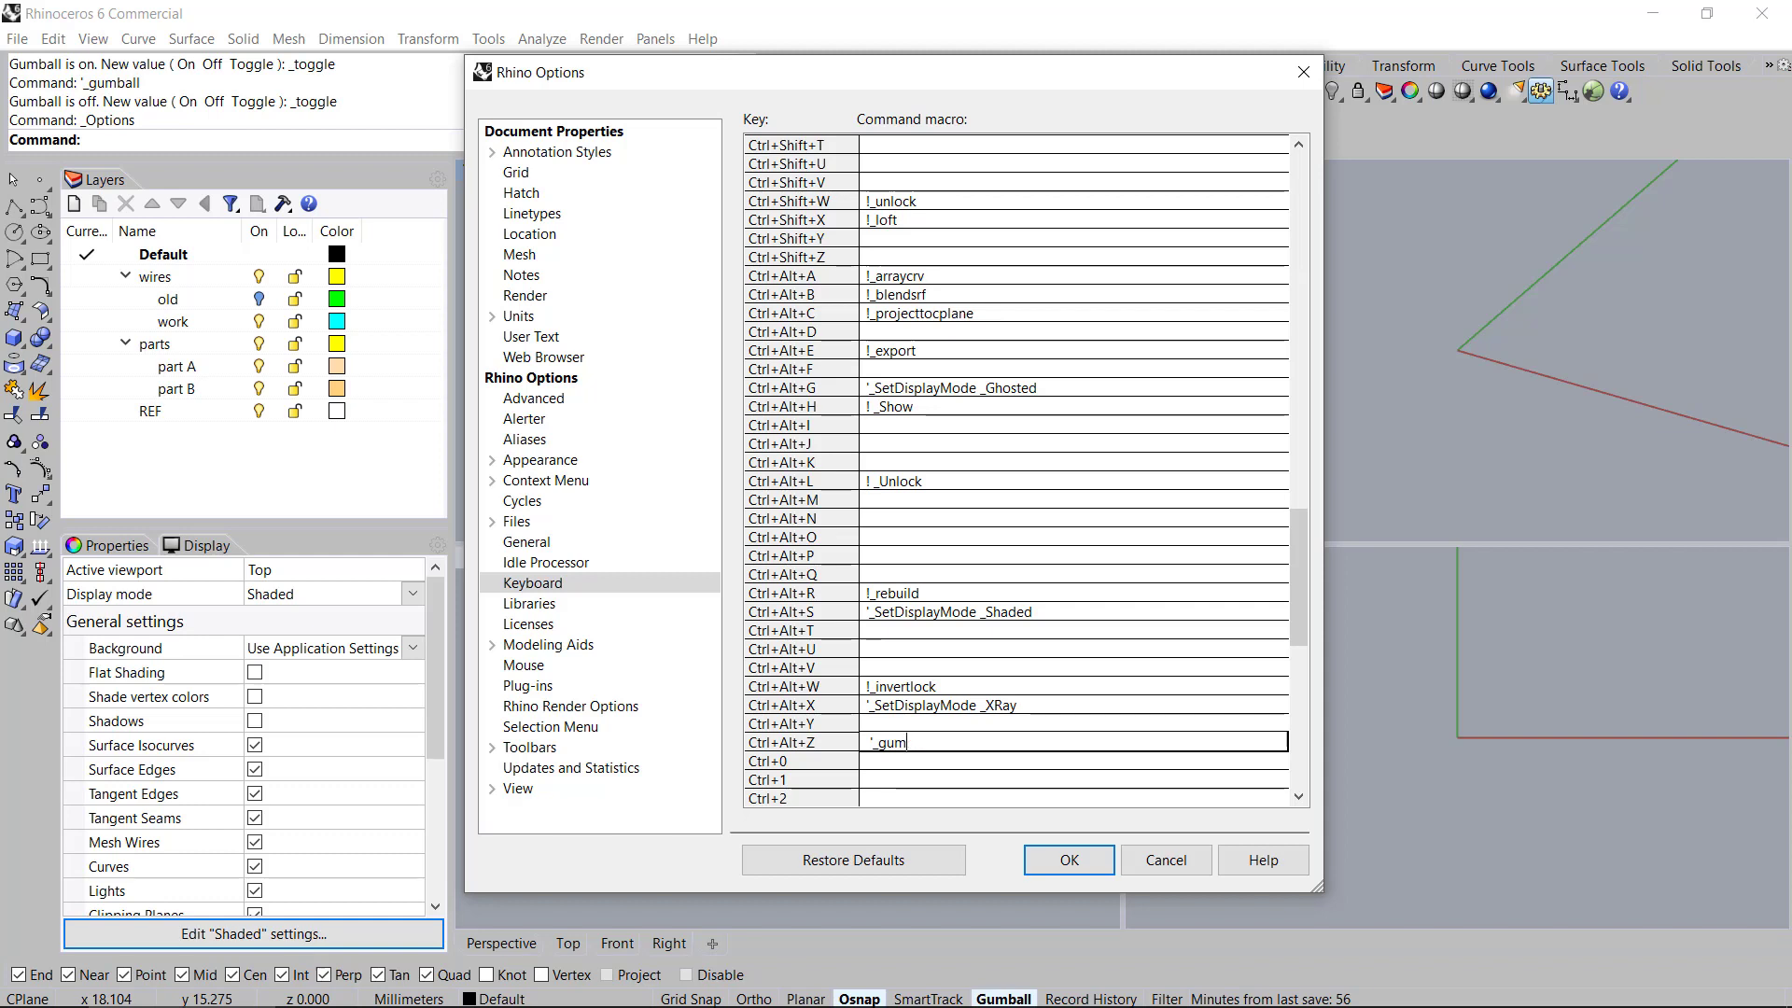
type("ball _toggle")
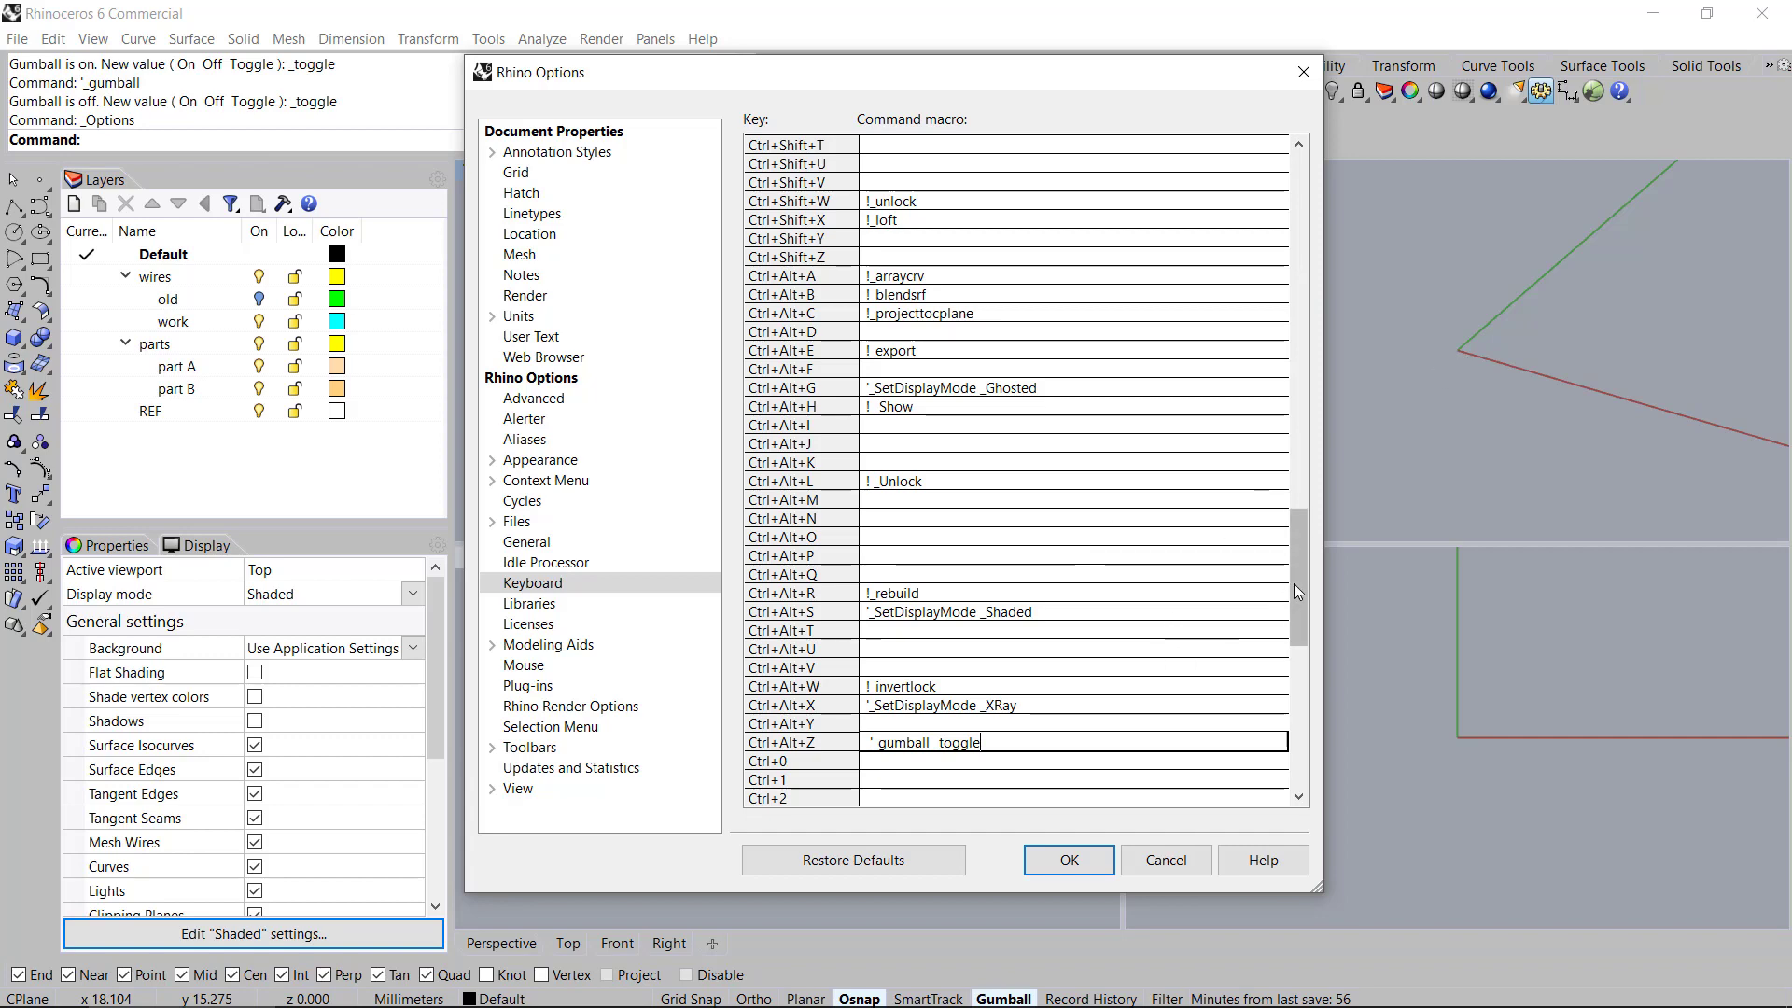
Assign the command macro !_save to the Ctrl+0 shortcut
scroll(1301, 578, "down", 4)
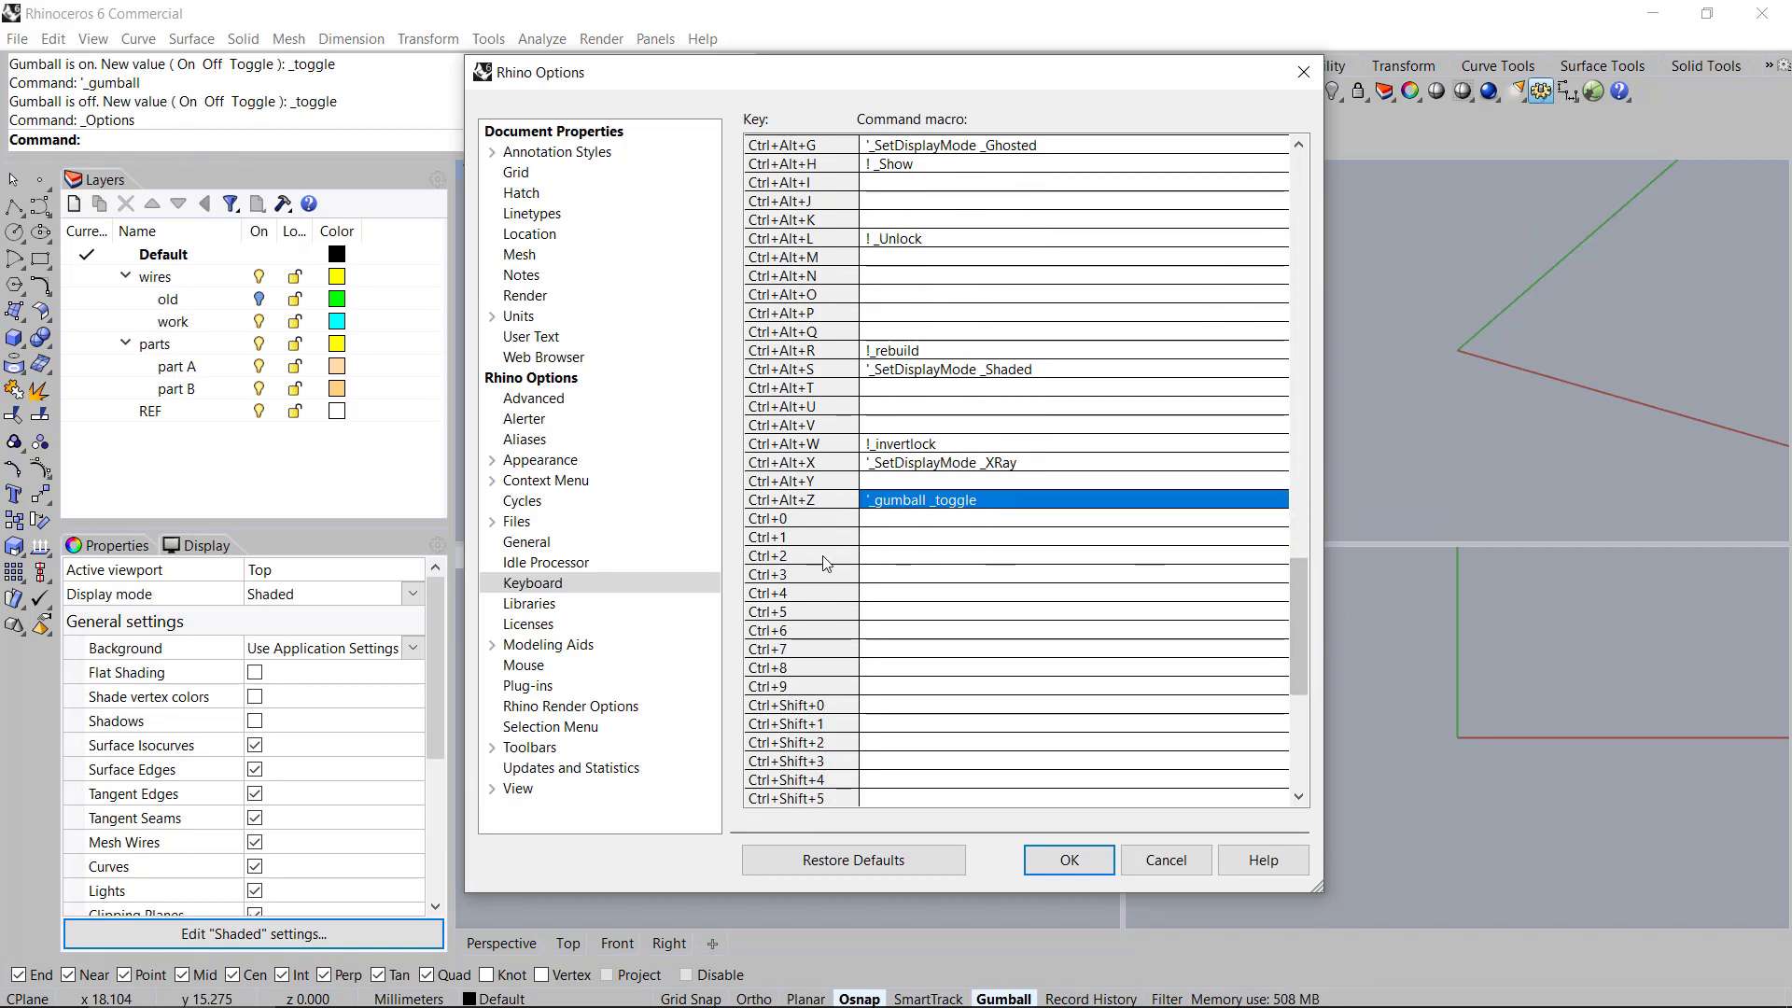
left_click(890, 521)
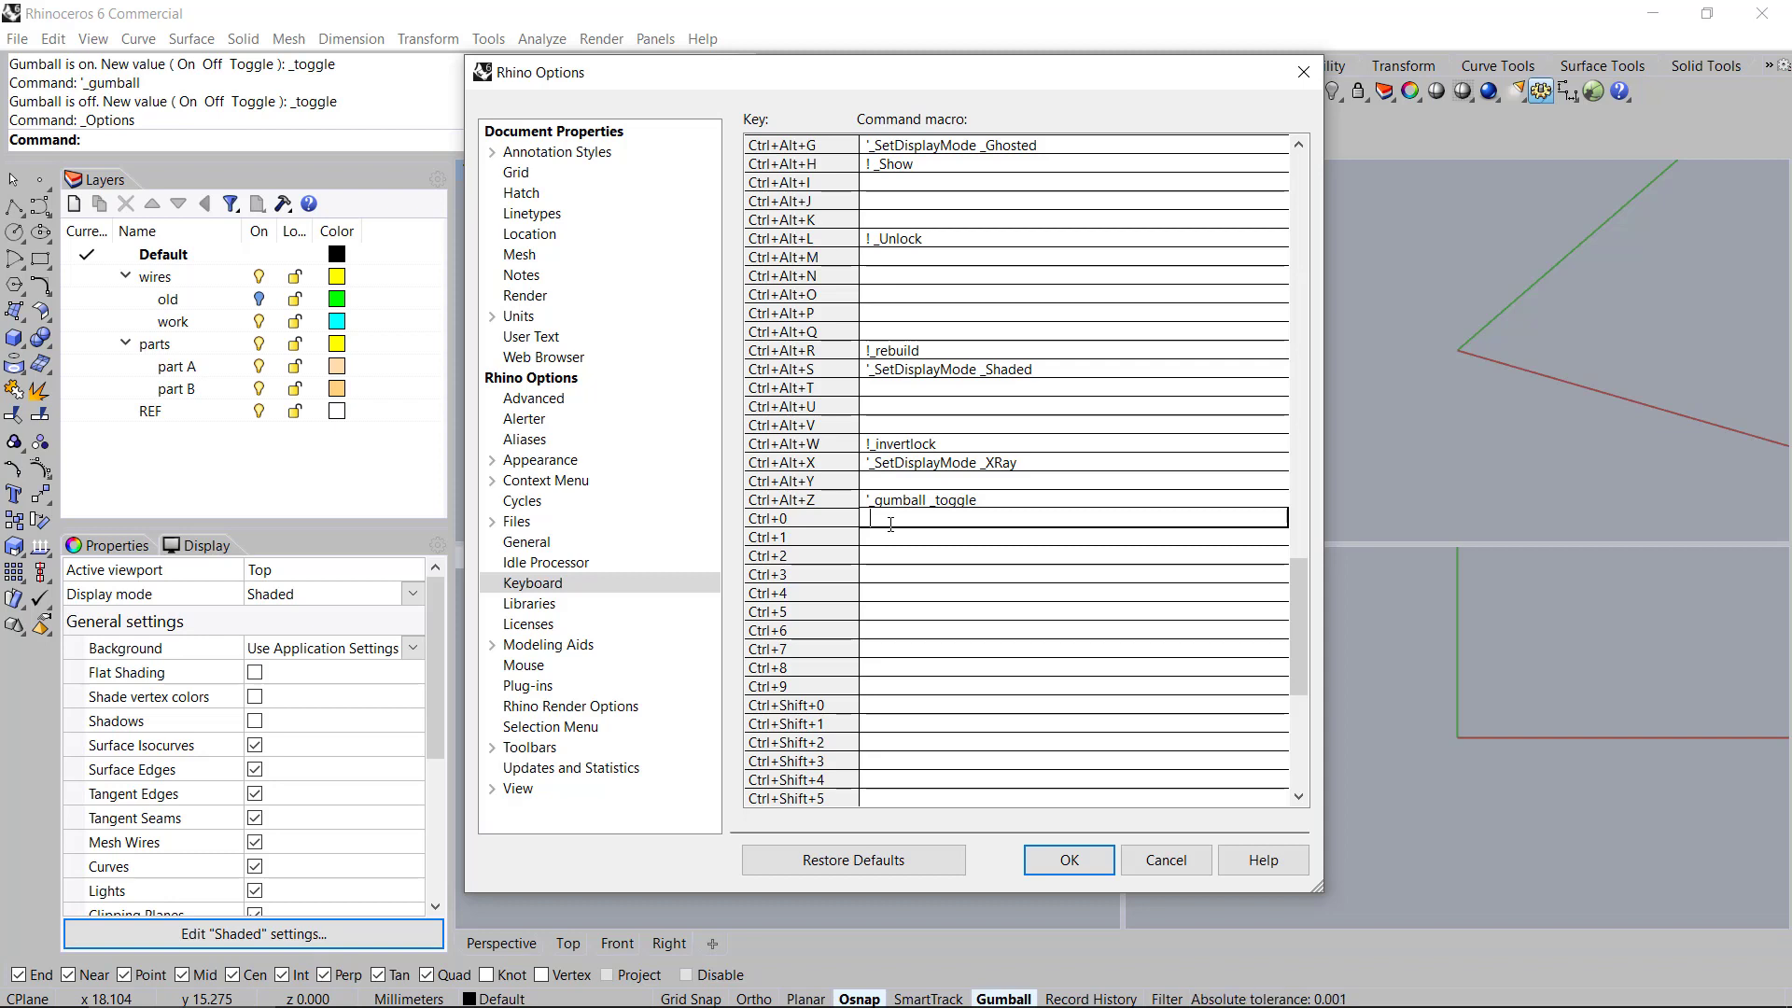
type("!_save")
left_click(893, 533)
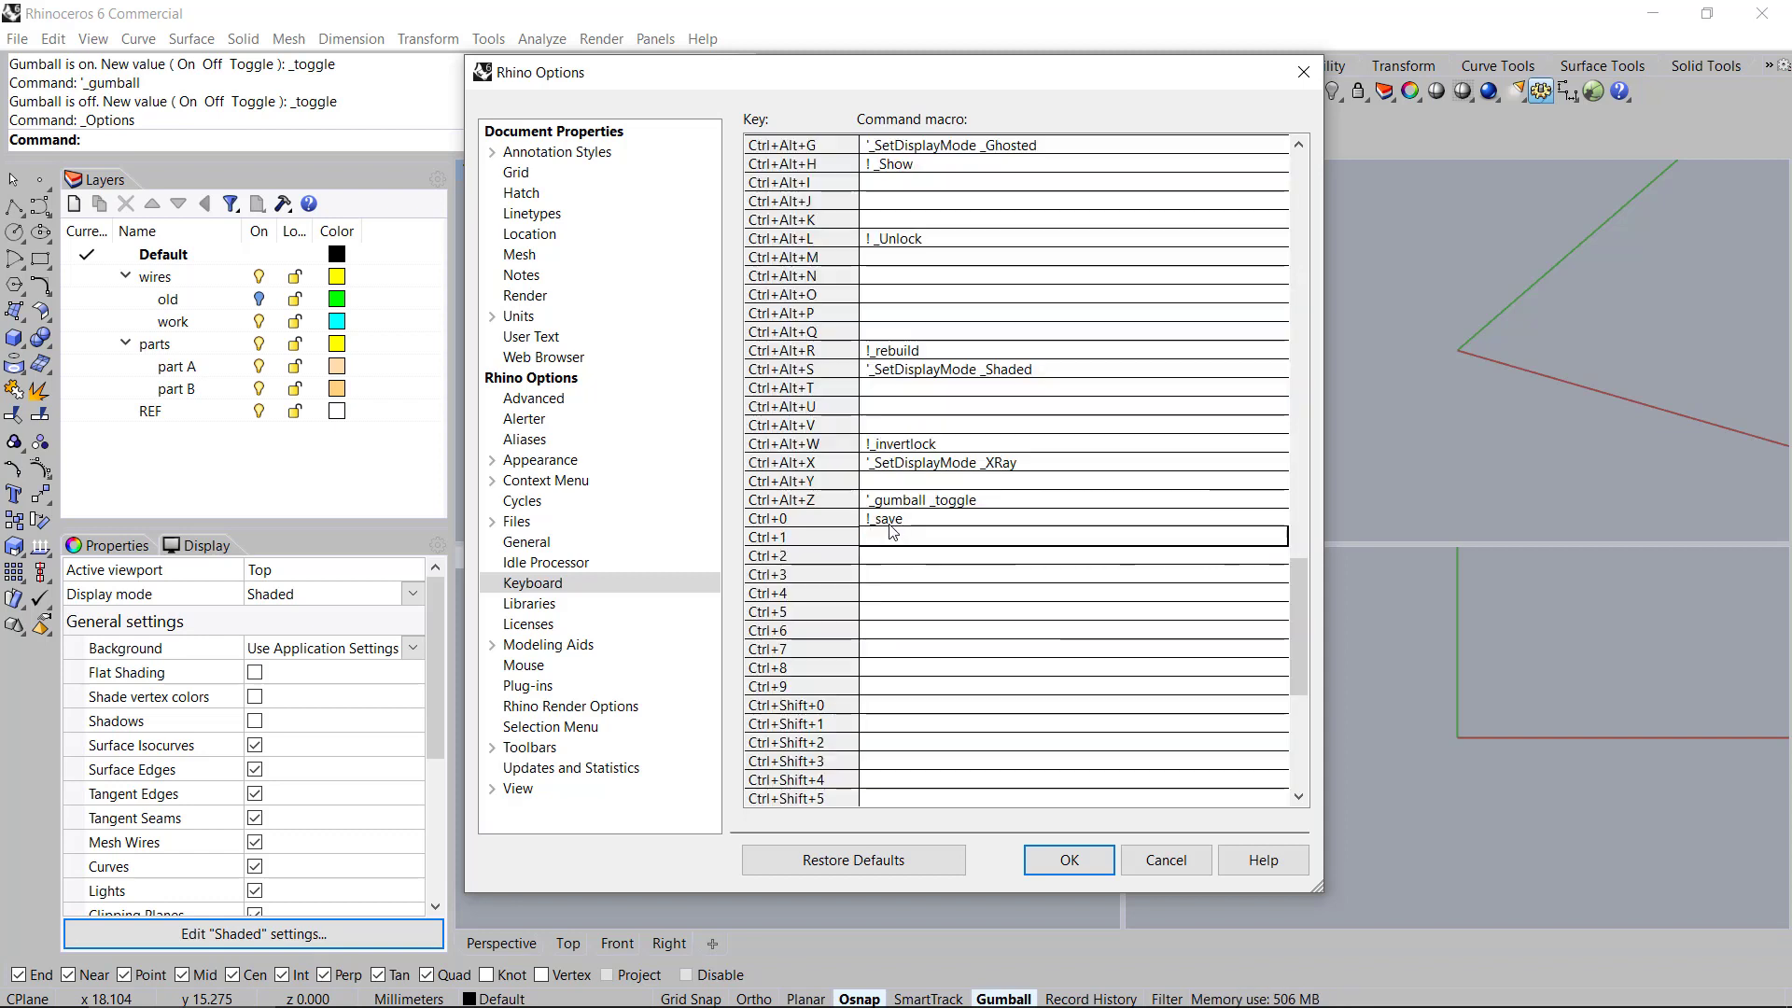
Assign the command macro !_scale1d to the Ctrl+1 shortcut
type("!_sacel")
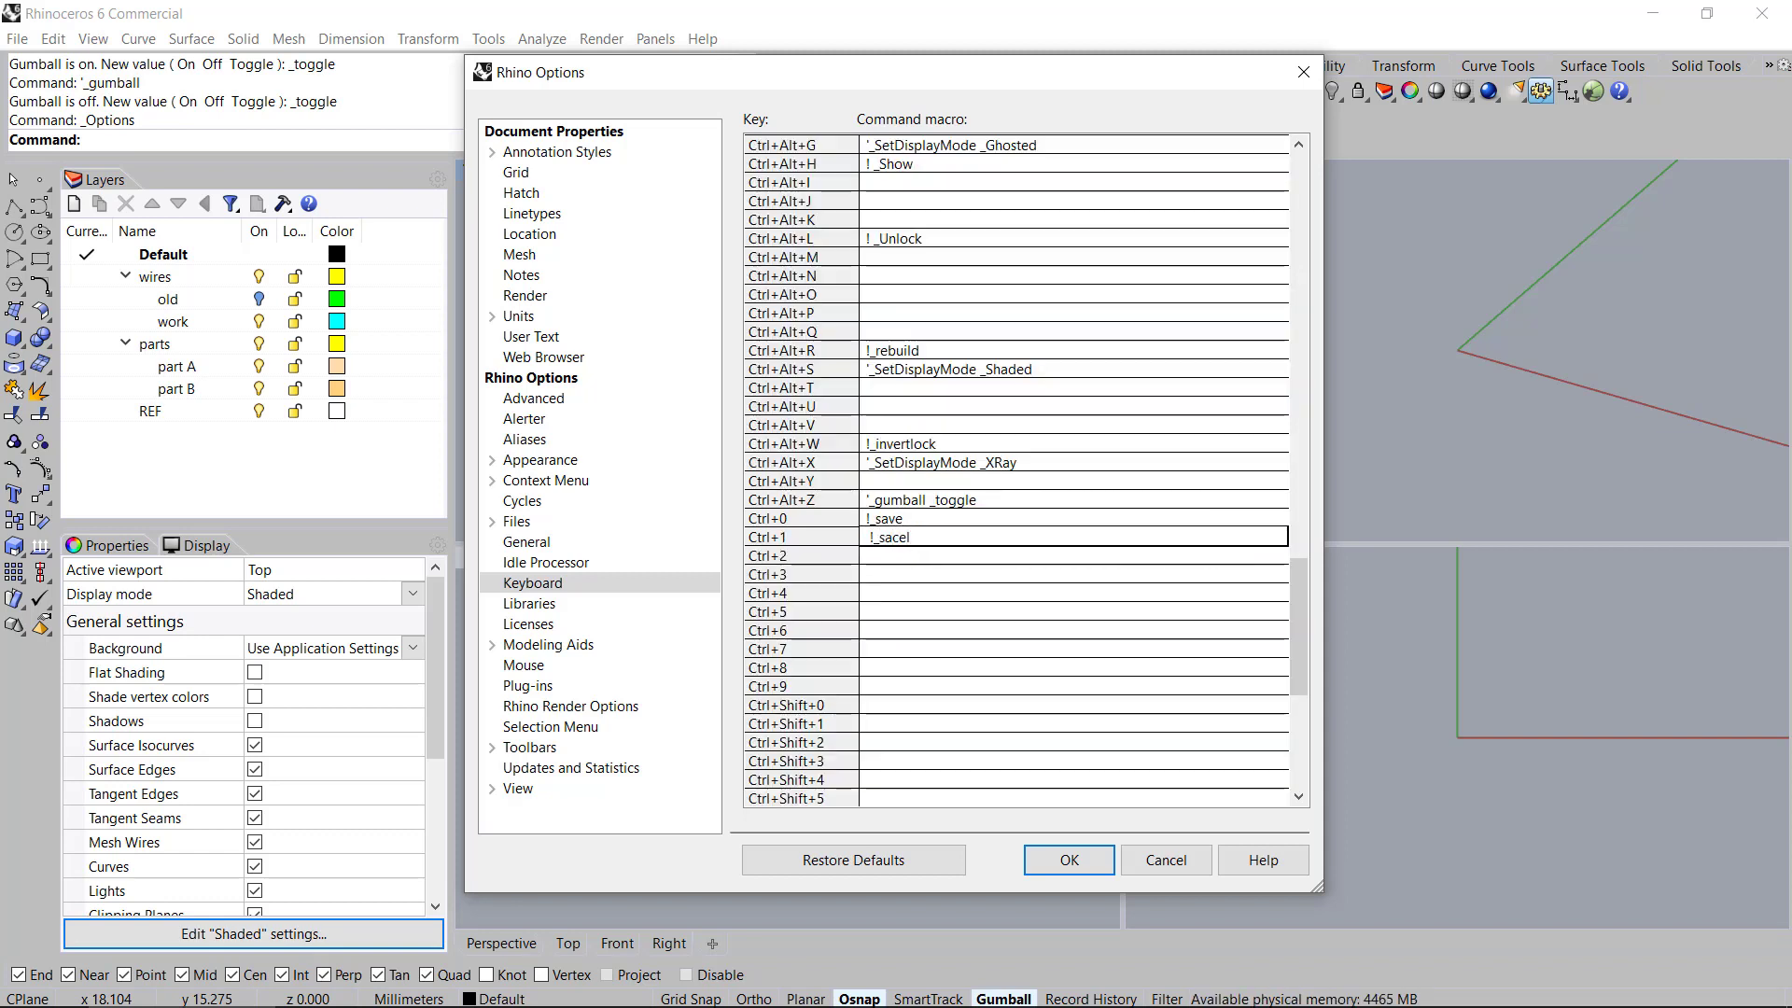
key("BackSpace")
key("BackSpace")
key("BackSpace")
key("BackSpace")
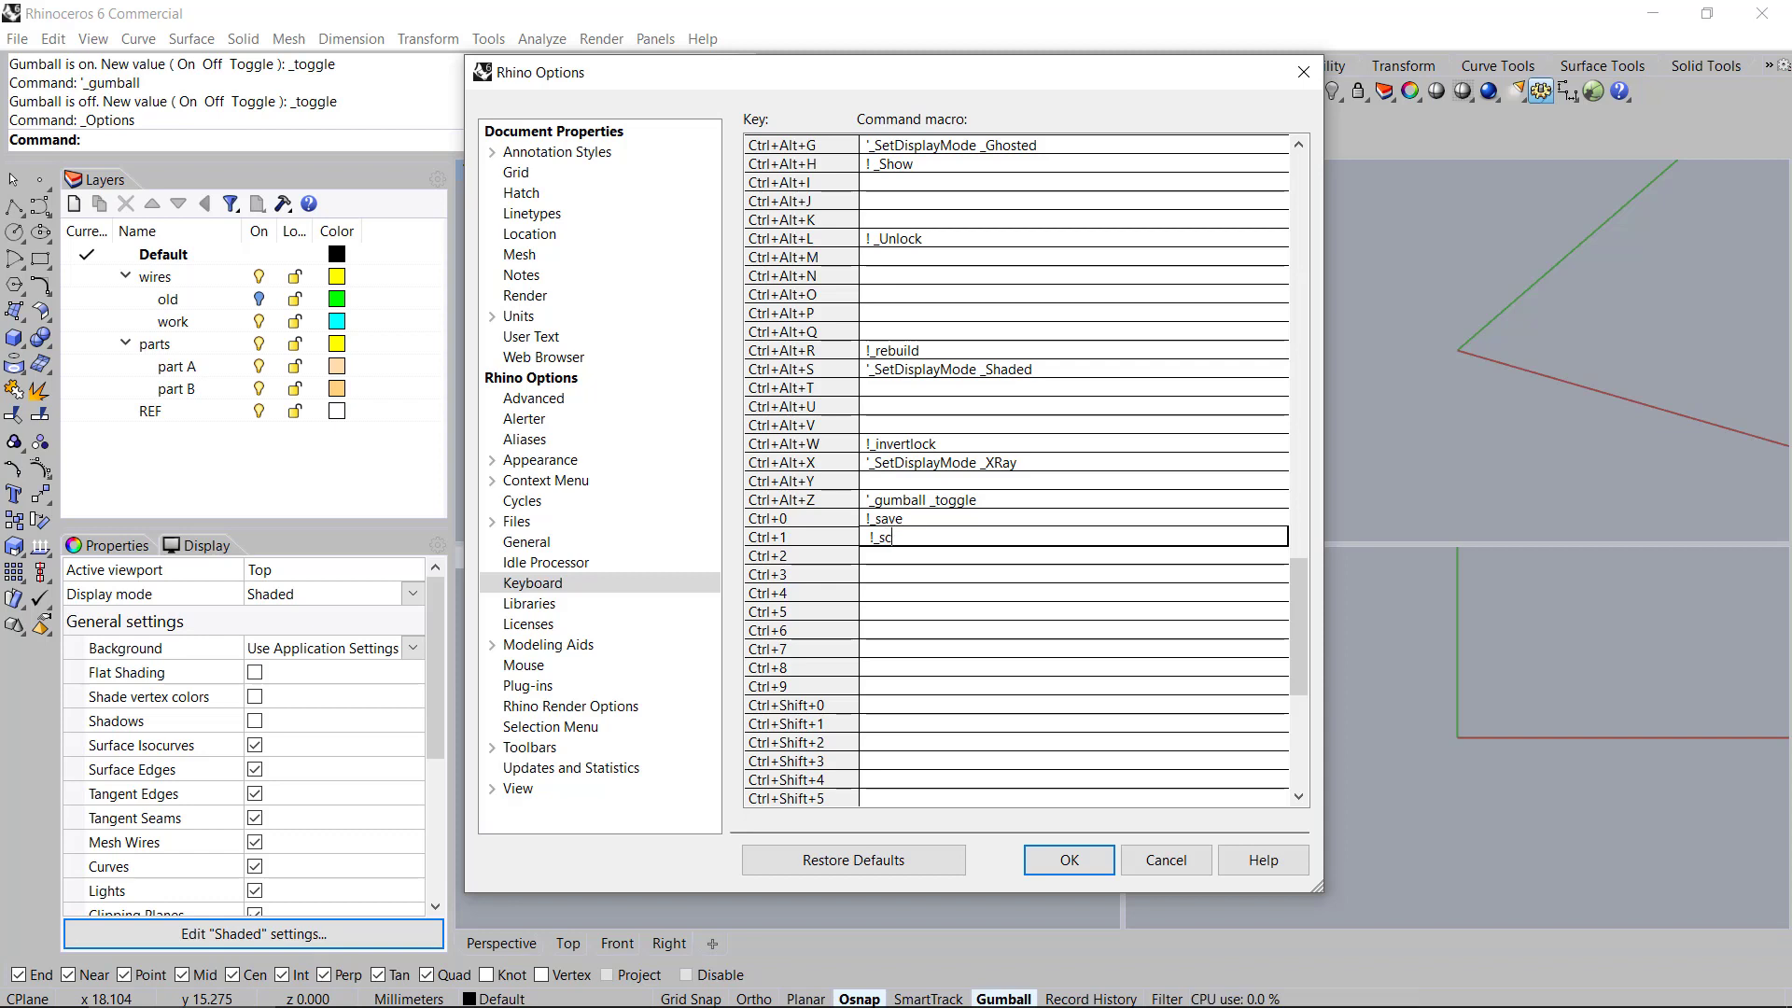
type("cale1d")
key("Return")
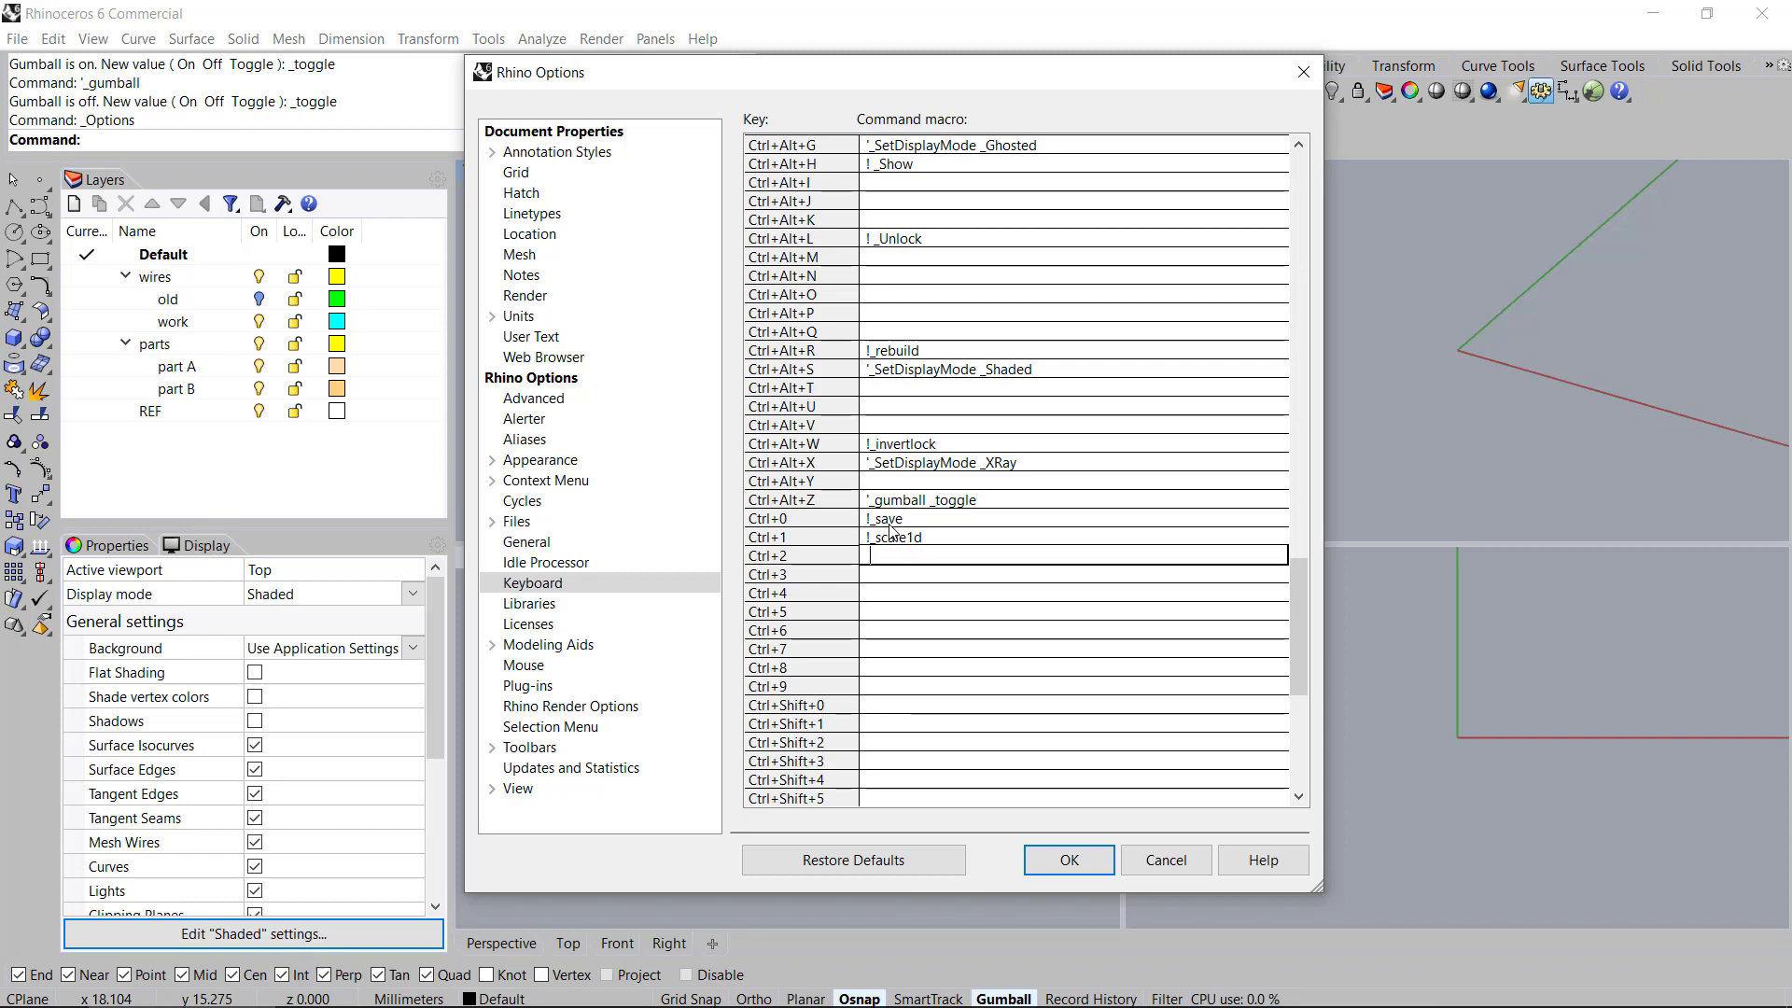
Assign the command macro !_scale2d to the Ctrl+2 shortcut and !_scale to Ctrl+3
type("!_scale")
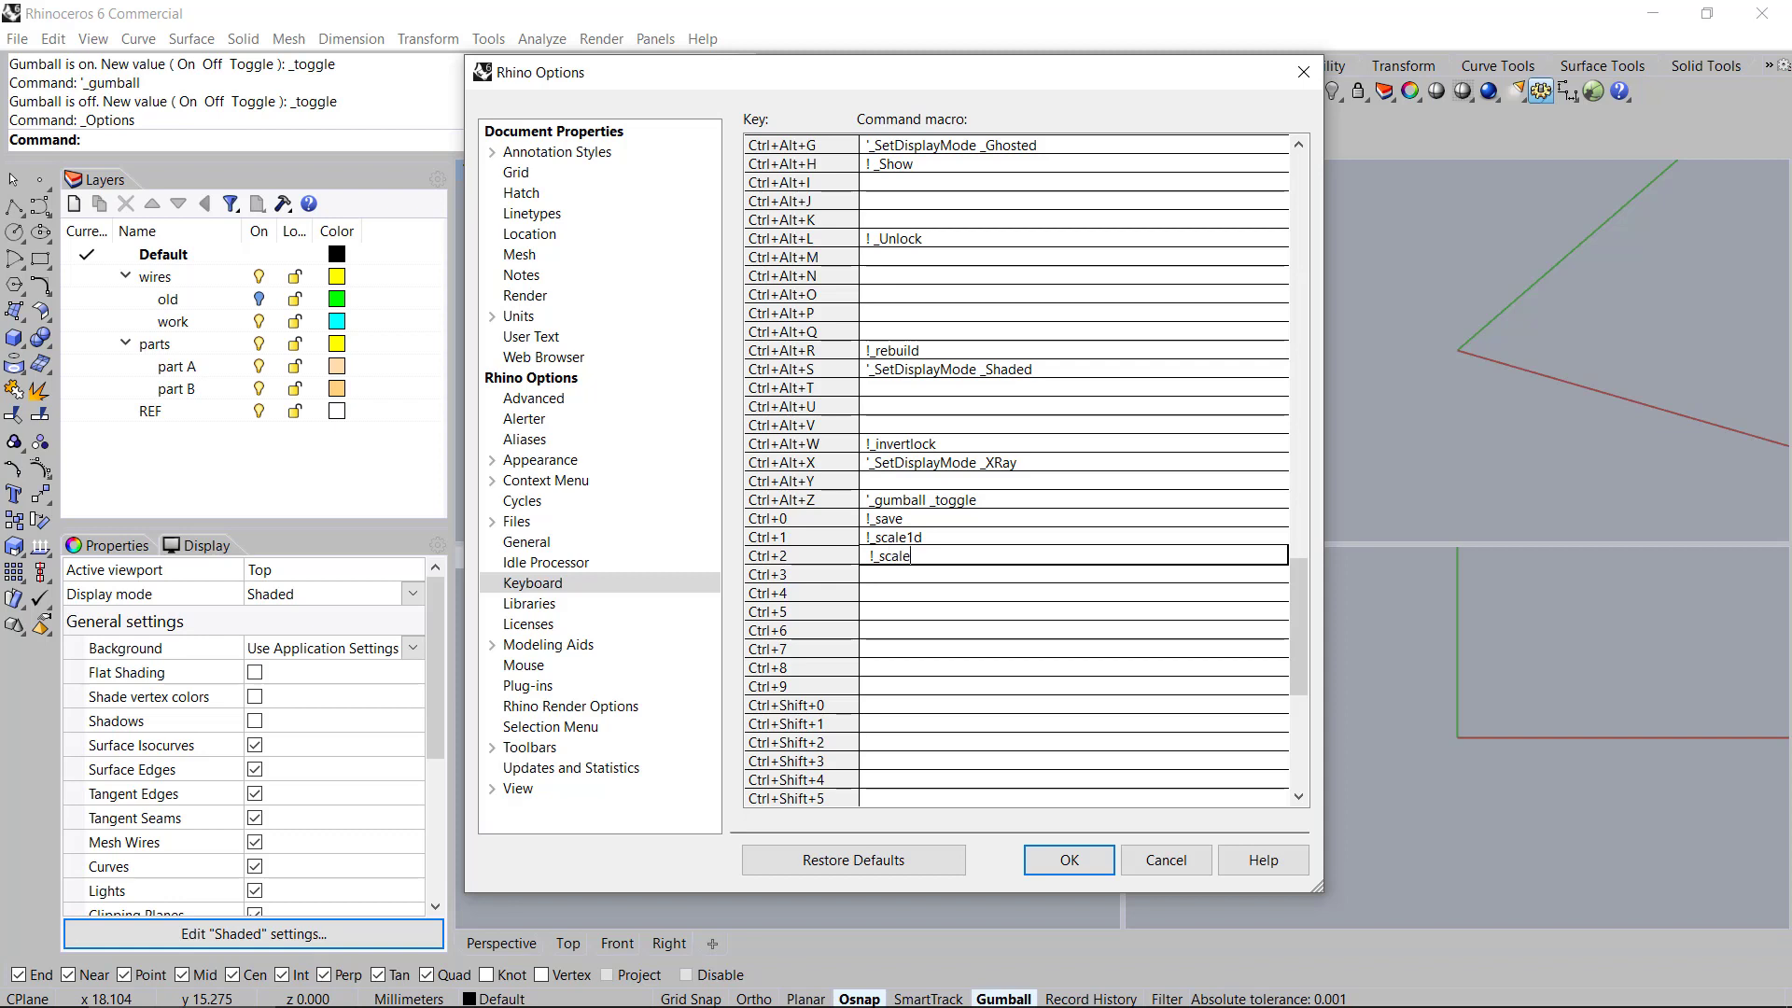
type("2d")
key("Return")
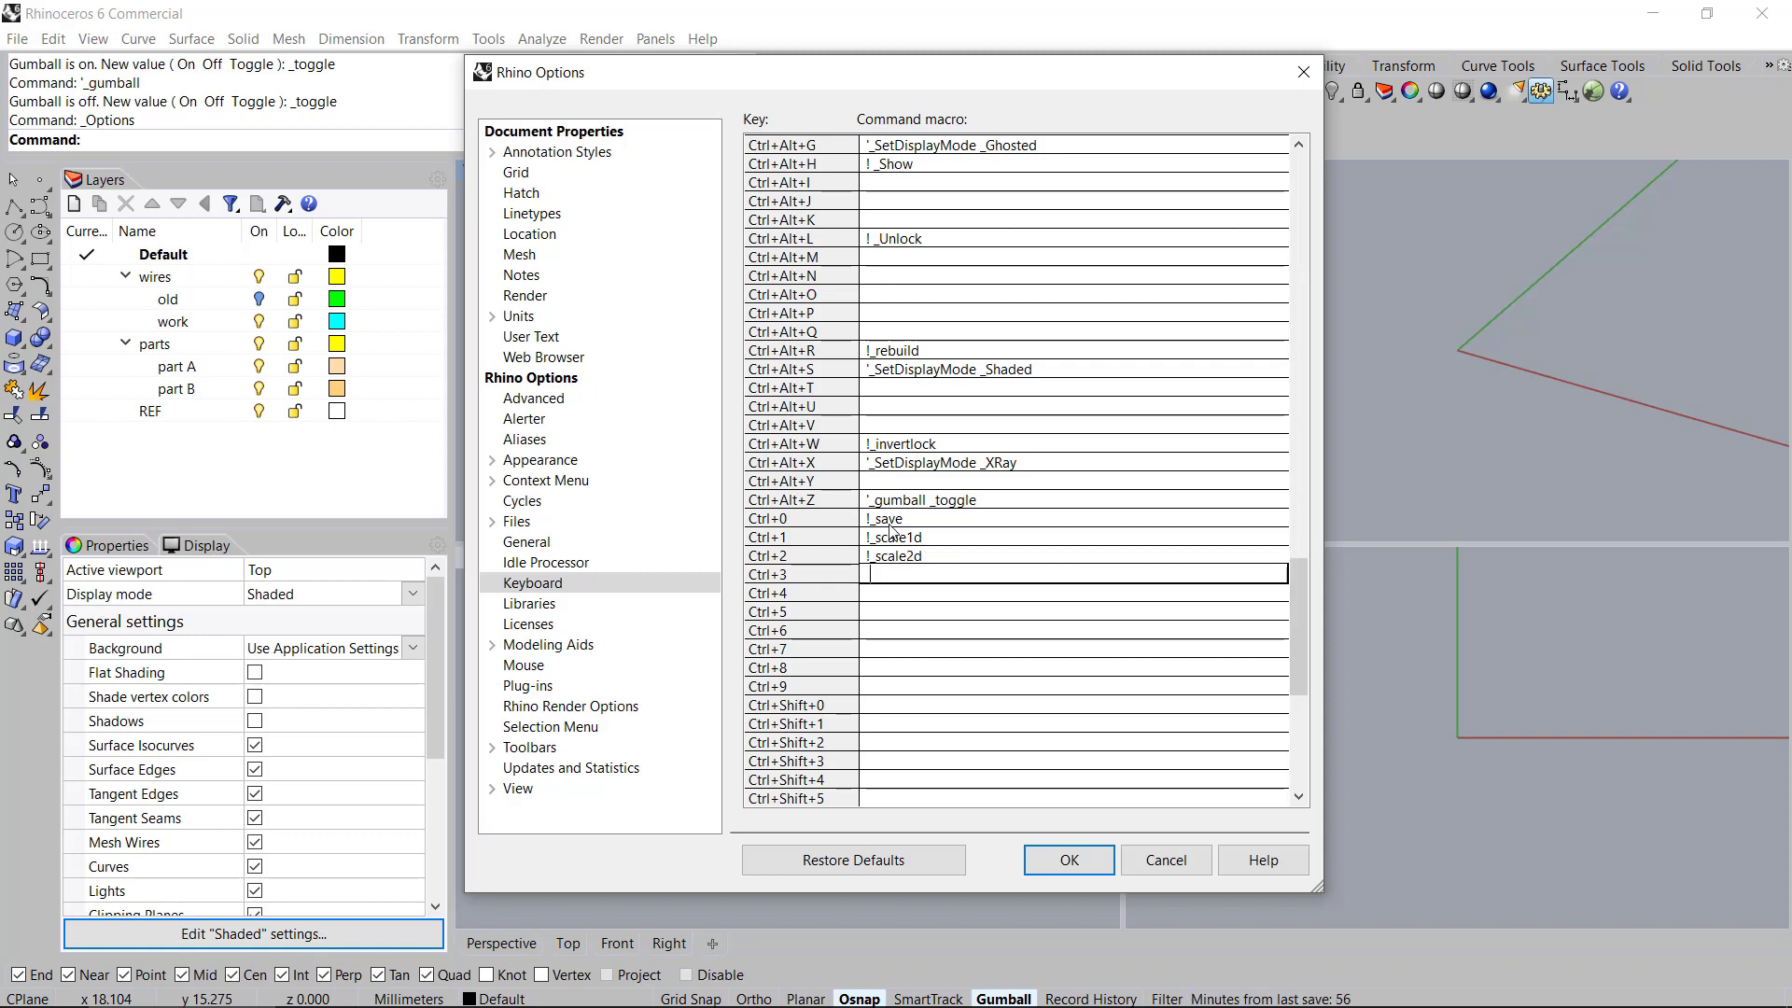
type("!_scale")
key("Return")
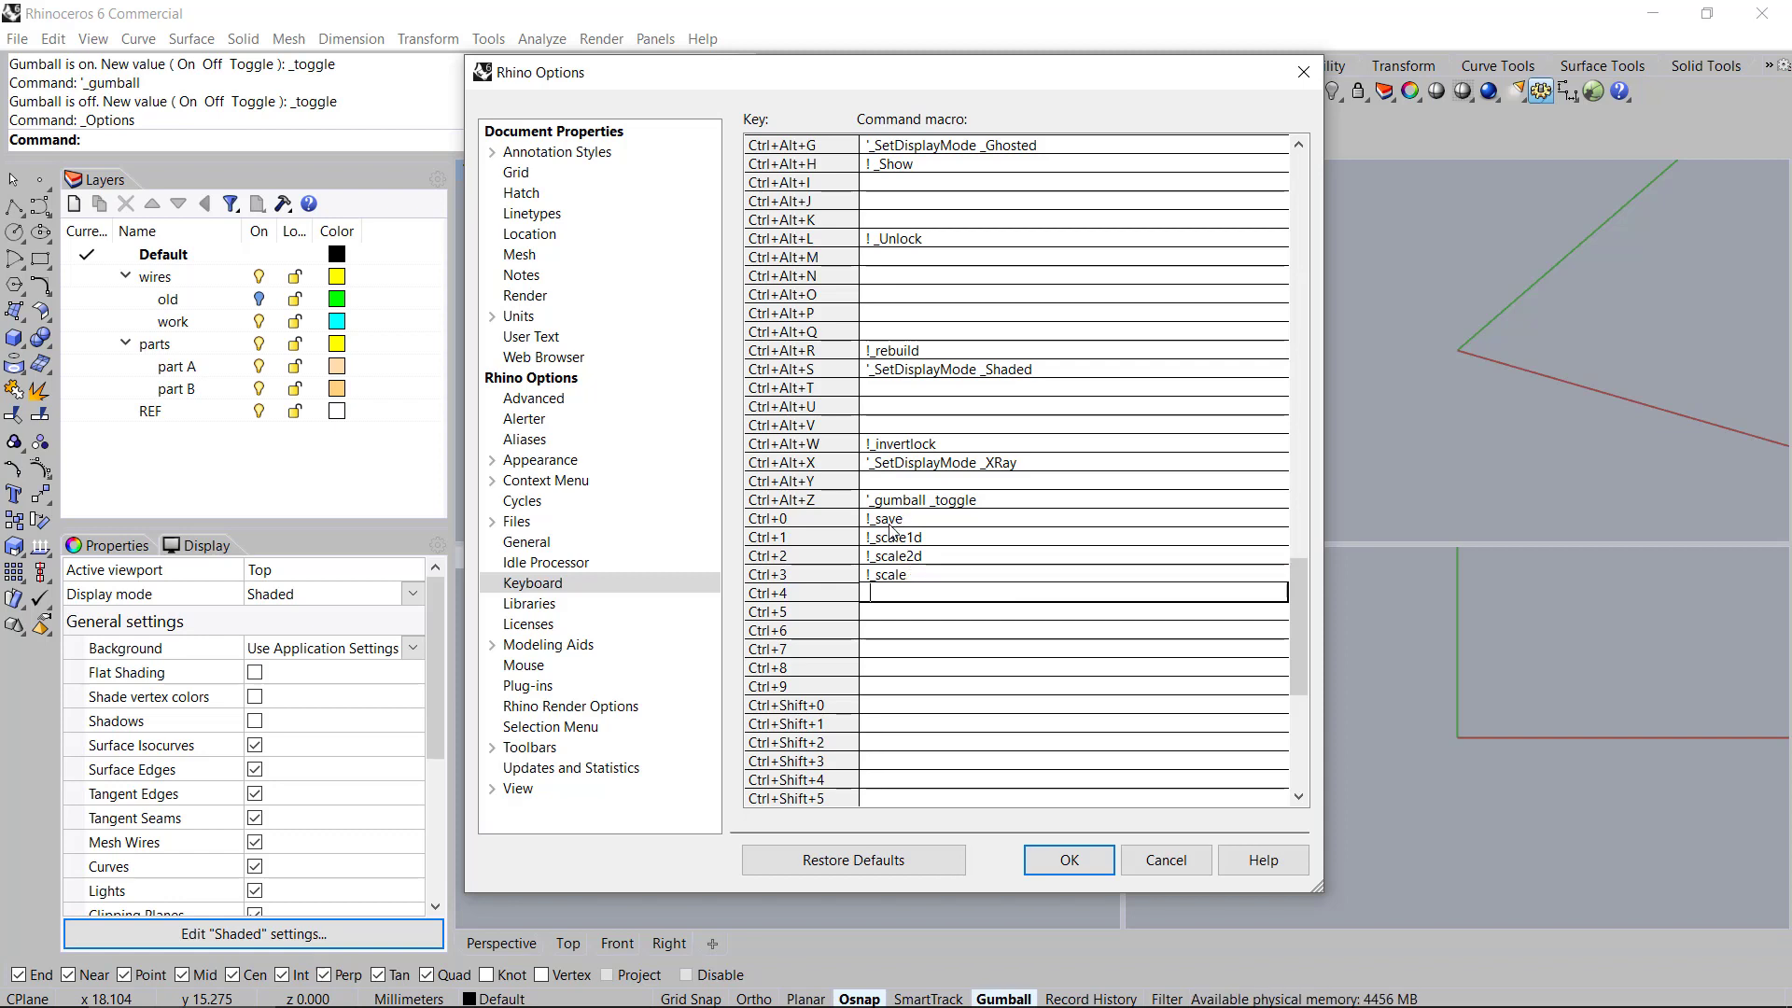
Assign the command macro !_rotate3d to the Ctrl+4 shortcut and accept the options
type("!_")
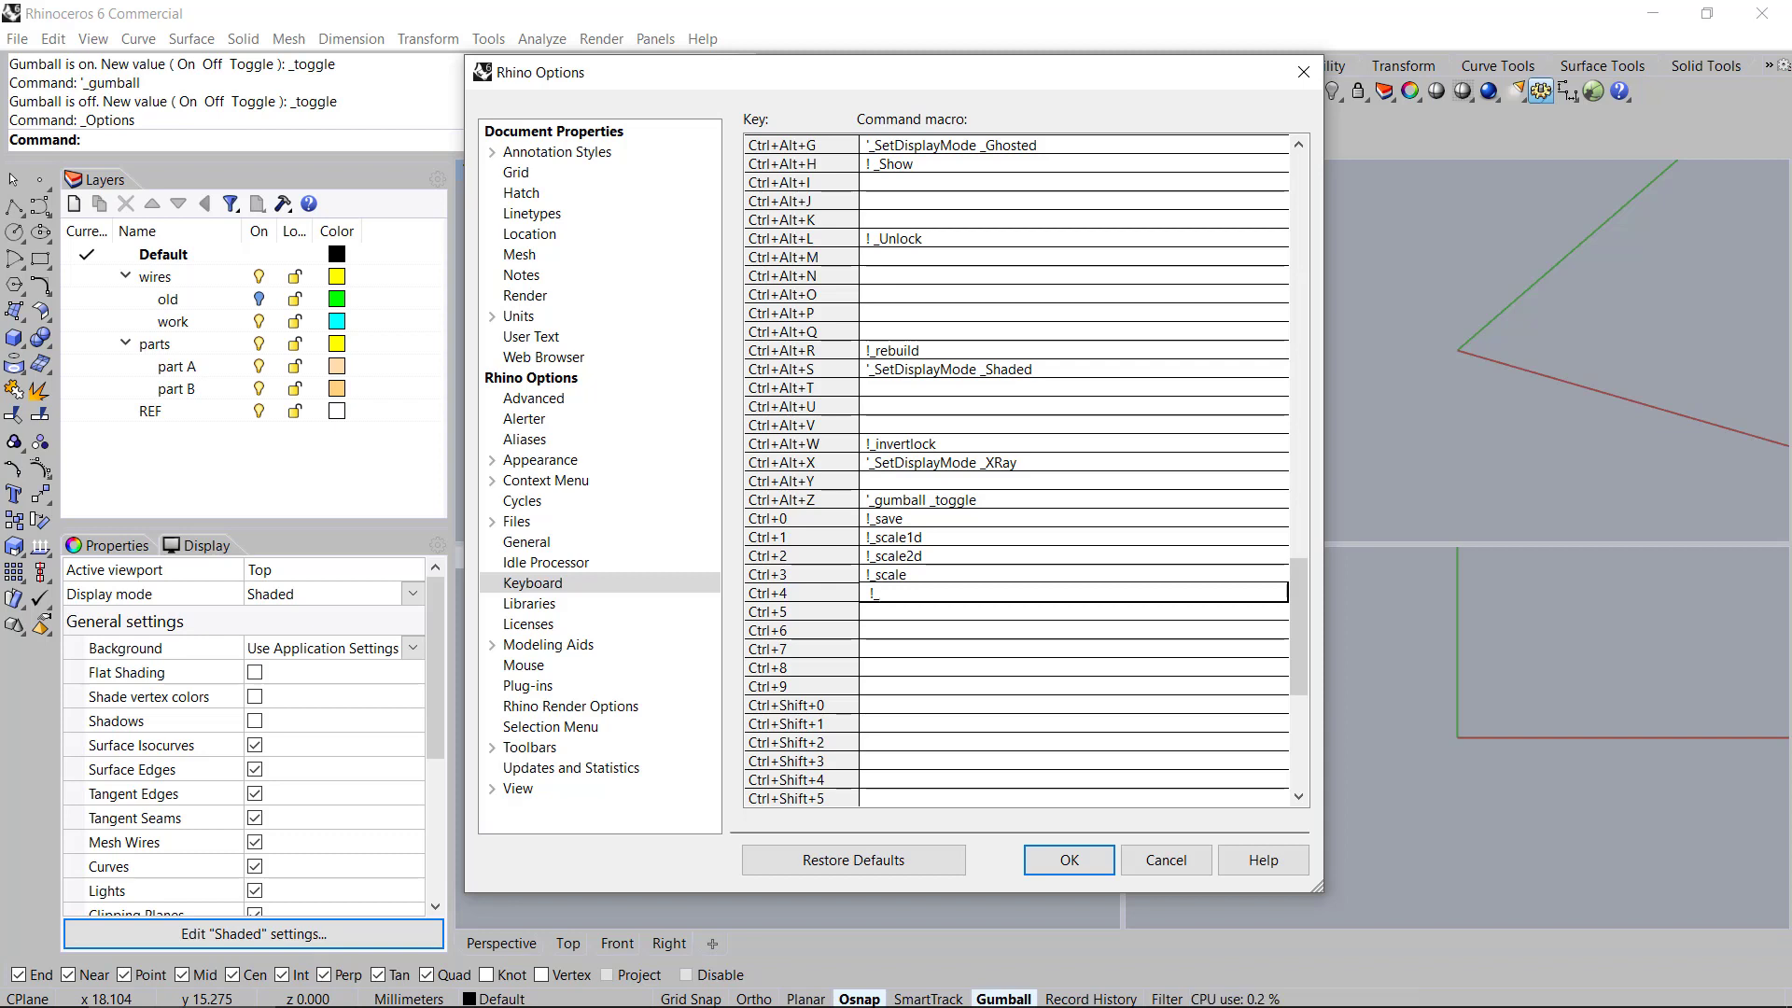
type("roate")
key("BackSpace")
key("BackSpace")
key("BackSpace")
type("tate3d")
left_click(1069, 861)
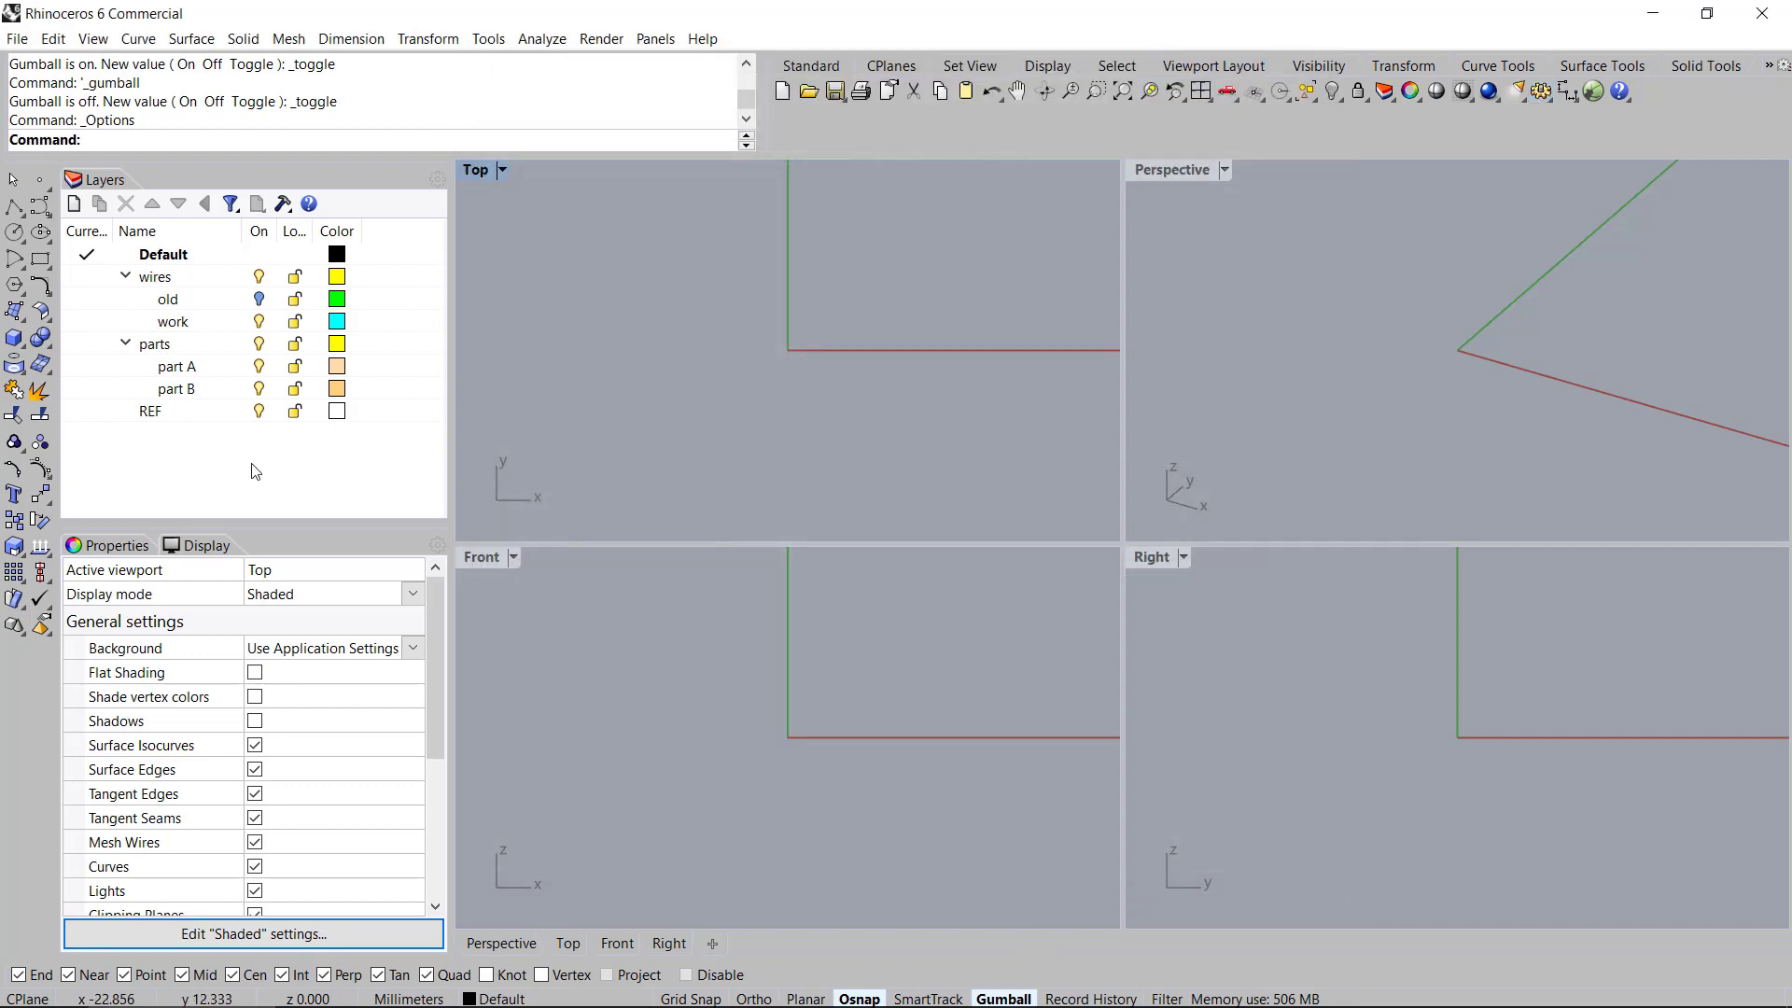
Look up the commands starting with Rotate at the command prompt and copy the name Rotate3D
type("Rotate")
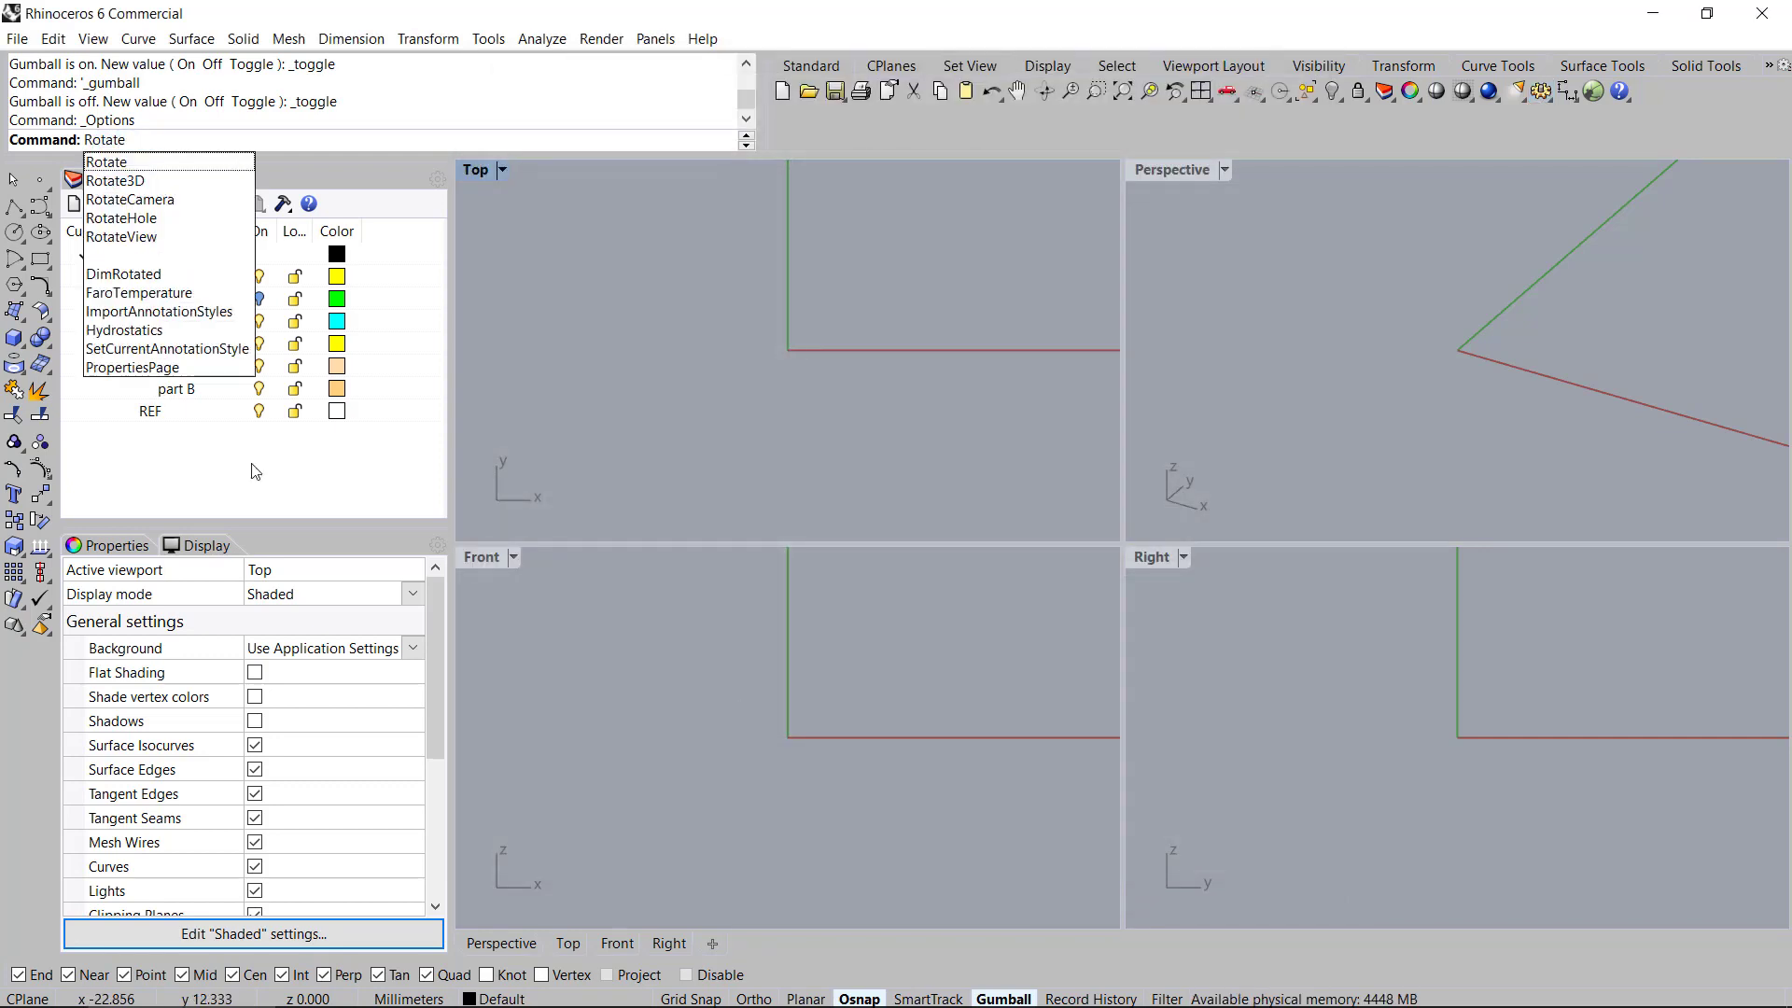
key("Down")
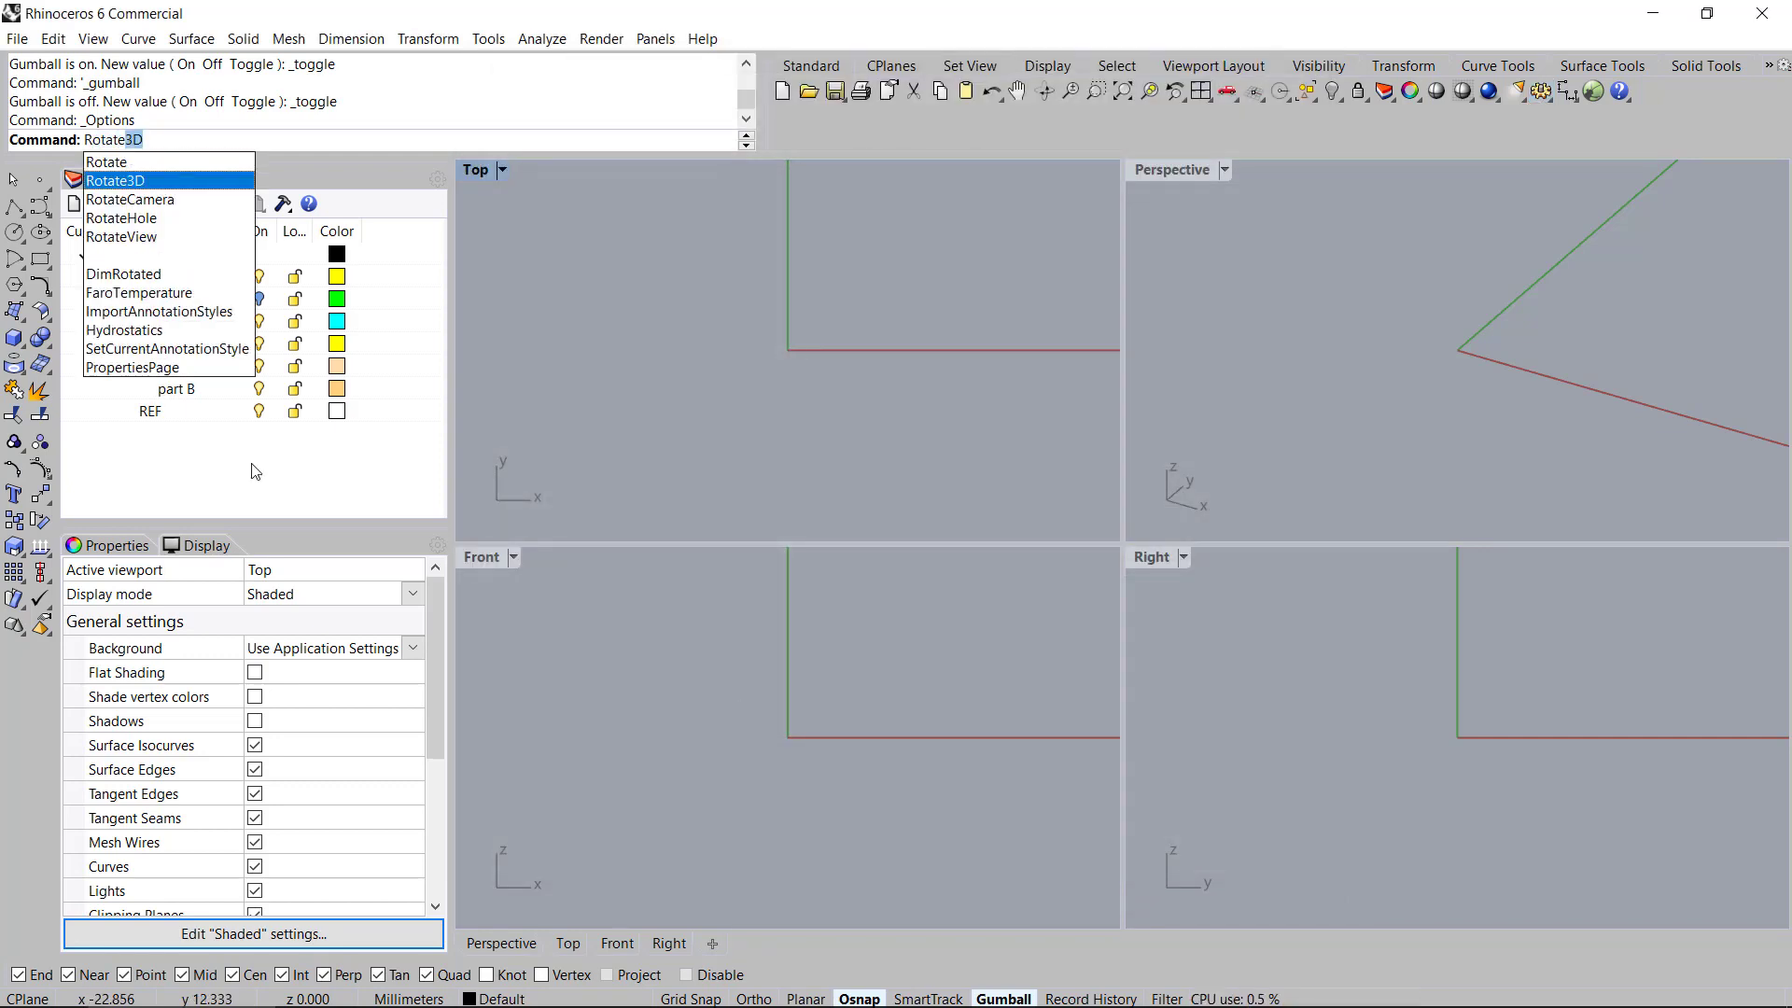
key("Up")
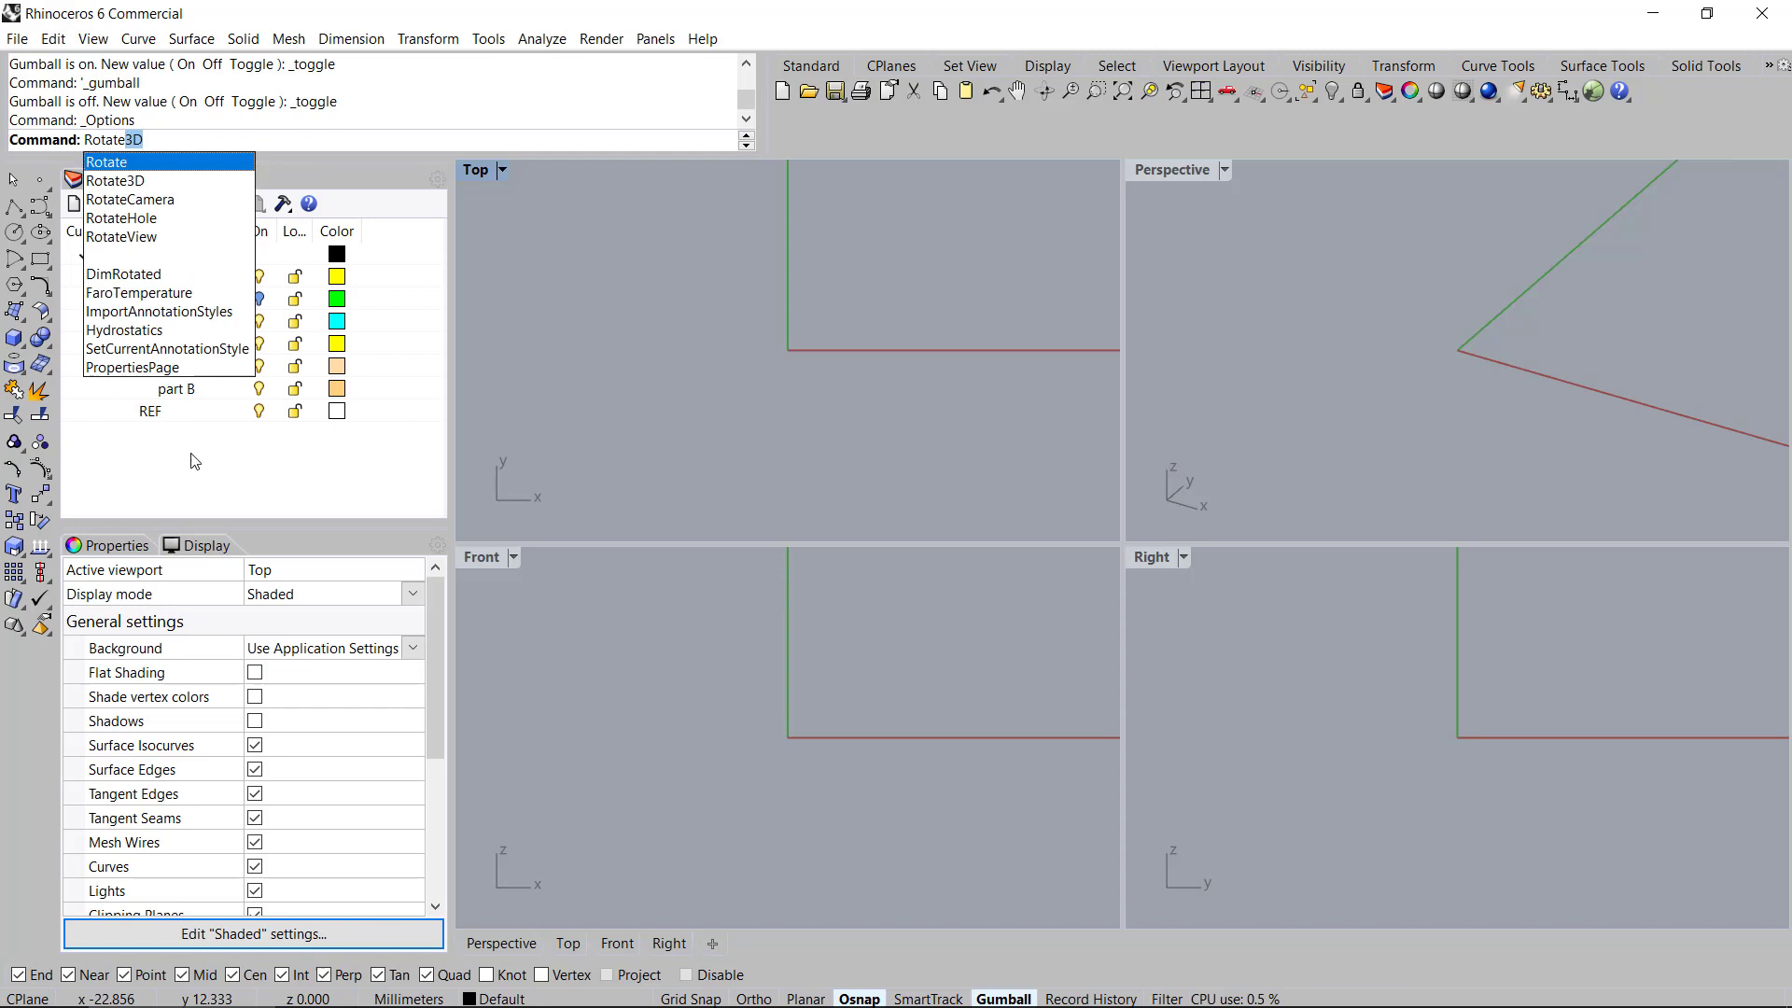
left_click(159, 143)
left_click_drag(159, 144, 87, 142)
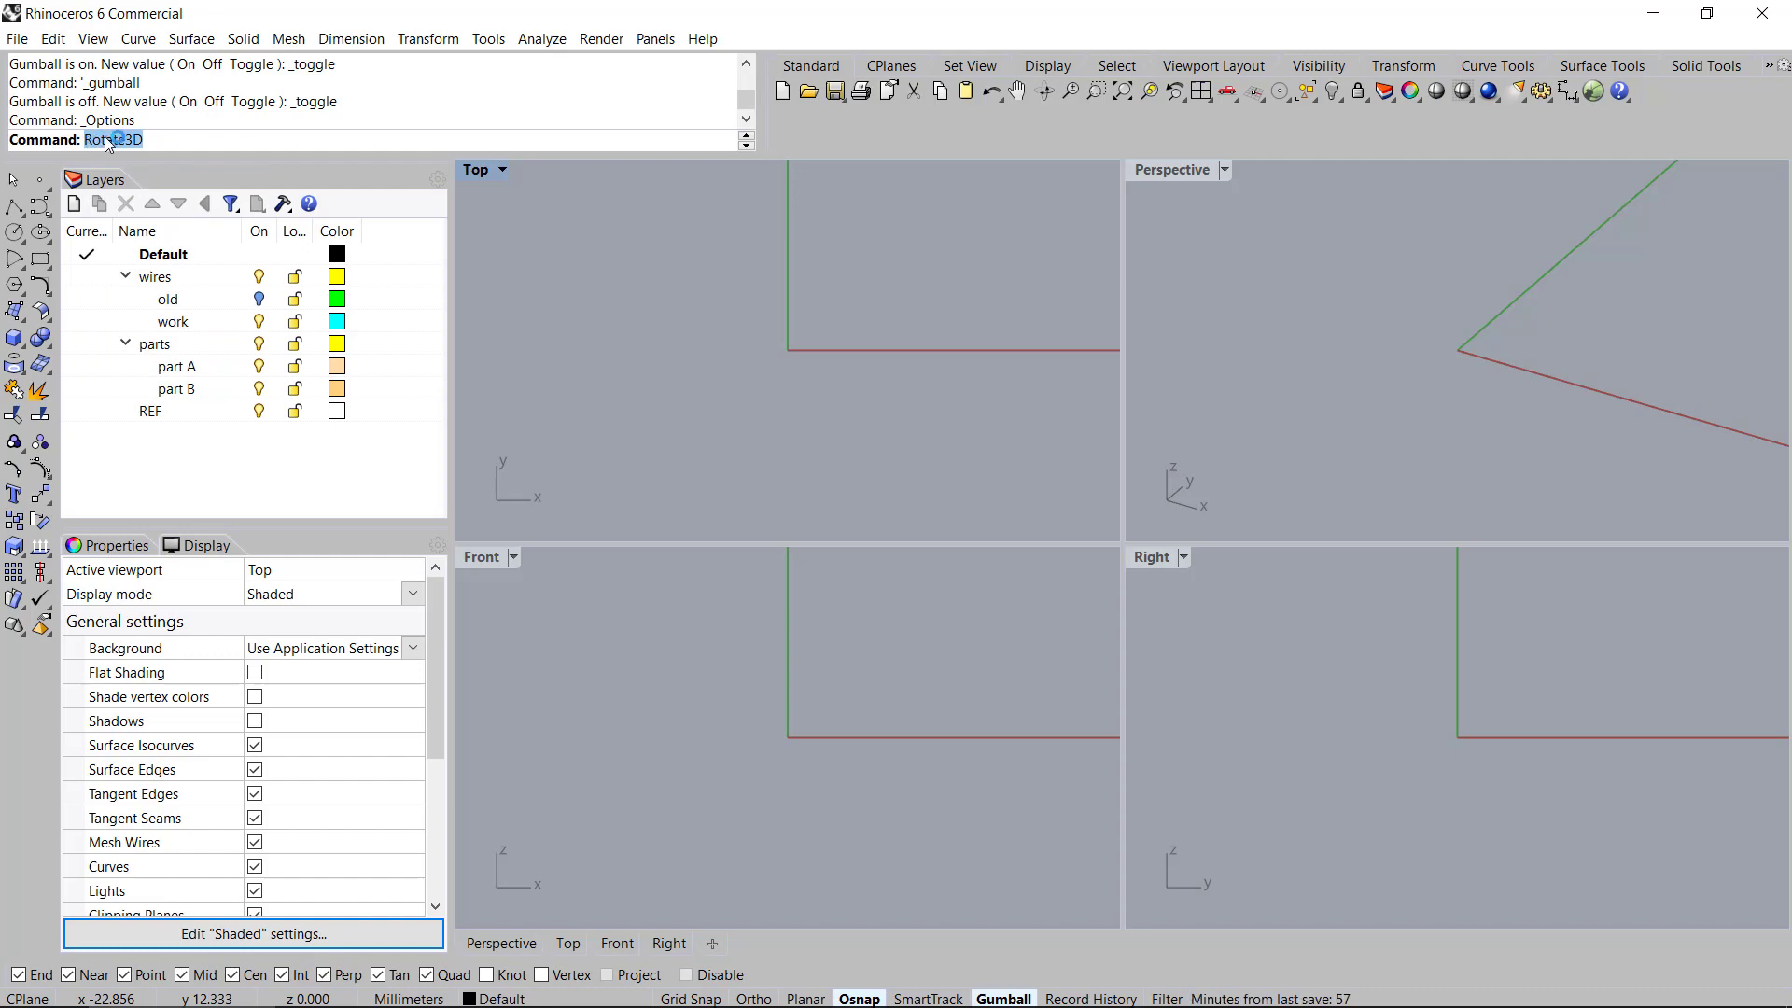
right_click(105, 138)
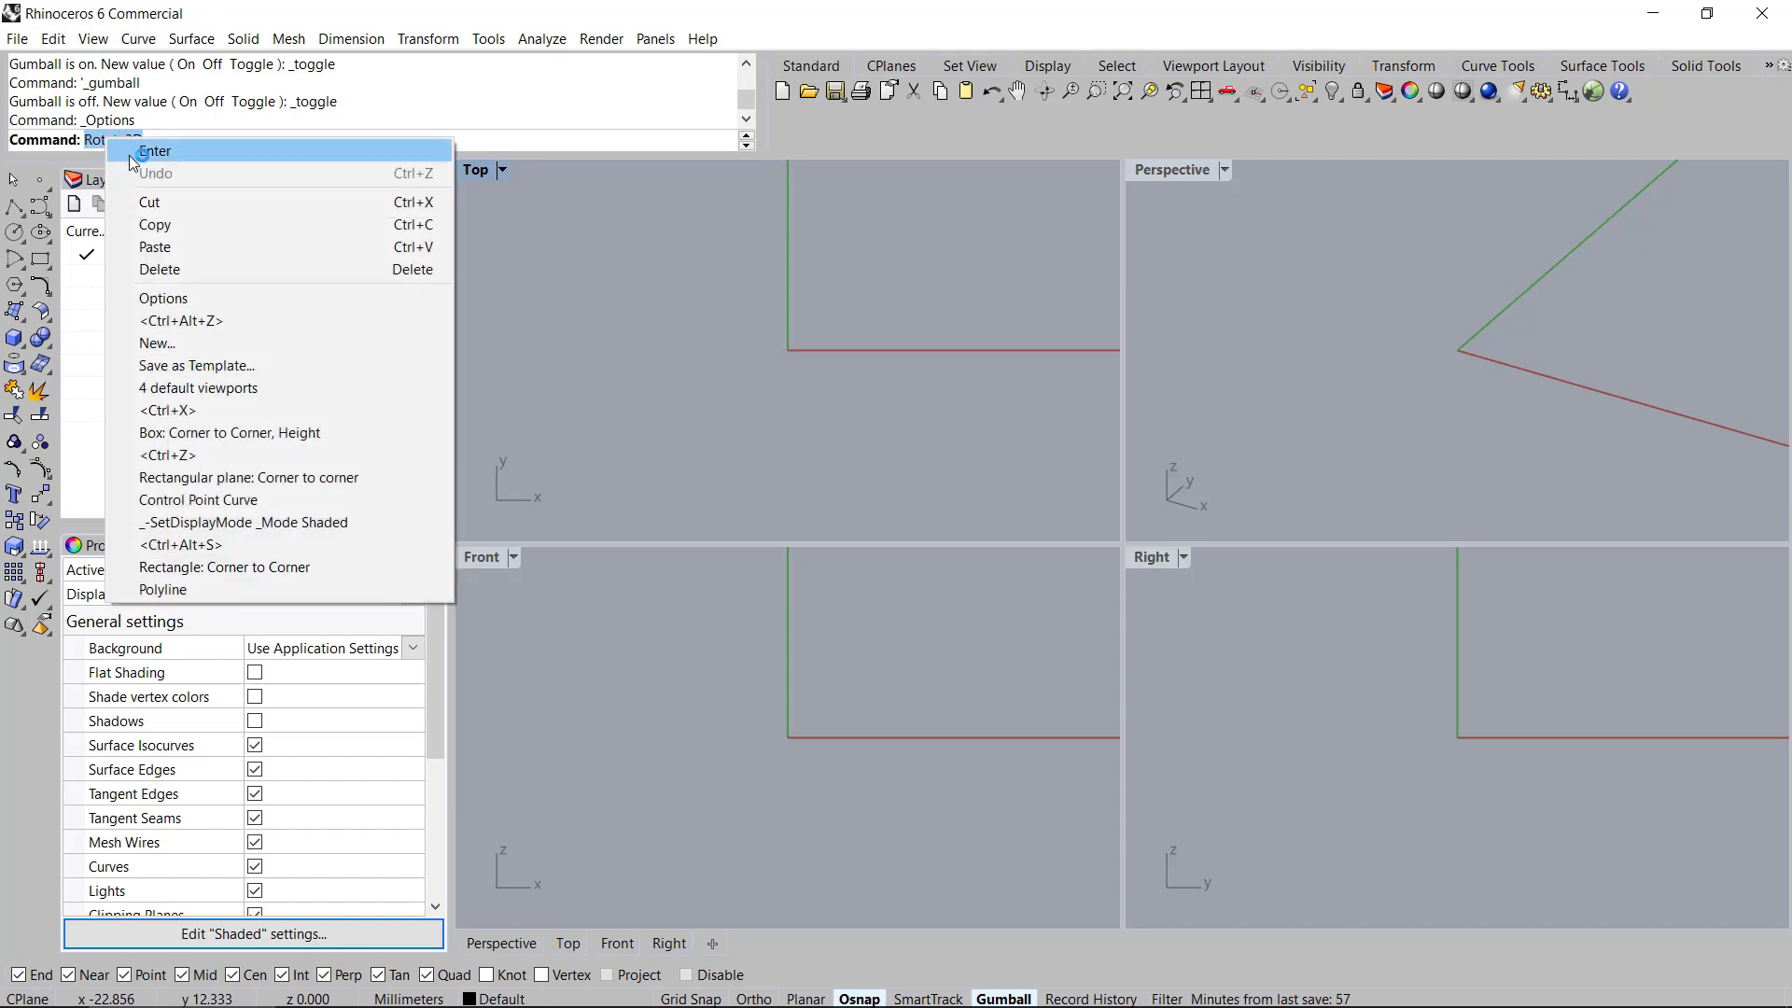
left_click(157, 224)
Reopen the keyboard options and review the assigned shortcut macros from the Home and End keys back up to F1
left_click(1545, 98)
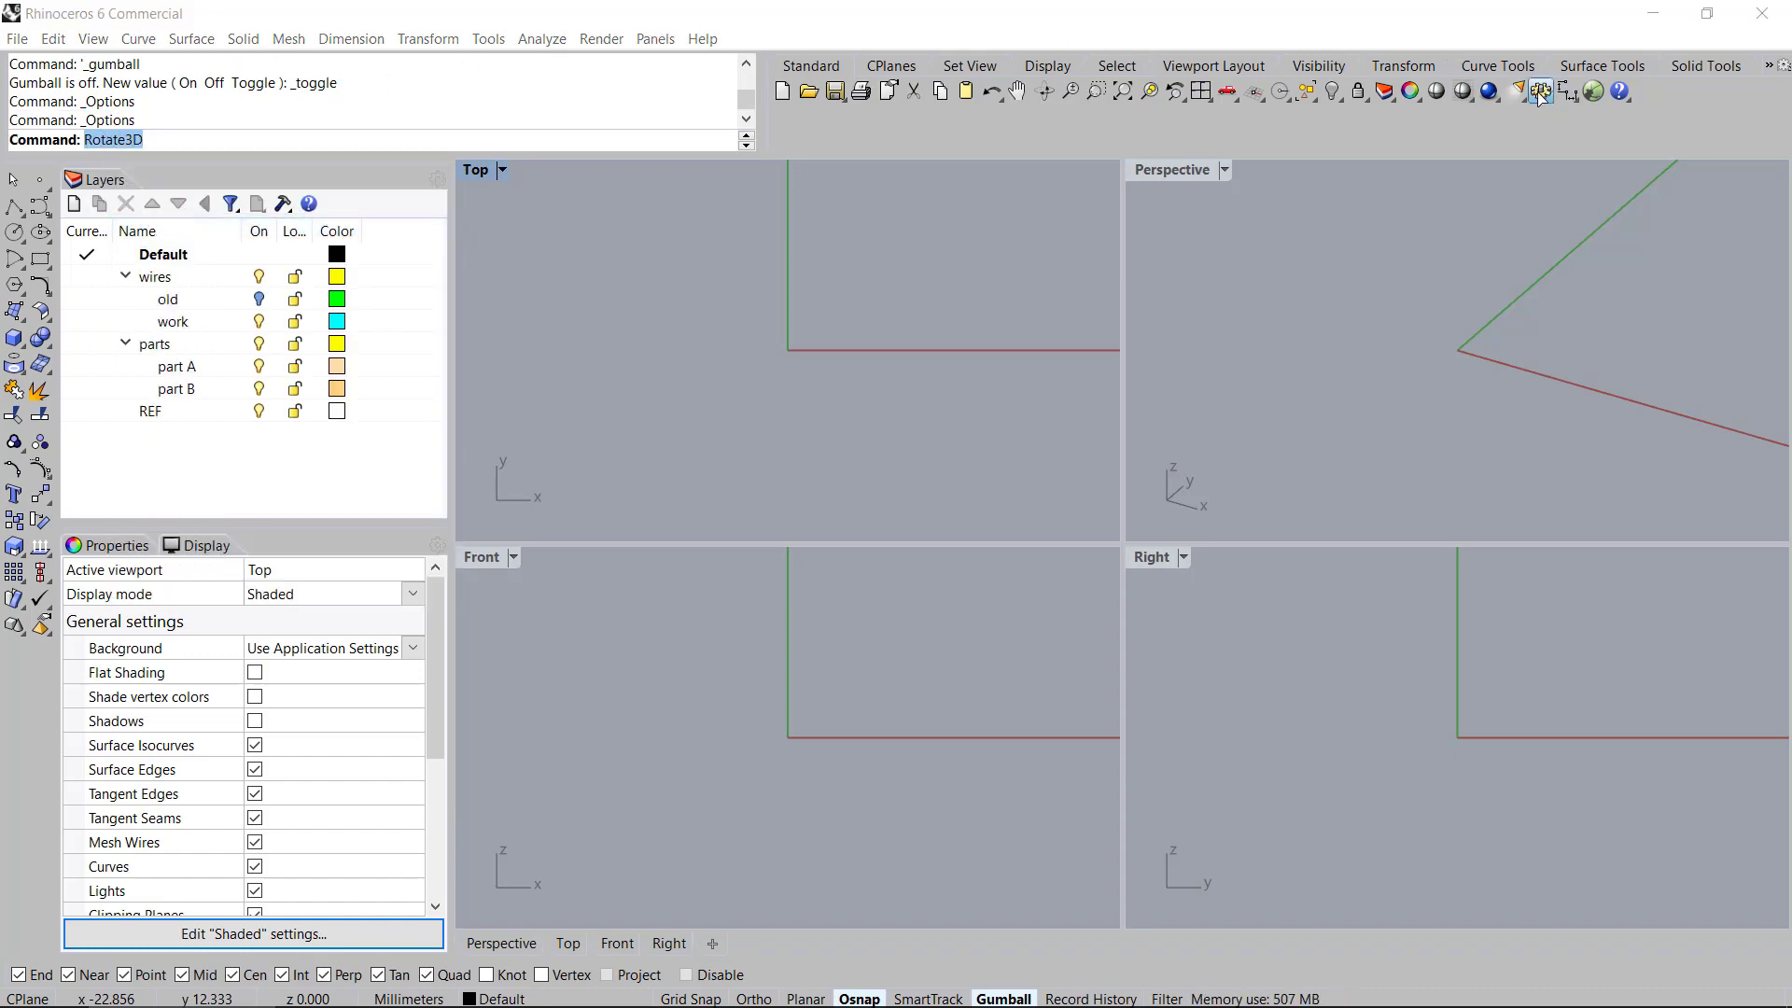
scroll(1189, 572, "down", 10)
scroll(1189, 572, "down", 15)
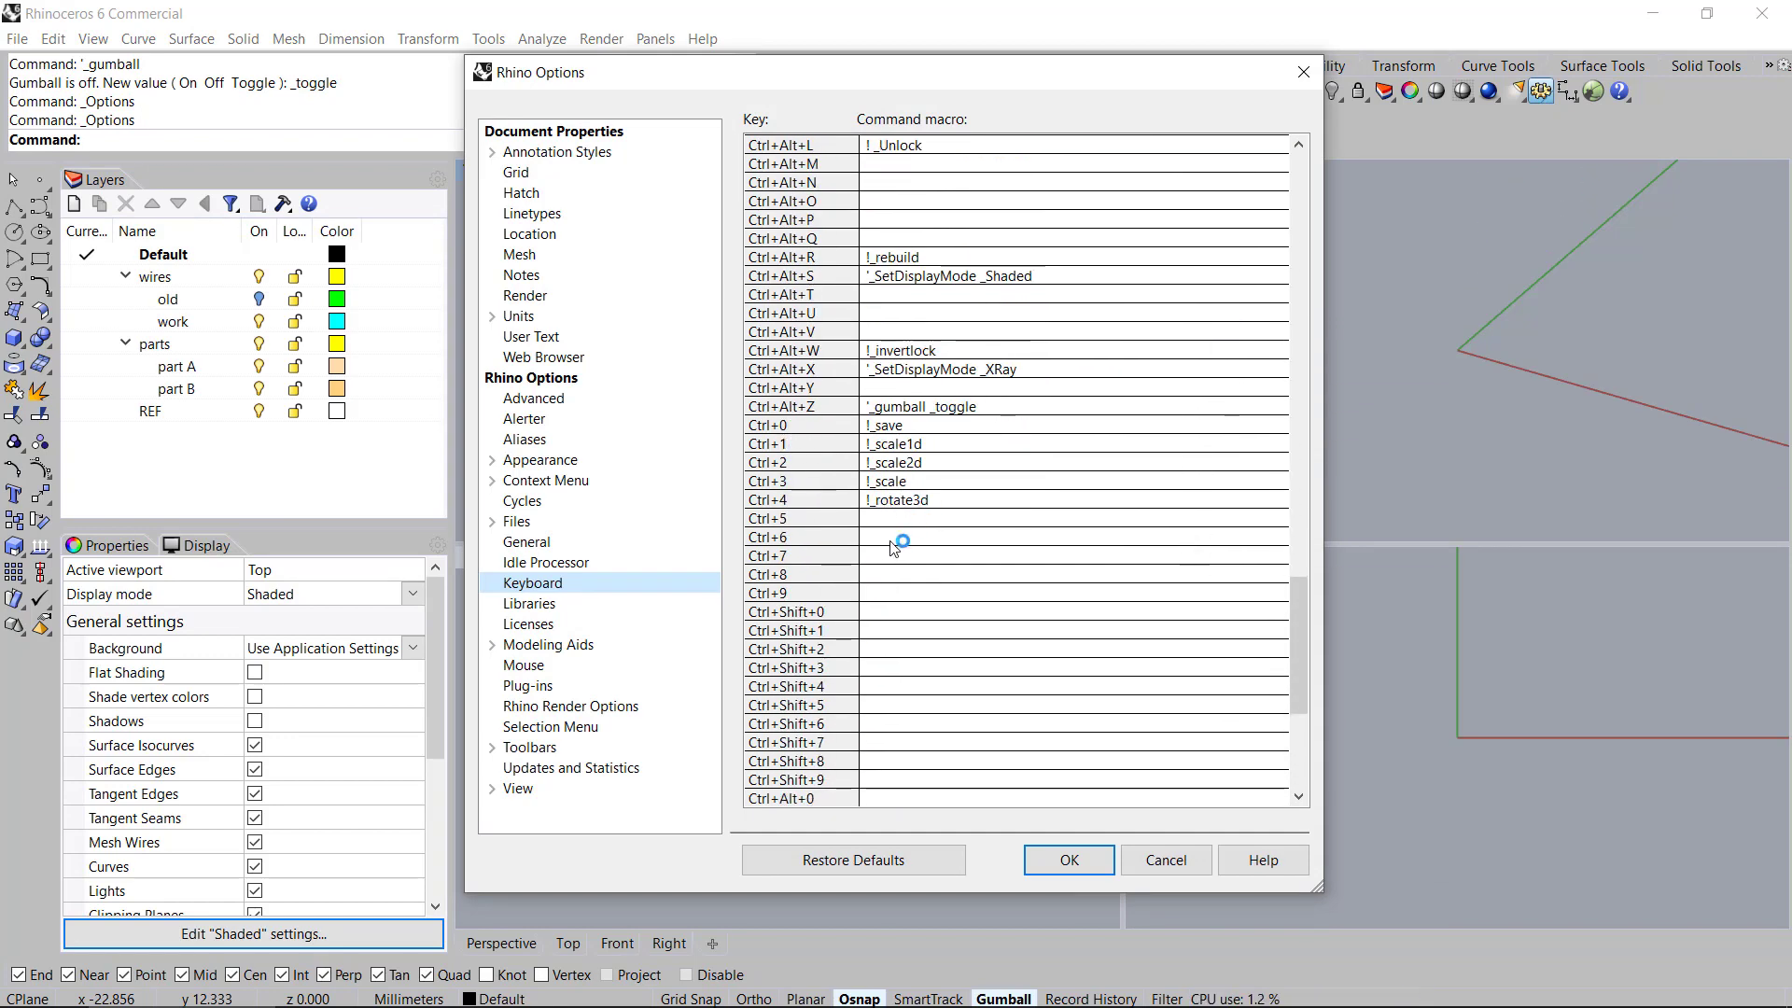
scroll(966, 614, "down", 1)
scroll(966, 615, "down", 1)
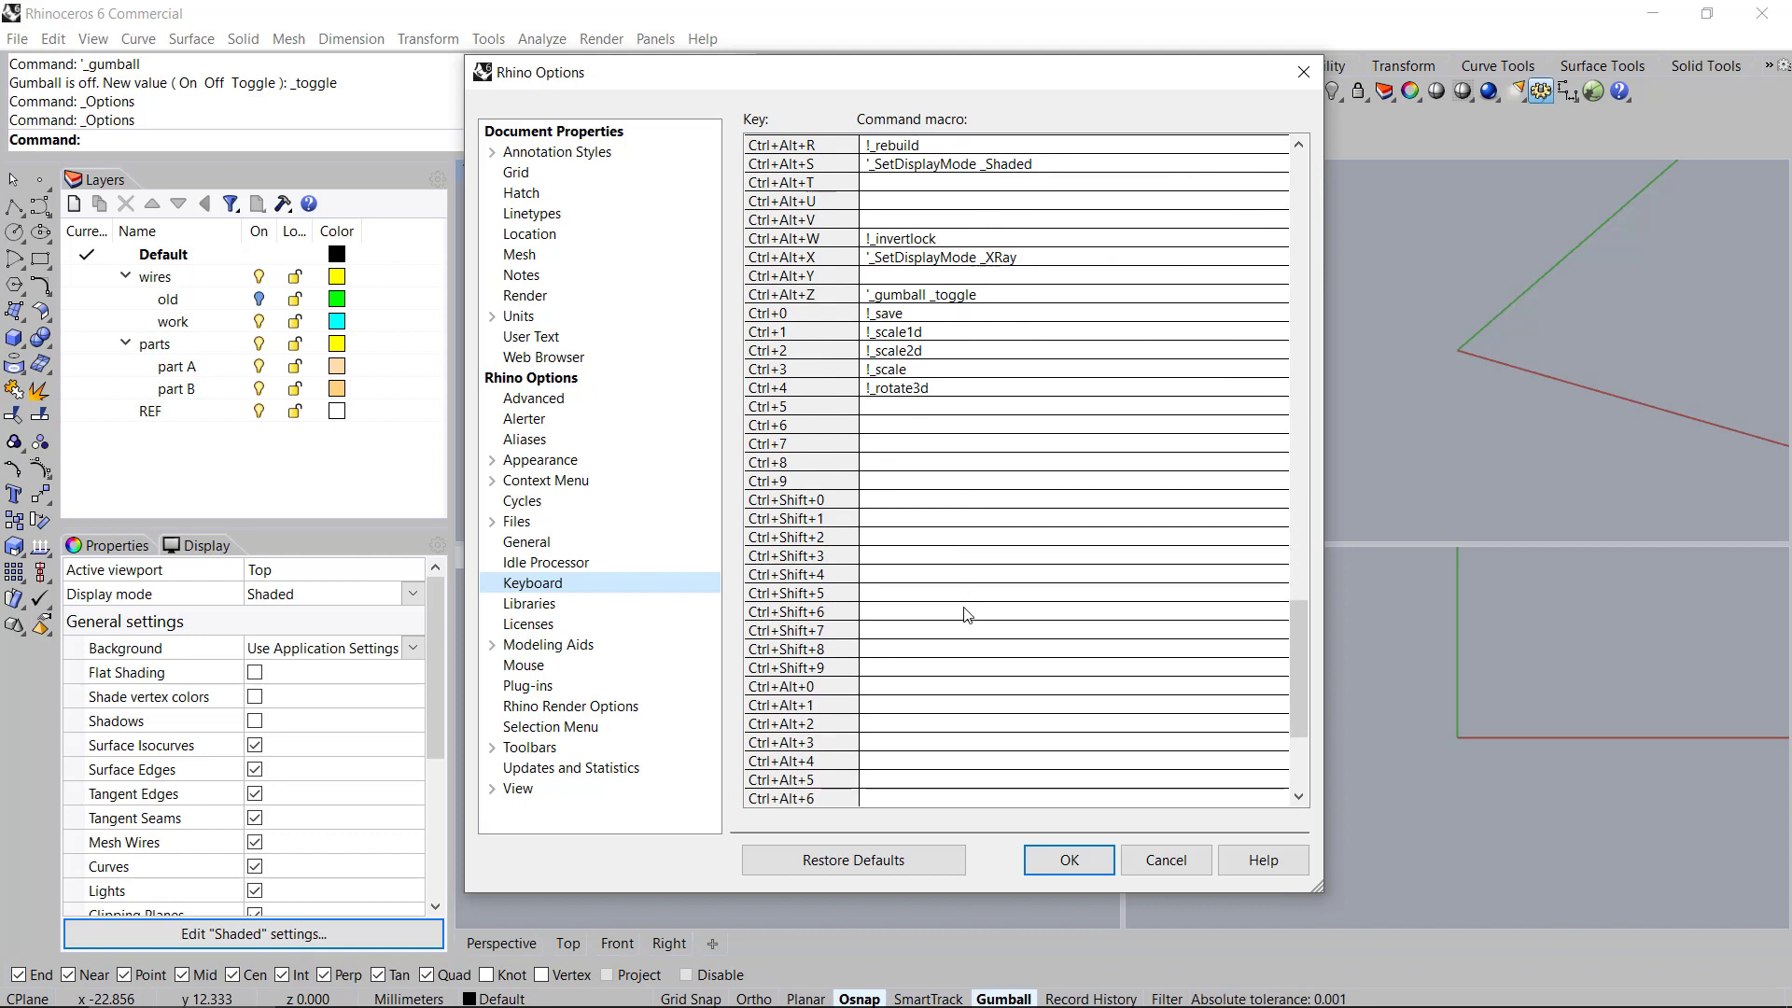
scroll(966, 614, "down", 5)
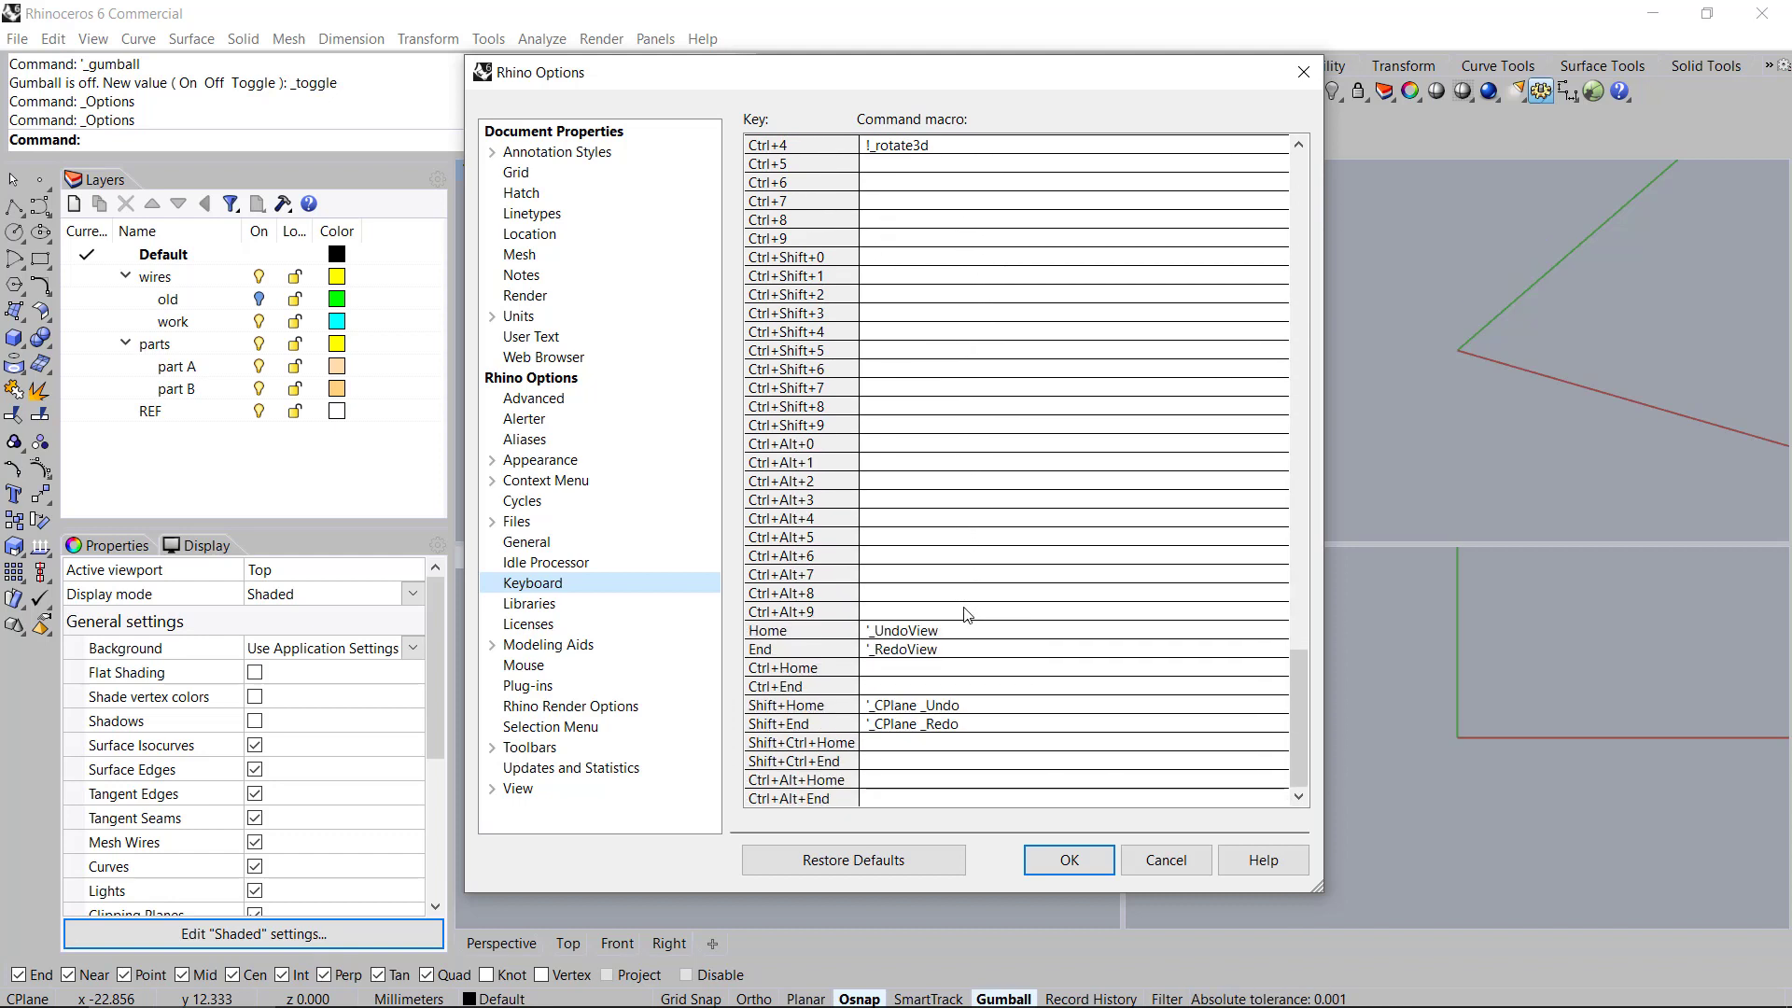
scroll(966, 615, "up", 13)
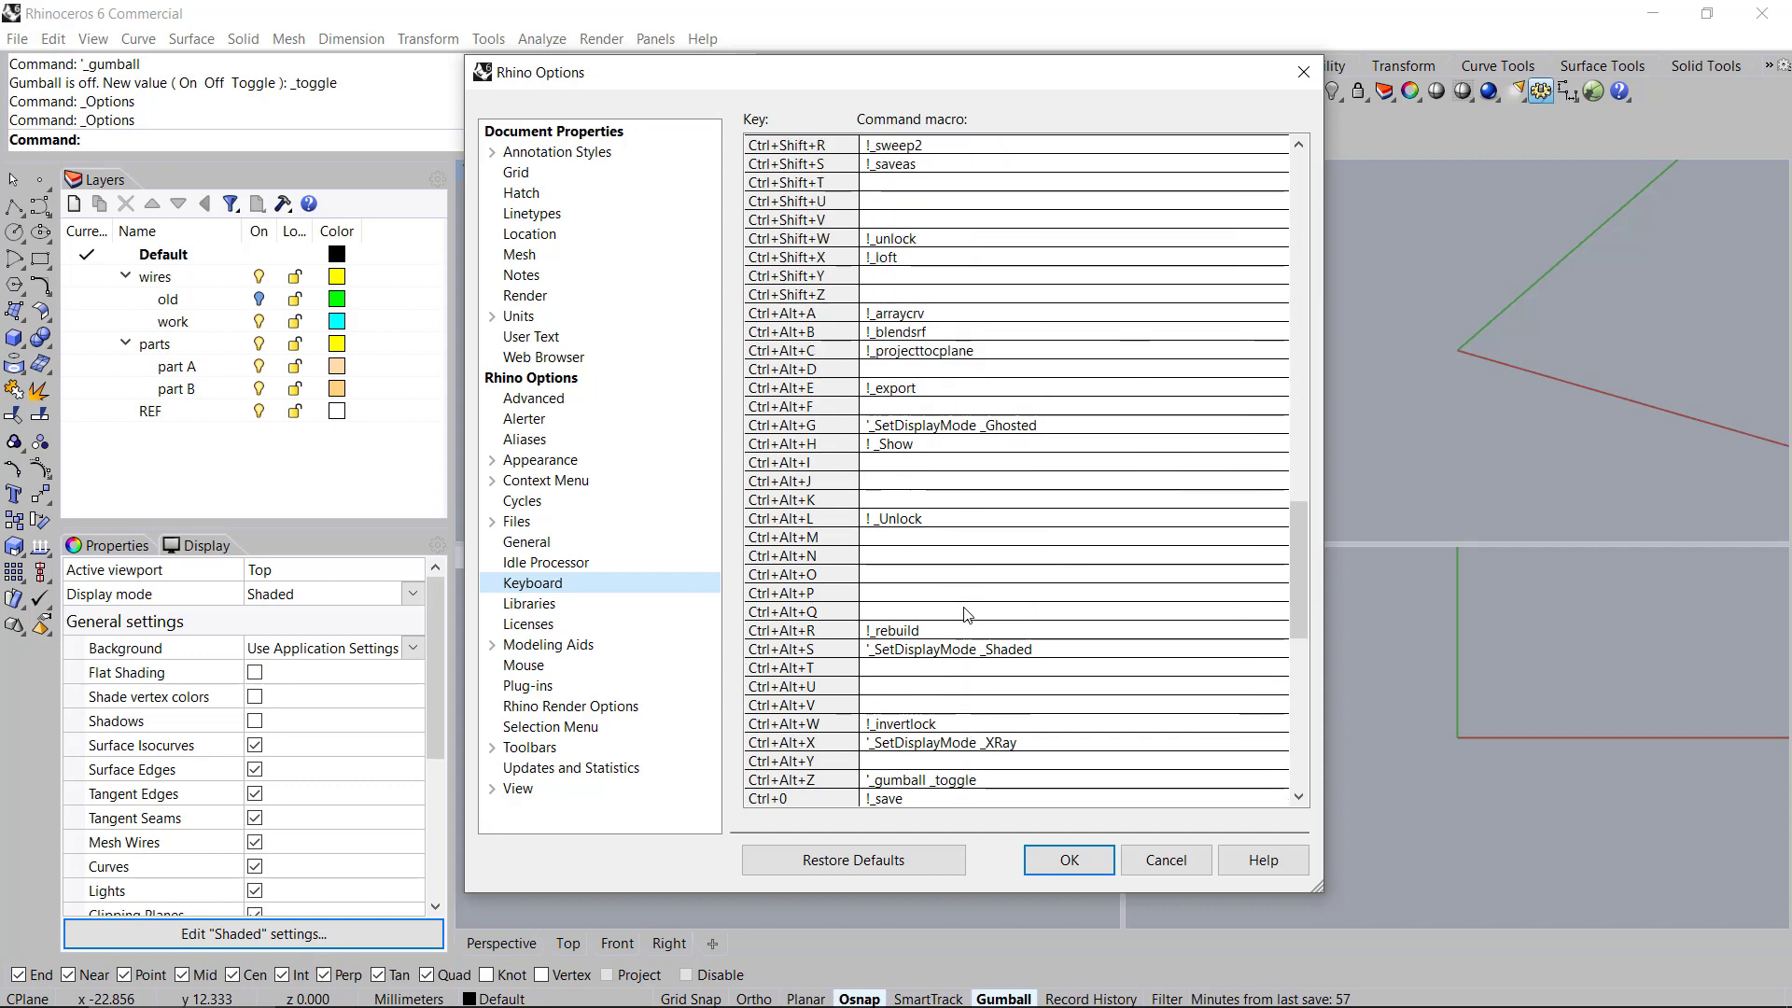
scroll(966, 614, "up", 4)
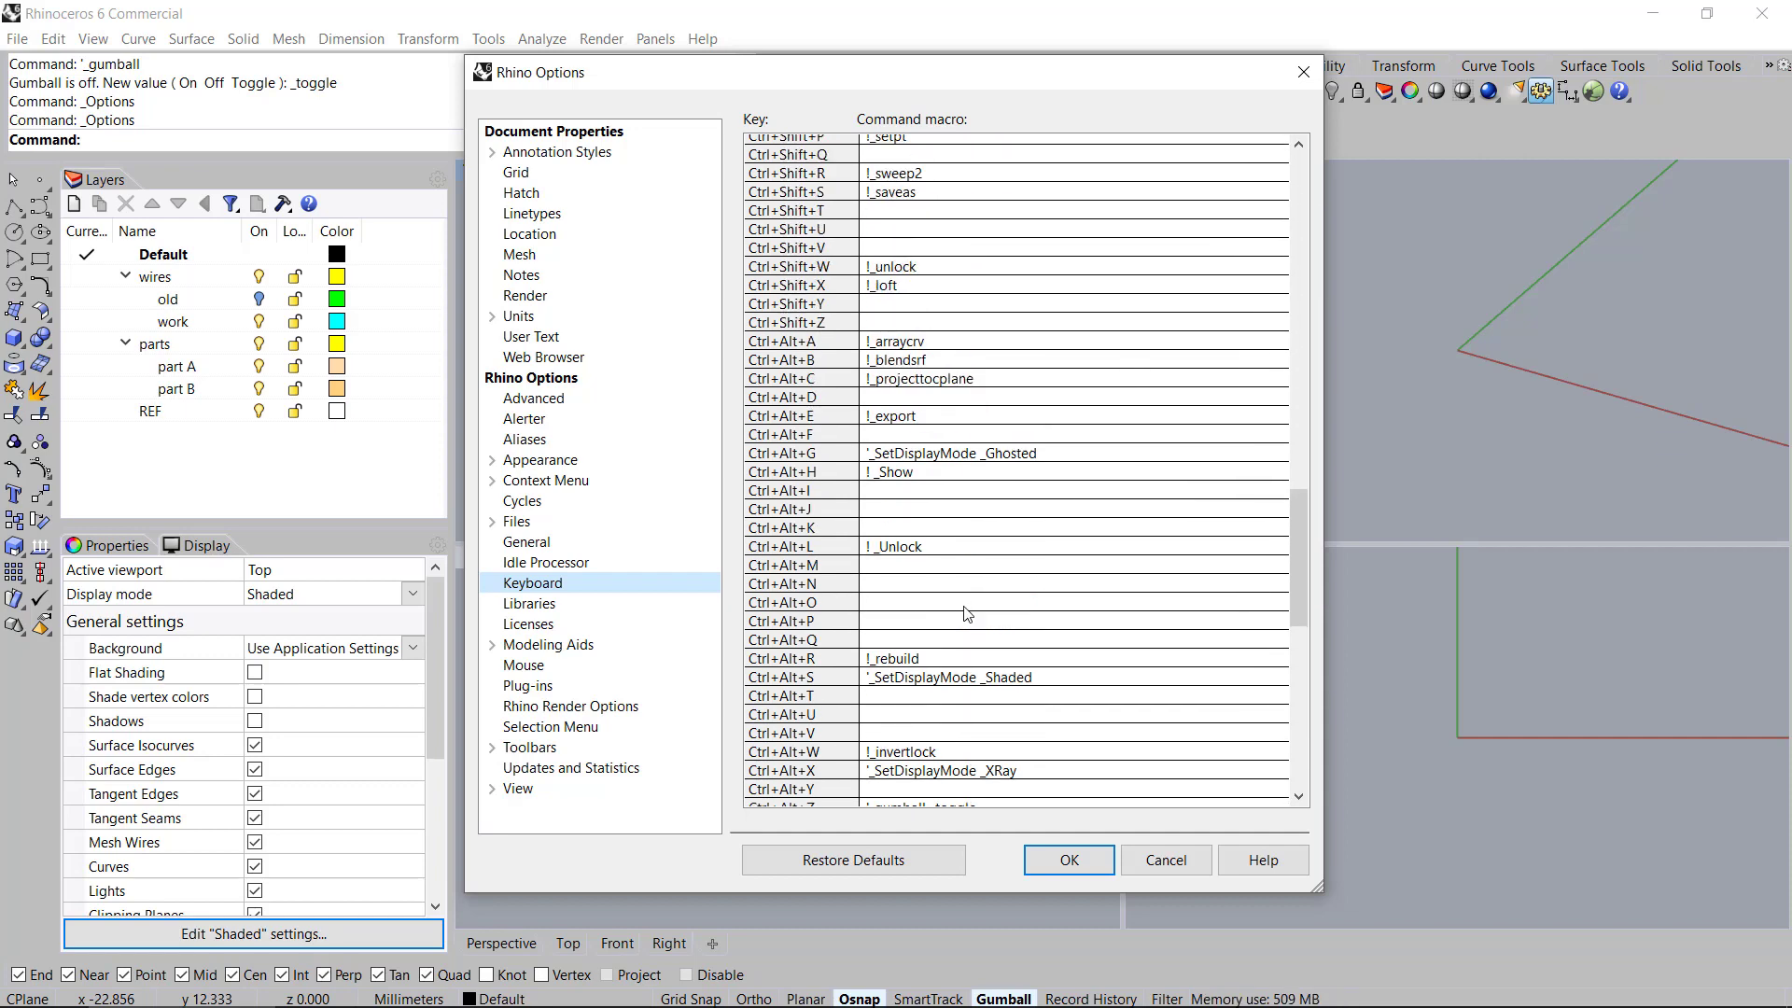
left_click_drag(1296, 561, 1295, 305)
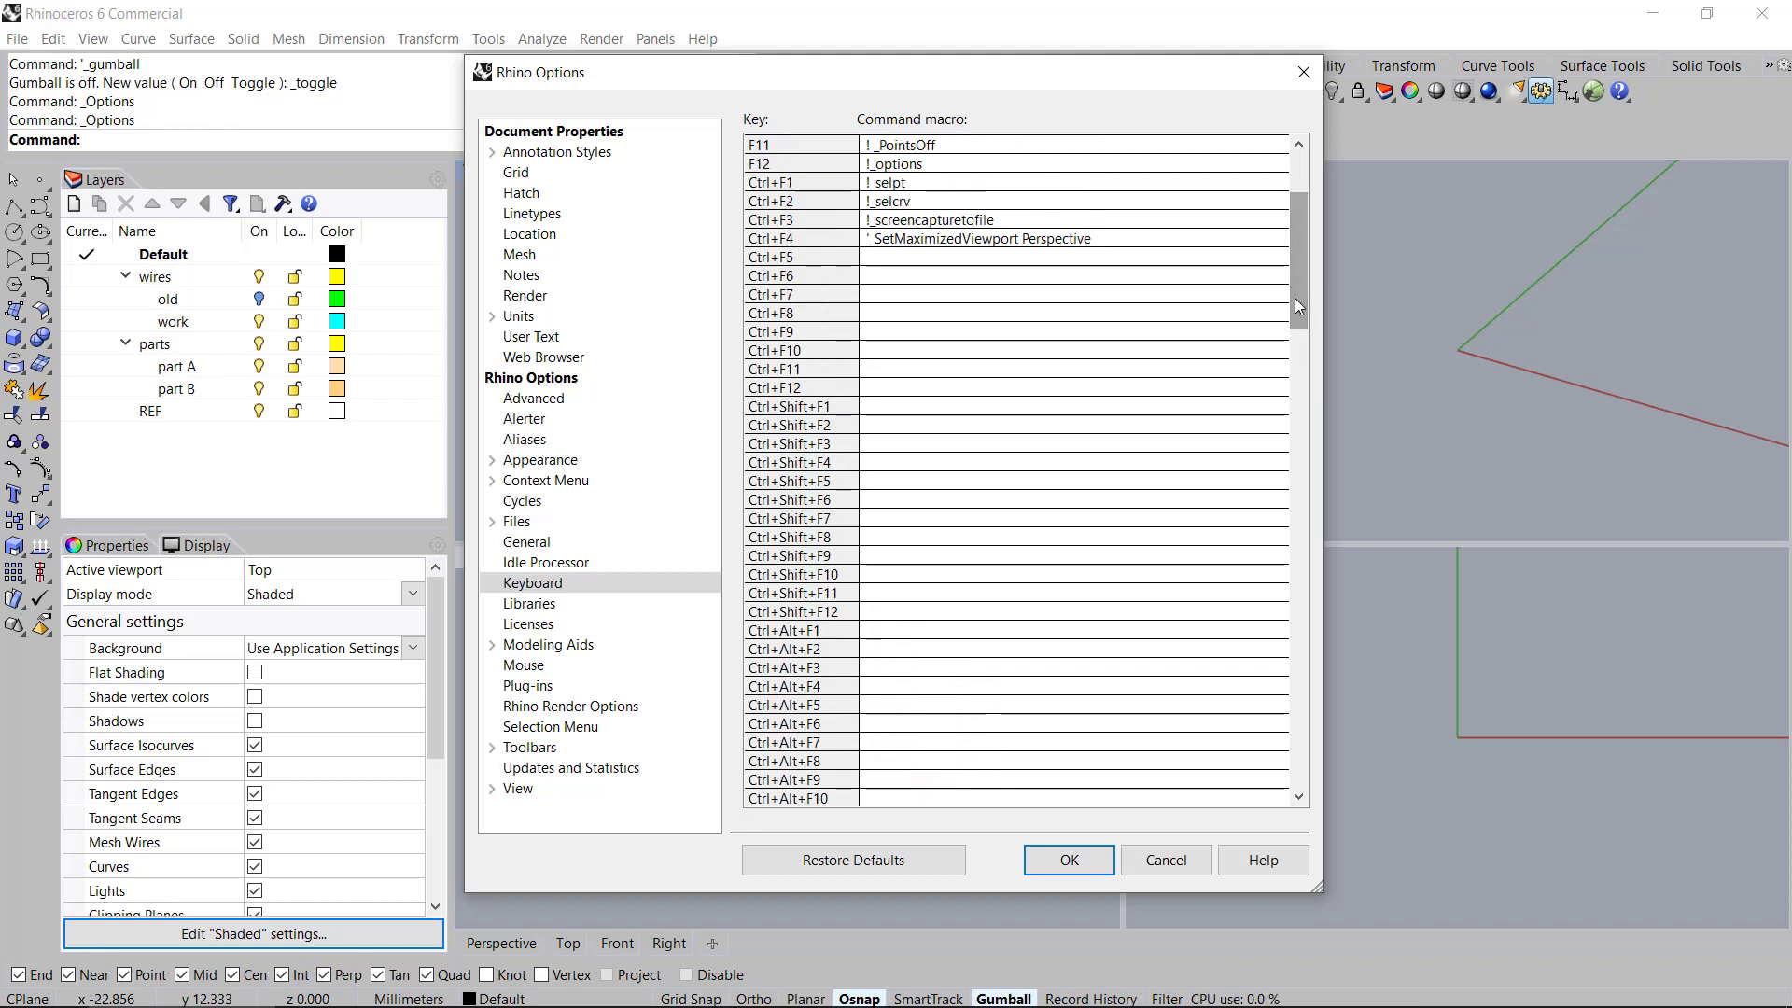
left_click_drag(1301, 286, 1312, 221)
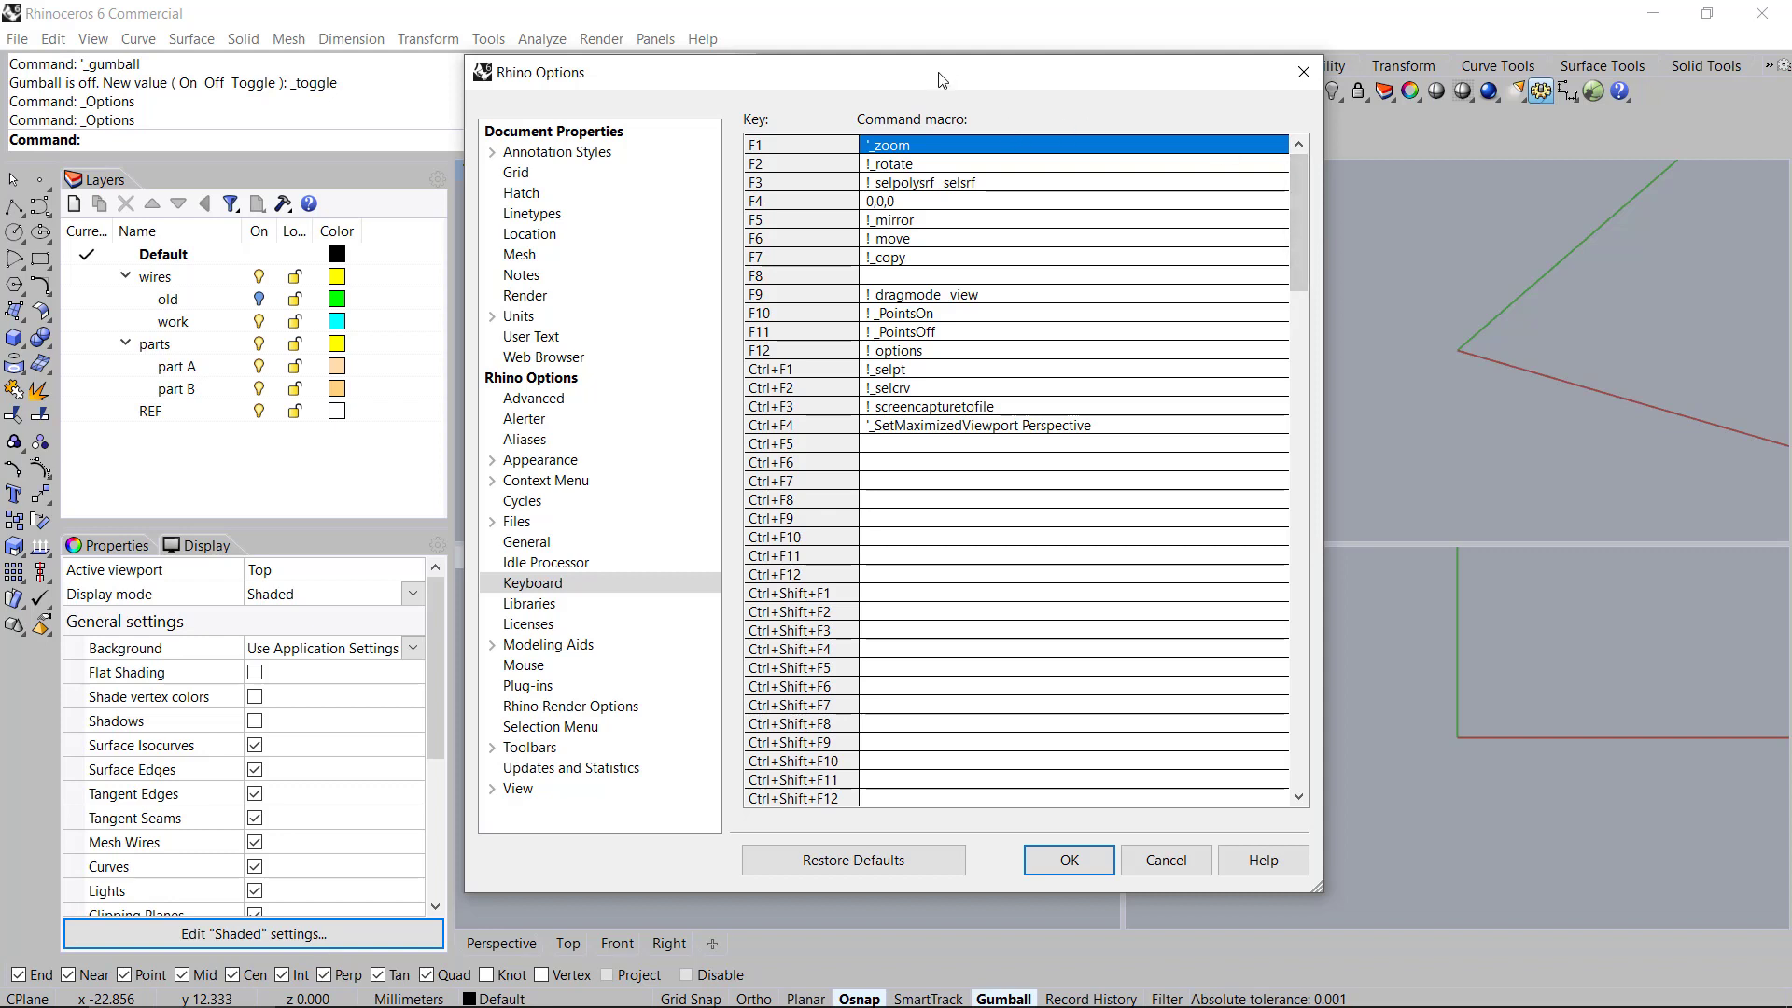
left_click_drag(941, 73, 951, 86)
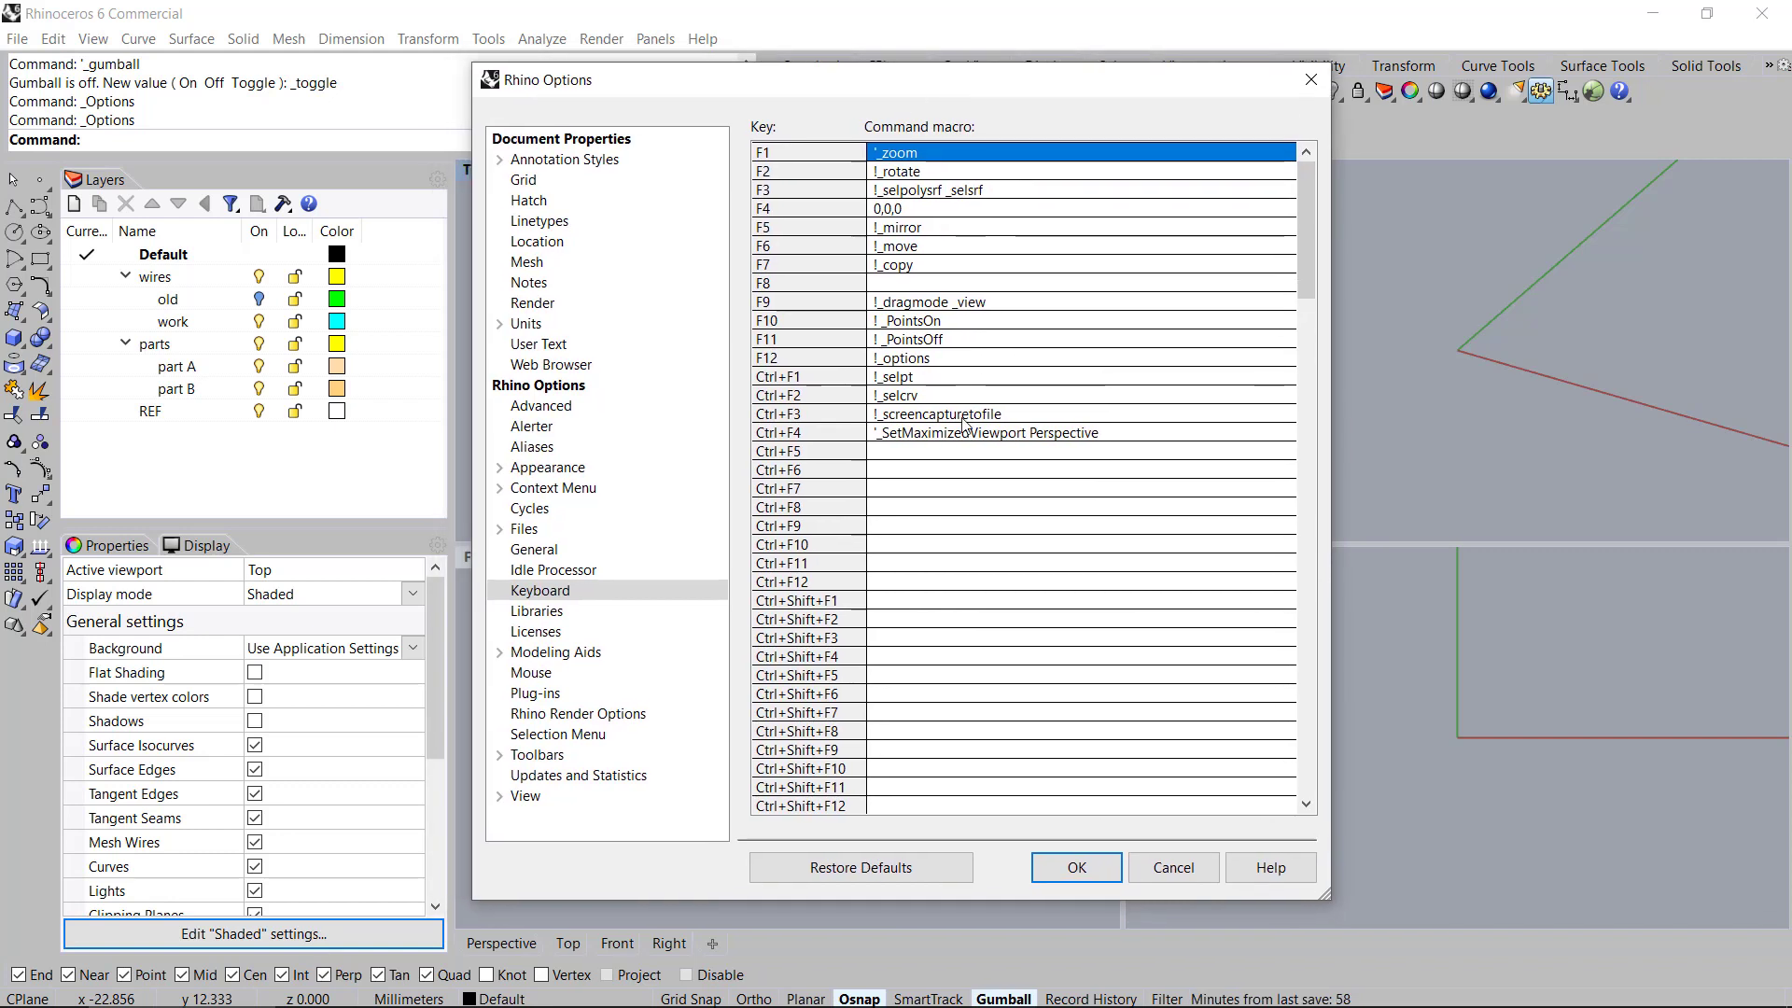